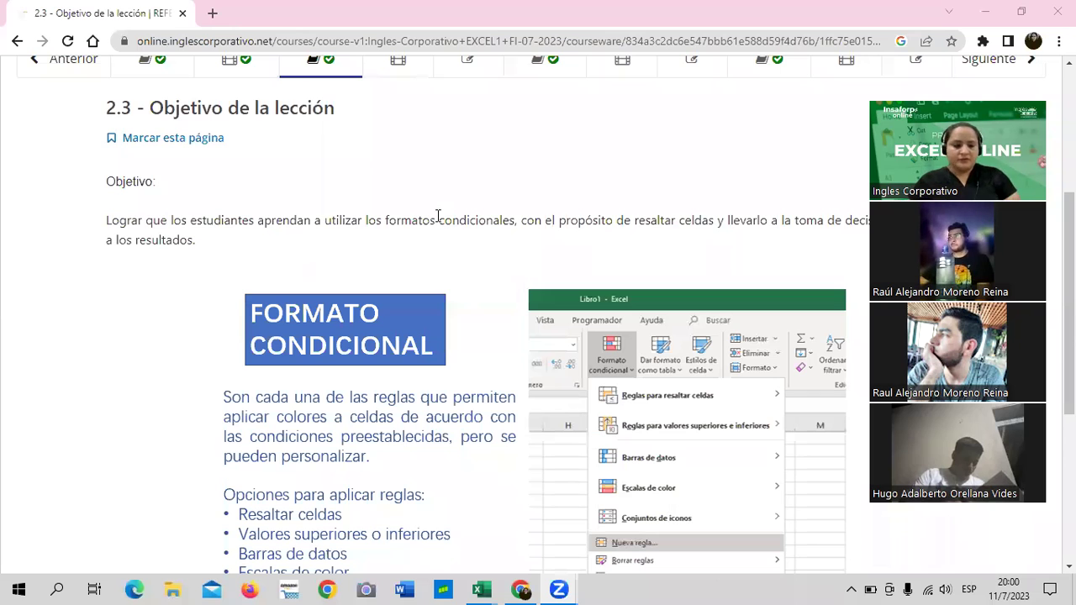
Bring the Formato Condicional workbook forward and scroll through its Filtros sheet.
key(XF86MonBrightnessDown)
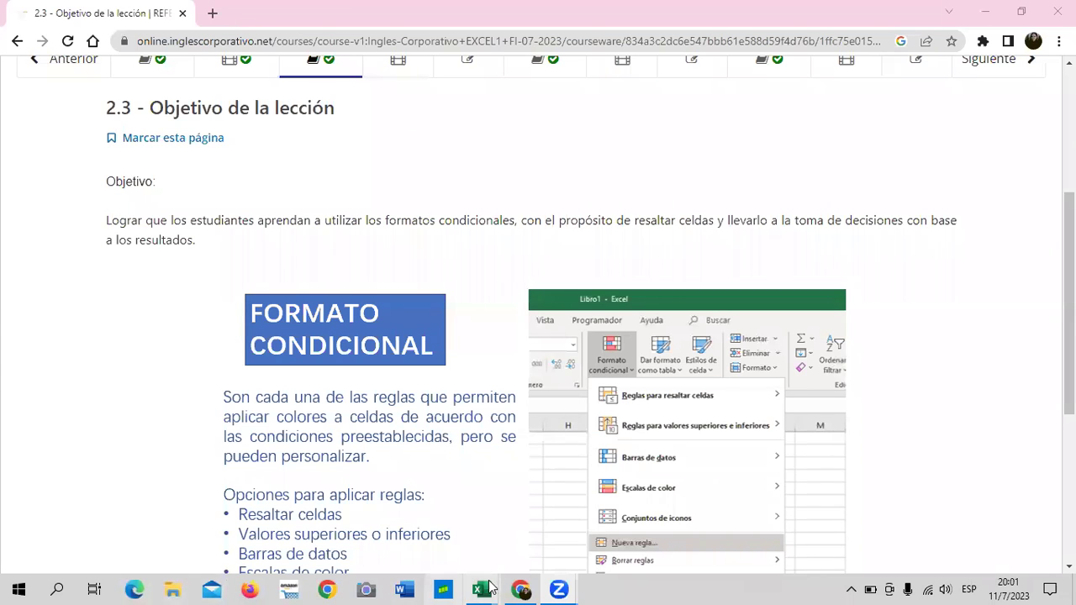
mouse_move(481, 590)
click(651, 528)
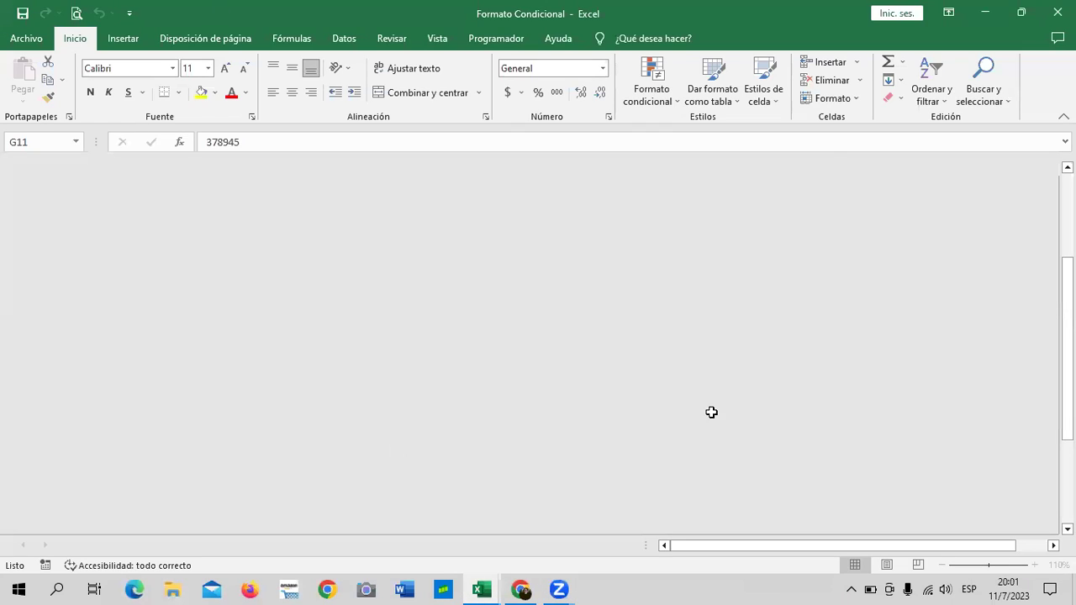
scroll(711, 411, down, 3)
scroll(673, 445, down, 4)
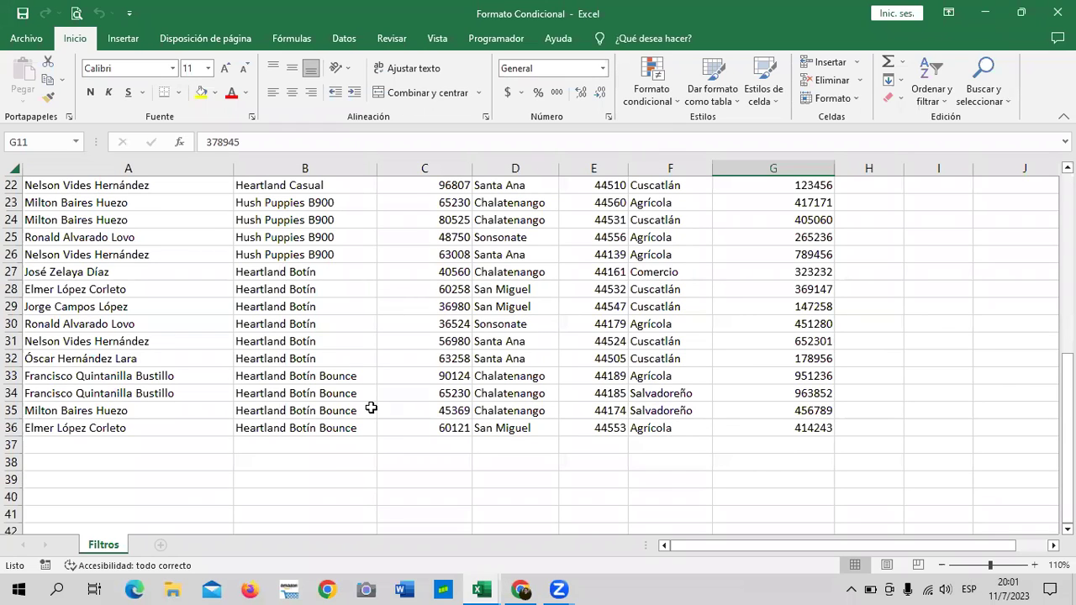
scroll(425, 371, up, 2)
scroll(428, 371, up, 1)
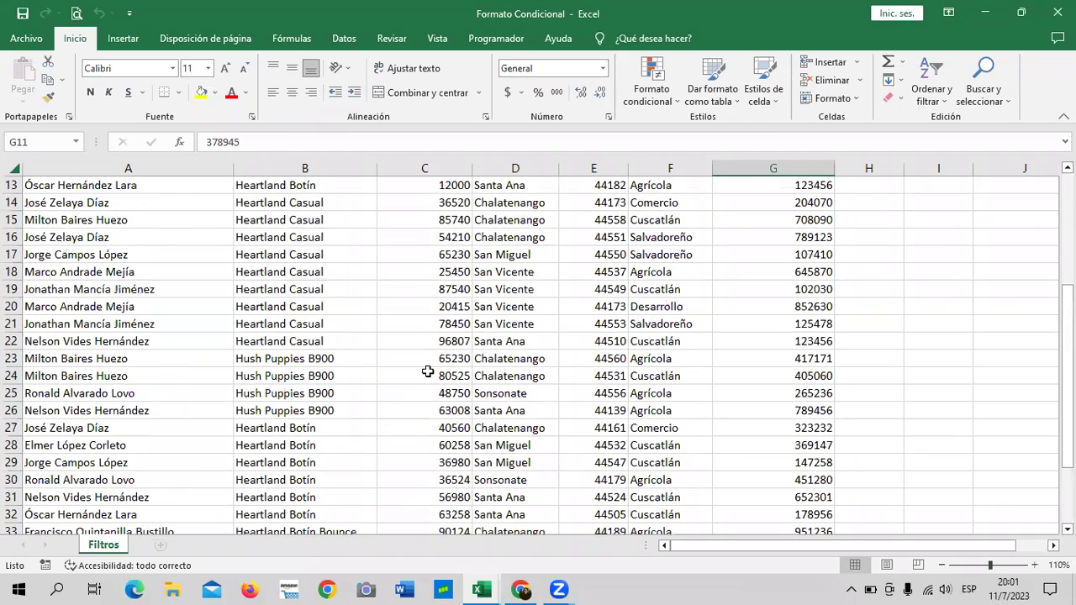
scroll(428, 371, up, 2)
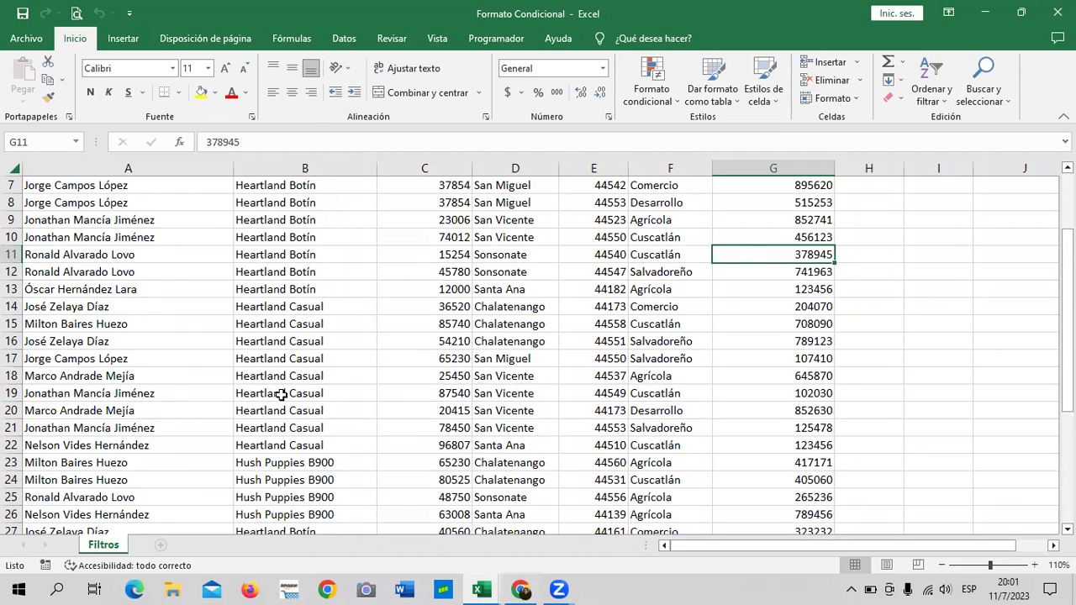
scroll(283, 396, up, 2)
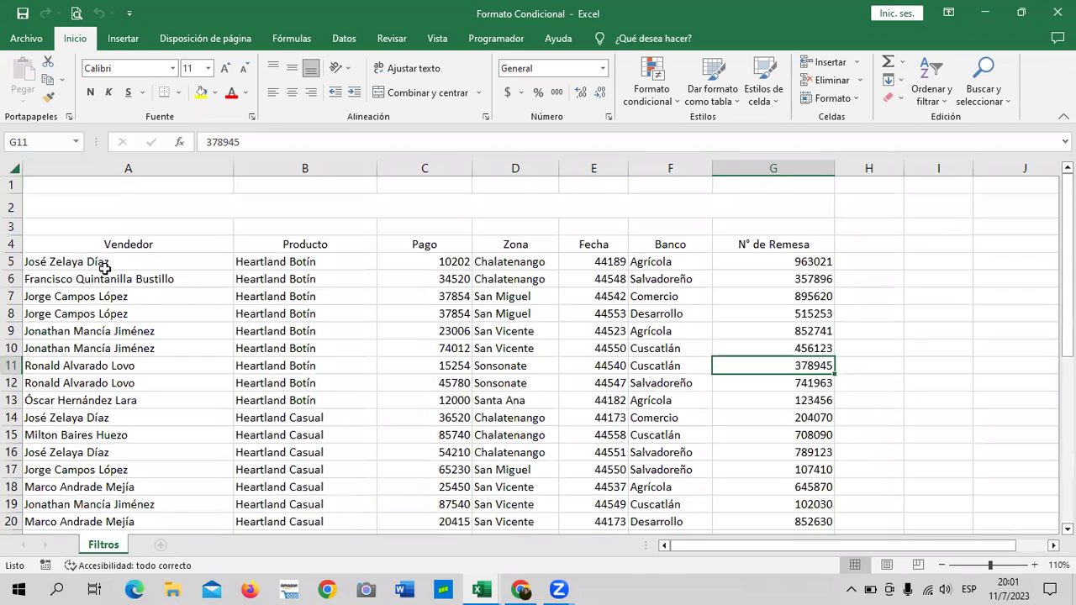
Point out the Producto, Zona, Fecha, Pago and Banco columns, then switch to 2.2 Formatos condicionales (3).
click(263, 347)
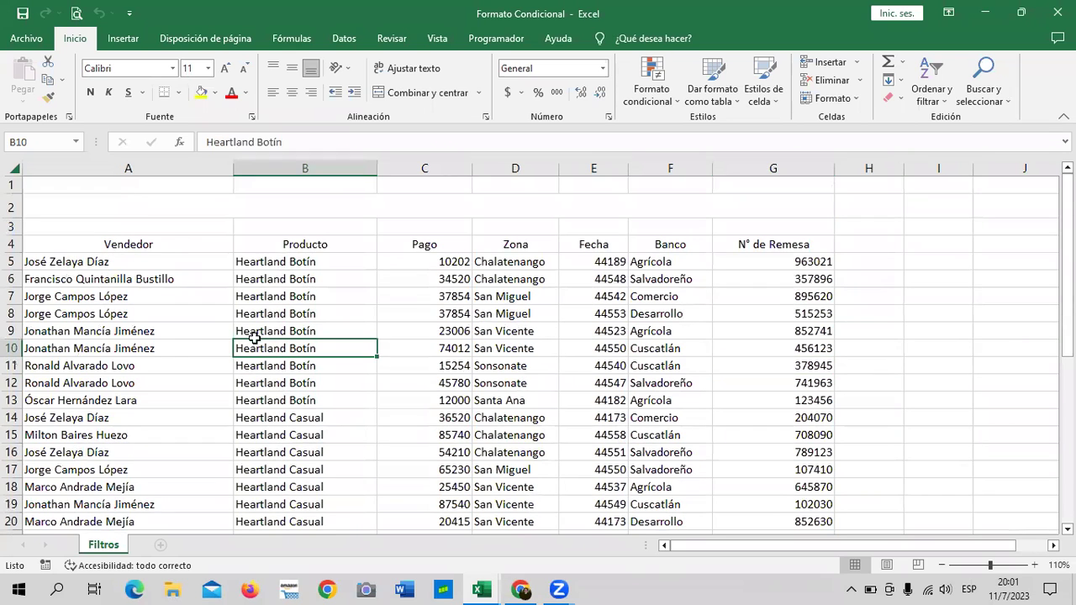
click(508, 333)
click(604, 284)
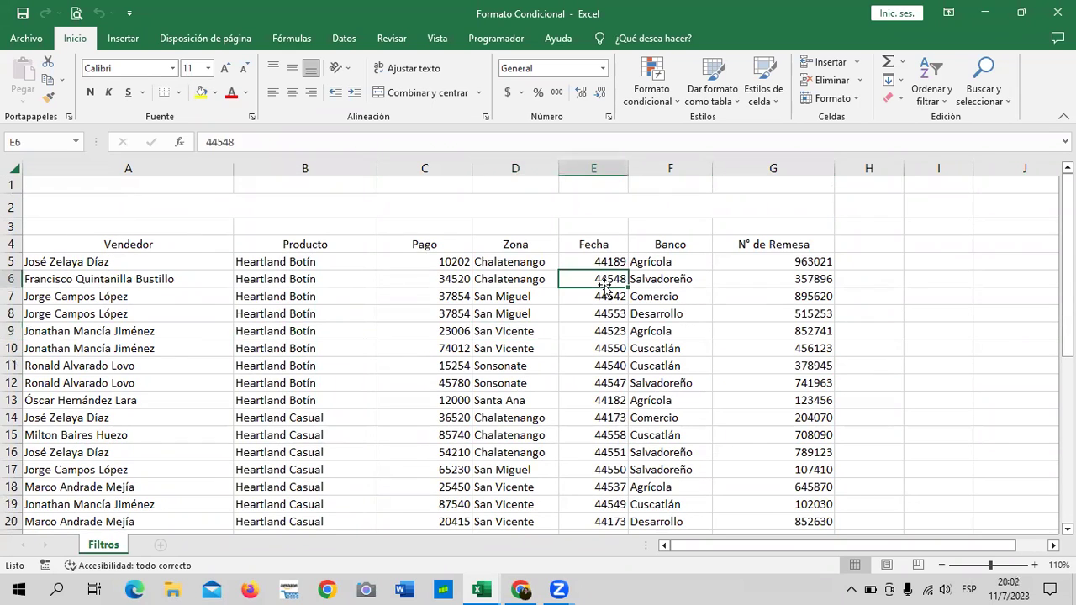
click(420, 282)
click(675, 329)
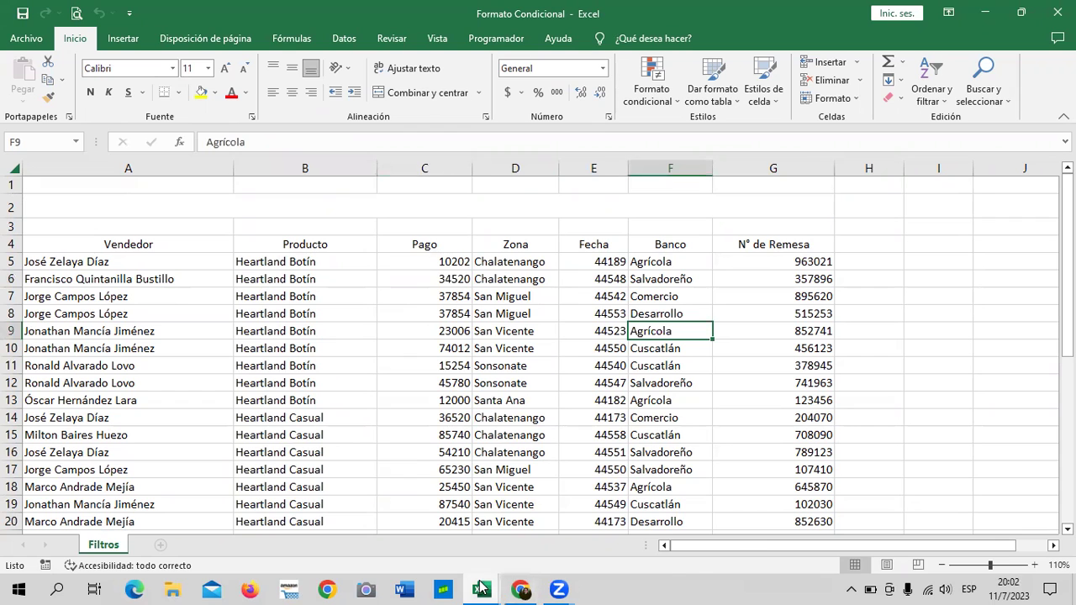
click(325, 541)
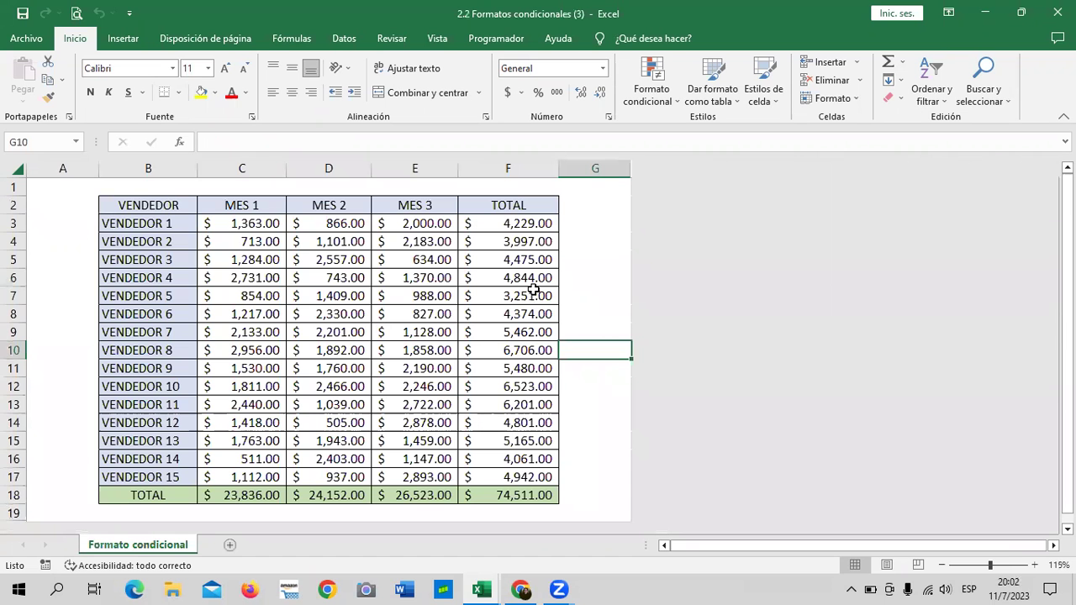
click(578, 239)
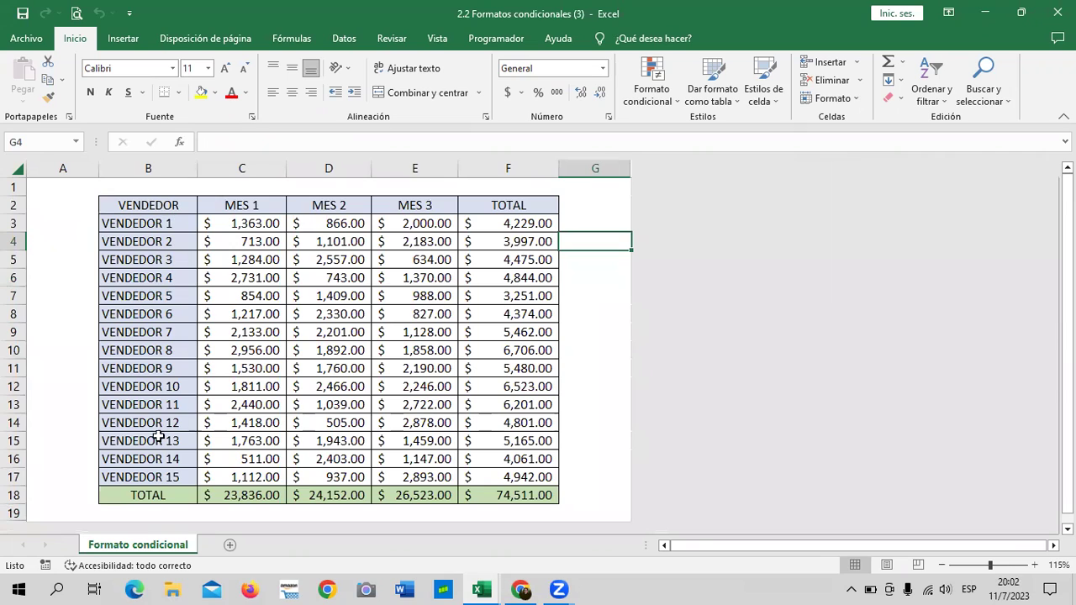
click(155, 476)
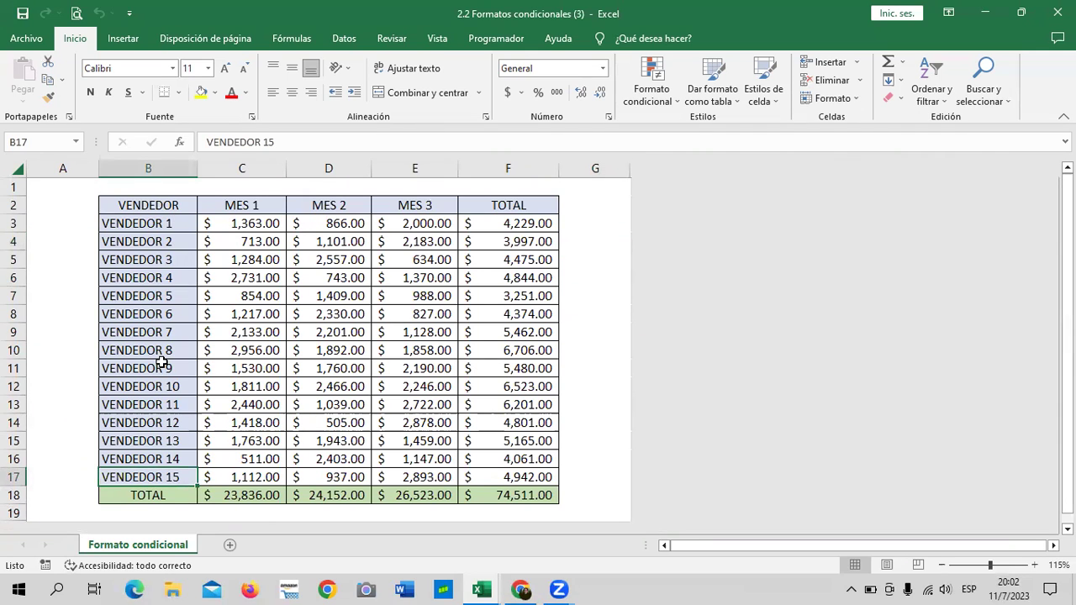
click(137, 236)
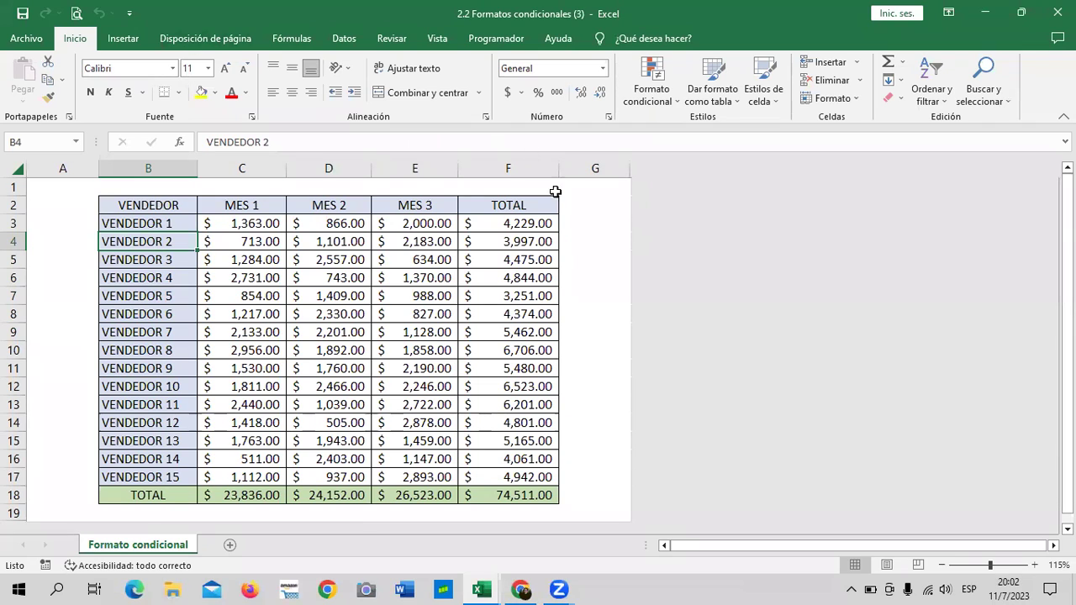
click(599, 205)
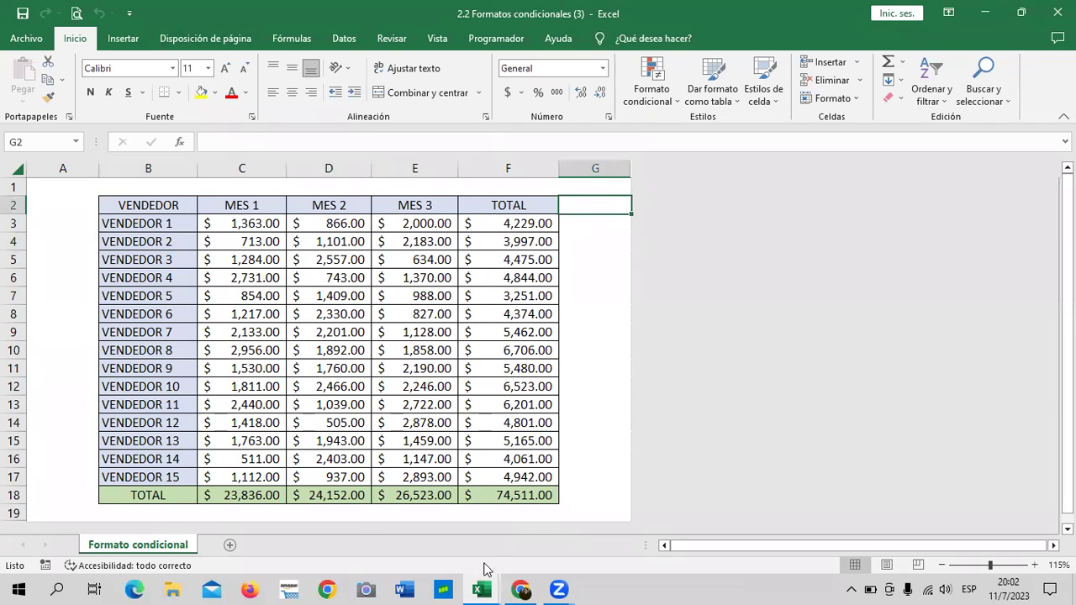
mouse_move(481, 589)
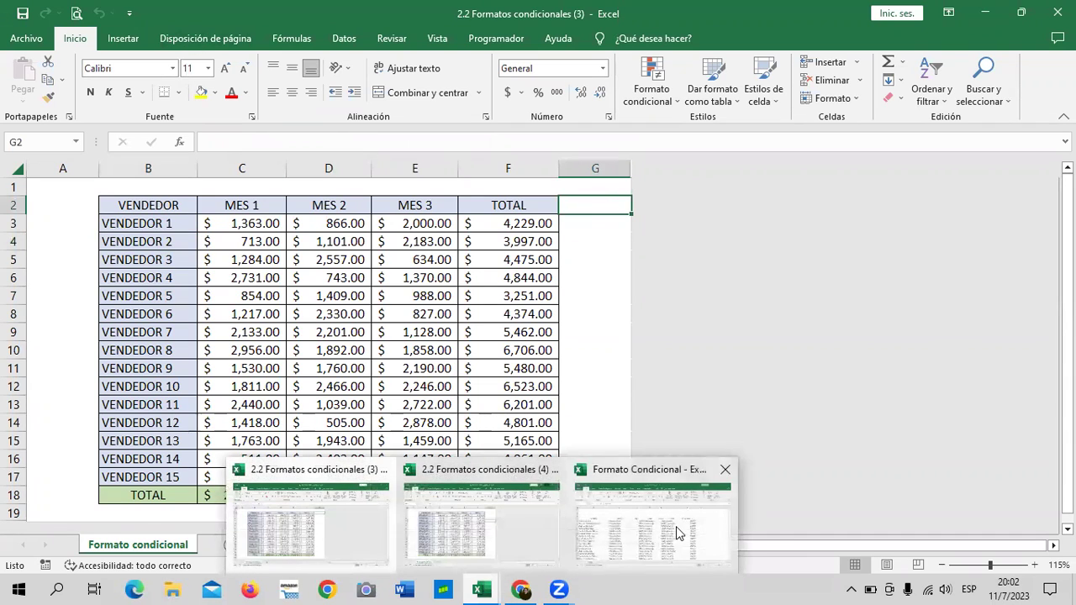
Back in the Formato Condicional workbook, select A5 and H7 and scroll the Filtros records.
click(588, 545)
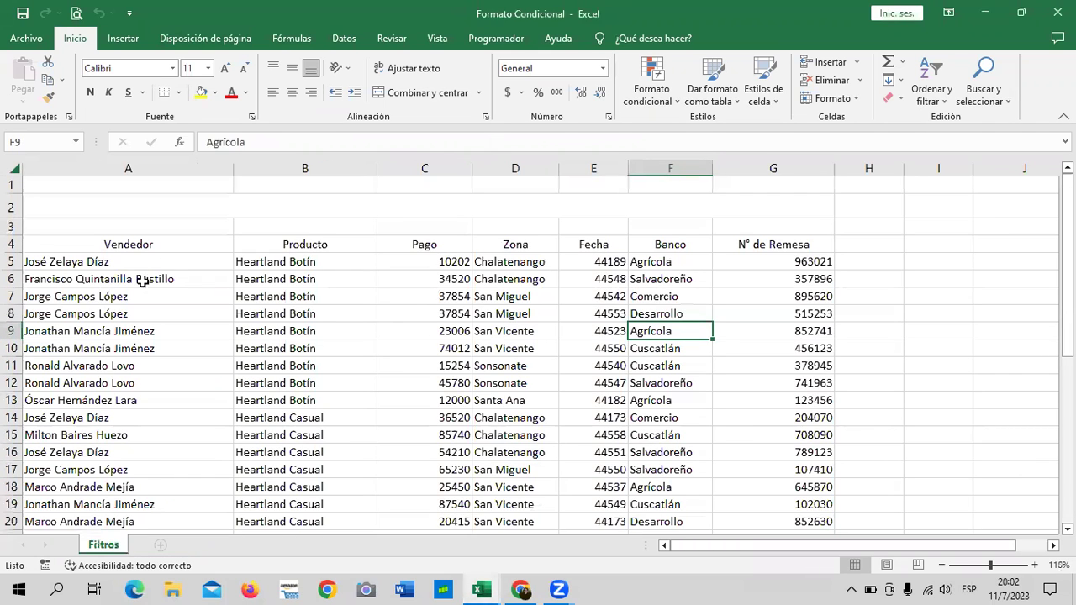
click(181, 259)
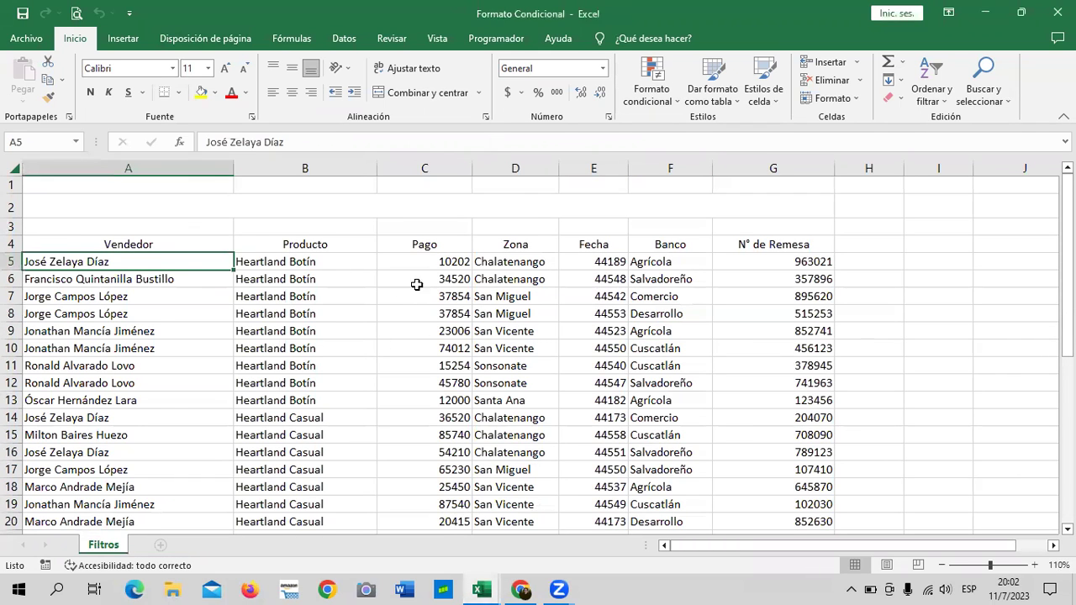
scroll(505, 403, down, 1)
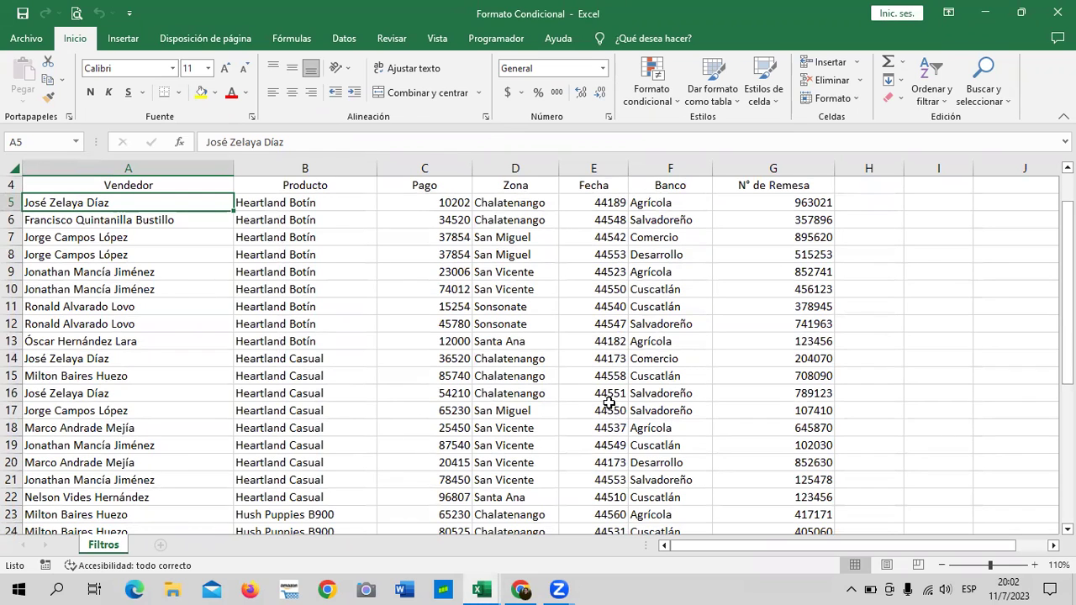
click(879, 235)
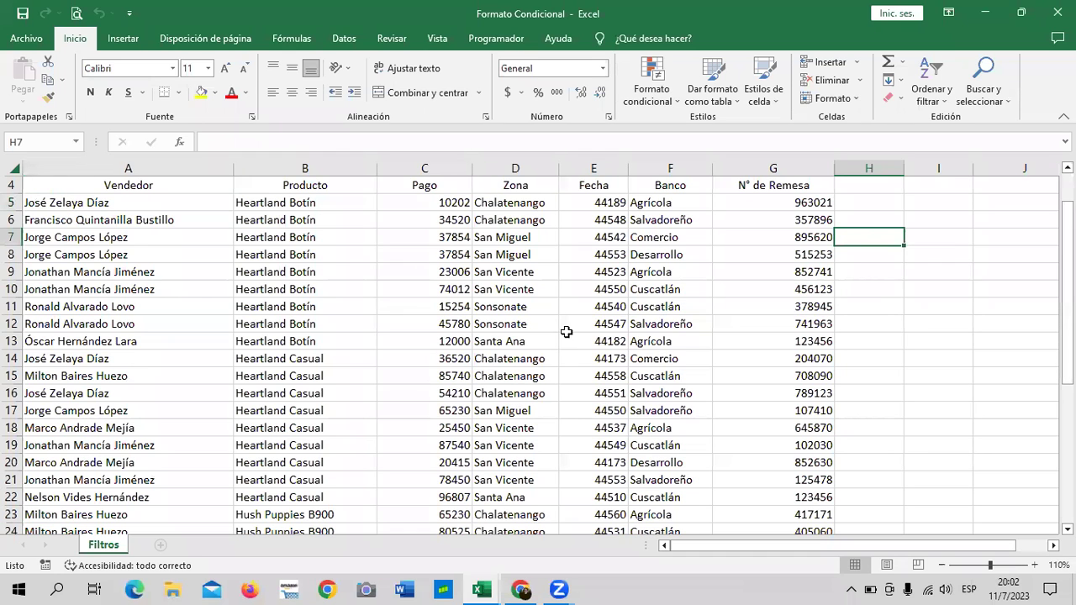
scroll(565, 336, down, 2)
scroll(564, 316, down, 2)
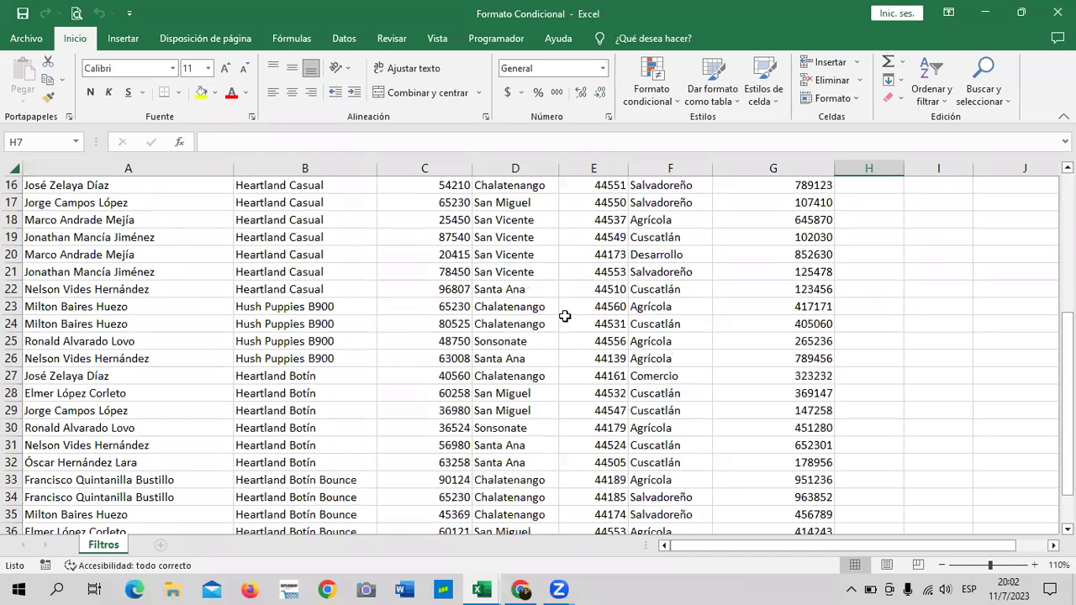
scroll(519, 351, down, 3)
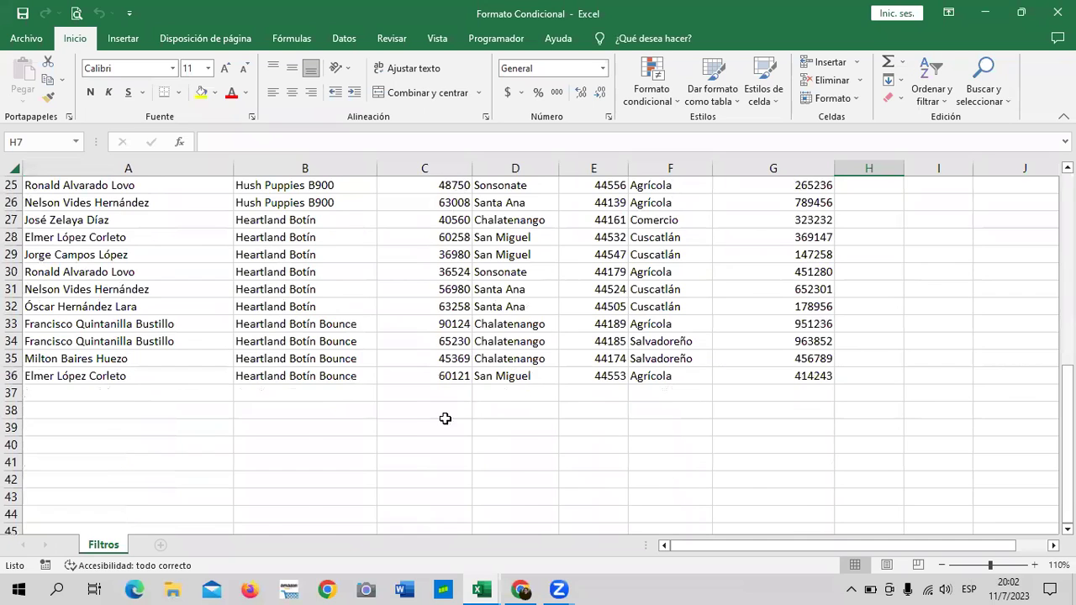
scroll(445, 418, up, 4)
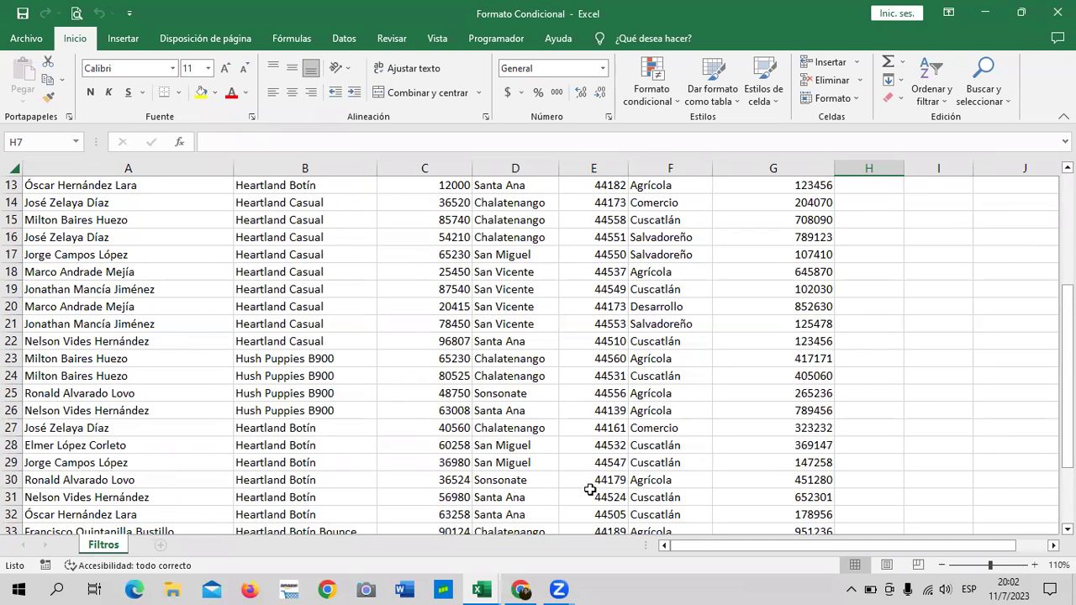
Scroll the Chrome lesson page to the Formato Condicional slide listing its five rule options.
click(520, 588)
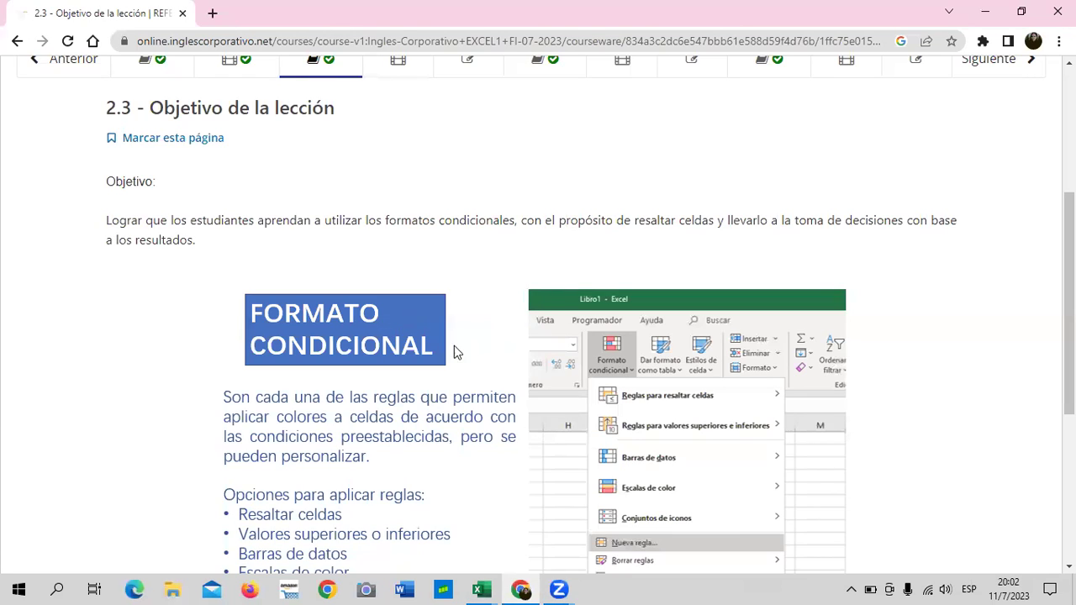
scroll(434, 364, up, 3)
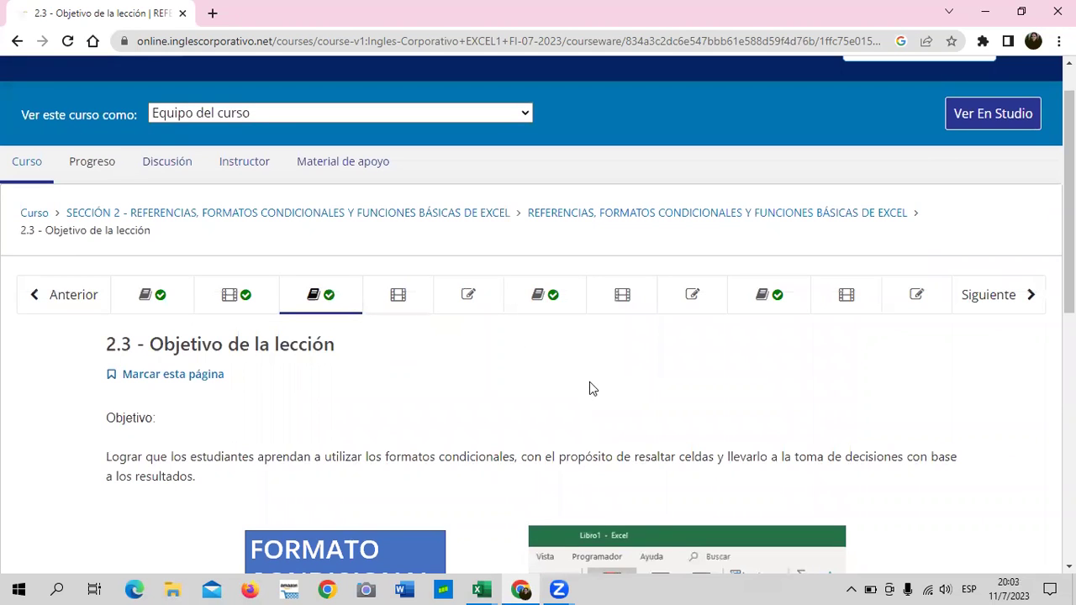
scroll(590, 381, down, 2)
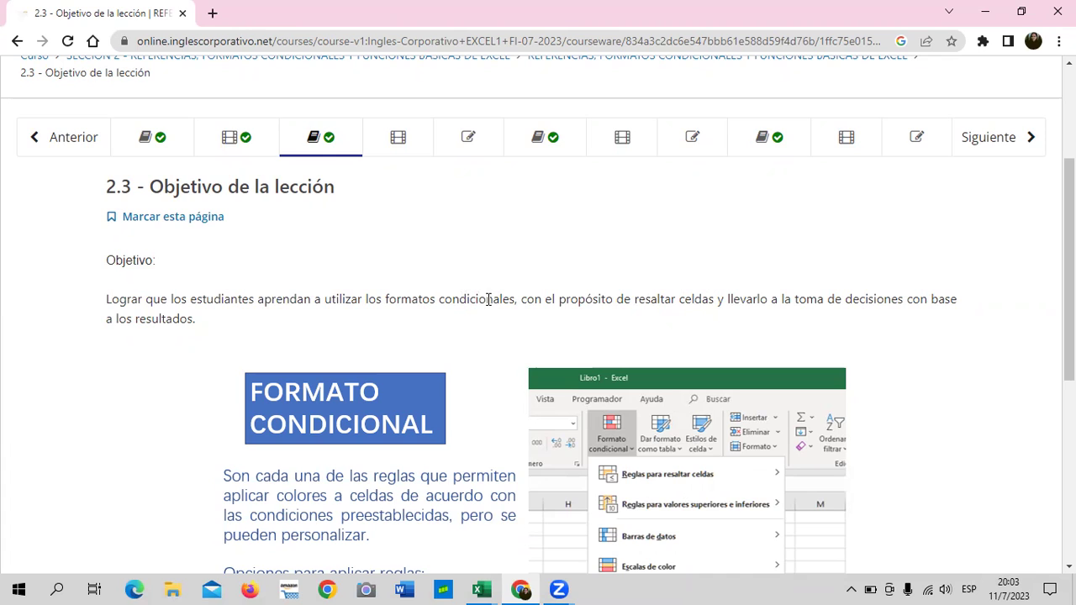
scroll(486, 301, down, 2)
scroll(486, 305, down, 1)
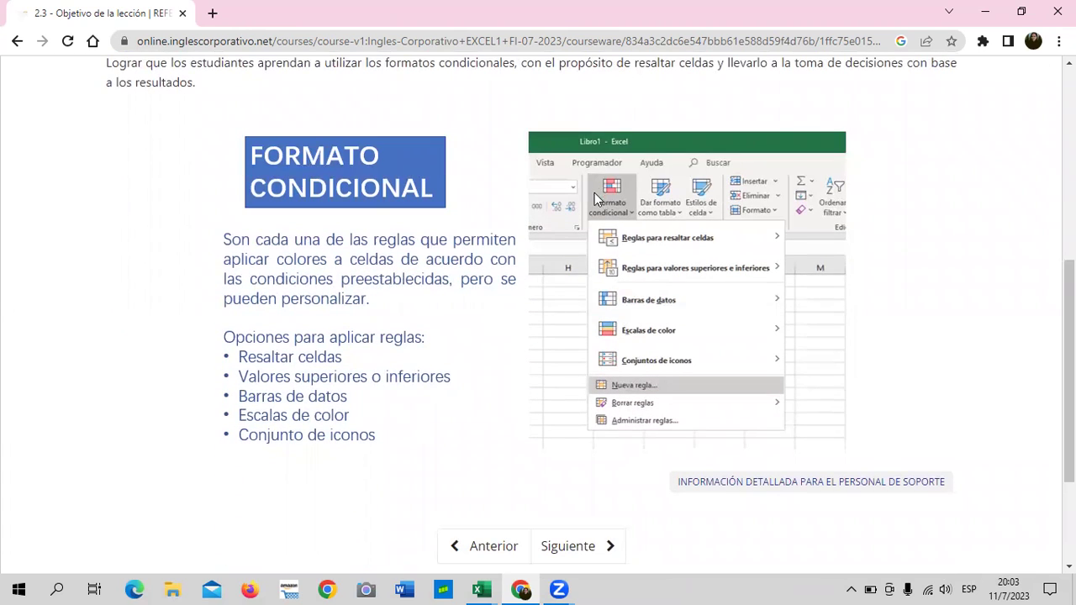
mouse_move(481, 590)
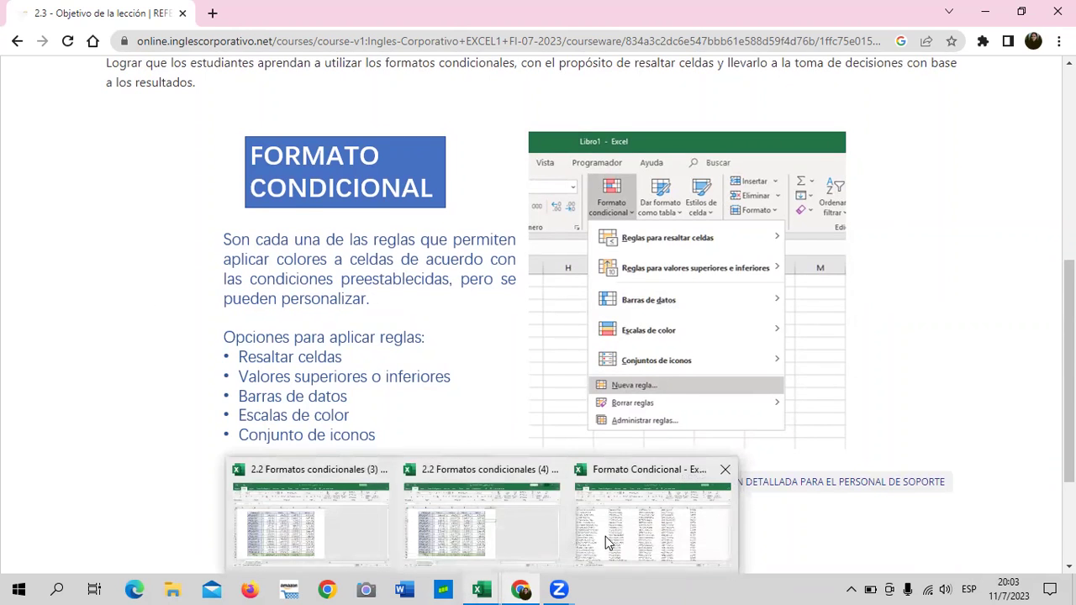
click(612, 542)
Show the Formato condicional menu's Reglas para valores superiores e inferiores choices.
click(676, 101)
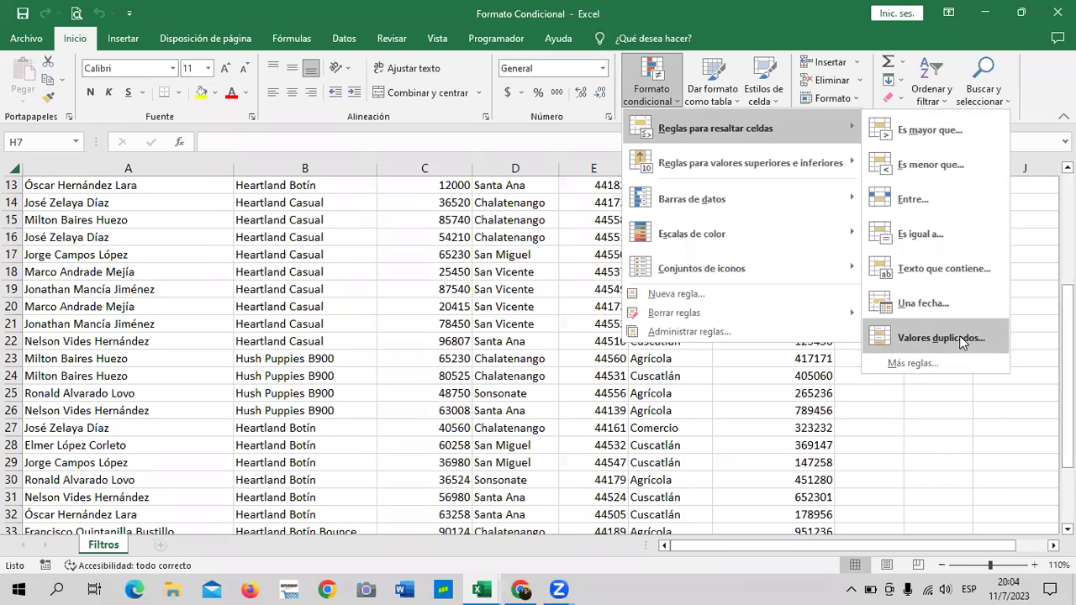
mouse_move(750, 162)
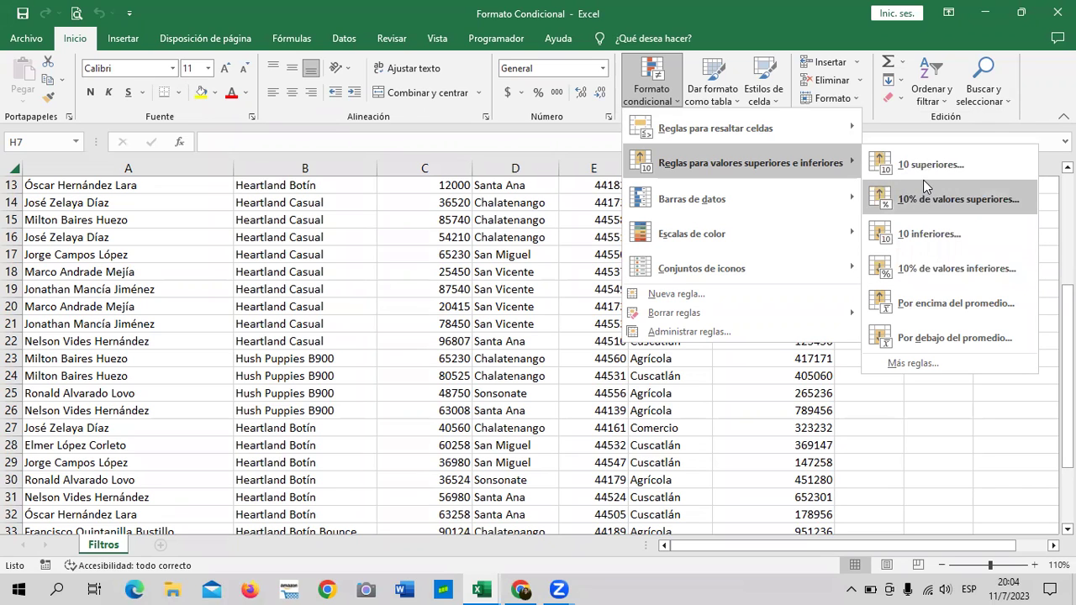
Try a 10 superiores rule with a lowered count, cancel it, and reopen the Formato condicional menu.
click(972, 162)
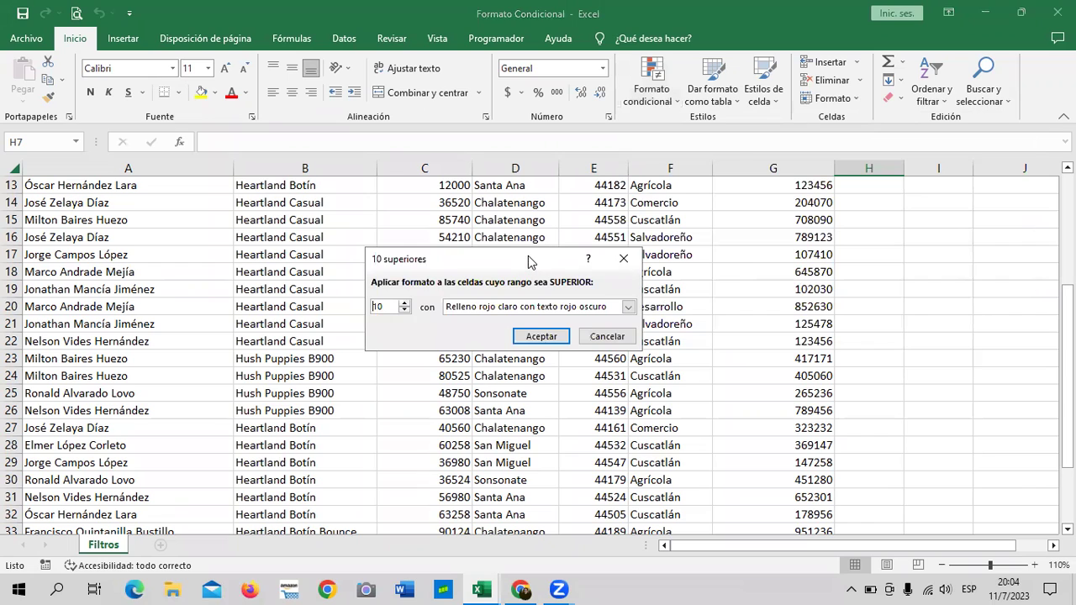
drag(530, 262, 629, 169)
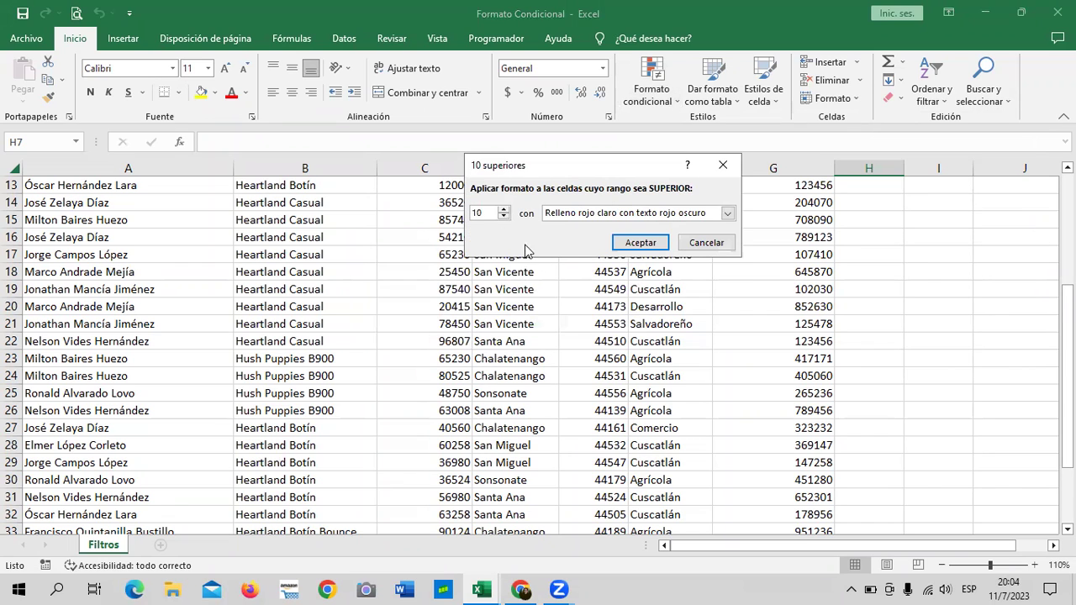
click(503, 217)
click(503, 217)
click(503, 217)
click(503, 218)
click(706, 243)
click(676, 99)
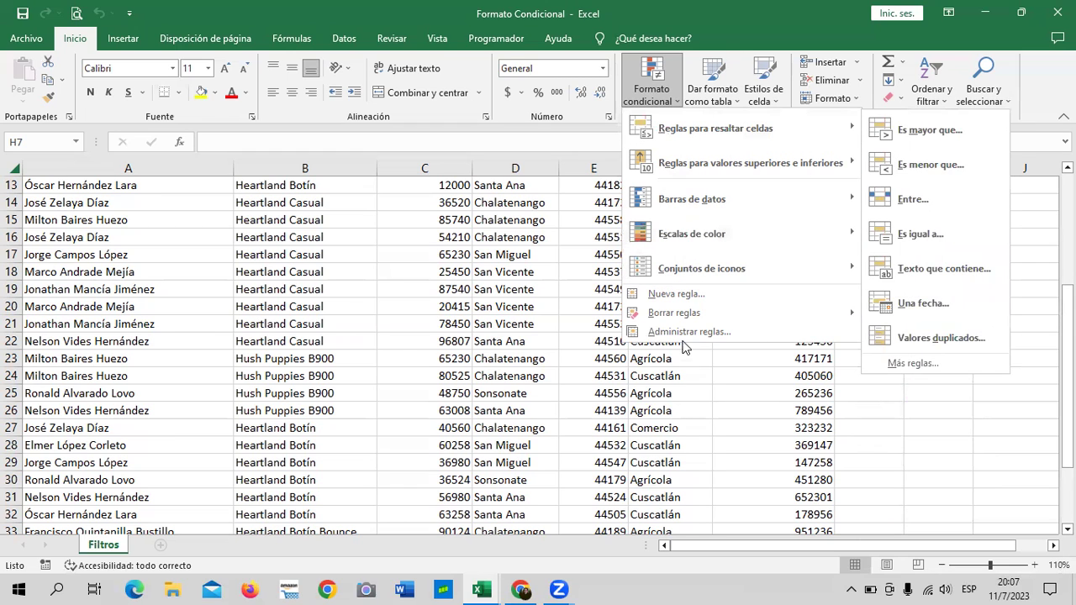
mouse_move(674, 313)
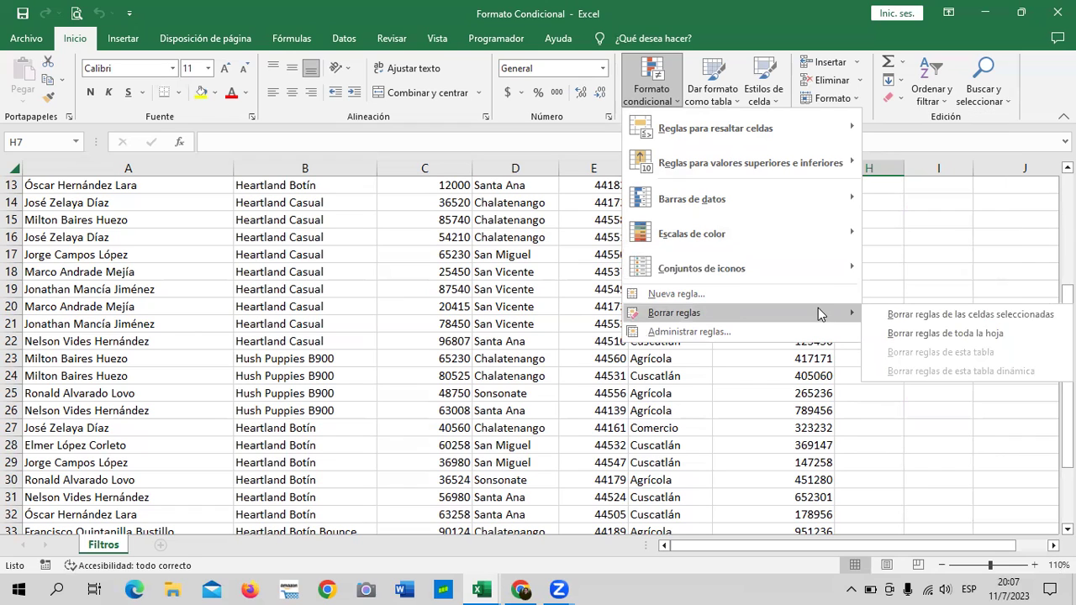
Put Todos los bordes on every cell of the sales table.
click(826, 378)
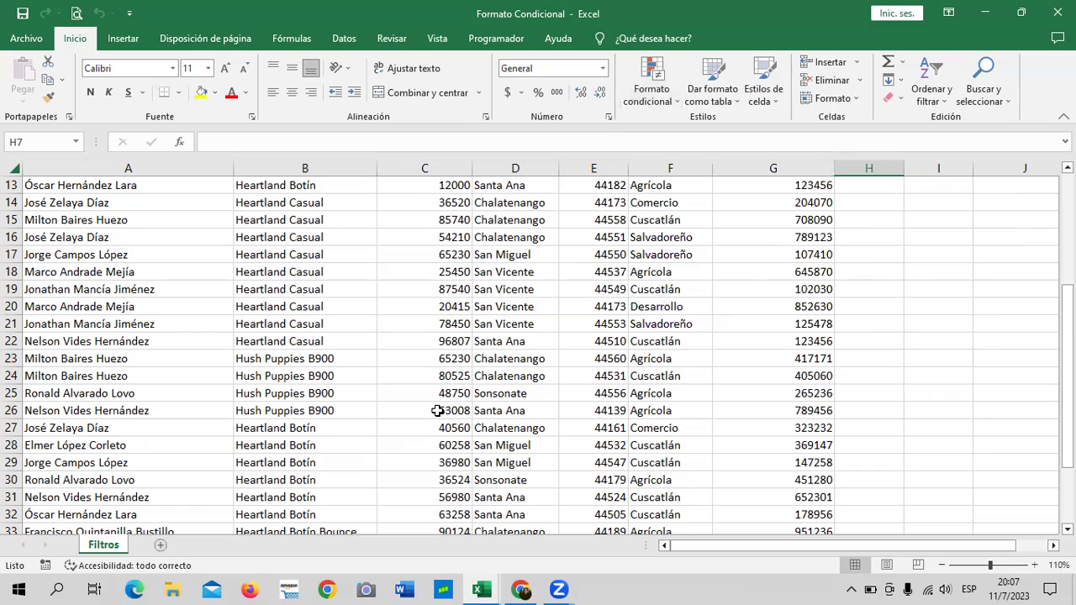
scroll(436, 402, up, 2)
scroll(429, 392, up, 2)
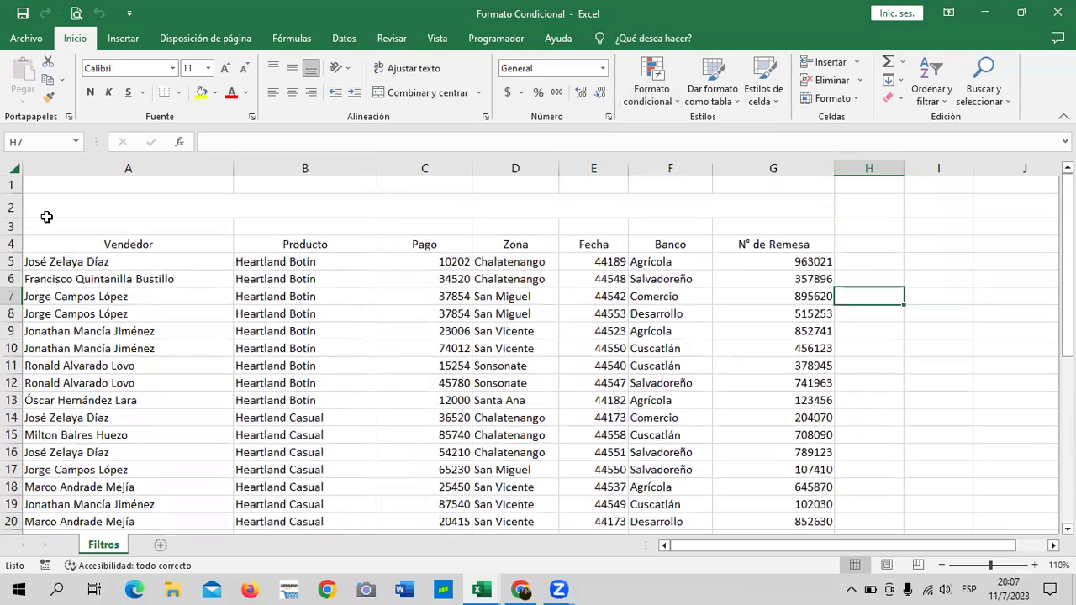
mouse_move(118, 246)
mouse_down()
mouse_move(787, 546)
mouse_move(805, 504)
mouse_up()
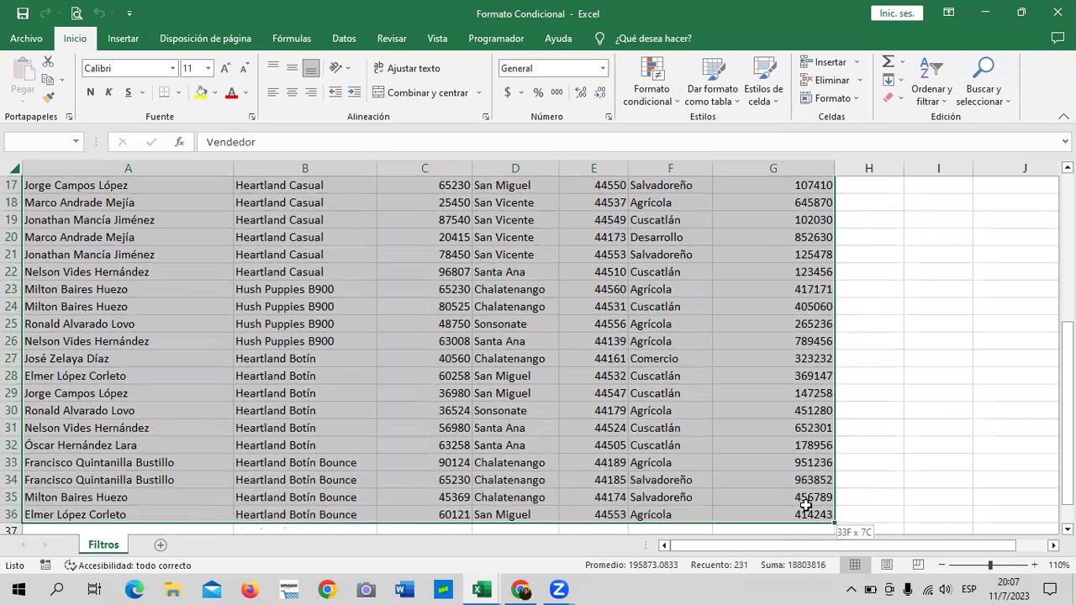
click(178, 94)
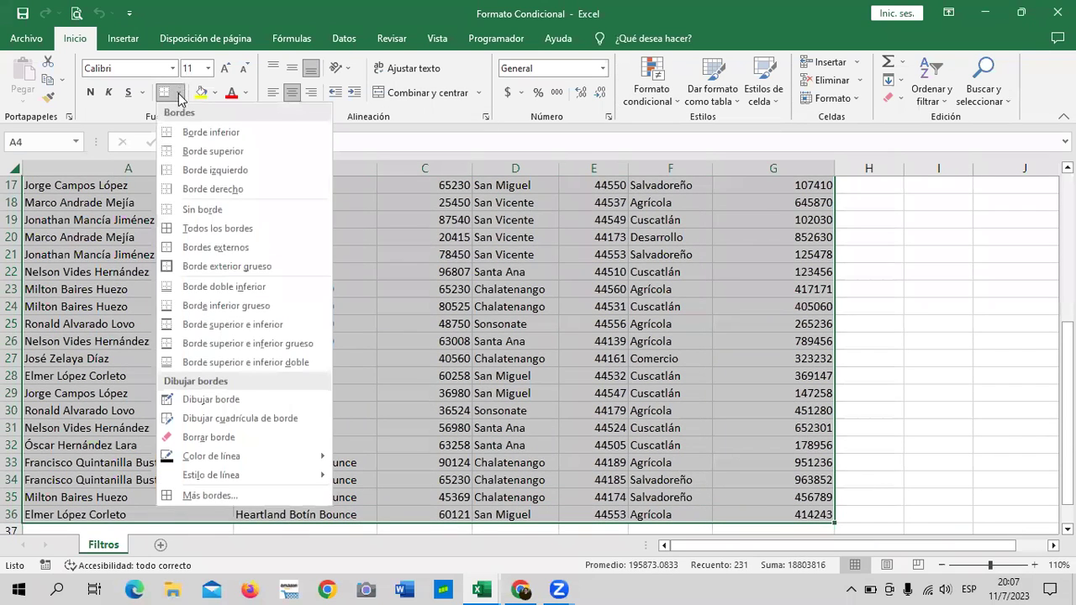
click(237, 227)
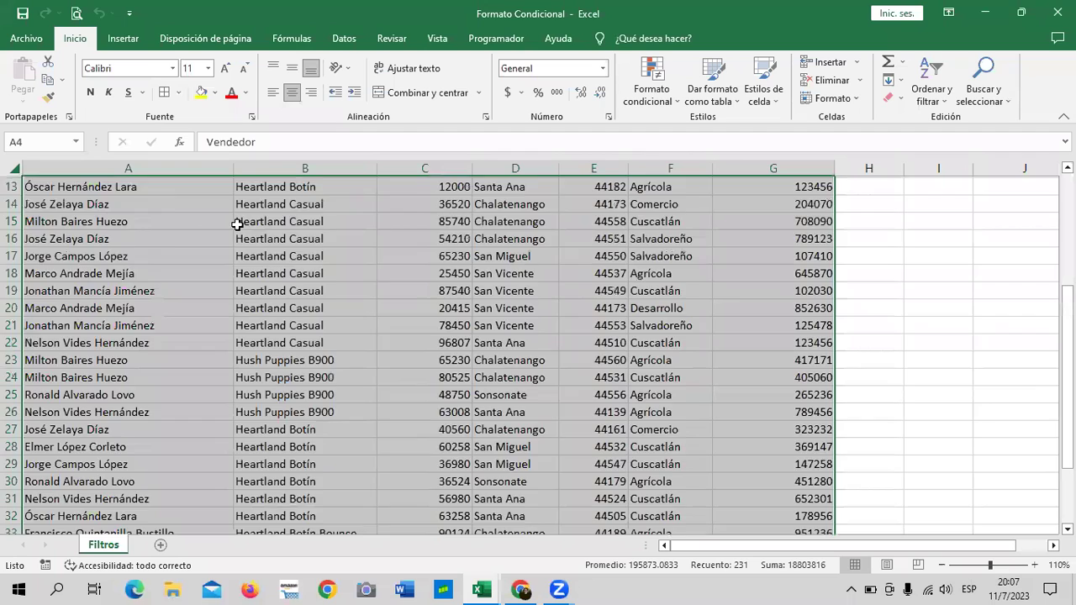
scroll(311, 244, up, 4)
click(416, 383)
Give the header row A4:G4 the green Bueno cell style and 14-point text.
drag(158, 238, 807, 244)
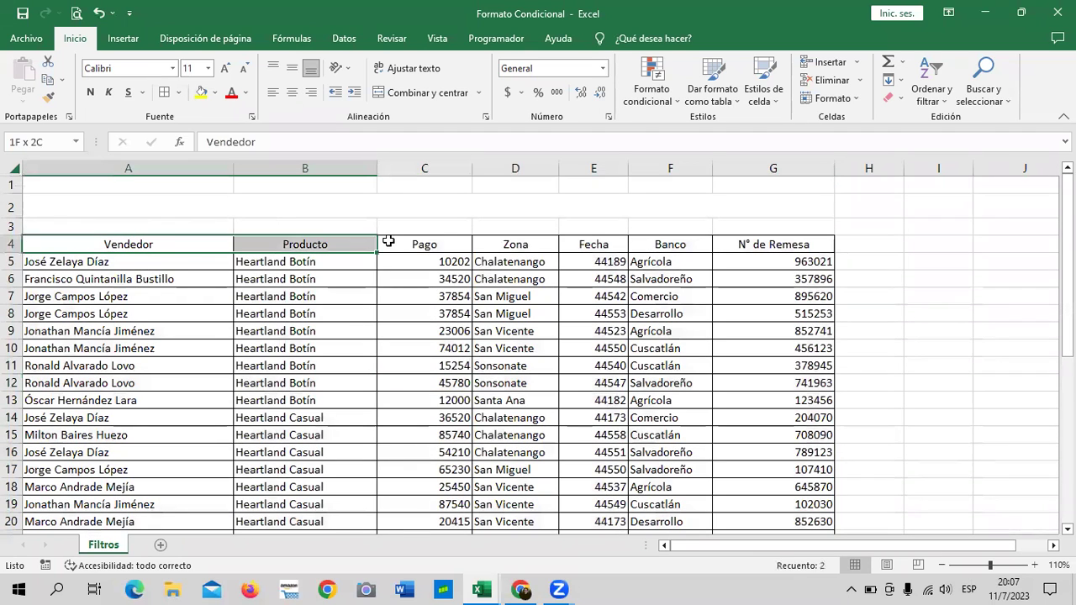
click(224, 67)
click(225, 68)
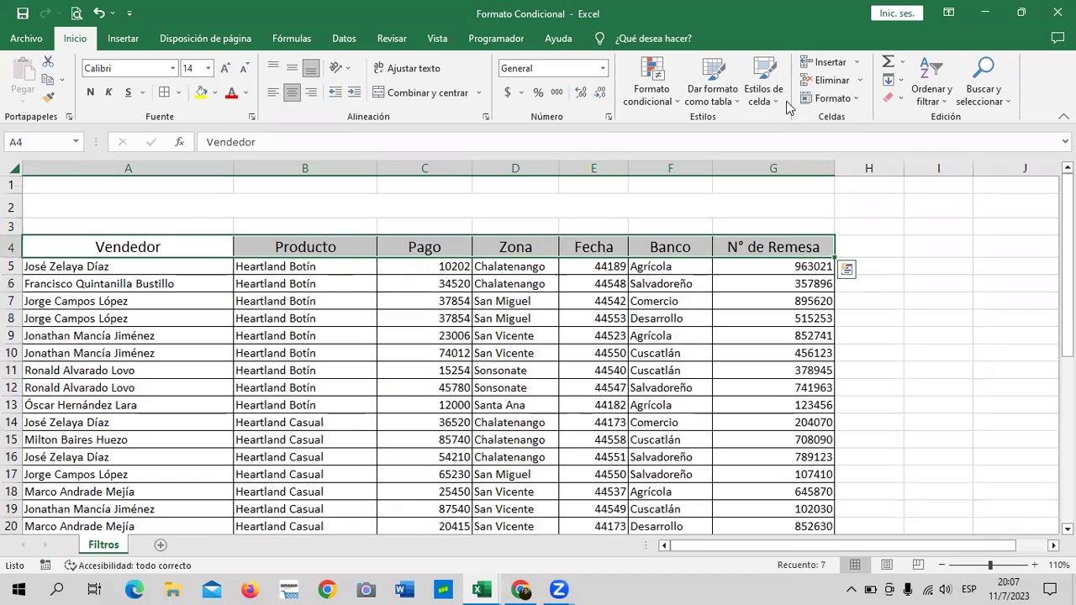
click(763, 88)
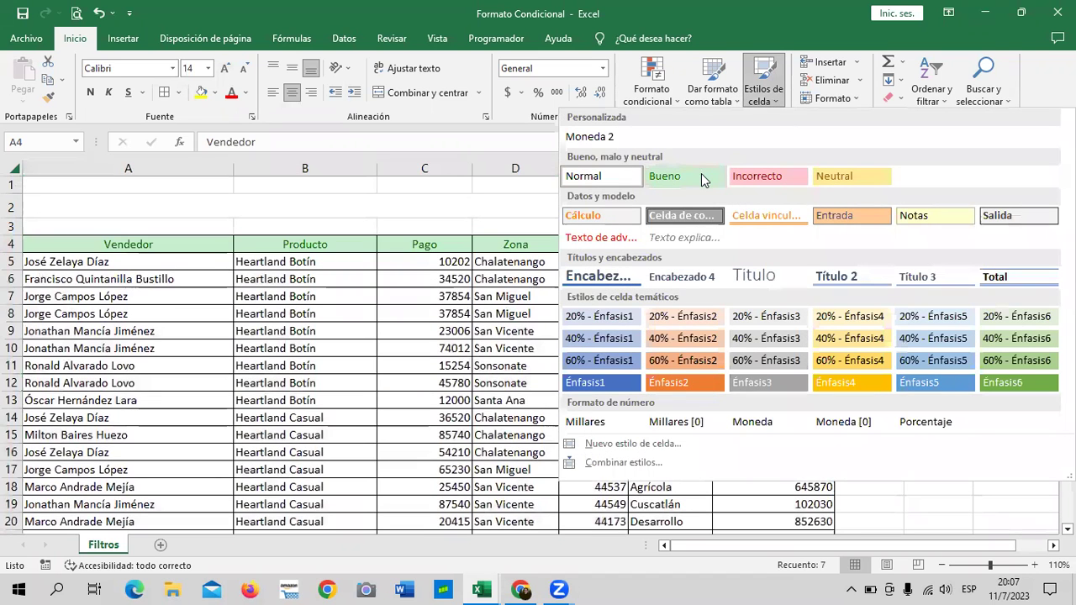
click(698, 176)
click(224, 69)
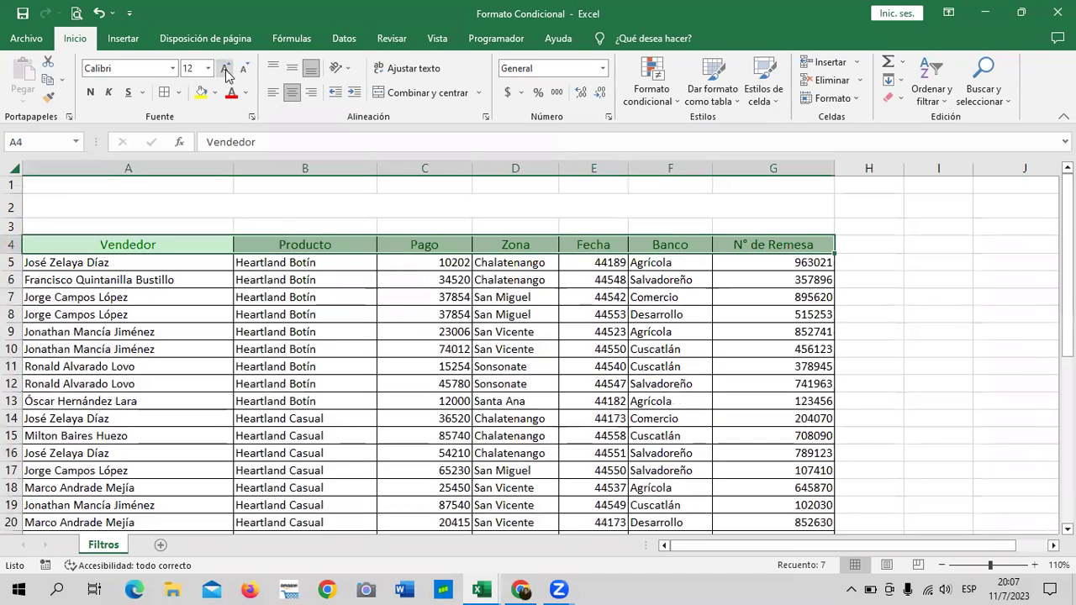
click(224, 69)
click(820, 421)
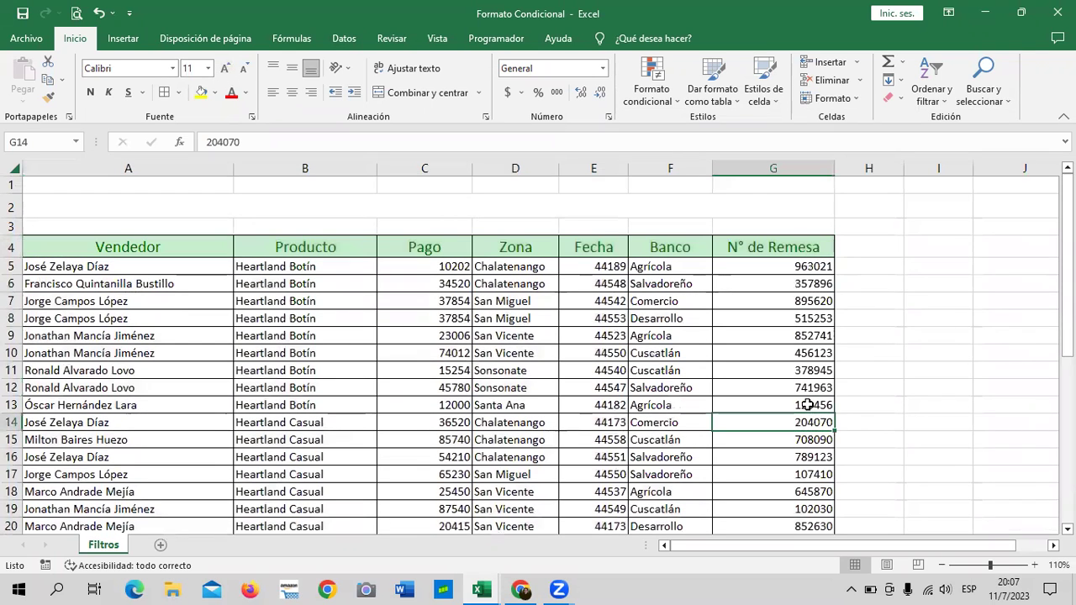
click(932, 316)
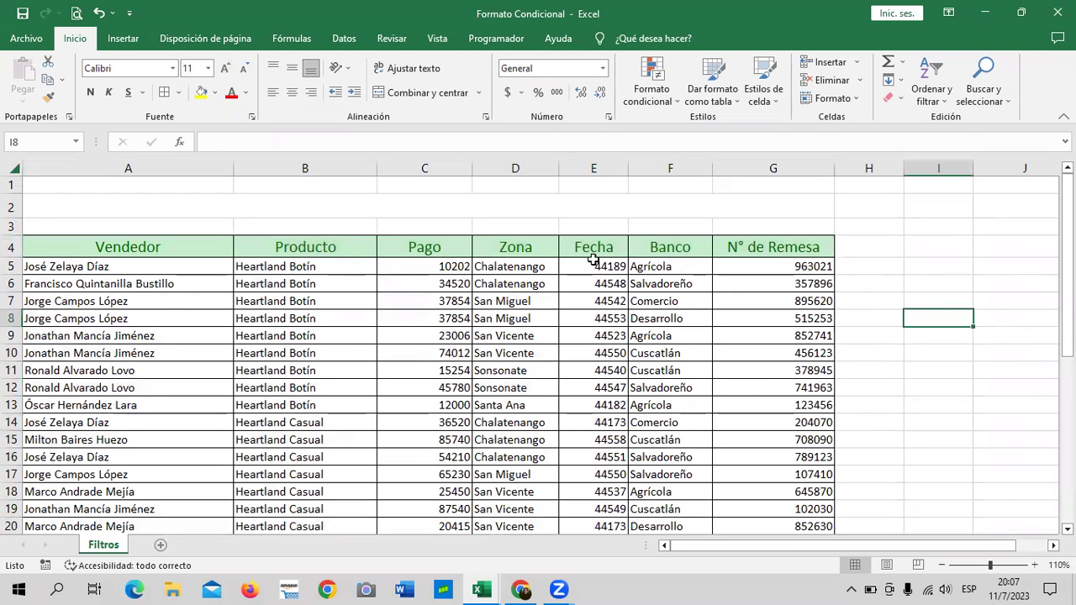
drag(593, 263, 594, 502)
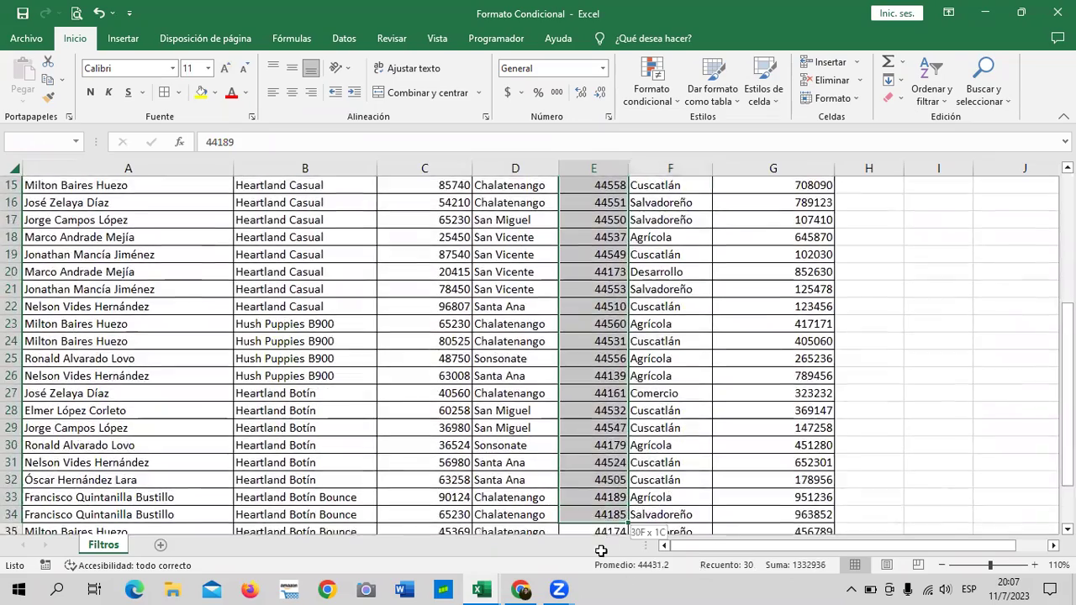
Format the Fecha values E5:E36 as Fecha corta and widen column E.
drag(594, 502, 594, 498)
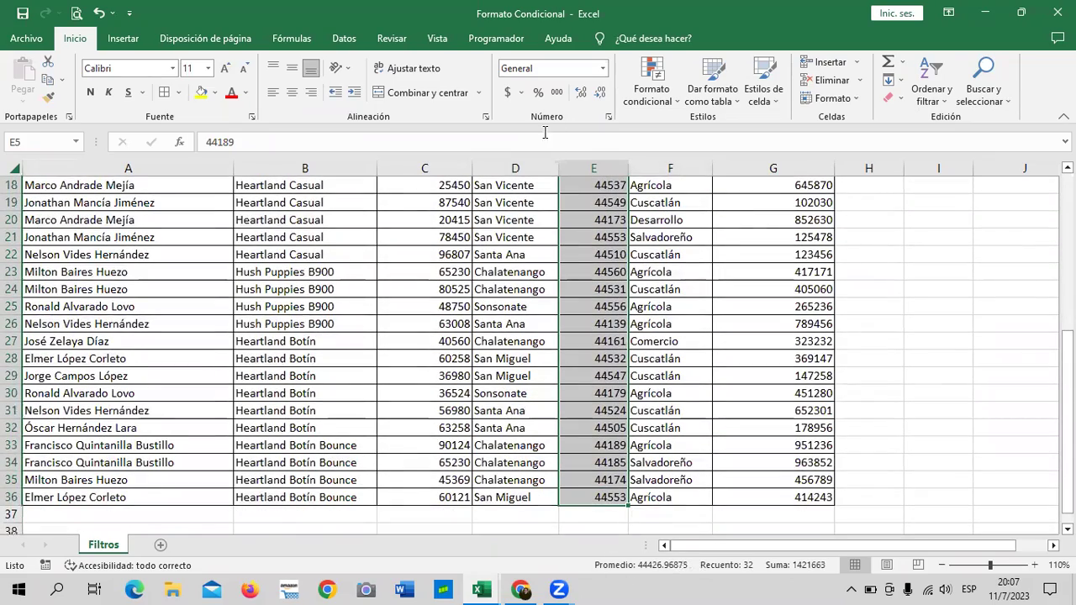
click(602, 68)
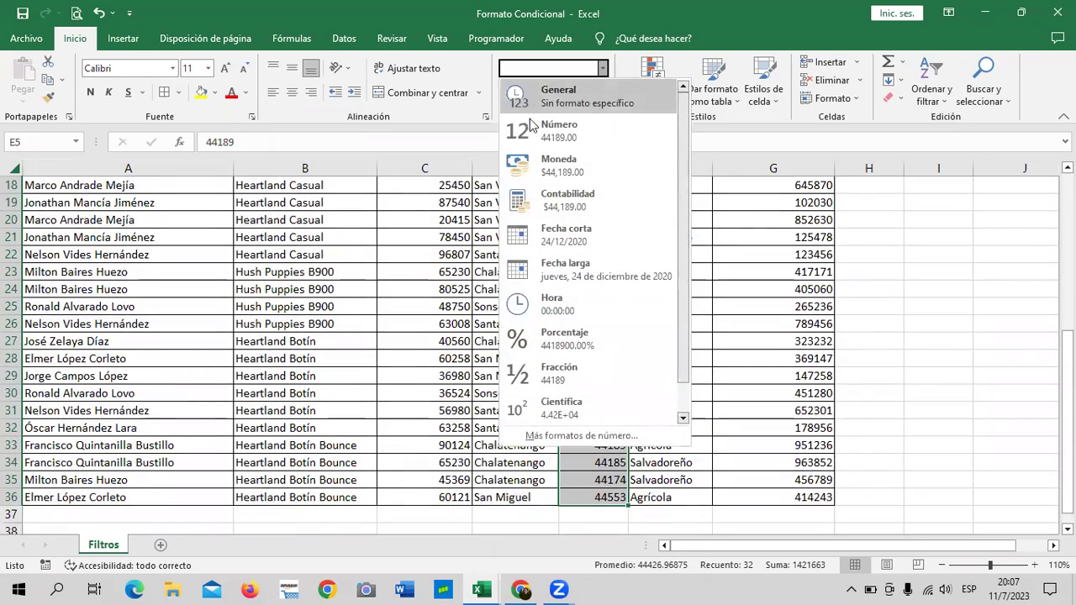
click(644, 234)
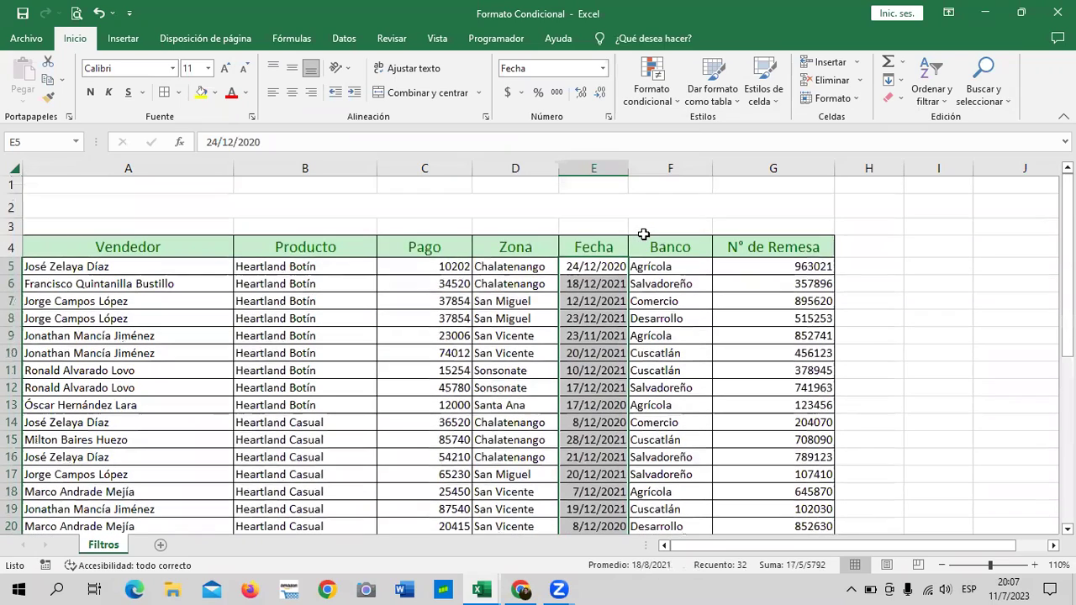
drag(628, 169, 637, 168)
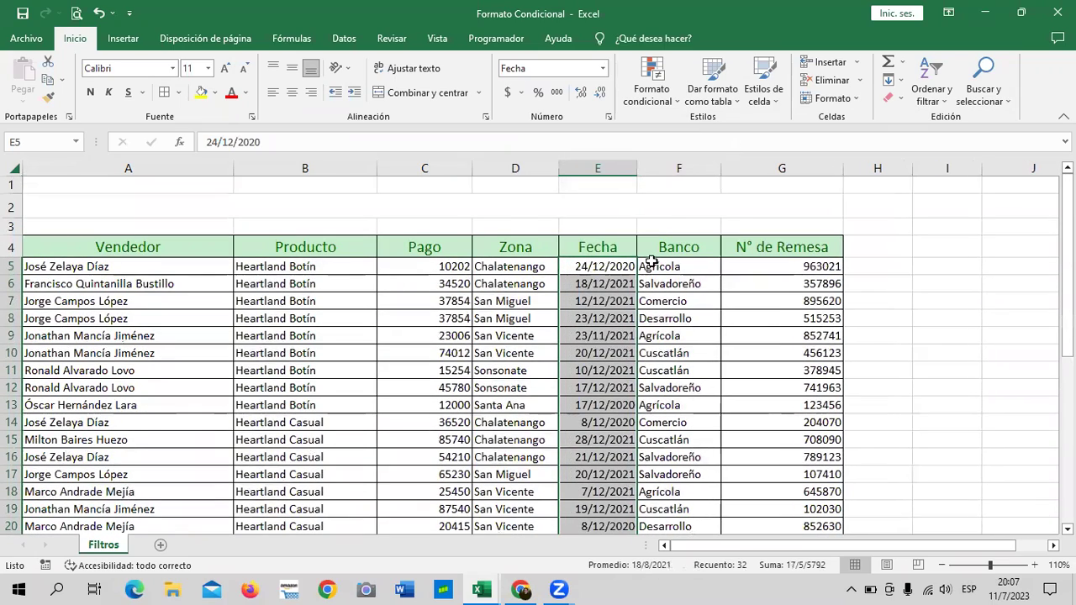
scroll(661, 363, down, 3)
scroll(514, 425, up, 3)
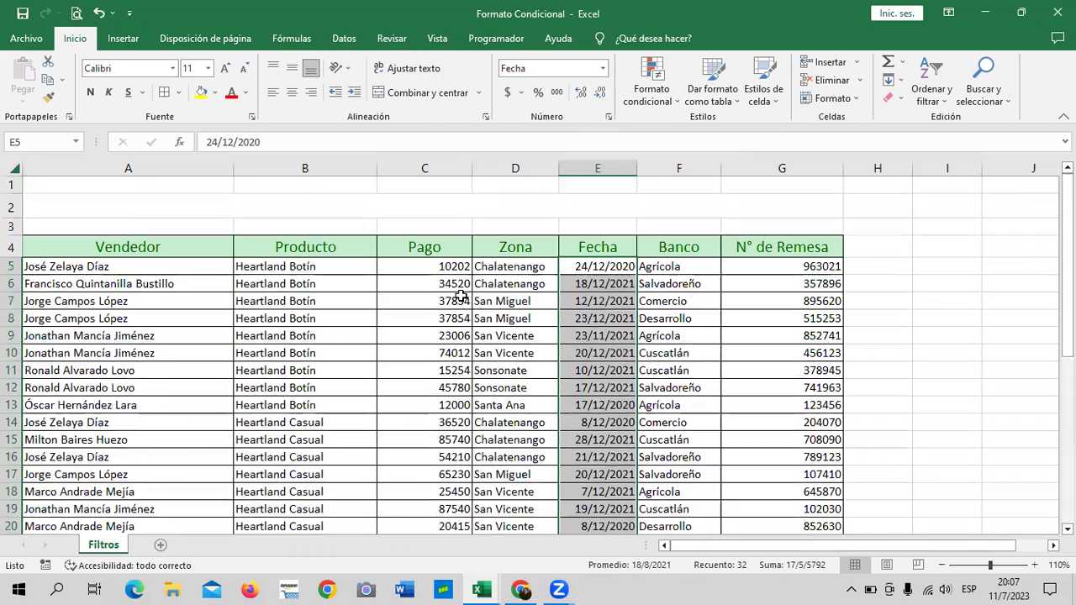
Format the Pago amounts C5:C36 as Contabilidad with dollar signs and two decimals.
drag(445, 262, 420, 497)
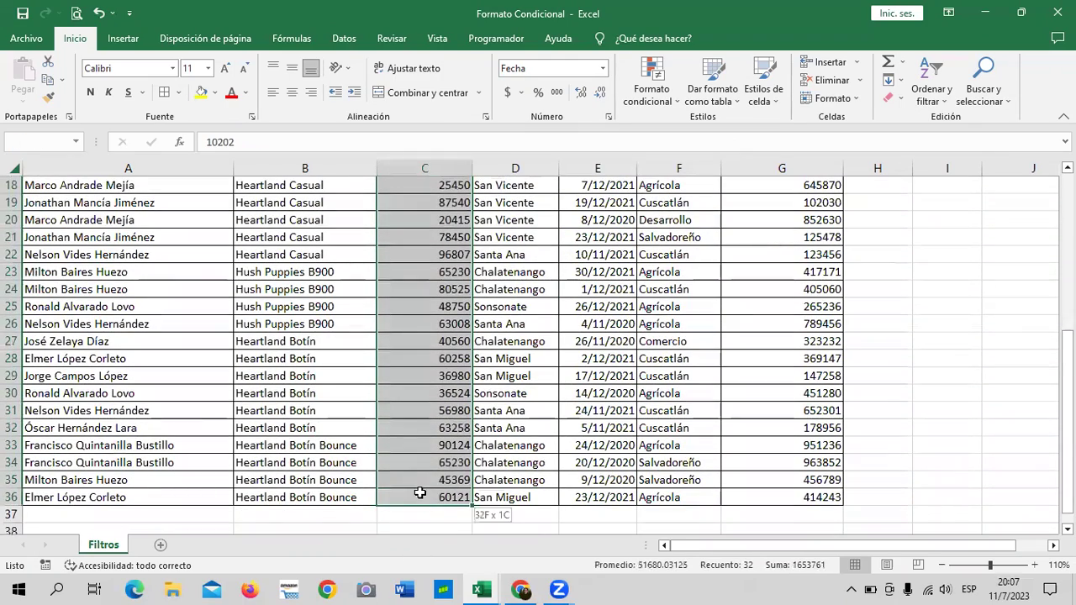
click(508, 94)
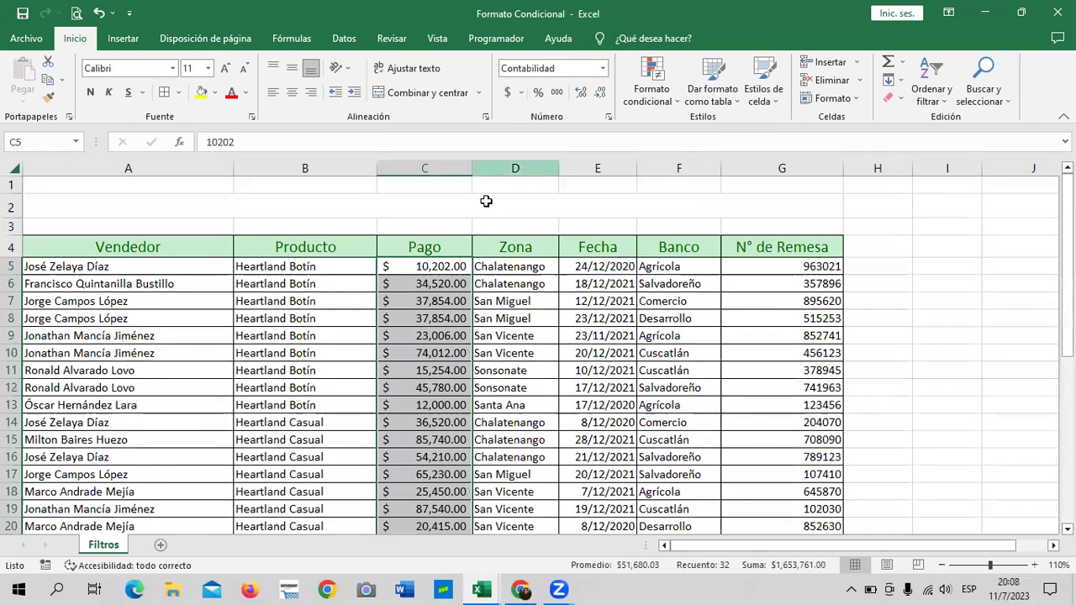
click(466, 368)
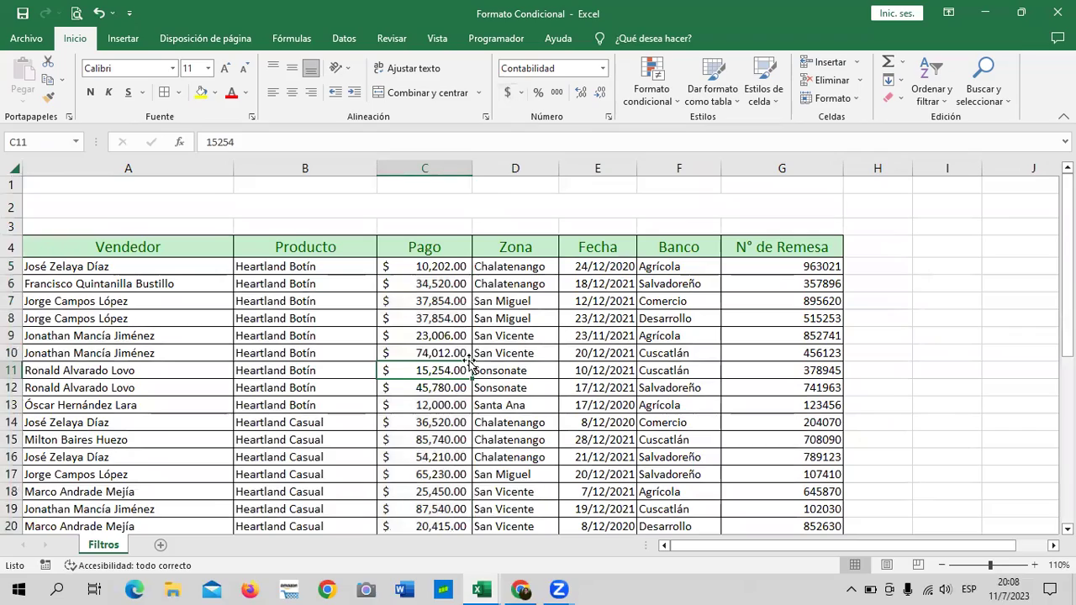
scroll(471, 354, down, 2)
scroll(472, 354, down, 1)
scroll(472, 354, down, 3)
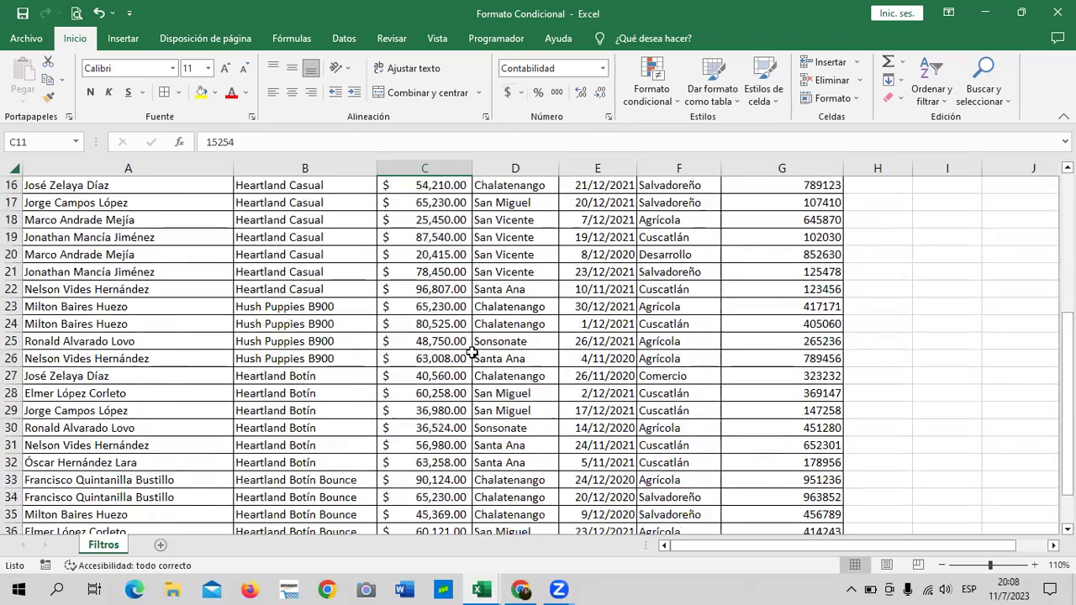
scroll(472, 351, down, 3)
scroll(471, 348, up, 3)
scroll(472, 348, up, 1)
scroll(472, 347, up, 4)
scroll(472, 323, up, 1)
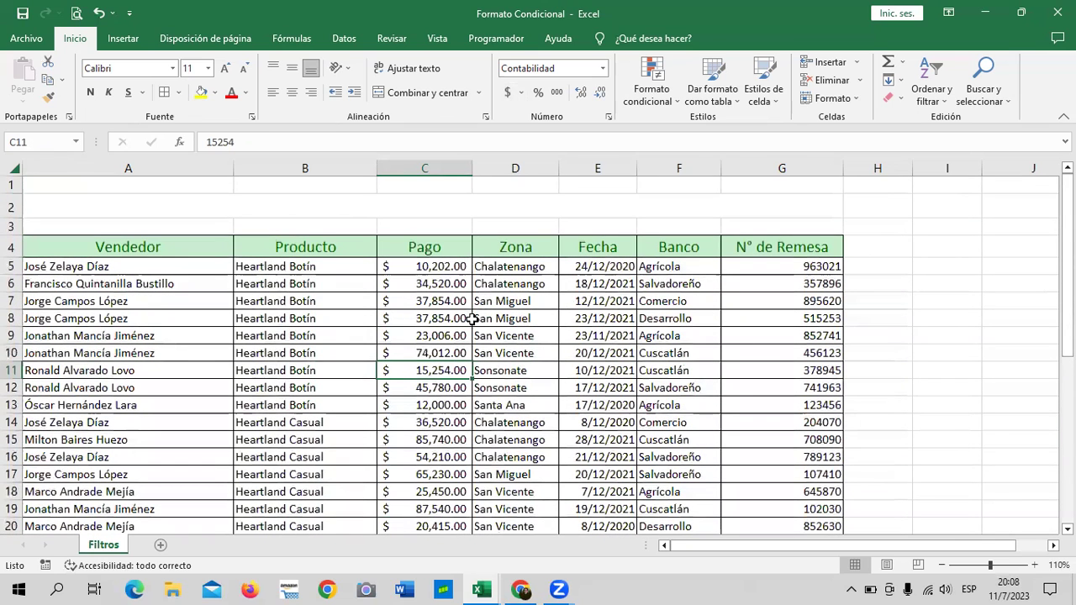
click(917, 338)
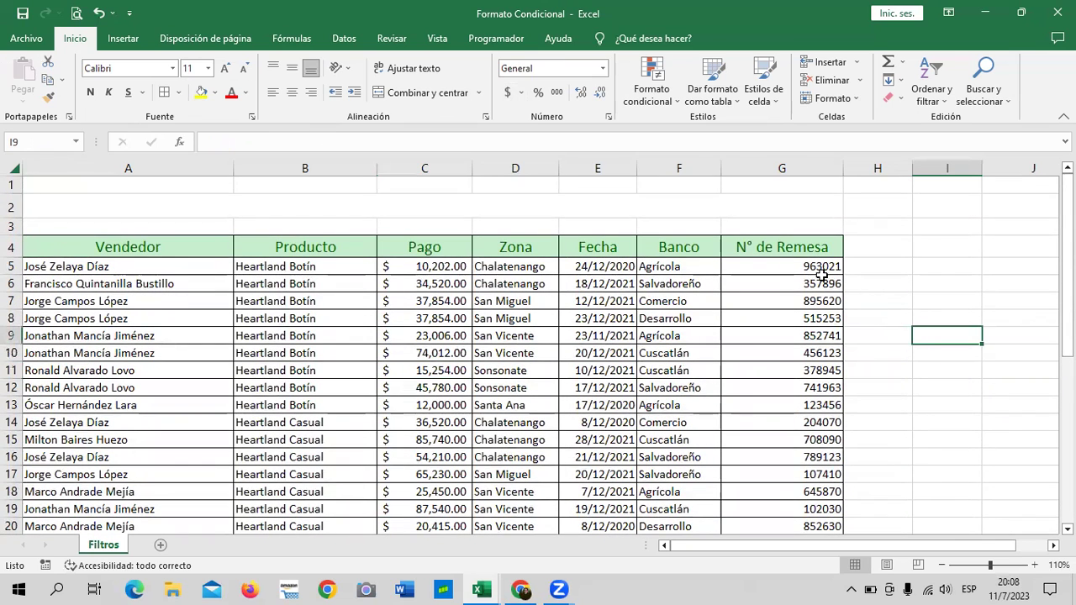
drag(843, 168, 826, 168)
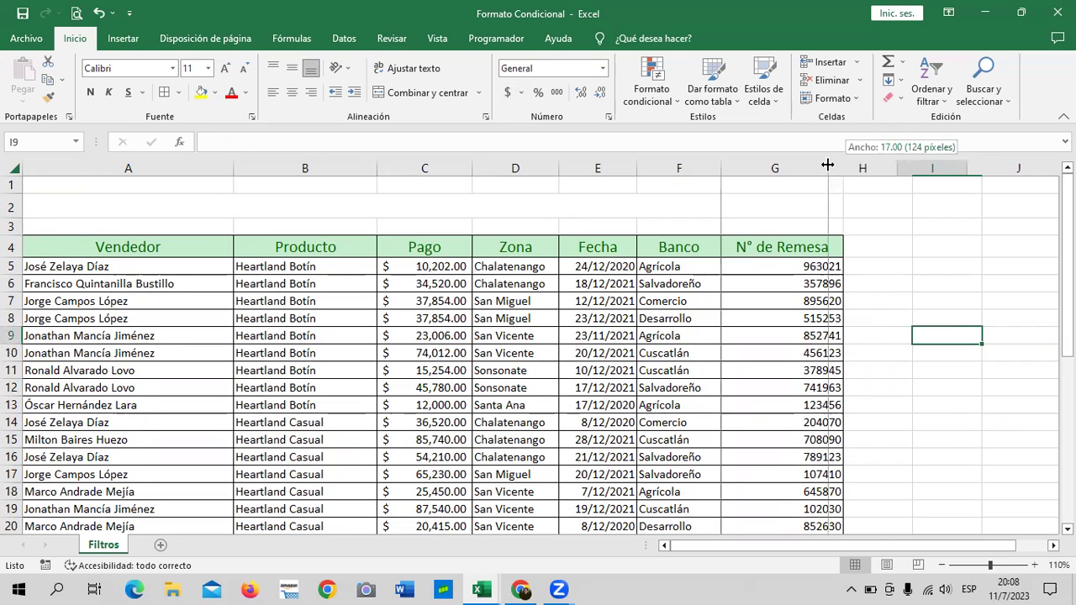
click(784, 267)
click(777, 369)
click(778, 456)
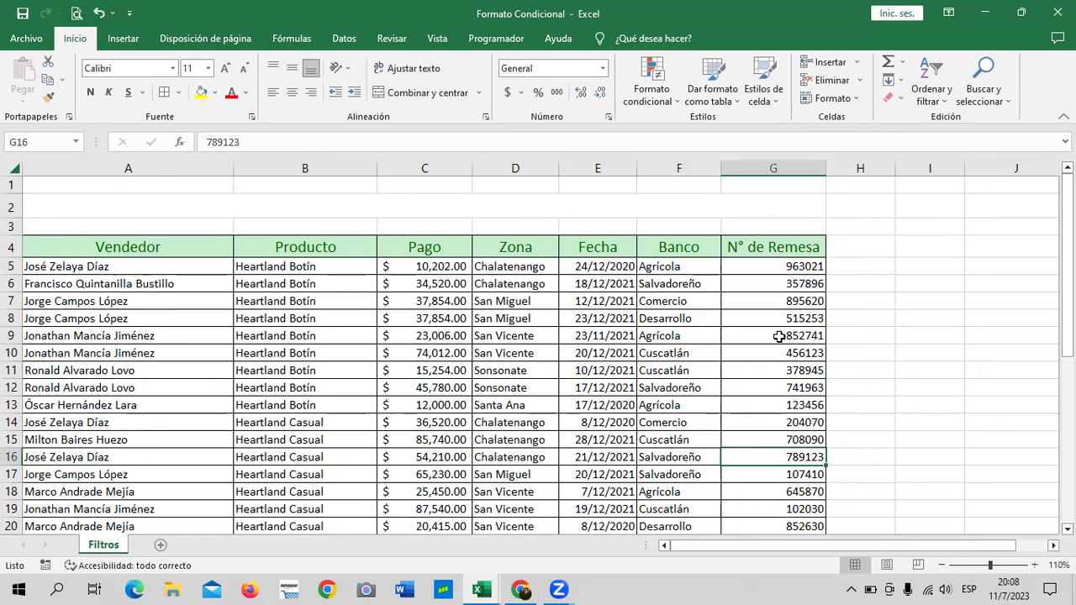
scroll(780, 339, down, 3)
scroll(782, 350, up, 3)
scroll(783, 350, down, 7)
scroll(784, 345, down, 2)
click(780, 307)
click(767, 325)
scroll(765, 325, up, 9)
drag(822, 166, 811, 166)
click(764, 267)
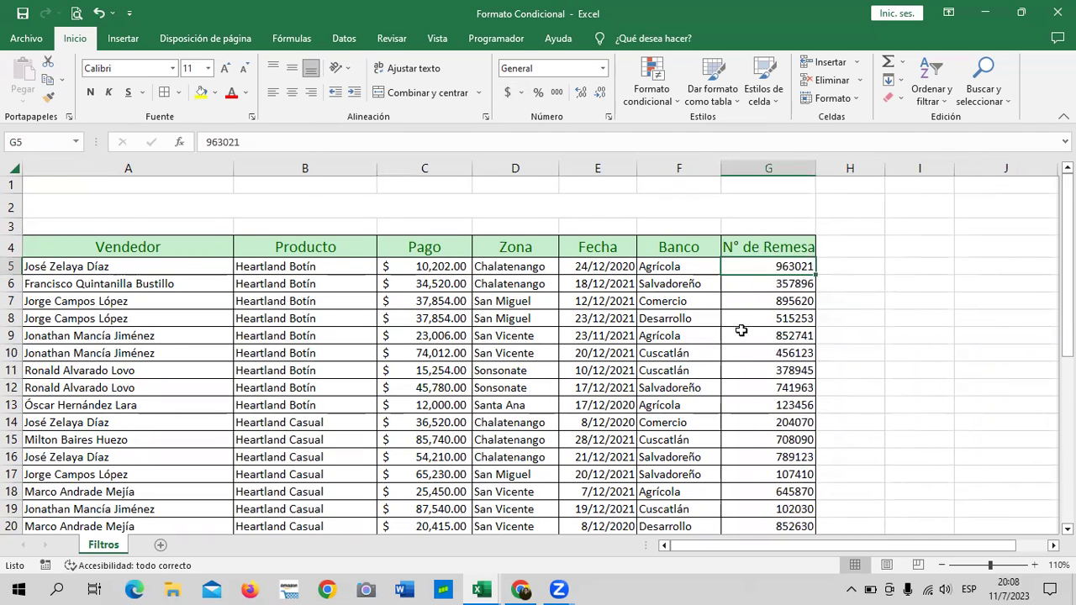
scroll(741, 330, down, 4)
click(760, 360)
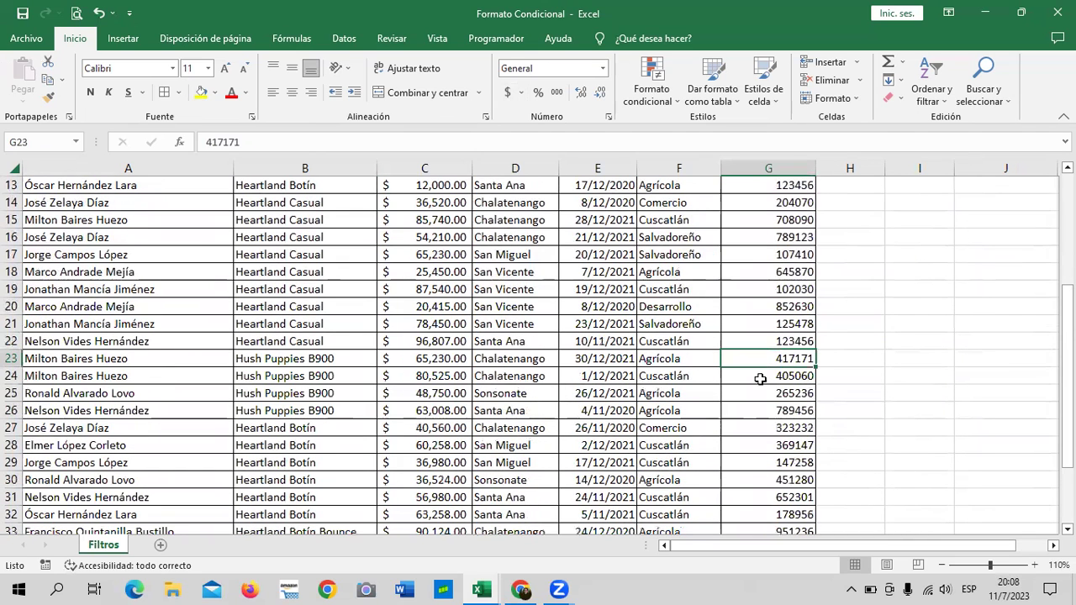
click(766, 477)
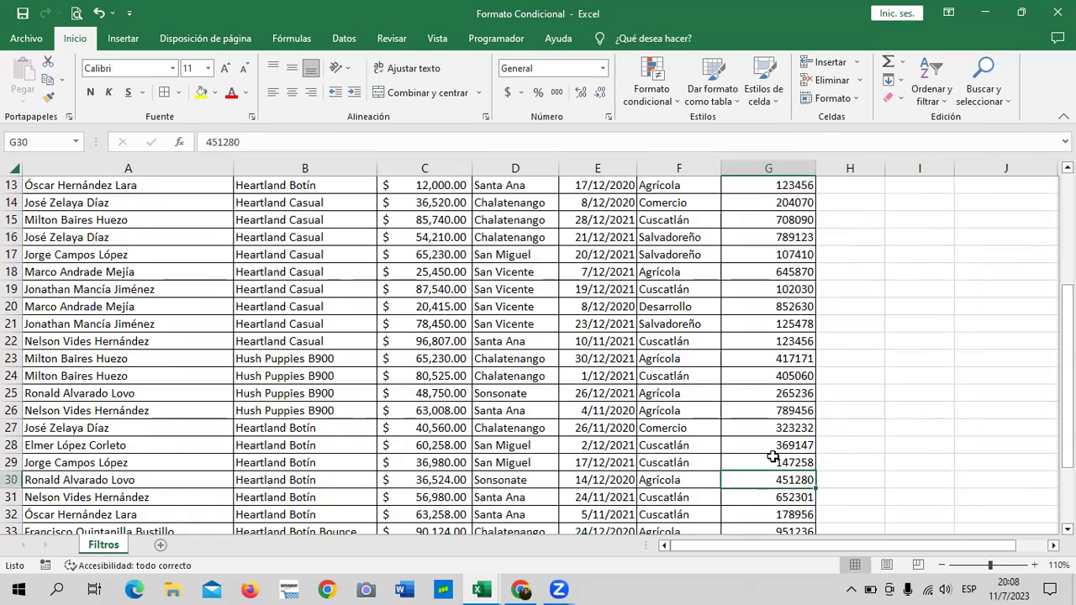
scroll(579, 384, down, 2)
scroll(504, 379, up, 3)
scroll(479, 368, up, 3)
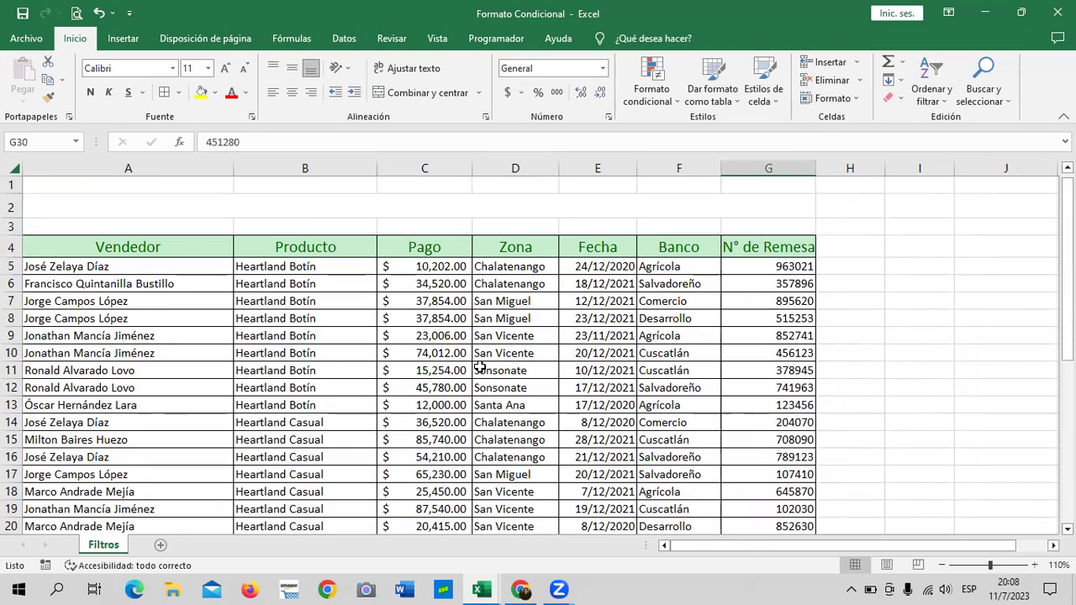
scroll(479, 358, down, 3)
scroll(481, 378, down, 3)
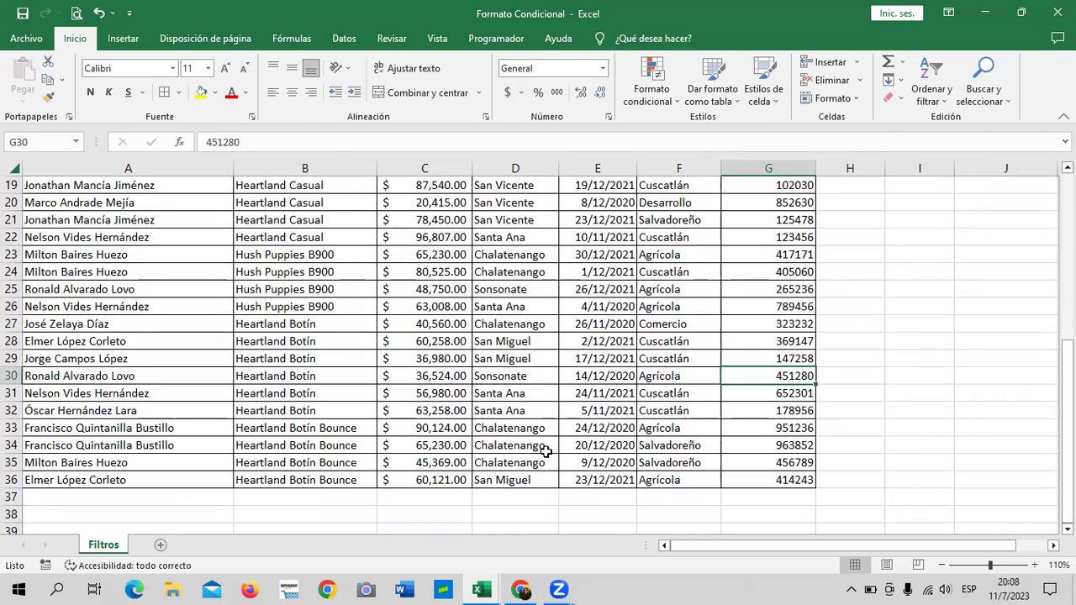
scroll(531, 446, up, 6)
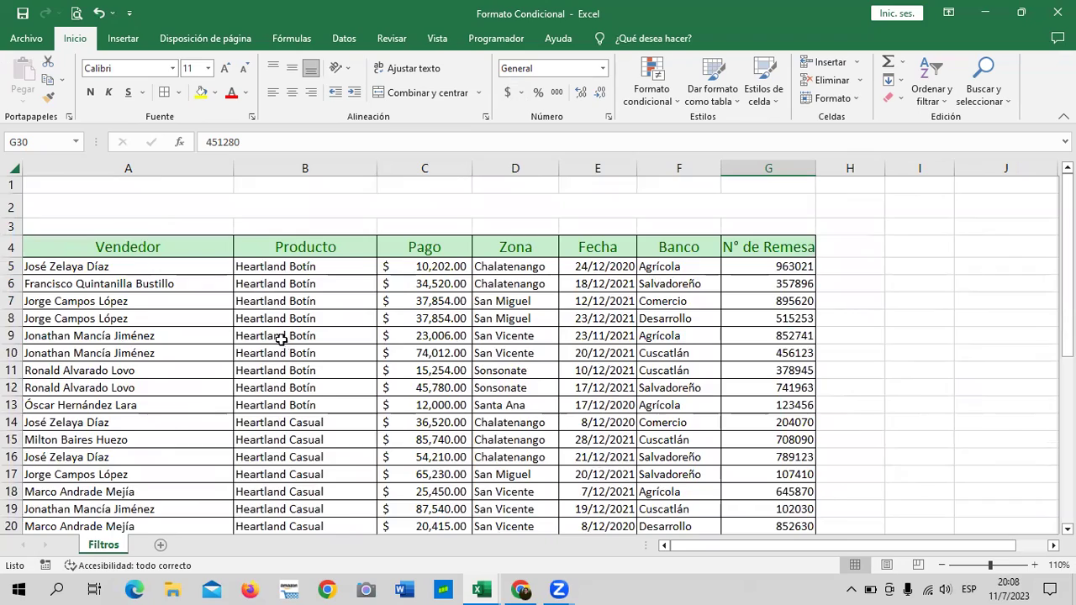
scroll(282, 340, down, 4)
scroll(283, 341, down, 3)
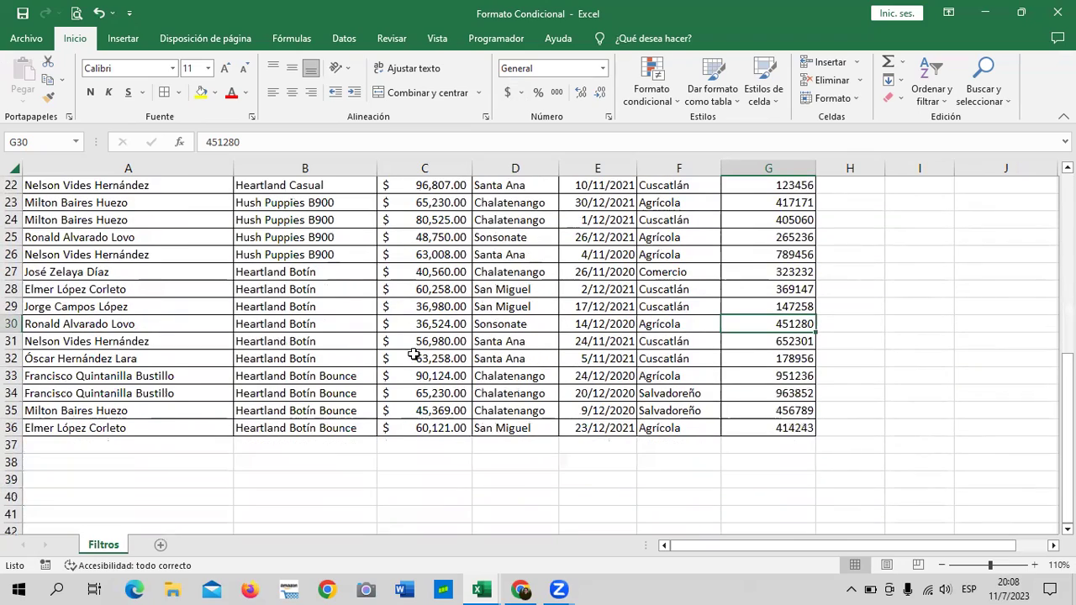
scroll(448, 343, up, 4)
scroll(448, 343, up, 3)
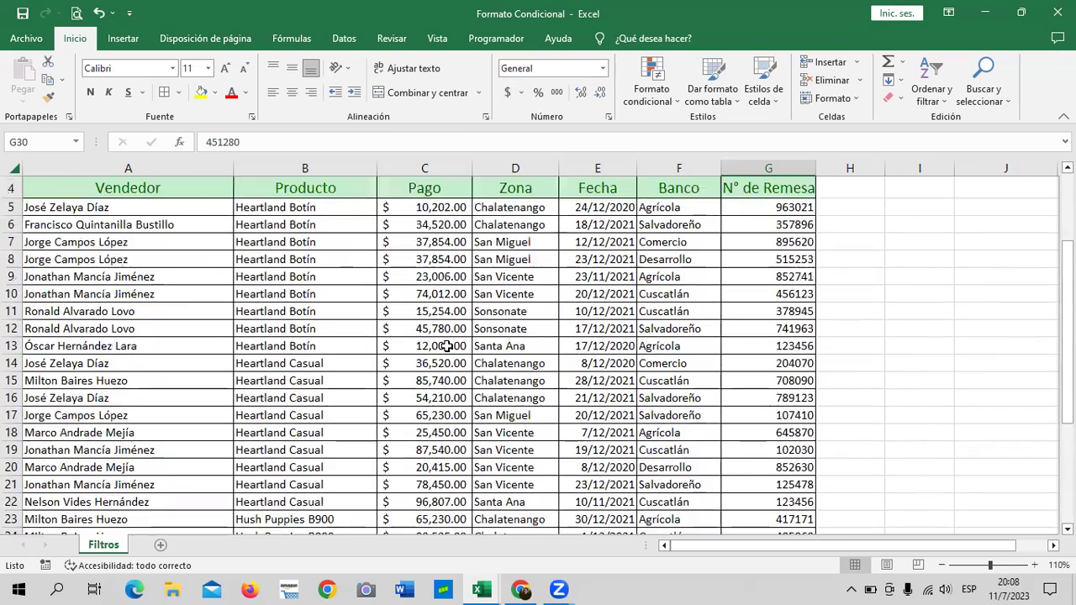
click(449, 262)
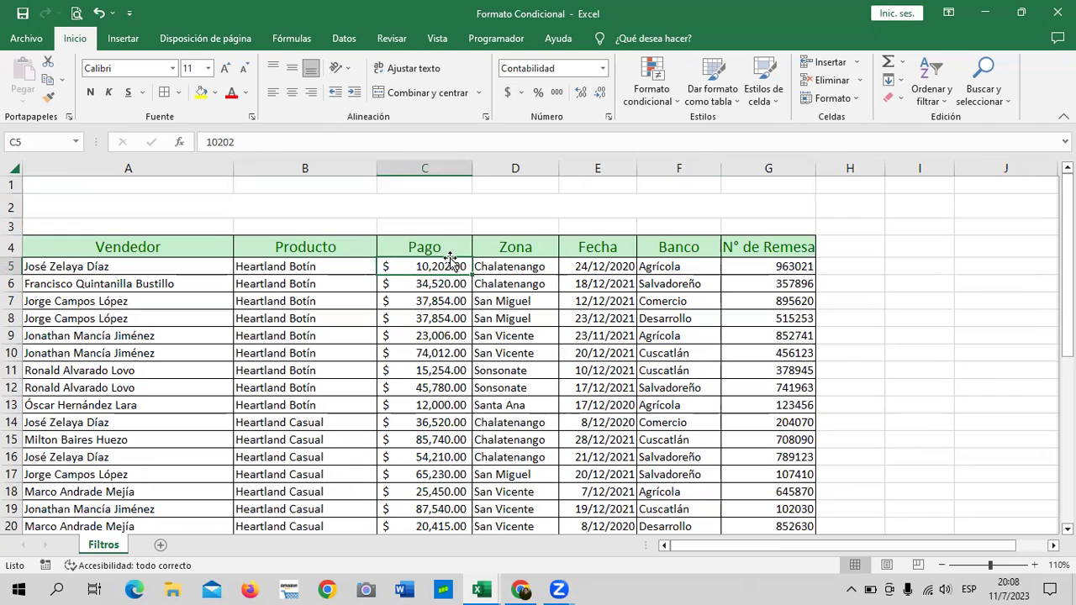
click(545, 324)
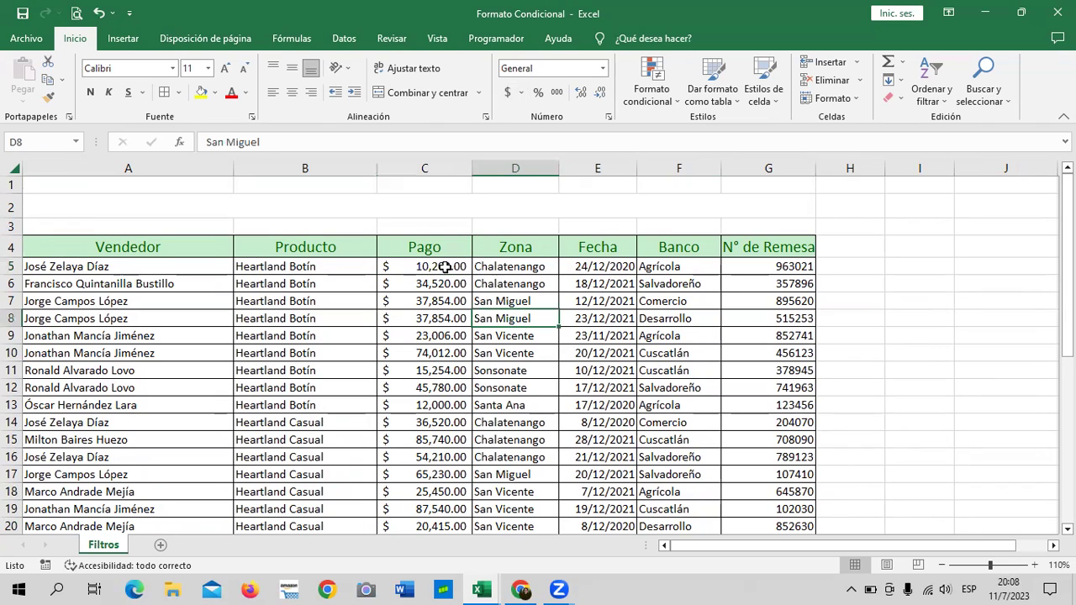
click(489, 337)
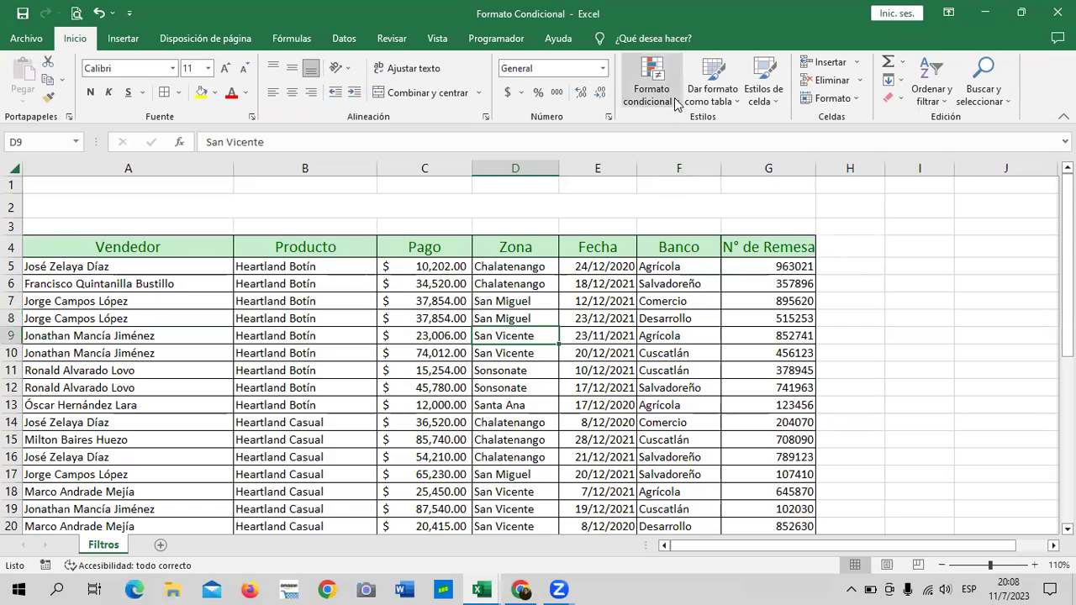
Select the Pago amounts in column C from row 5 and open Formato condicional.
click(406, 280)
mouse_move(425, 266)
mouse_down()
mouse_move(407, 587)
mouse_move(427, 512)
mouse_up()
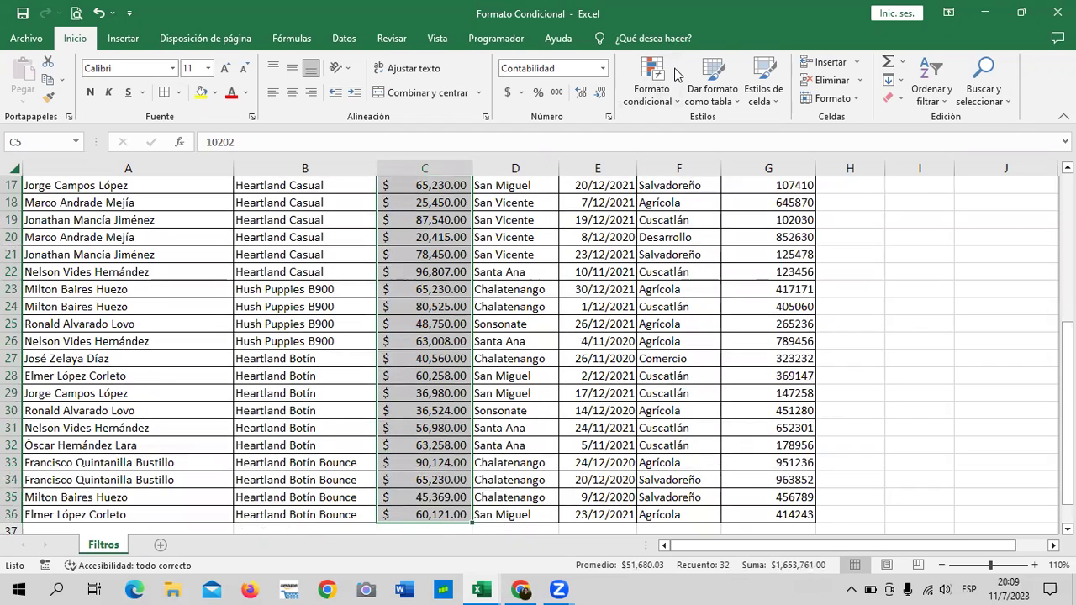
click(672, 105)
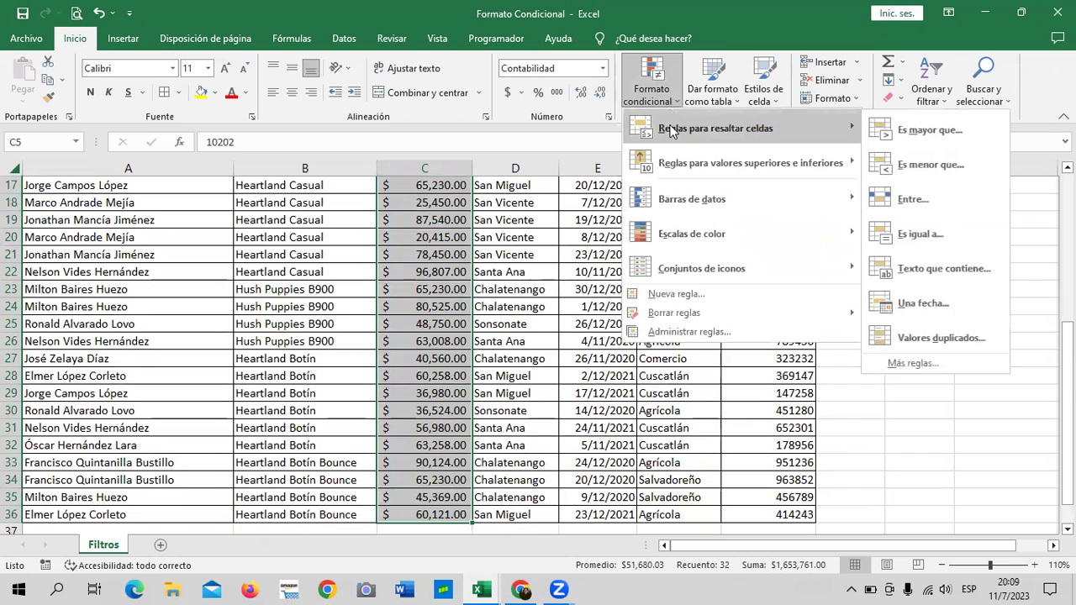
mouse_move(750, 163)
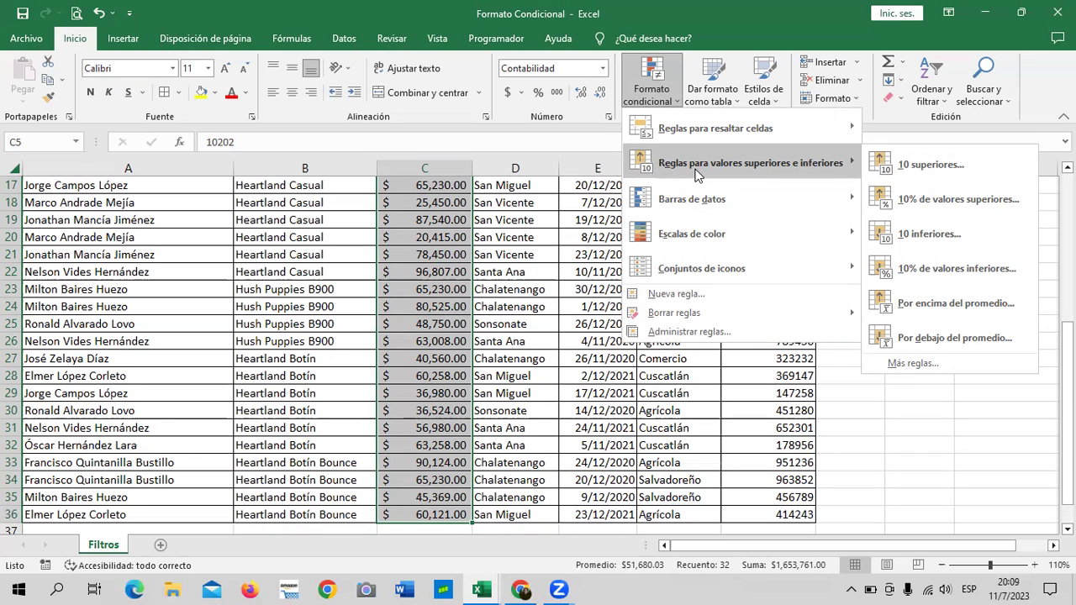
Set a 10 superiores rule on Pago to the top 5 with green fill and dark green text.
click(992, 166)
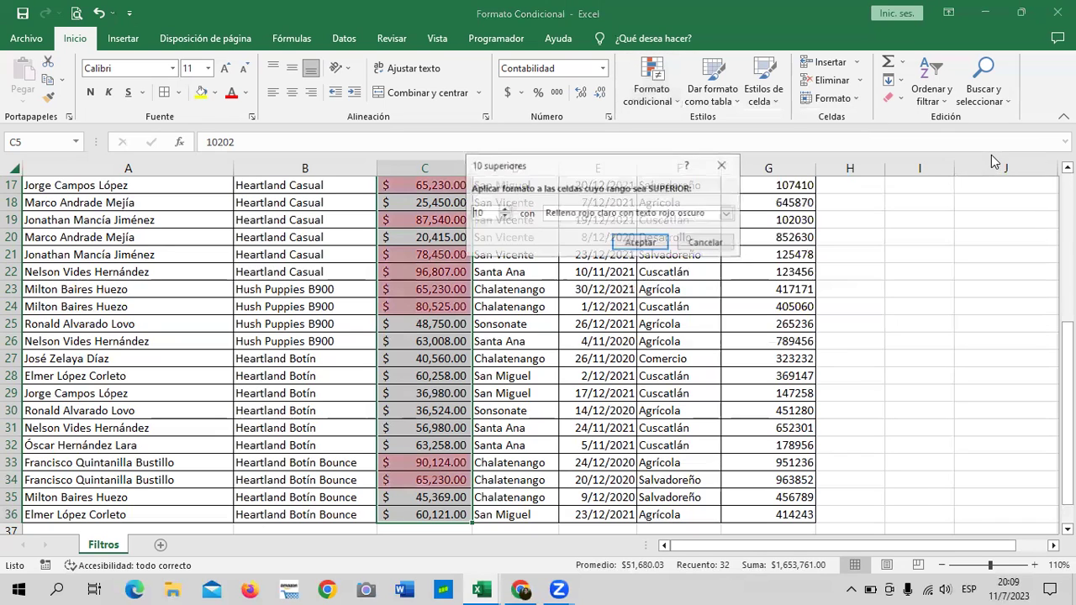
click(504, 217)
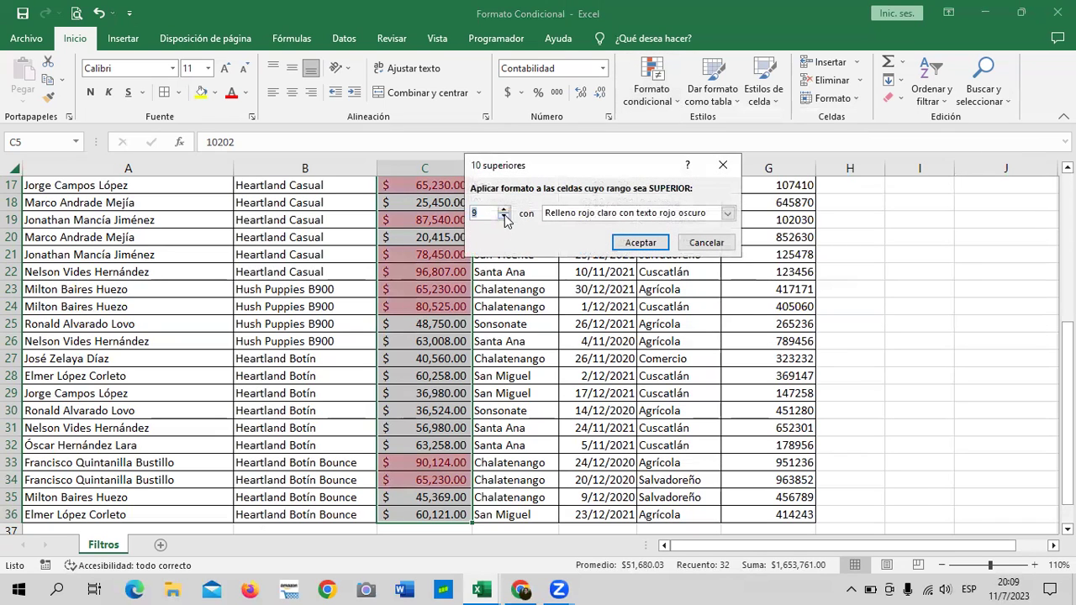
click(504, 217)
click(504, 217)
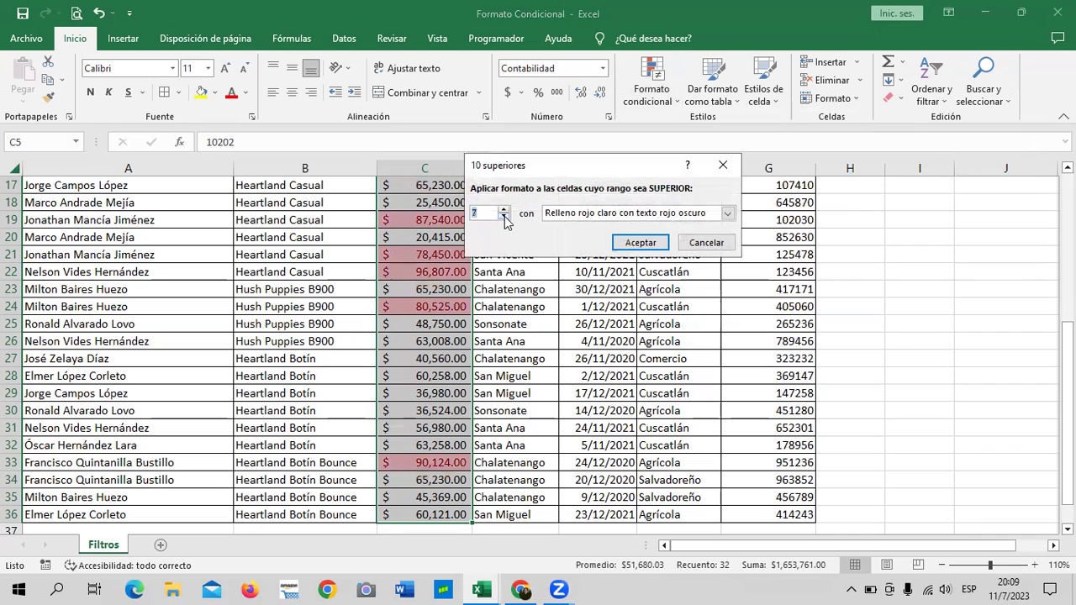
click(504, 217)
click(504, 217)
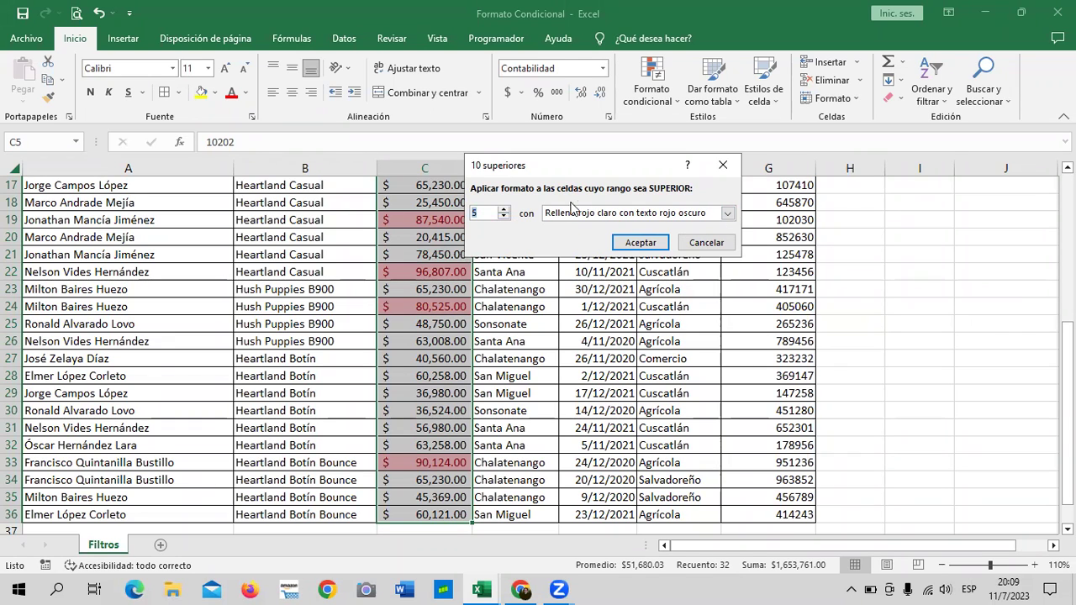
click(639, 216)
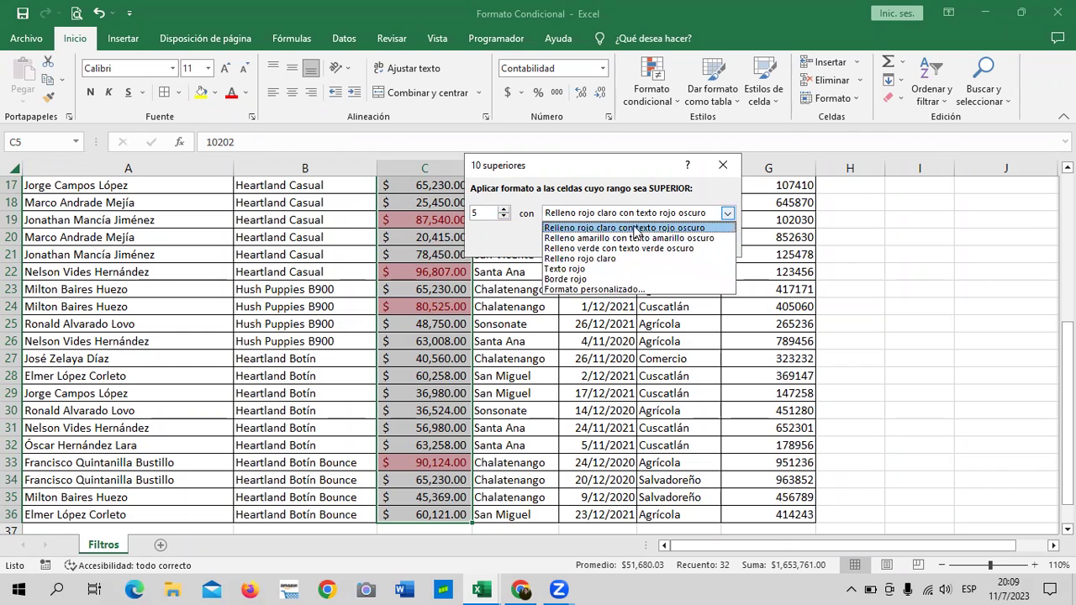
click(589, 248)
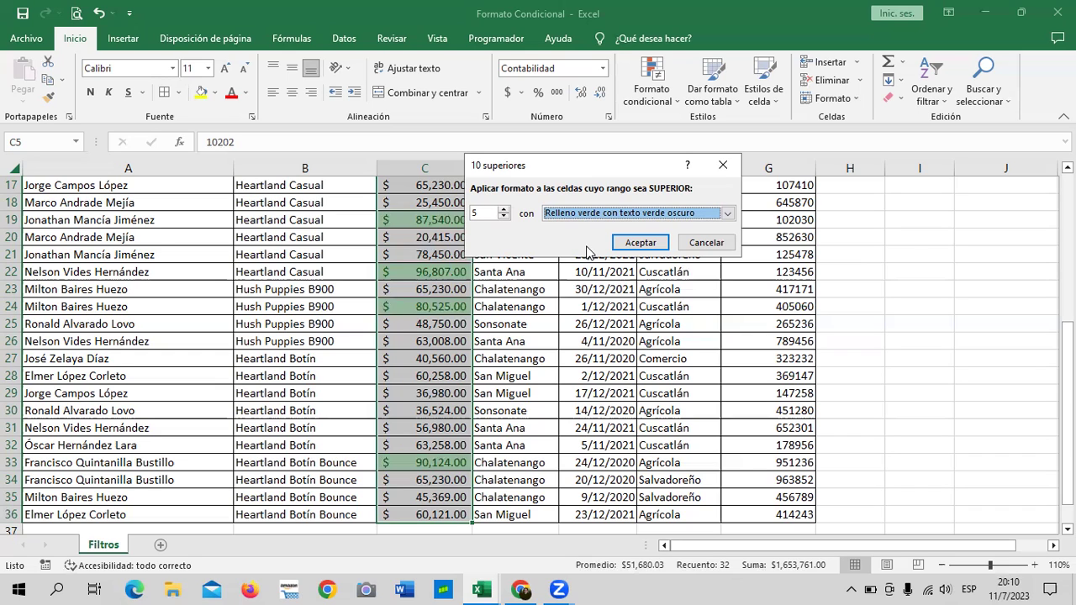
click(727, 212)
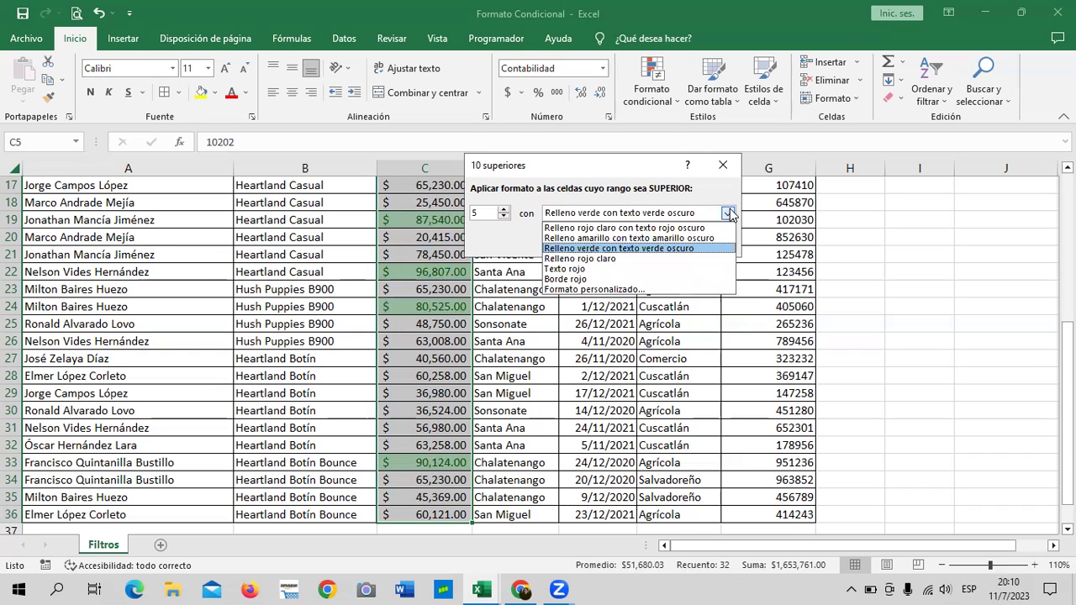
click(594, 289)
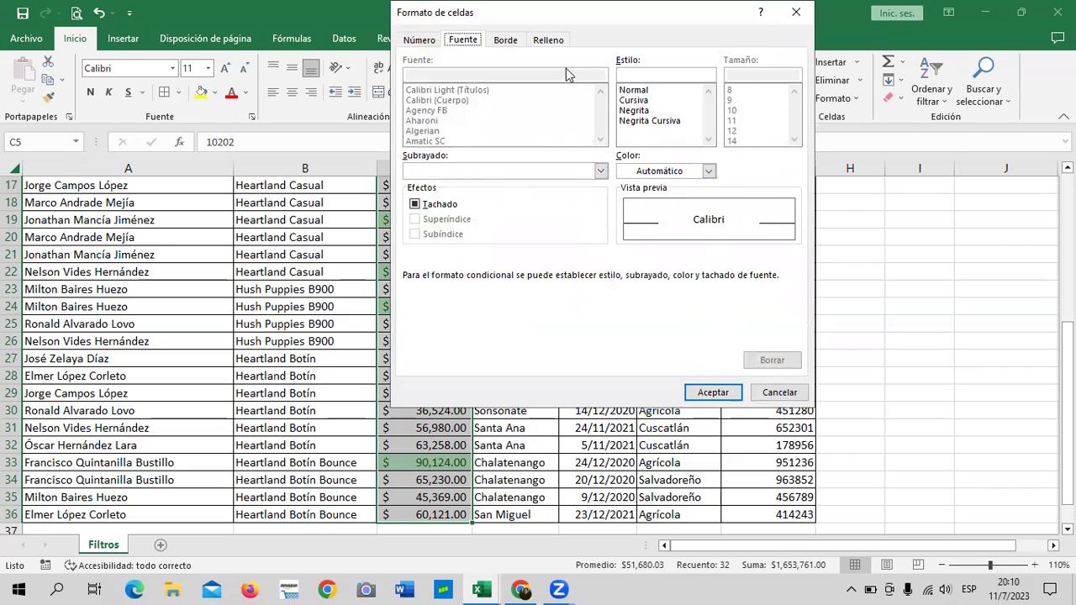
click(549, 42)
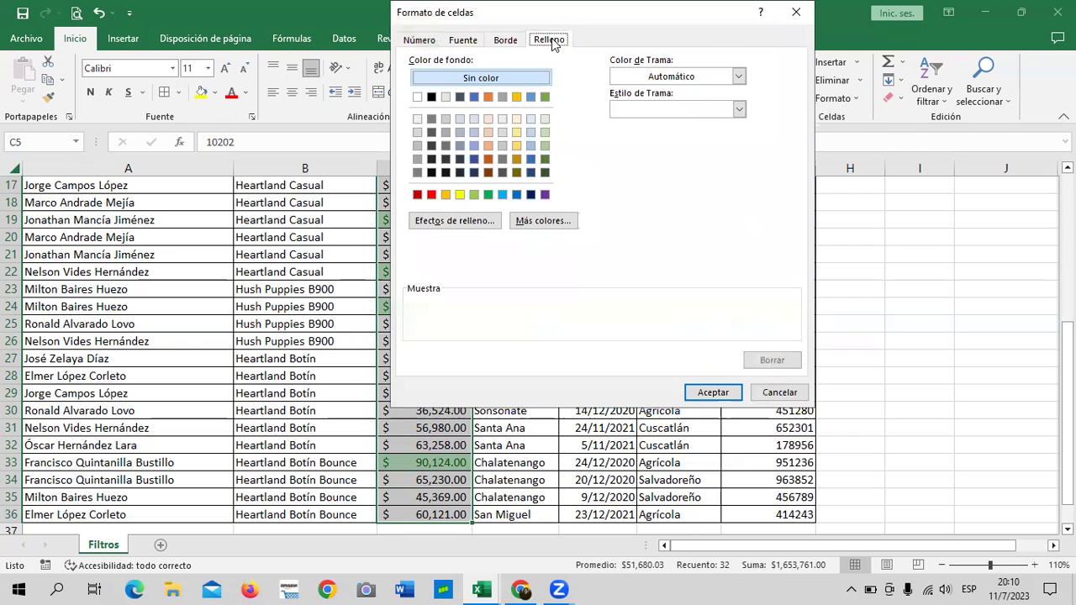
click(506, 42)
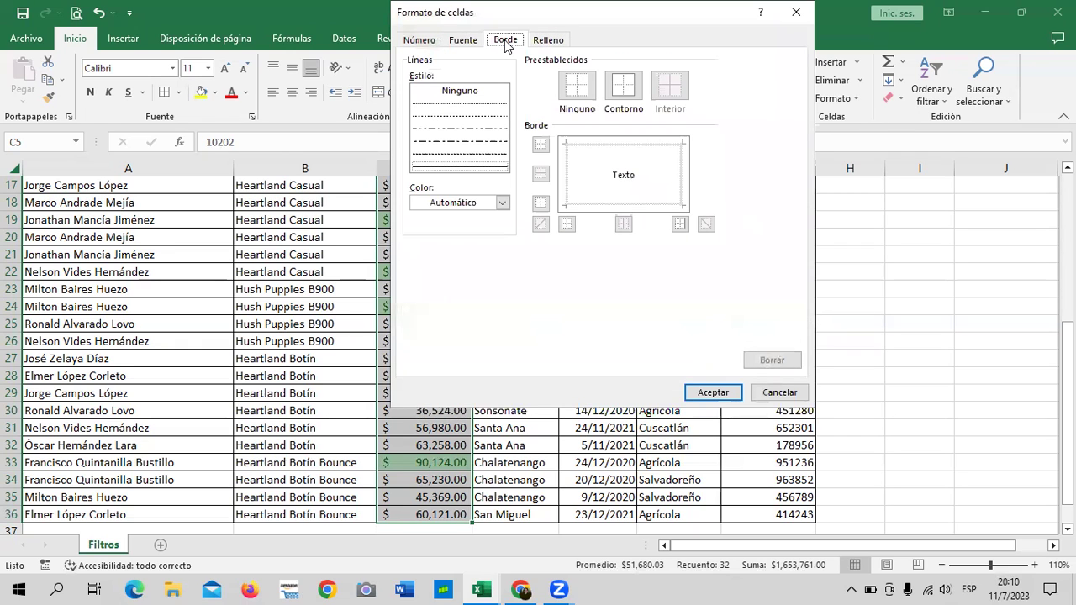
click(543, 44)
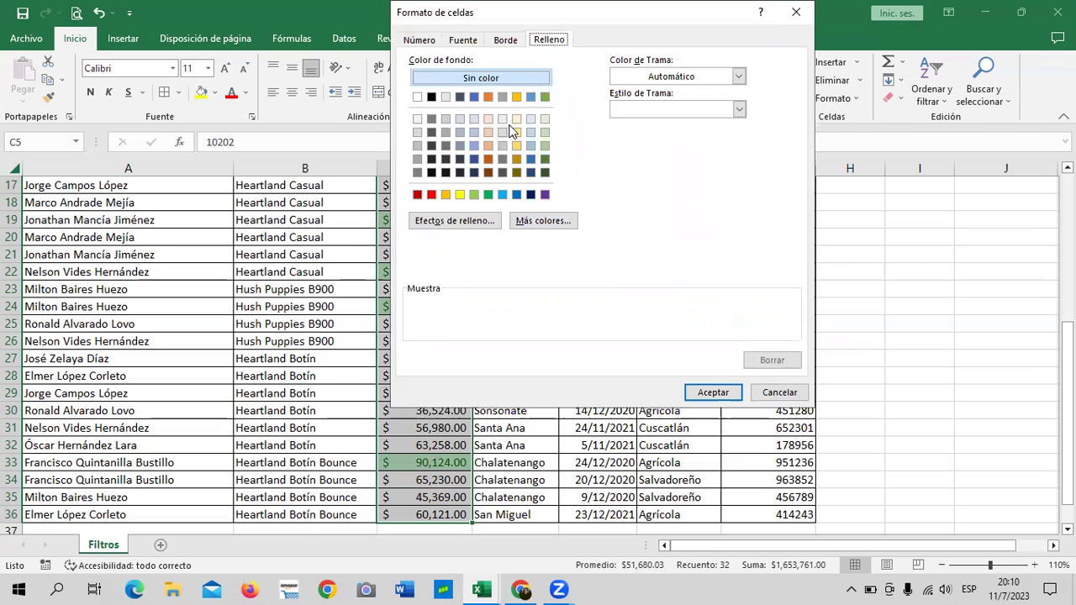
click(779, 393)
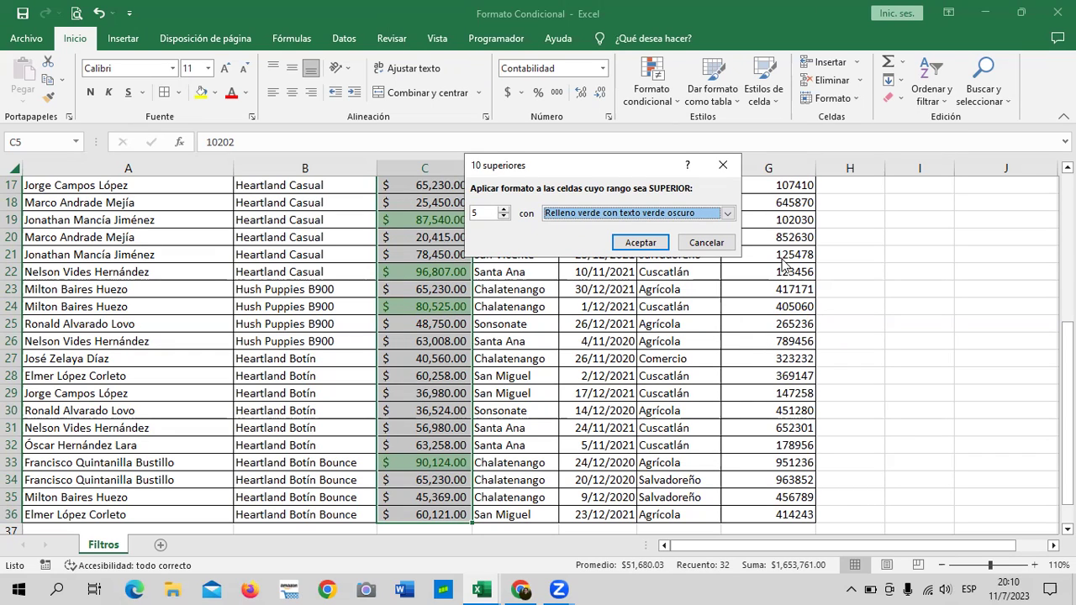
click(727, 214)
click(577, 290)
click(423, 40)
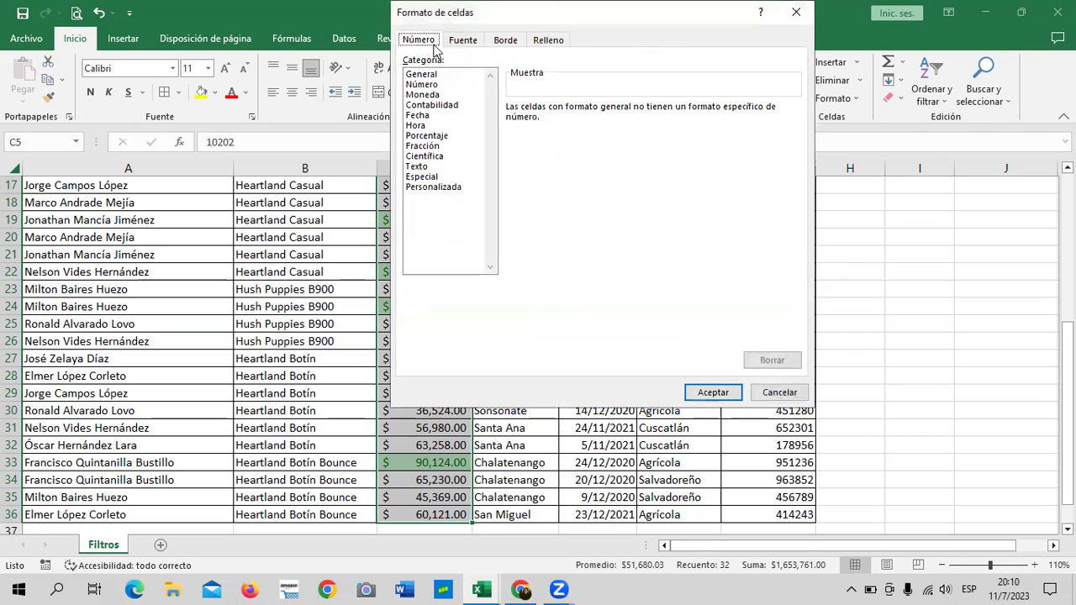
click(463, 42)
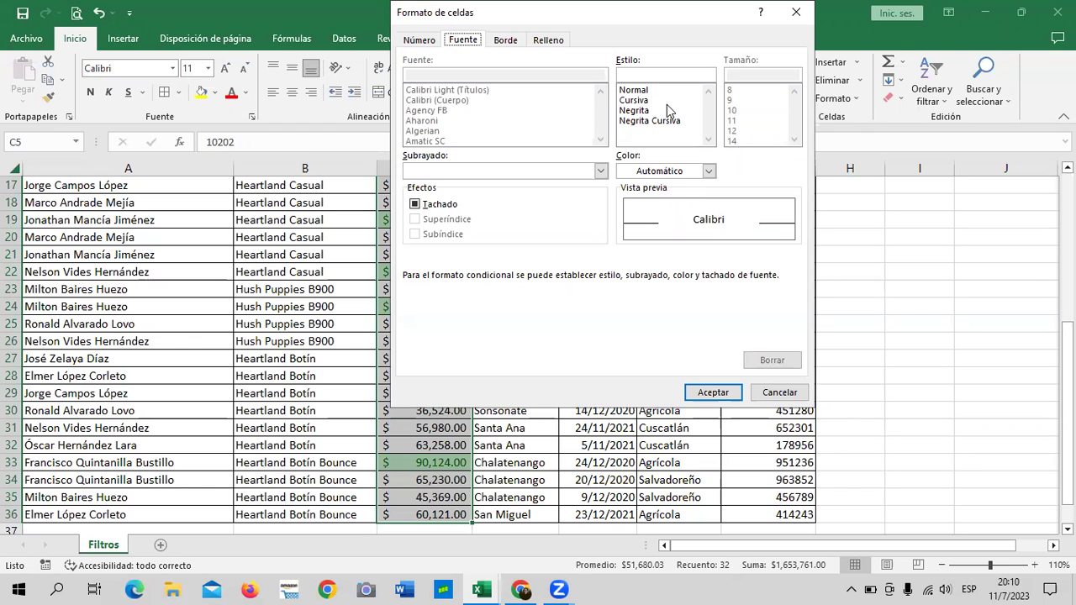
click(709, 171)
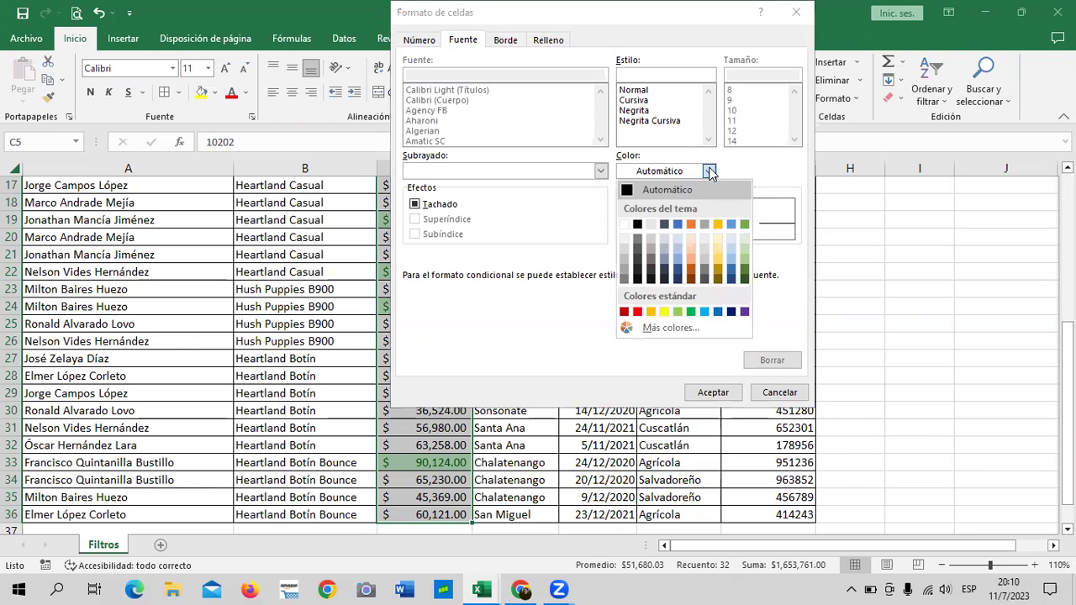
click(521, 336)
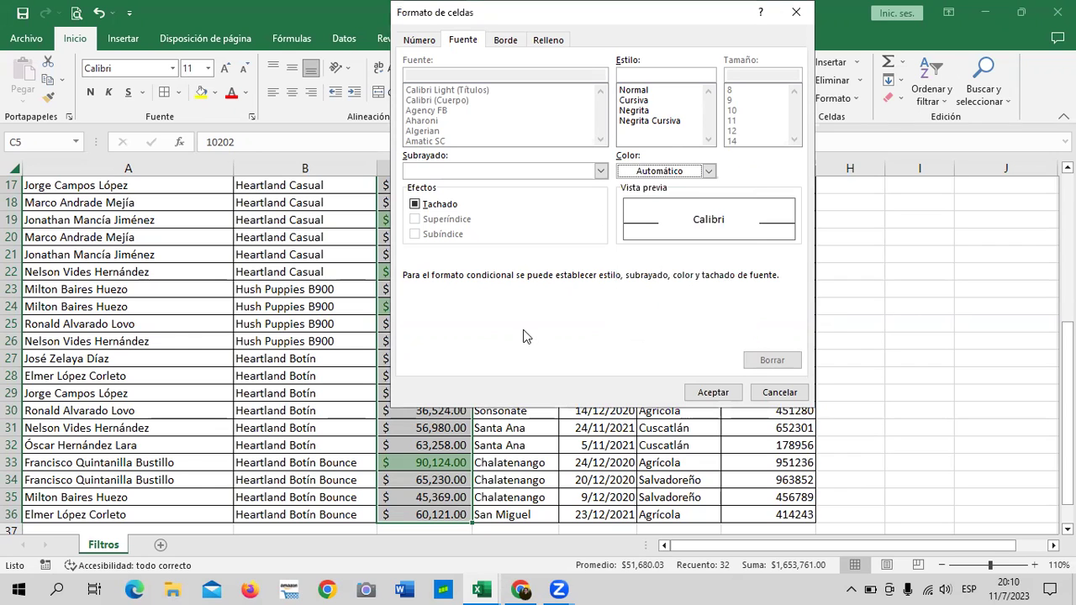
click(548, 40)
click(427, 45)
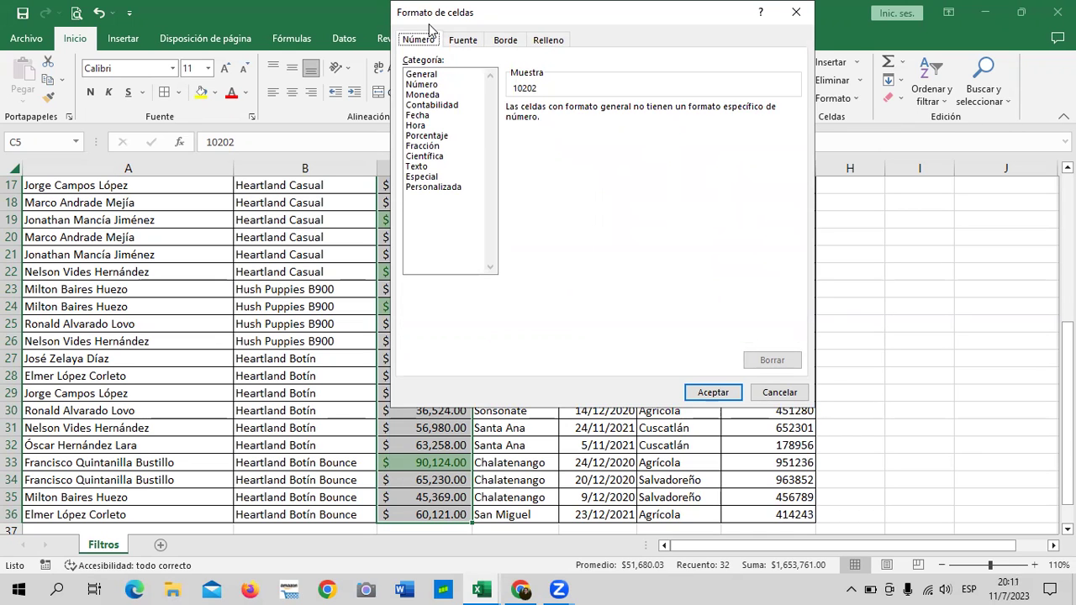
key(Escape)
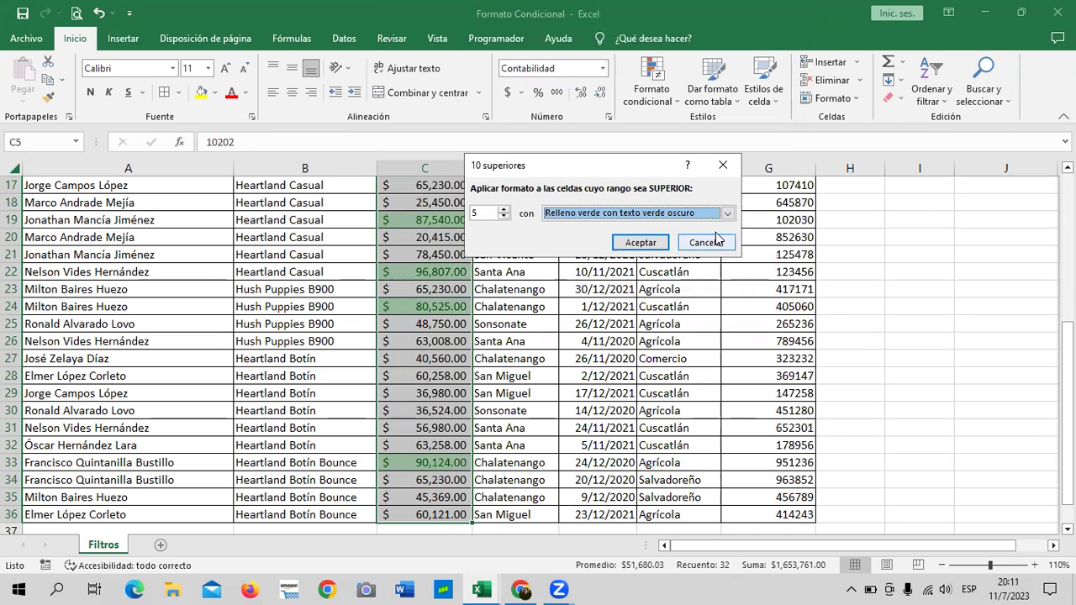
Apply the rule as top 3 Pago amounts with green fill and dark green text.
click(727, 213)
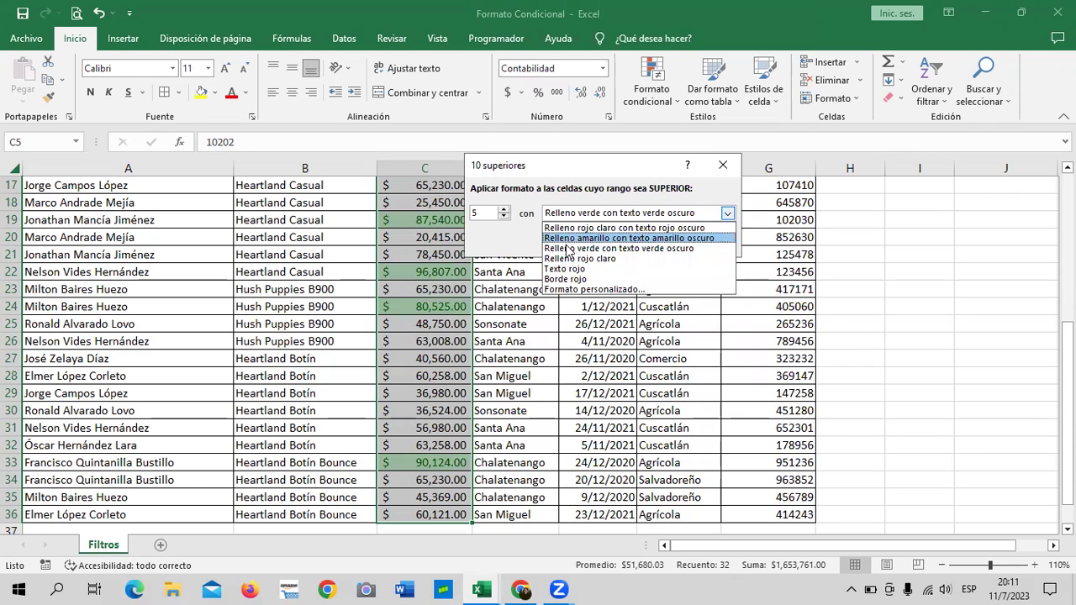
click(571, 250)
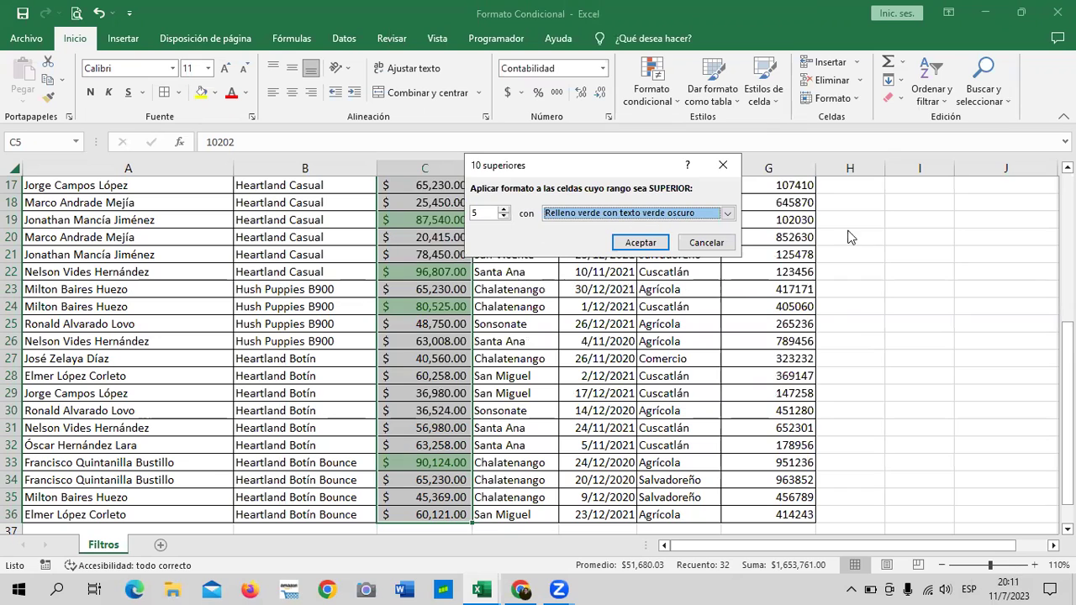
drag(629, 168, 750, 155)
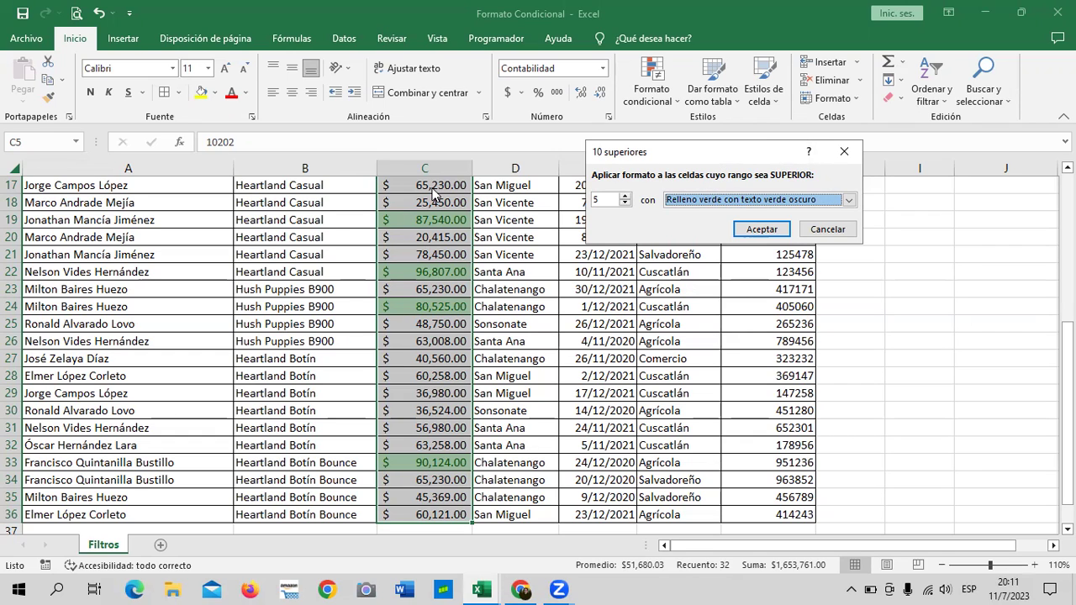
click(624, 203)
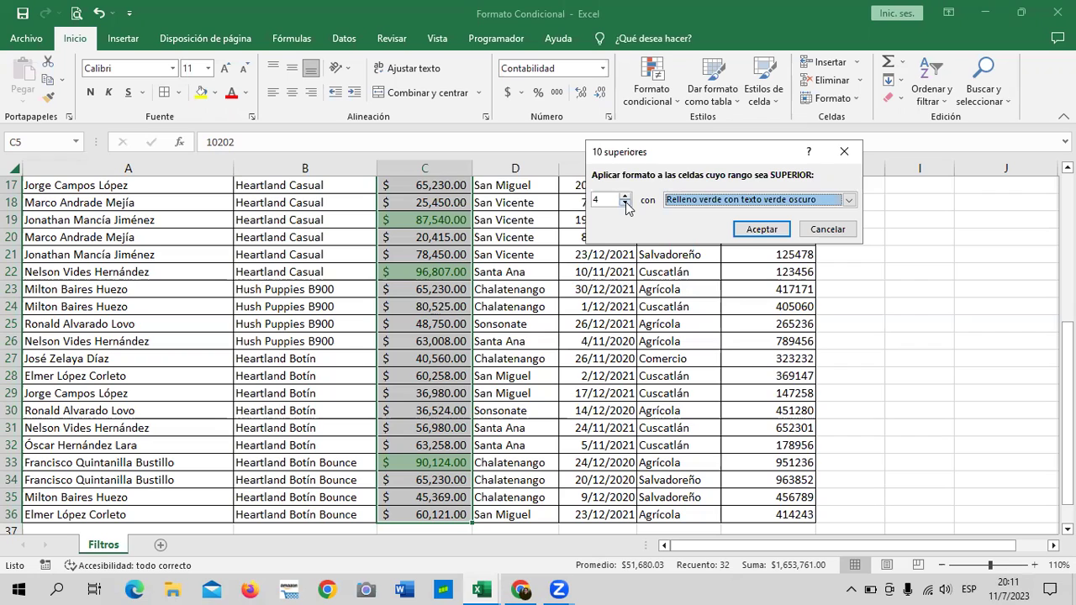
click(625, 196)
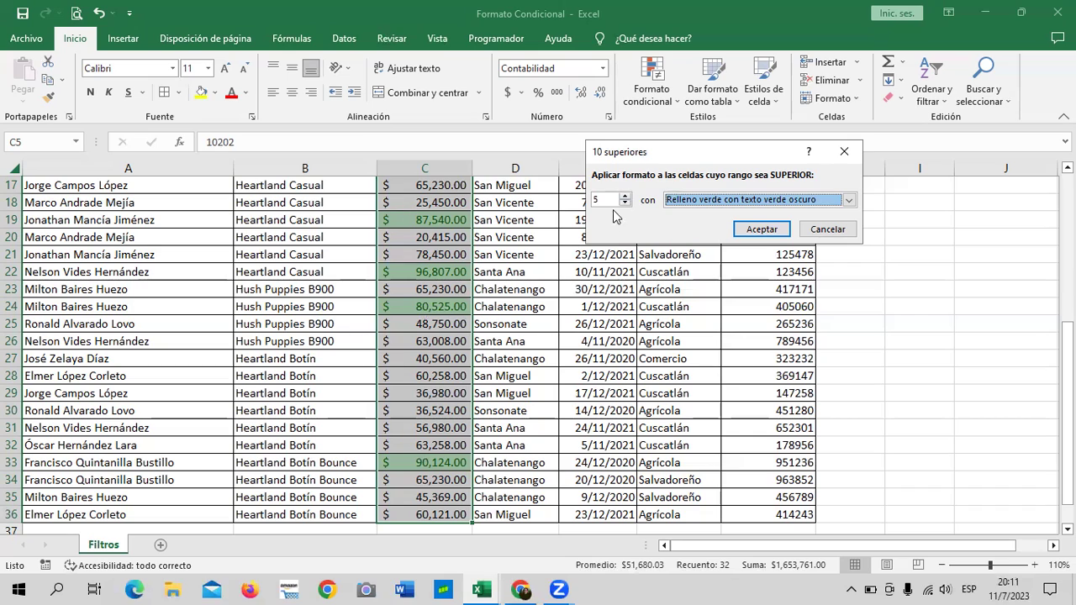
click(625, 204)
click(624, 203)
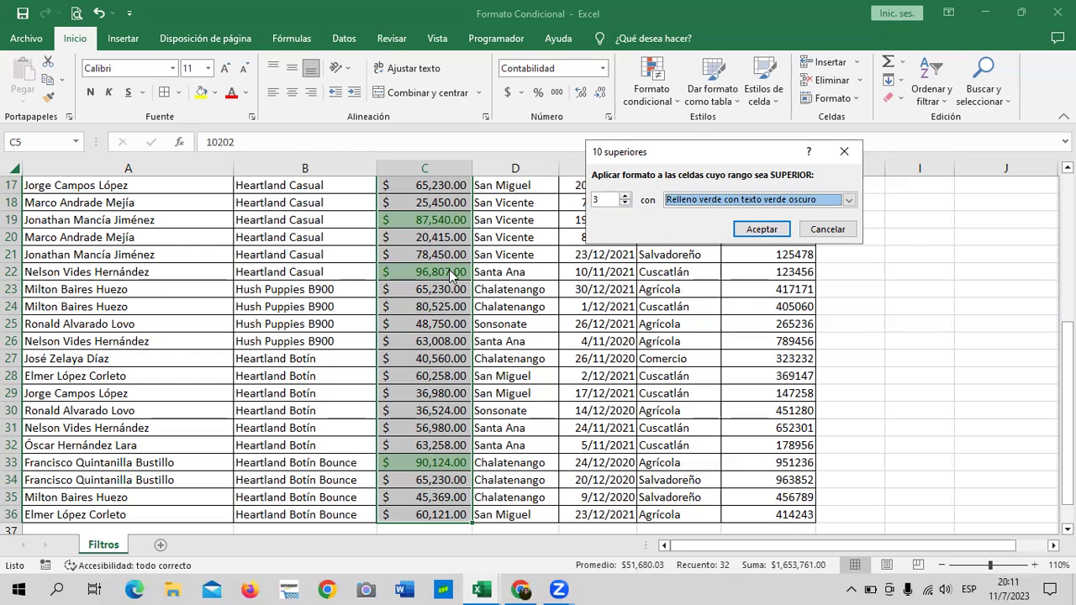
click(772, 230)
click(914, 277)
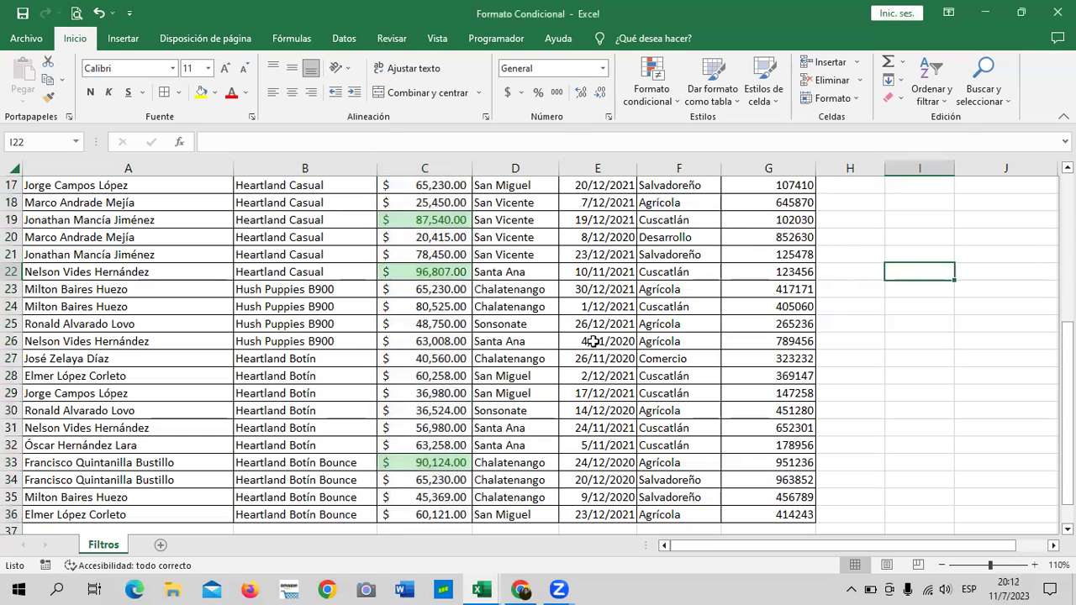
scroll(592, 362, up, 3)
scroll(591, 378, up, 3)
scroll(592, 378, down, 1)
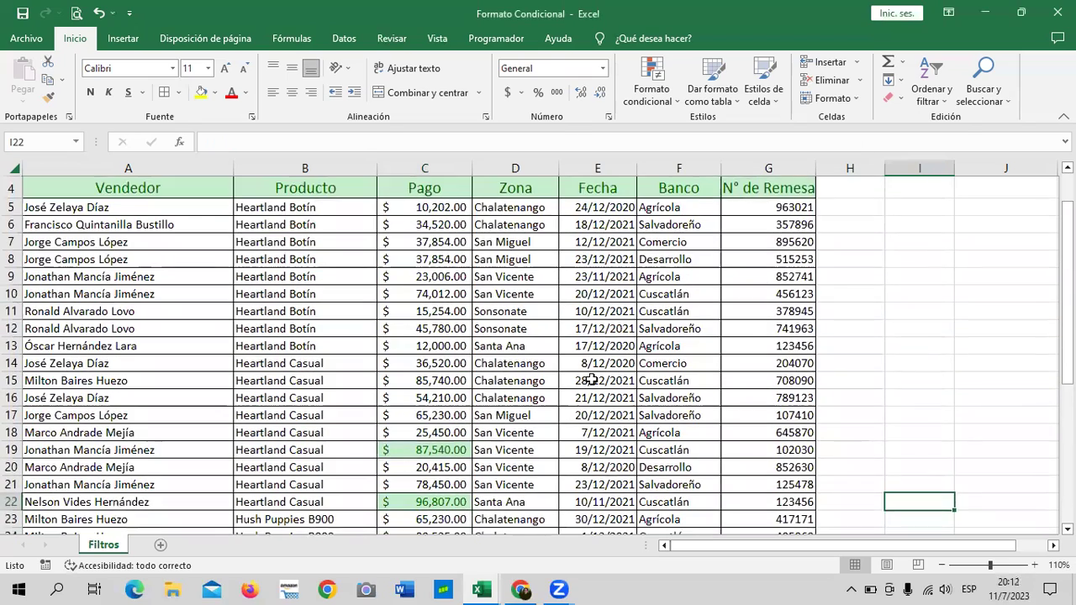
scroll(592, 380, down, 1)
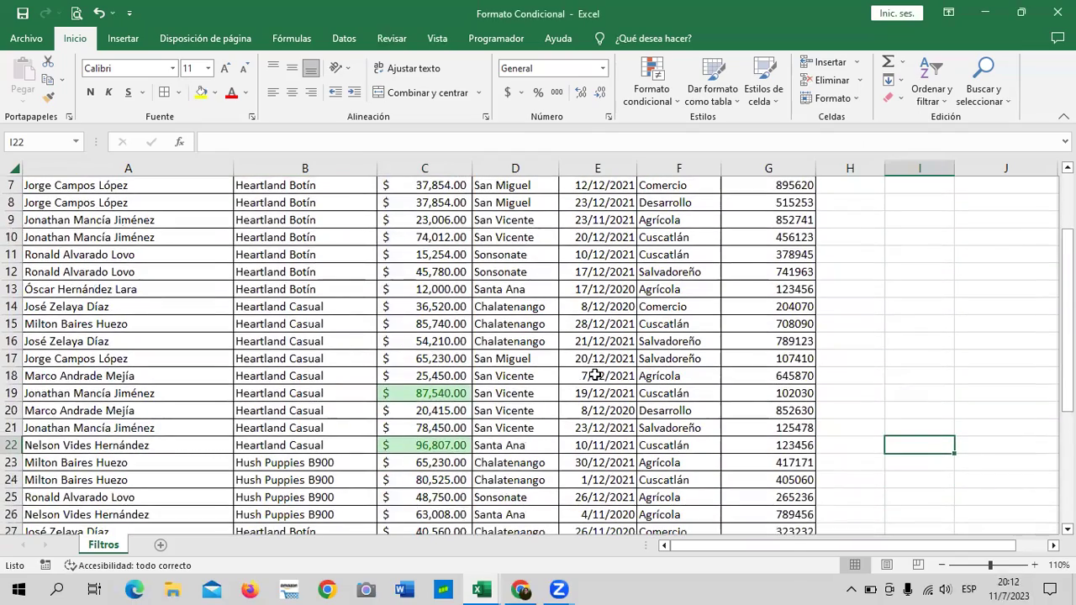
scroll(594, 373, down, 1)
scroll(594, 371, down, 2)
scroll(593, 371, down, 2)
click(446, 420)
click(435, 237)
scroll(434, 278, up, 2)
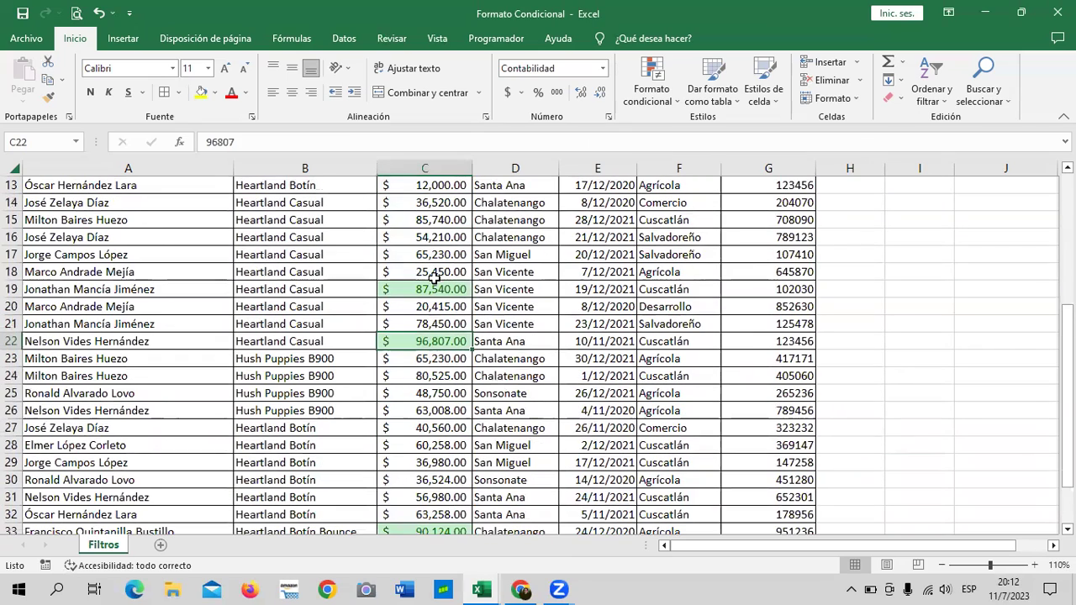
click(437, 284)
scroll(437, 283, up, 2)
scroll(437, 283, up, 2)
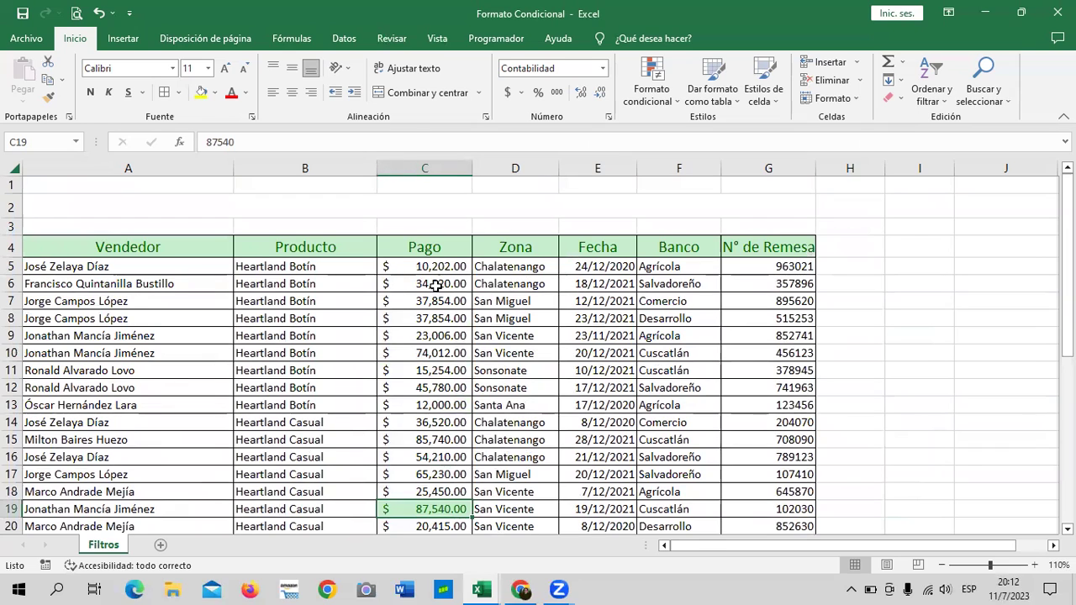
click(604, 313)
Apply a bottom-values rule to C5:C36 for the 3 lowest amounts, with light red fill and dark red text.
drag(424, 257, 441, 520)
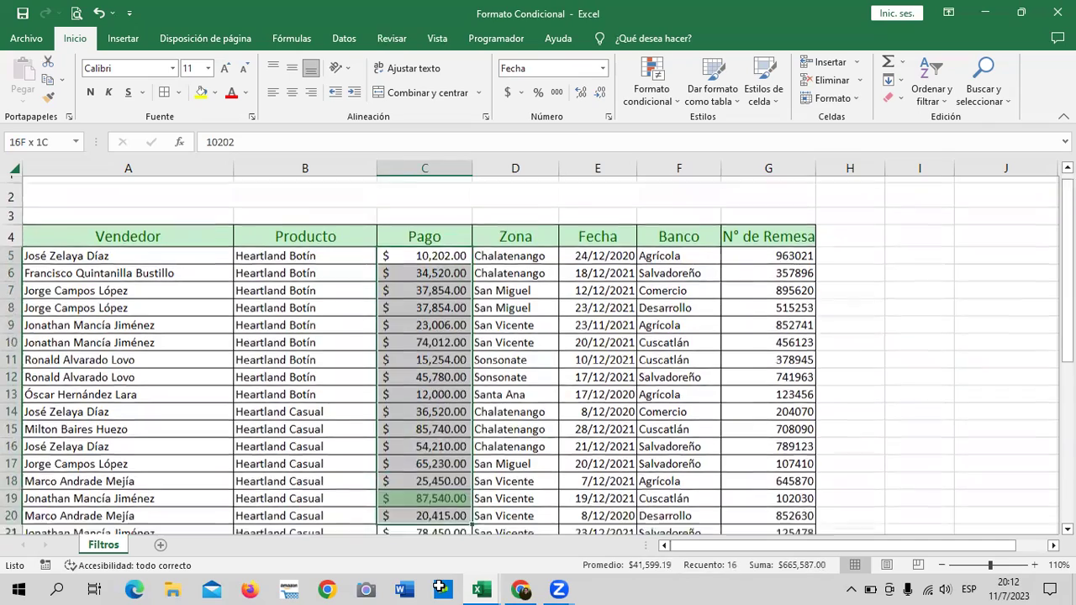
drag(440, 520, 440, 501)
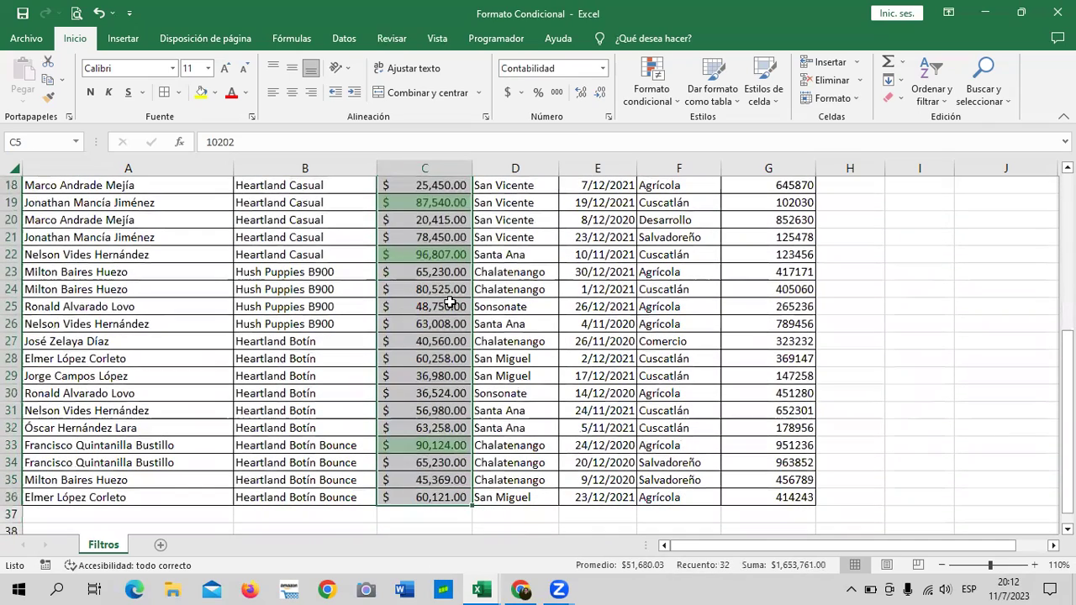
click(671, 100)
mouse_move(749, 163)
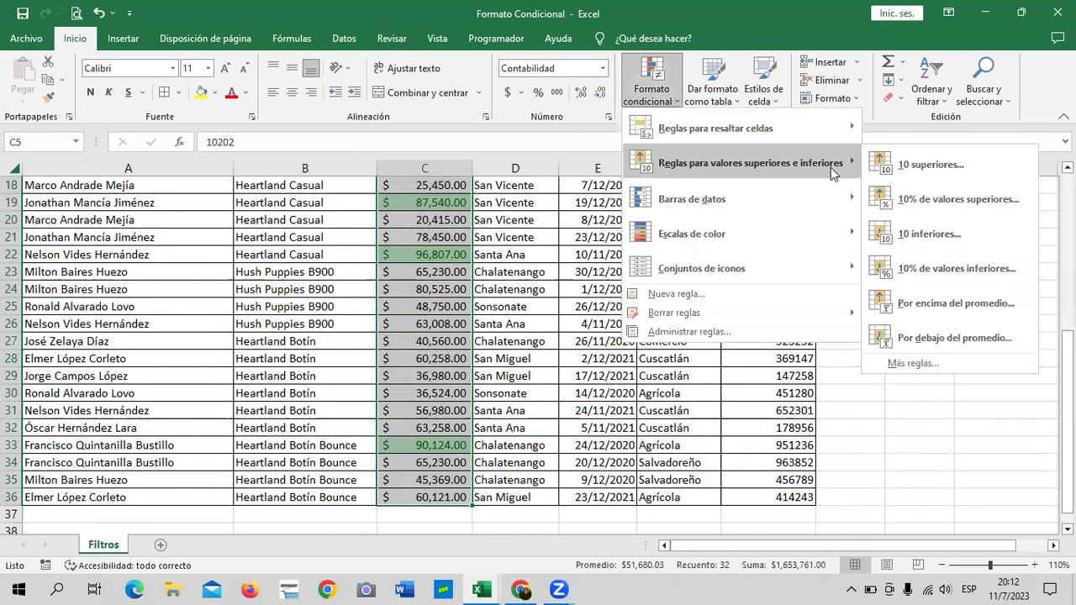
click(966, 235)
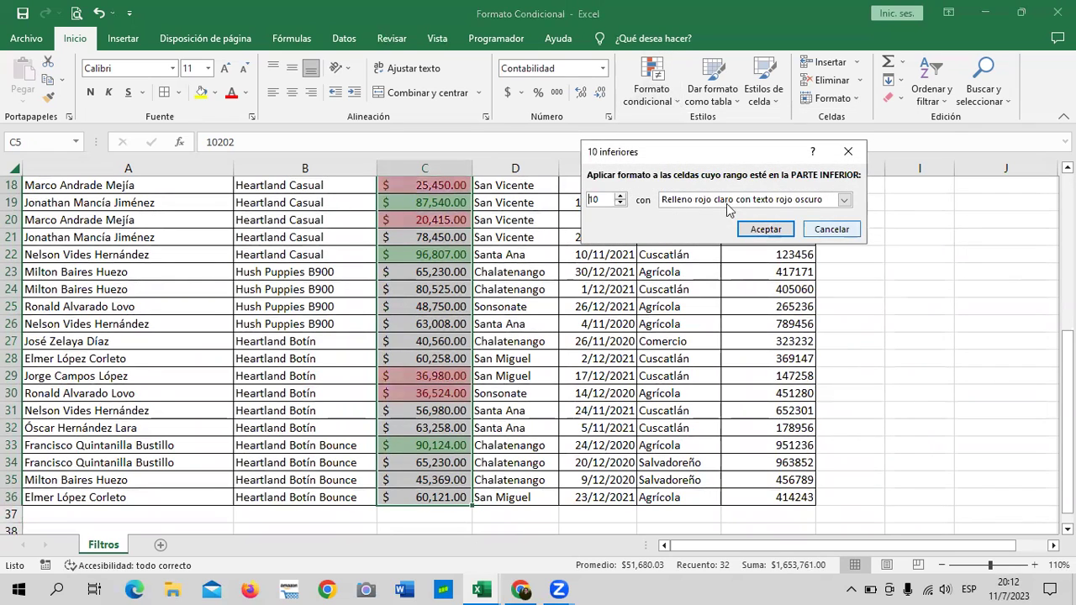
click(620, 204)
click(620, 203)
click(620, 204)
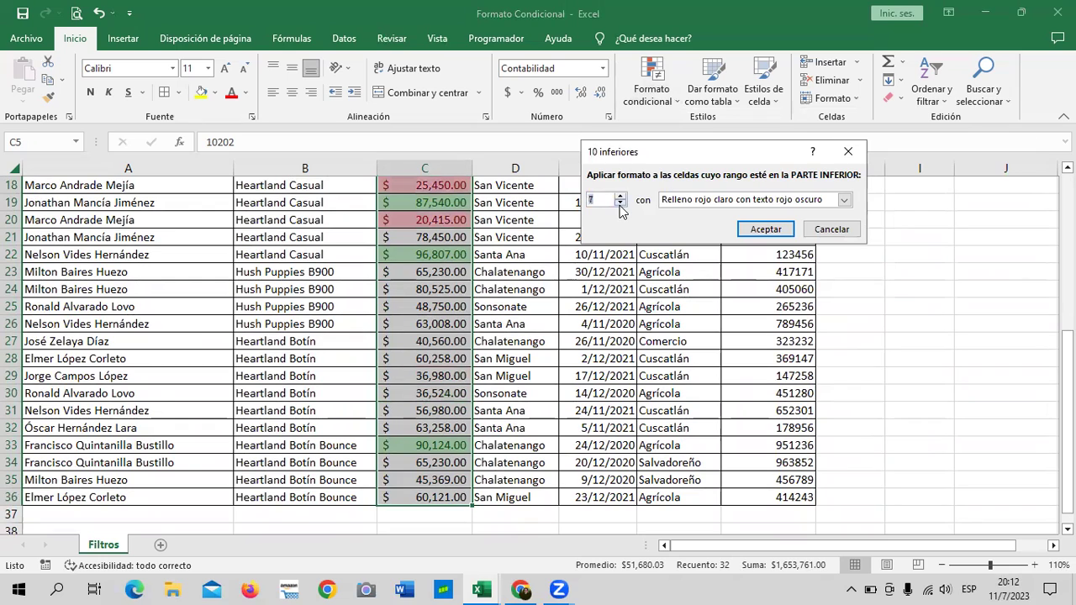
click(620, 204)
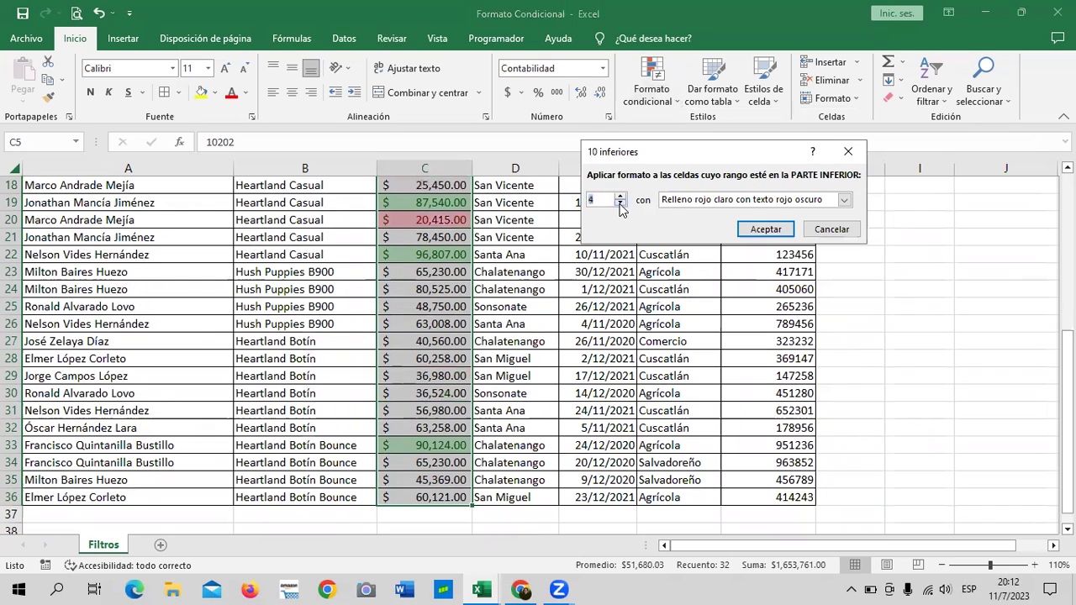
click(620, 204)
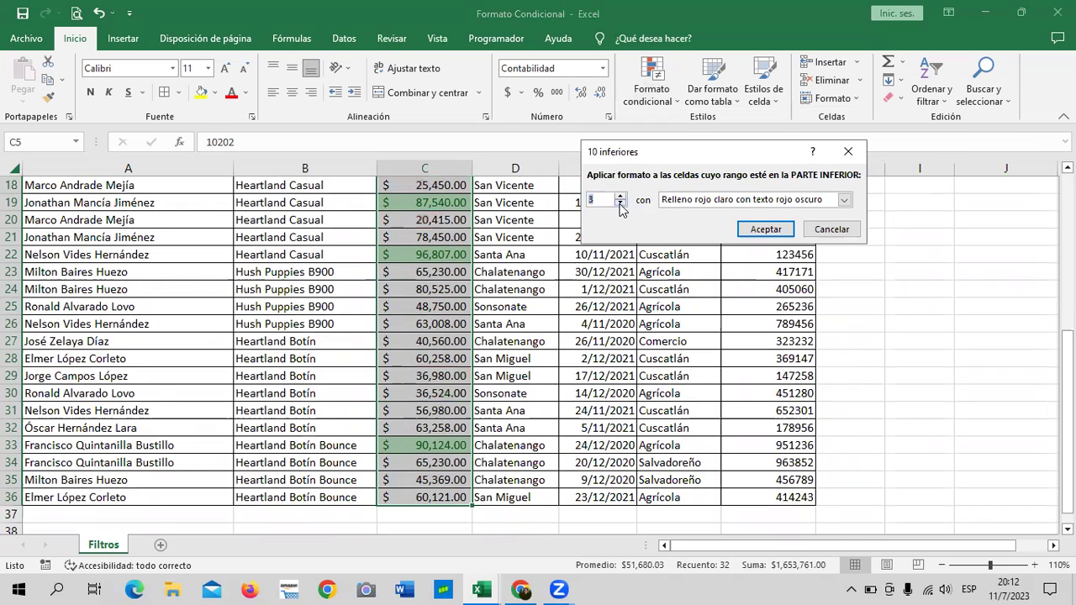
click(844, 200)
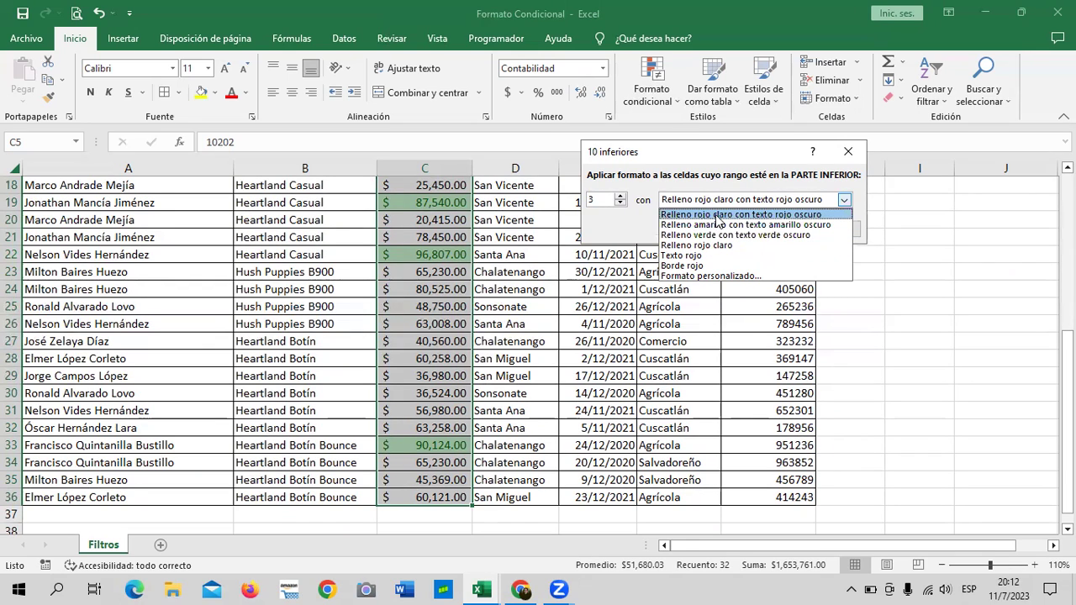
click(717, 216)
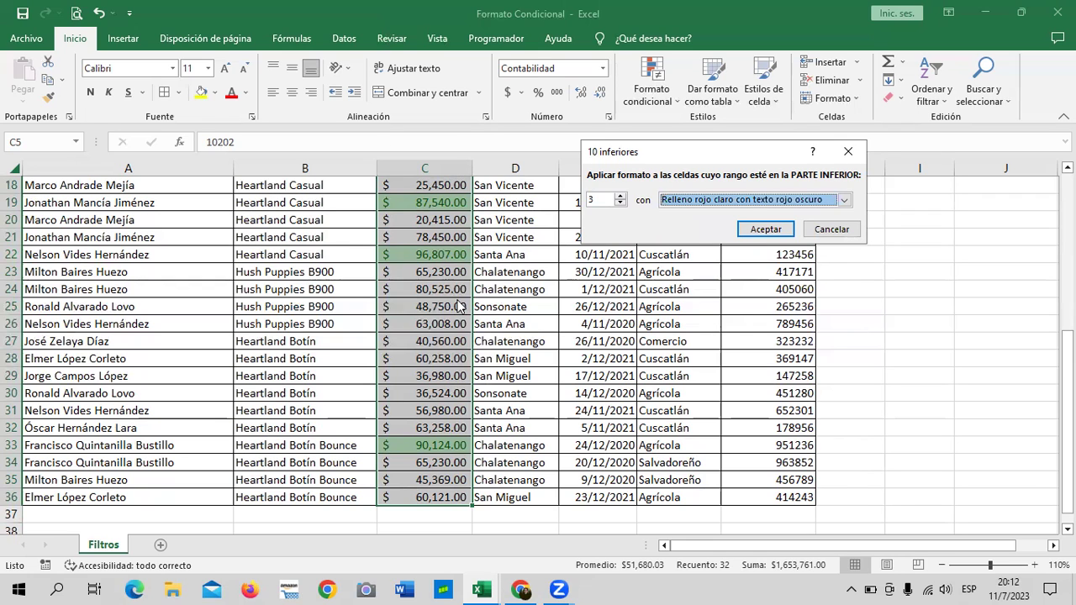
click(774, 228)
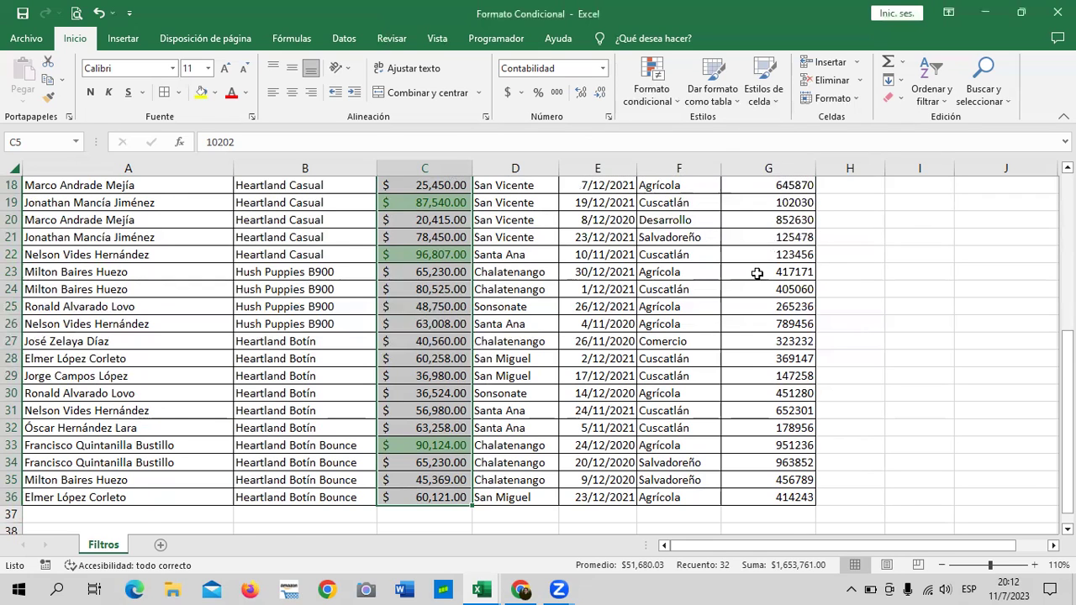
scroll(749, 286, up, 3)
scroll(749, 286, up, 1)
scroll(749, 286, up, 2)
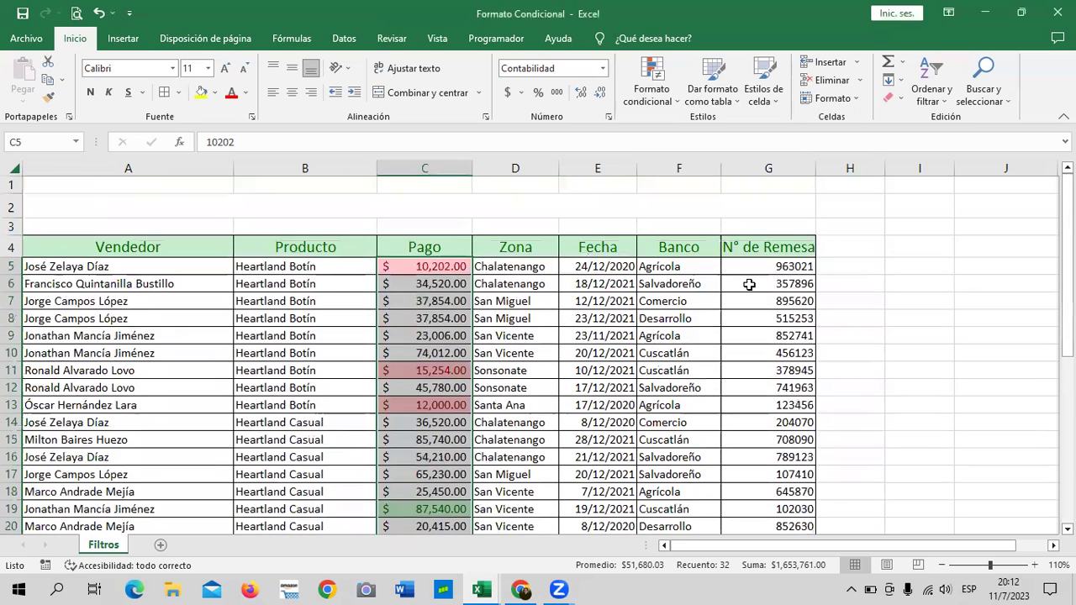
click(901, 296)
scroll(900, 296, down, 1)
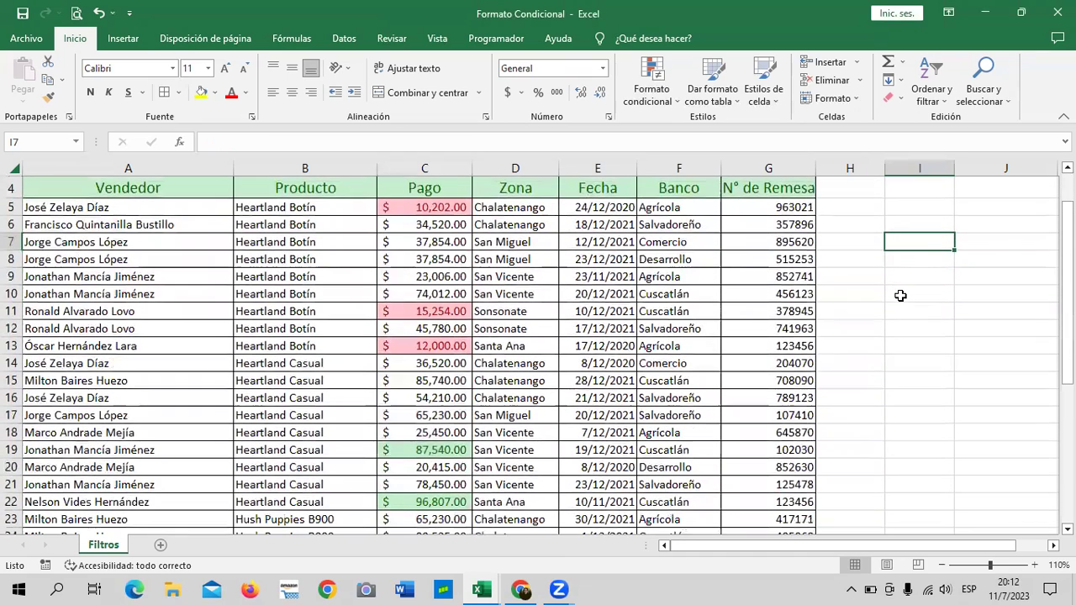
click(452, 208)
click(432, 311)
click(445, 346)
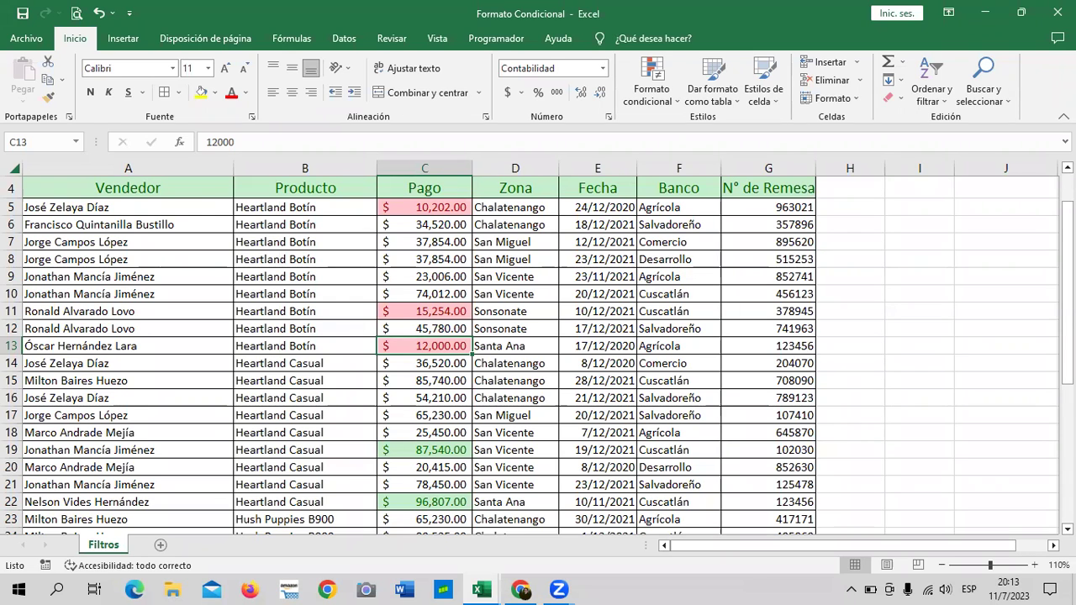
click(655, 95)
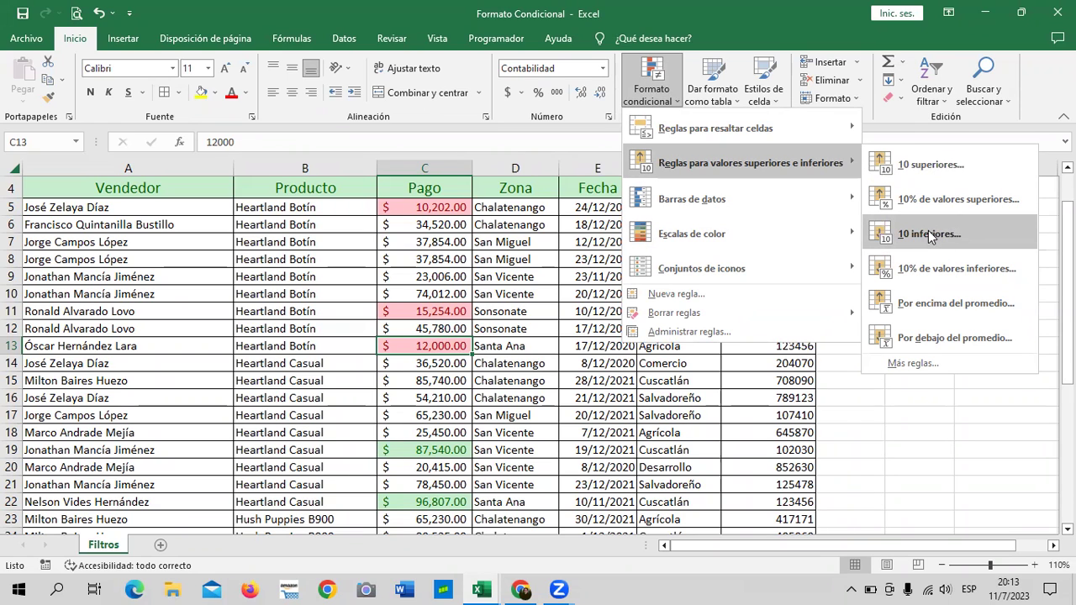
click(887, 430)
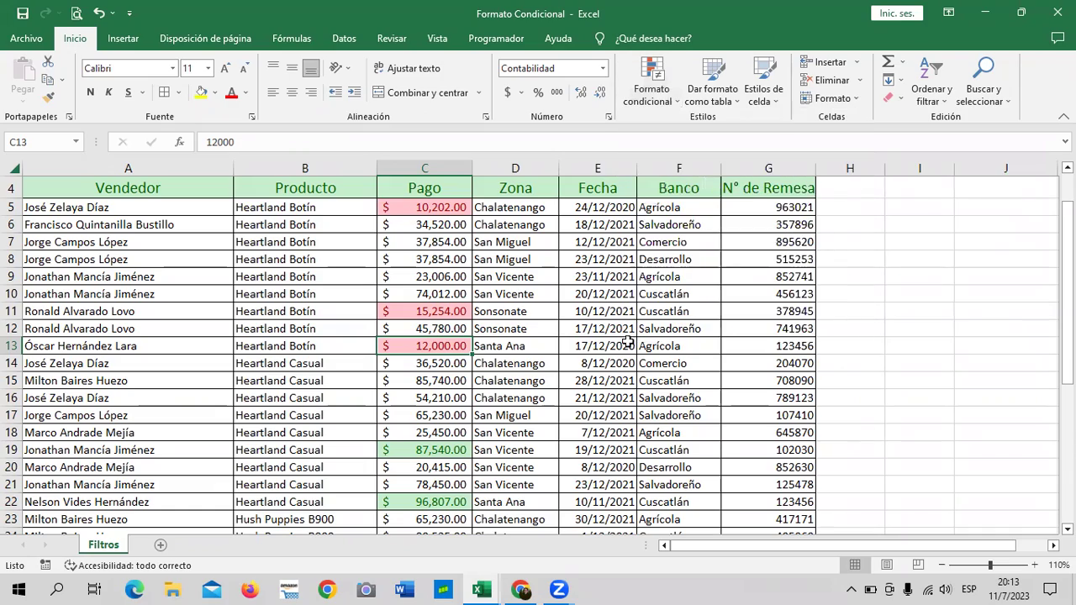
scroll(471, 383, down, 2)
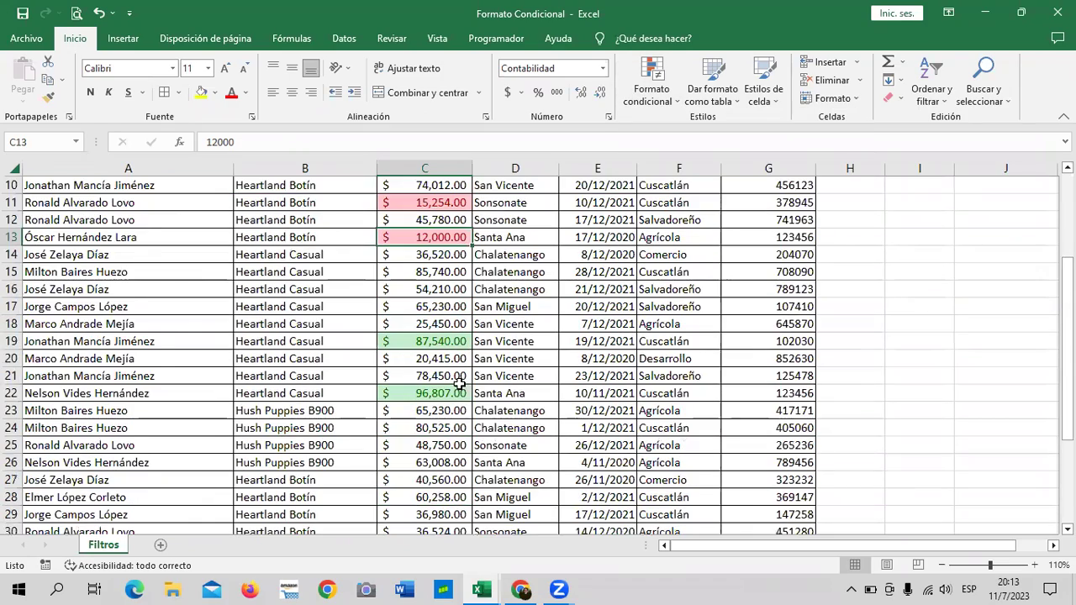
scroll(458, 385, up, 3)
scroll(458, 385, down, 2)
scroll(454, 382, down, 2)
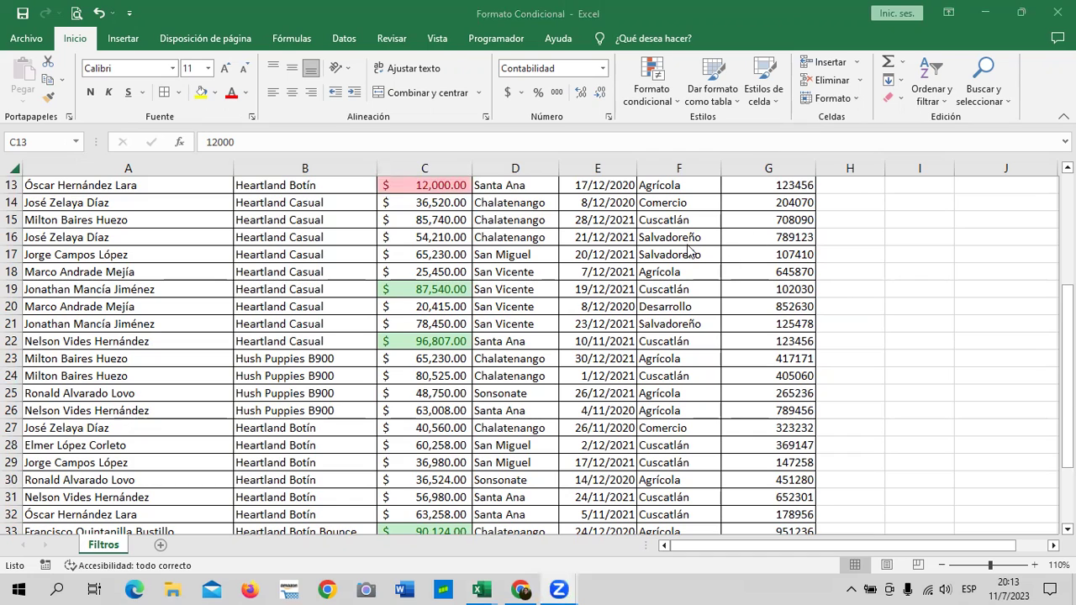
scroll(531, 353, up, 1)
scroll(531, 361, up, 2)
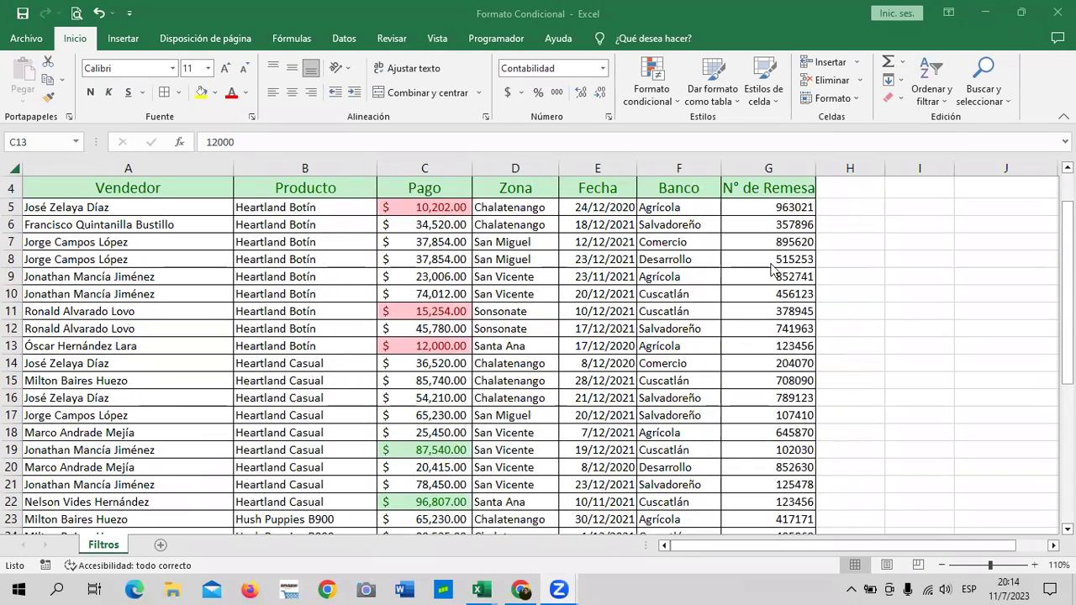
scroll(393, 380, down, 2)
scroll(452, 414, up, 3)
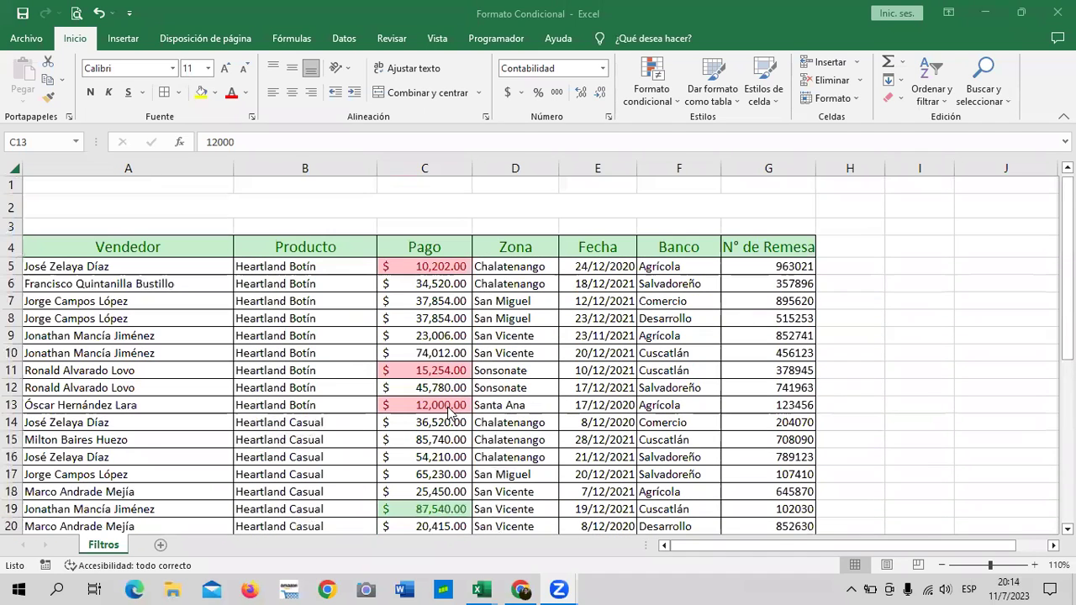
click(483, 391)
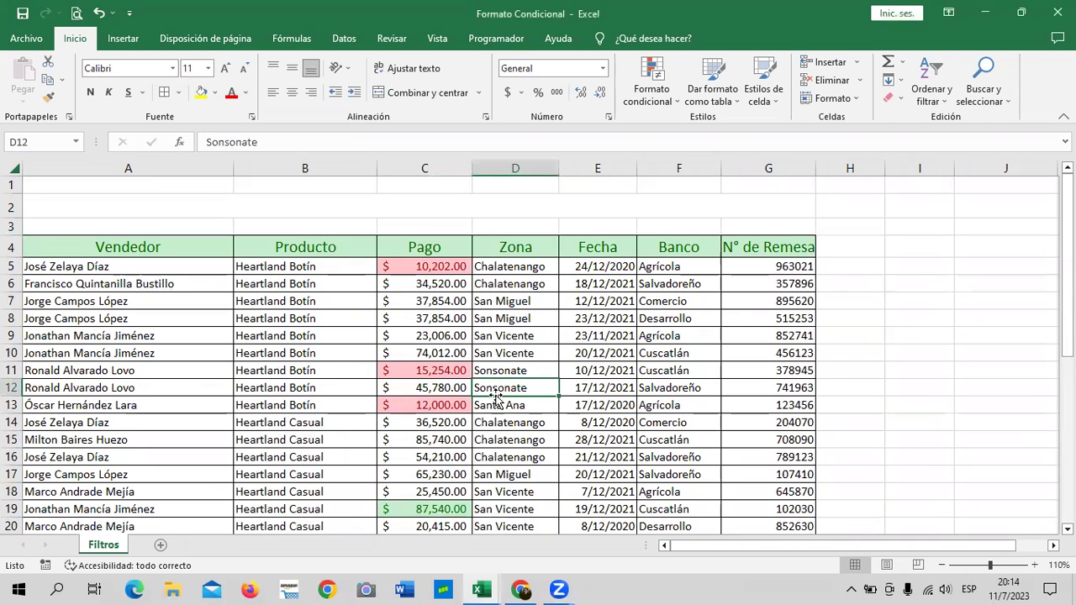
click(521, 267)
scroll(572, 361, down, 2)
scroll(557, 361, up, 2)
scroll(695, 340, down, 1)
scroll(723, 421, down, 1)
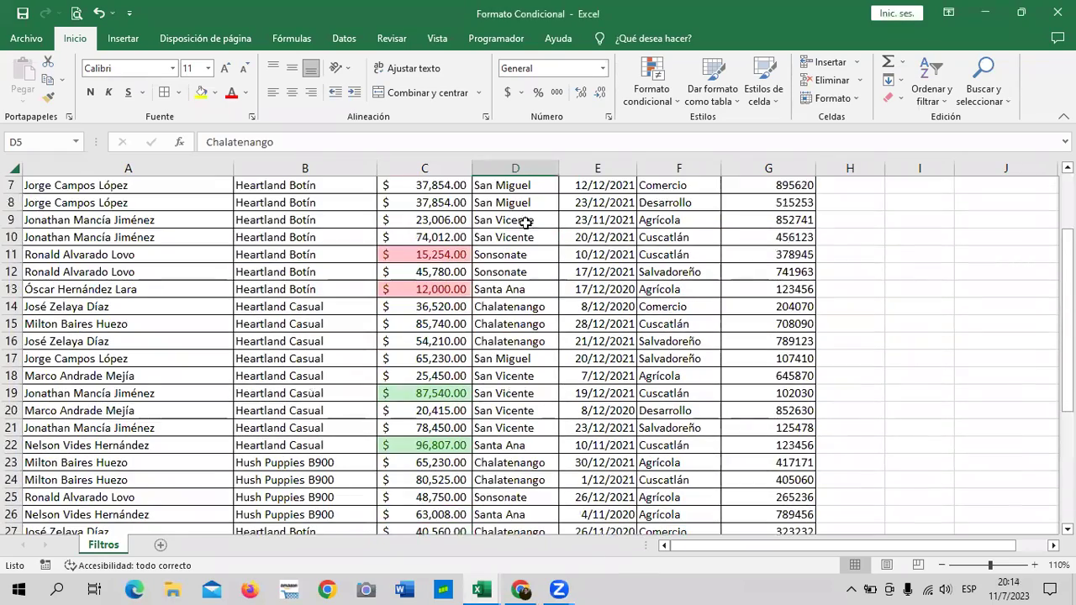
scroll(540, 274, up, 1)
Select the Zona entries D5:D36, cancelling the accidental replace-data prompt.
drag(516, 202, 518, 395)
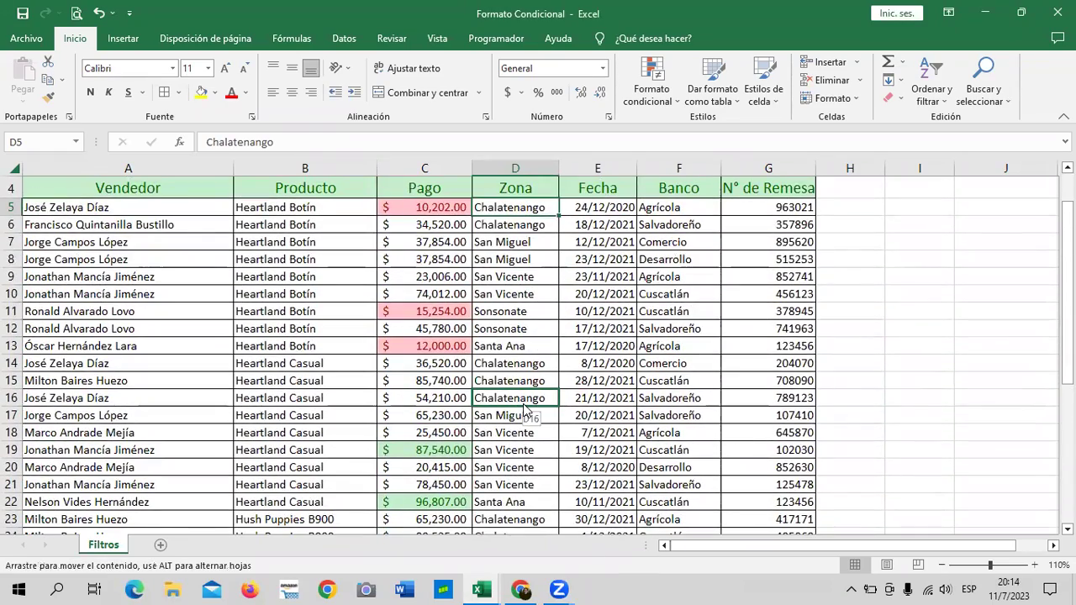
click(585, 338)
mouse_move(519, 205)
mouse_down()
mouse_move(502, 401)
mouse_move(512, 553)
mouse_move(515, 464)
mouse_up()
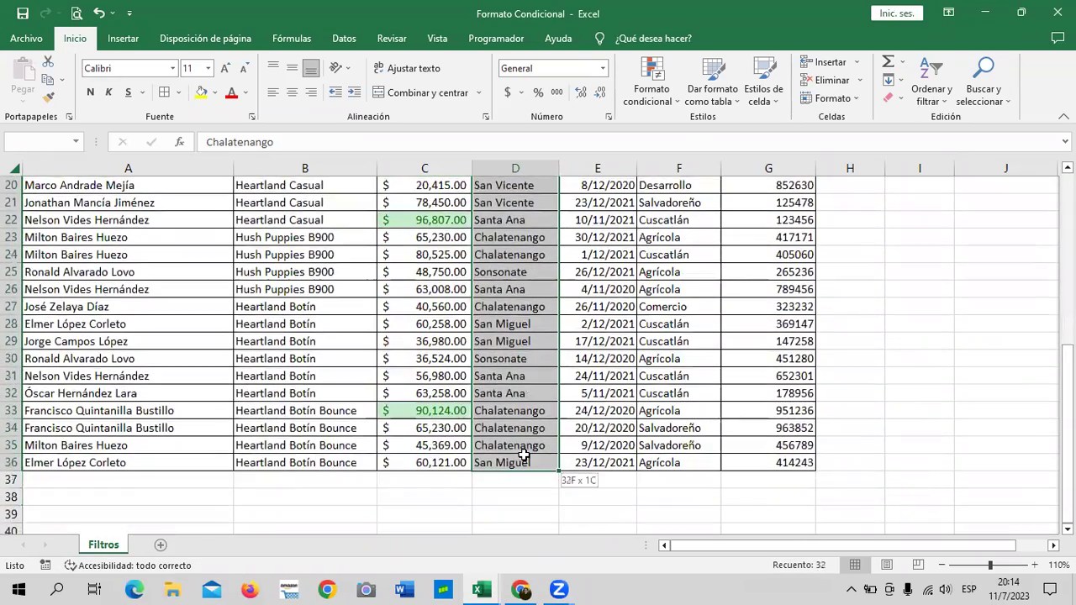
Try the Es igual a rule, cancel it, and return to the Formato condicional menu.
click(673, 104)
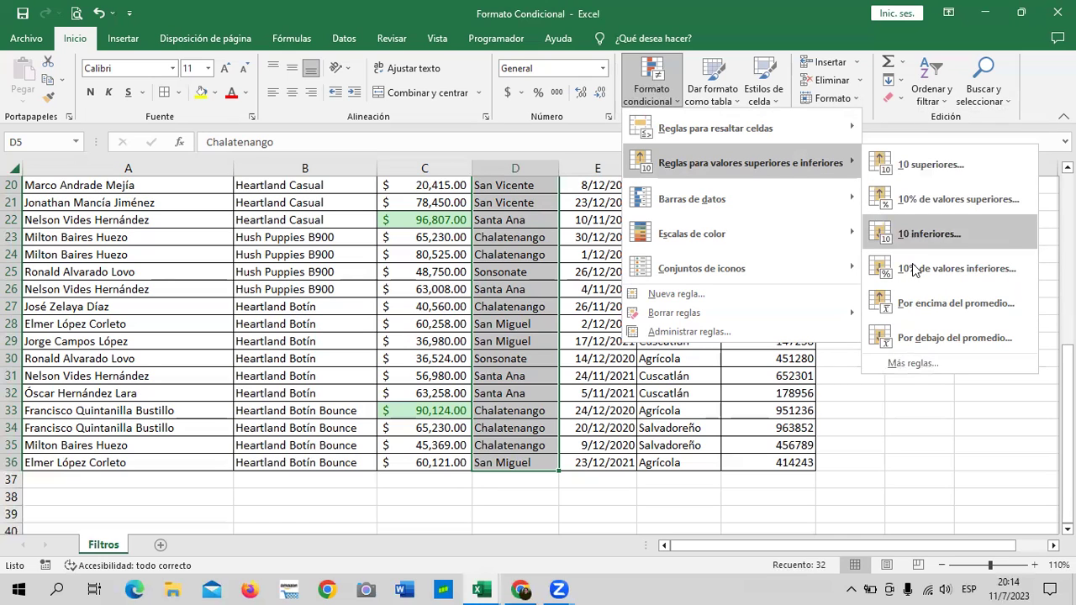
mouse_move(716, 128)
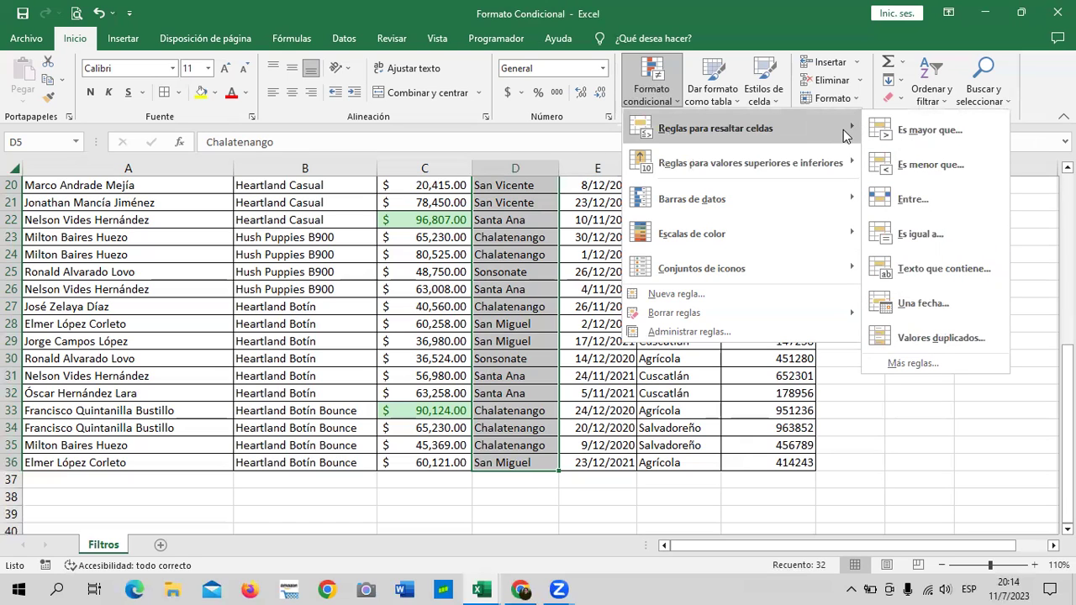
click(950, 233)
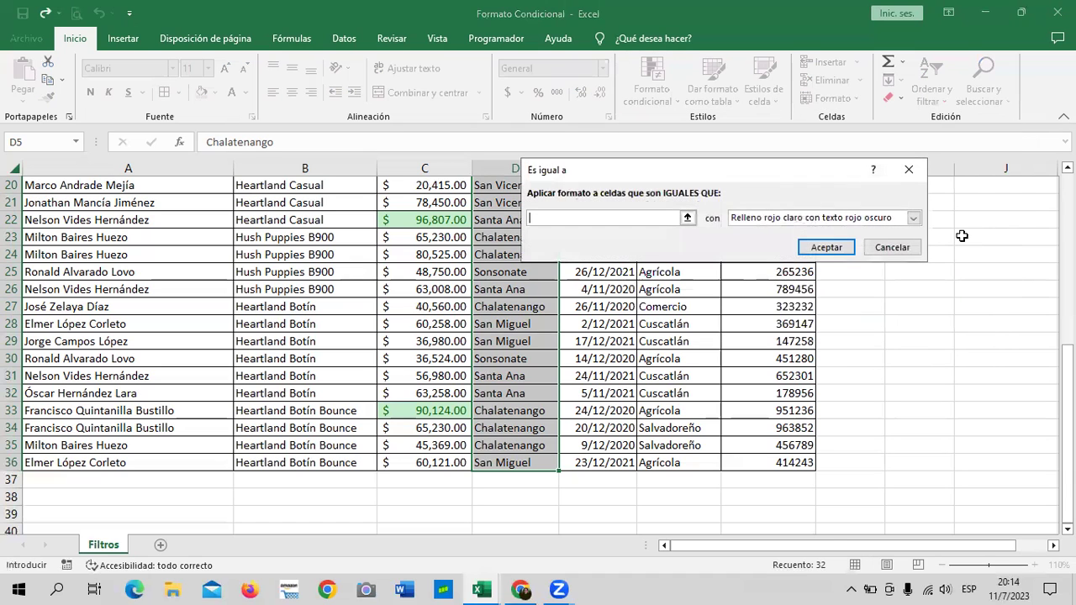
click(687, 218)
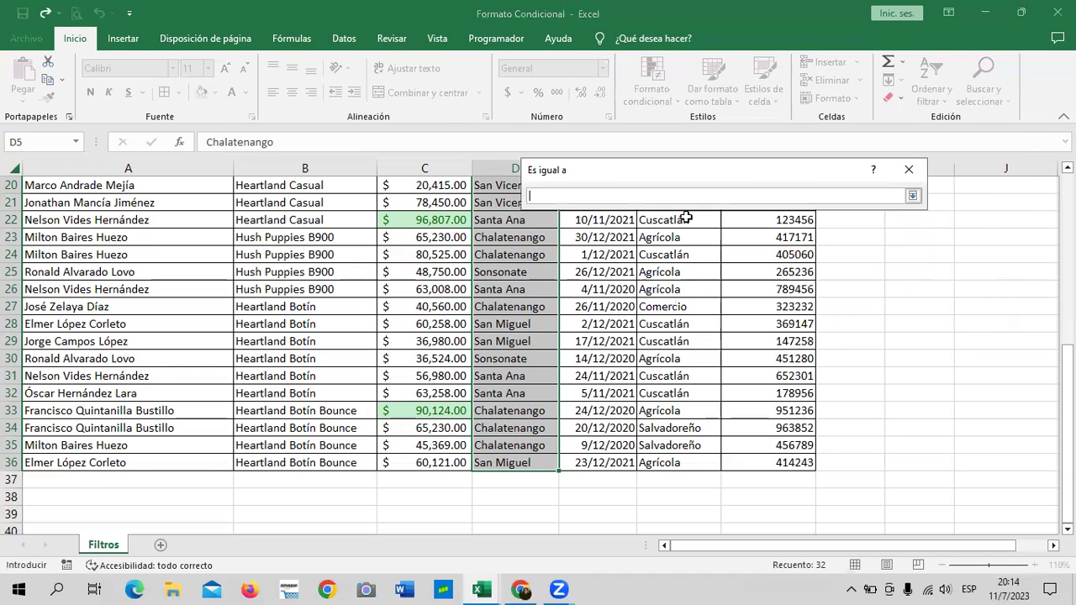
click(912, 196)
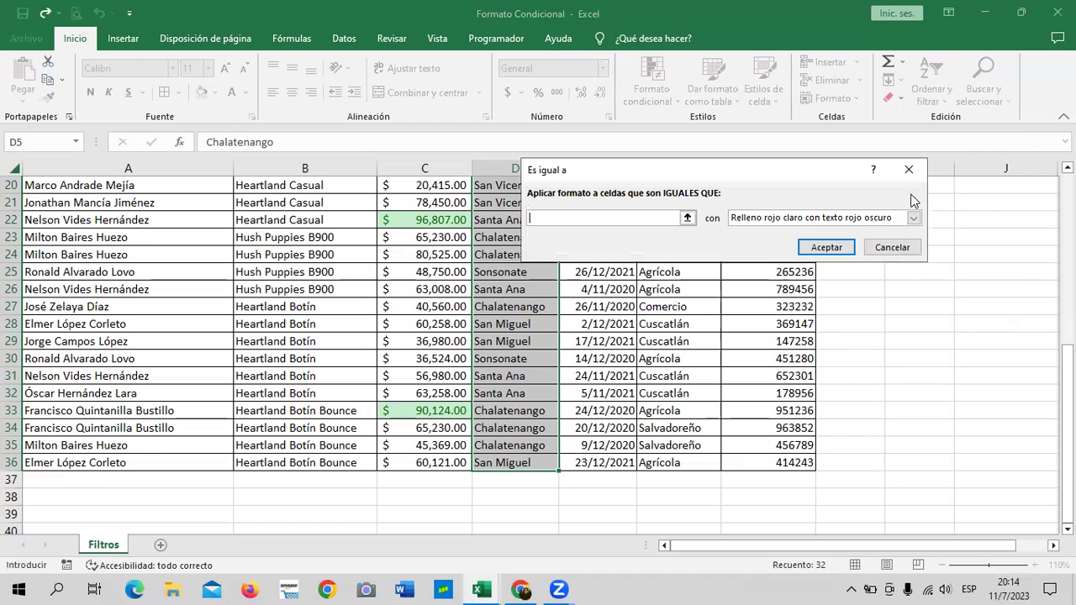
click(890, 246)
click(666, 99)
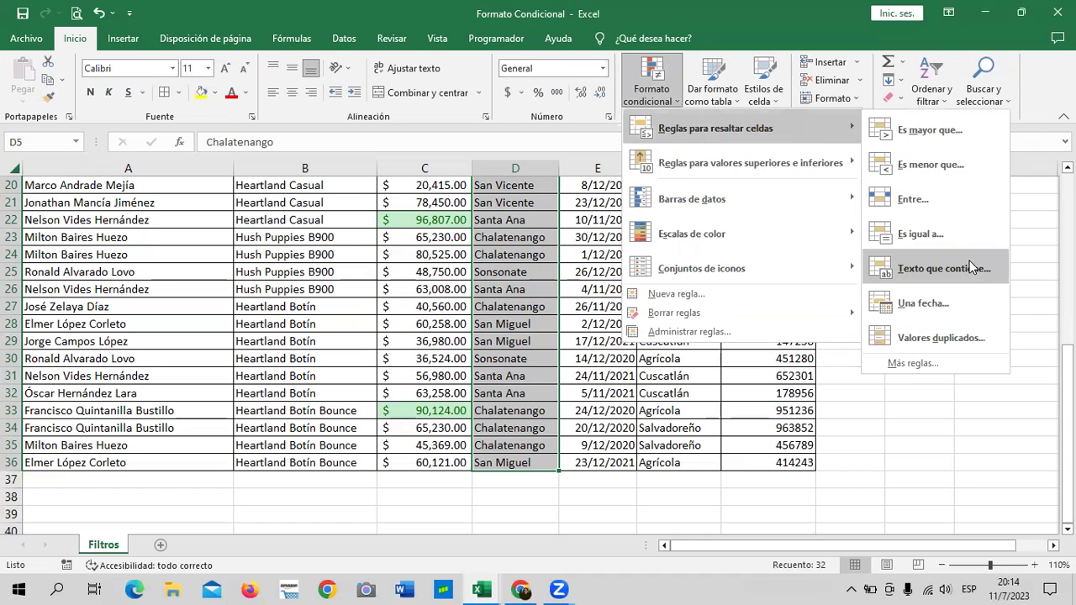
Start a Texto que contiene rule, replacing the suggested Chalatenango with the Santa Ana match text.
click(973, 267)
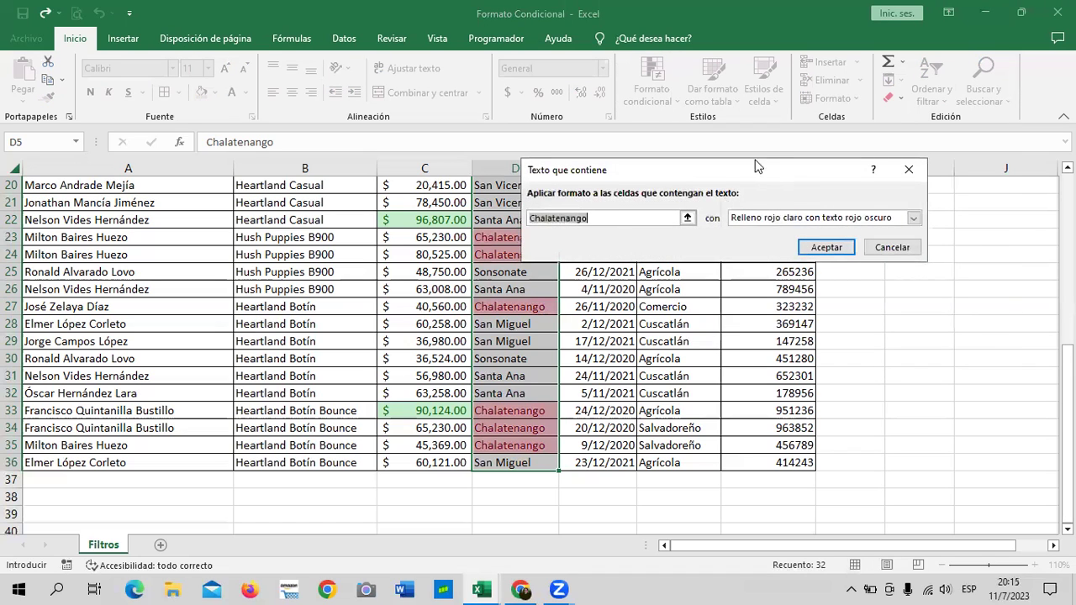
drag(753, 167, 750, 162)
double_click(634, 214)
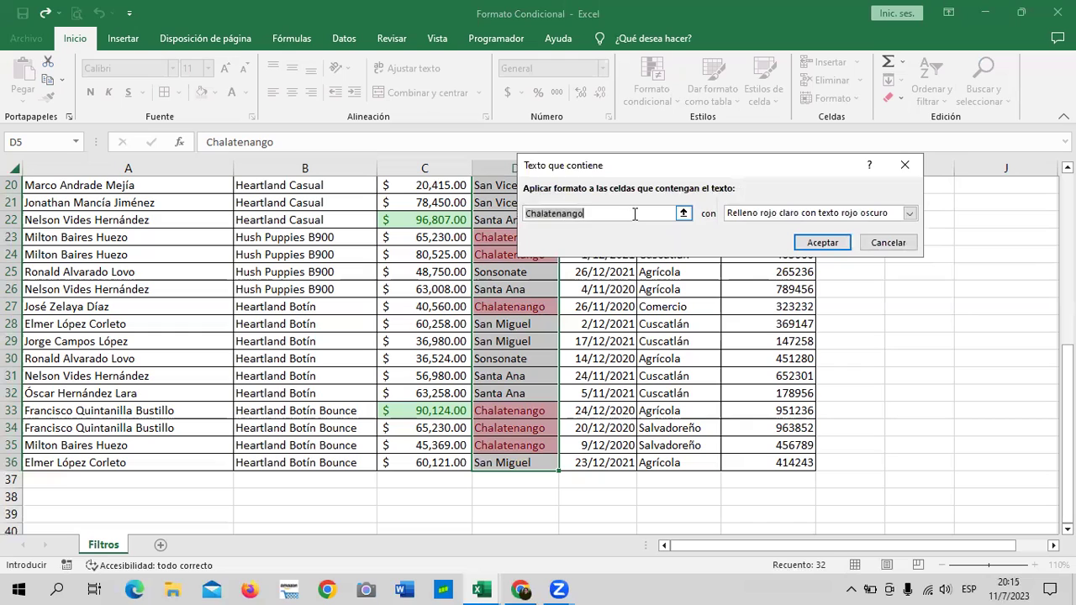
key(BackSpace)
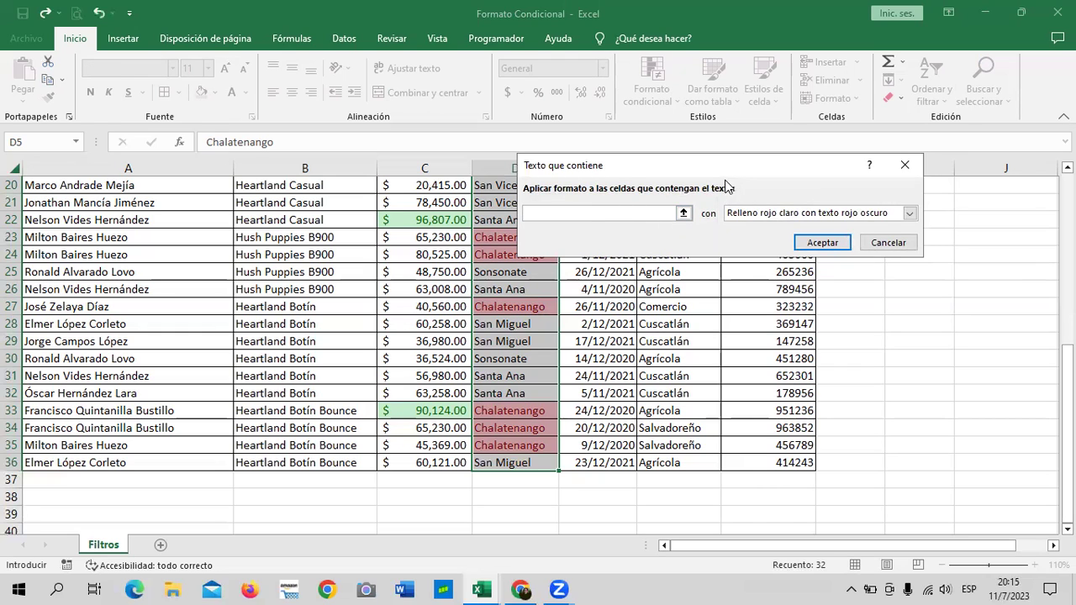
drag(711, 169, 763, 177)
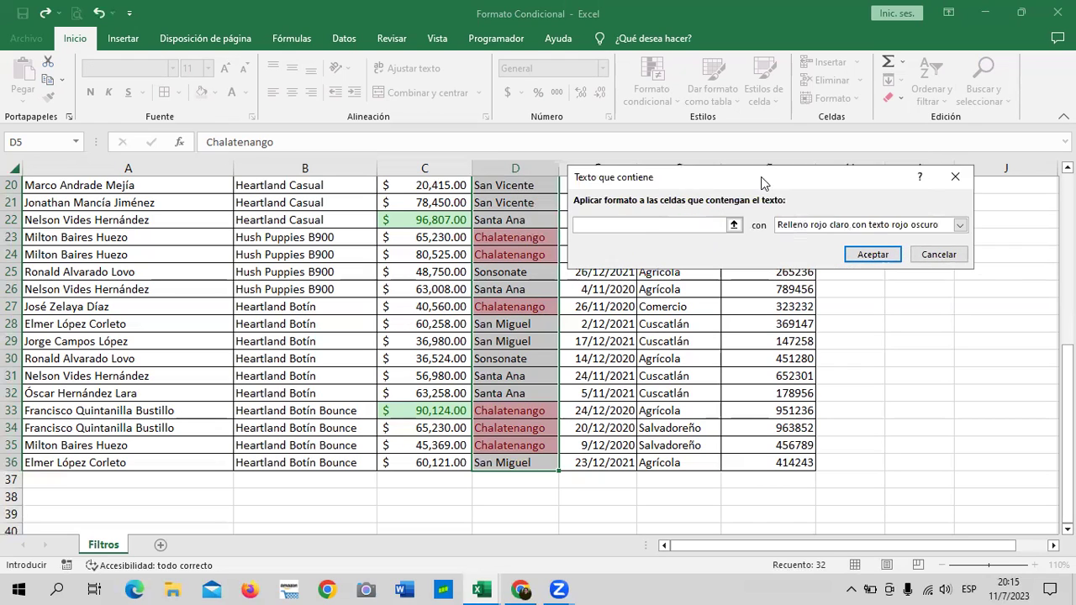
text(San)
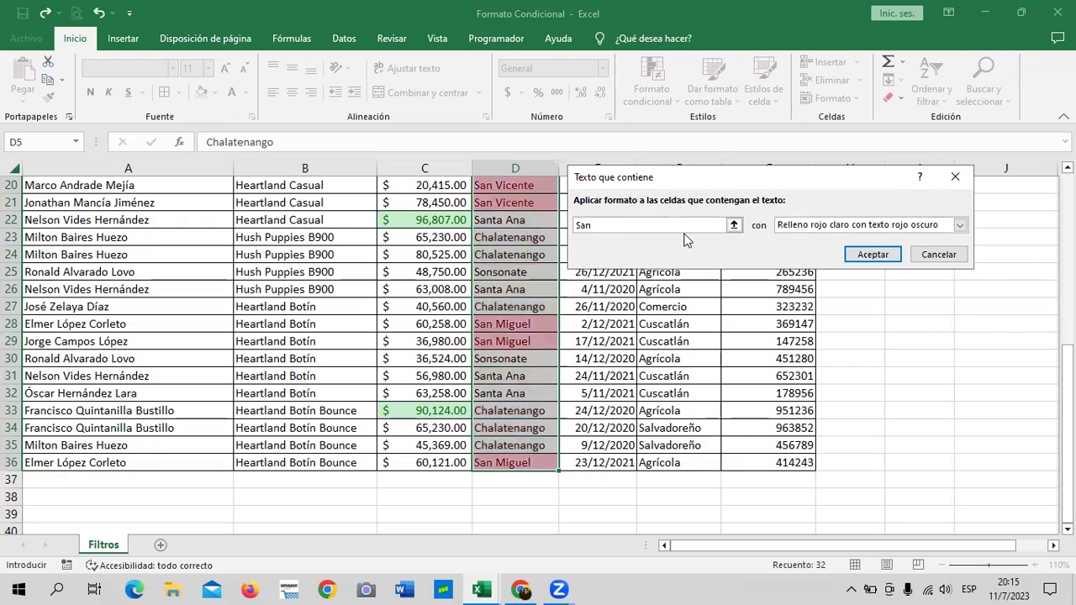
key(BackSpace)
text(r)
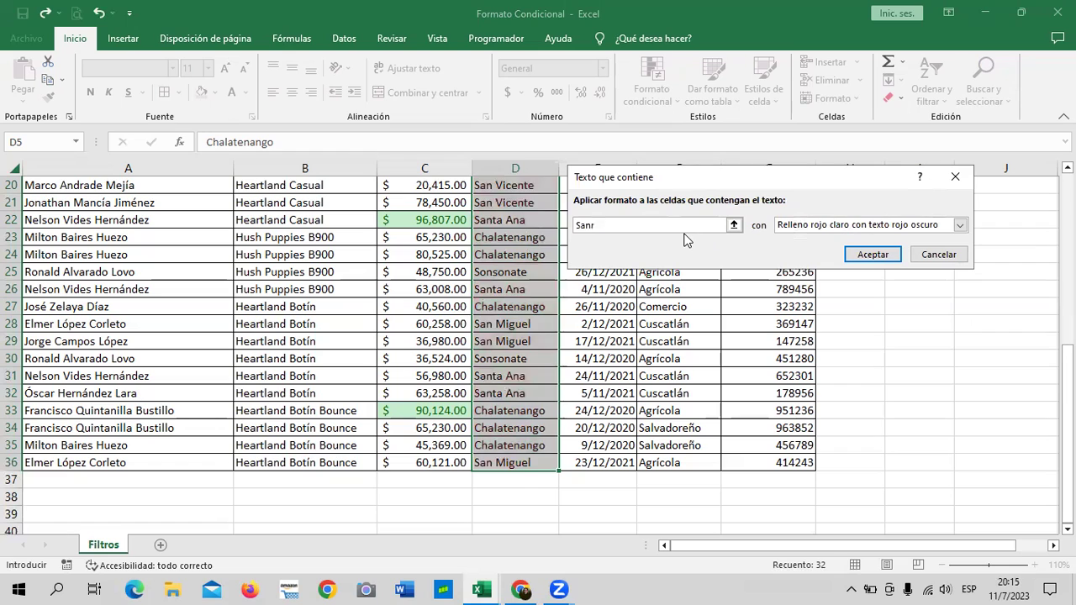
key(BackSpace)
text(ta Ana)
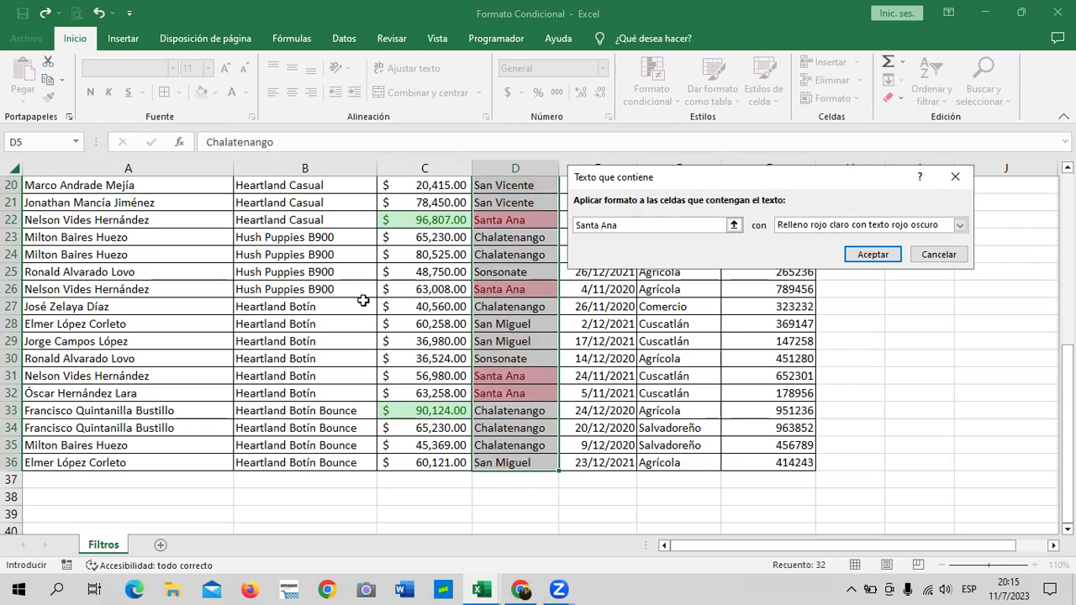
Give the Santa Ana rule a custom light blue fill and apply it.
click(961, 226)
click(857, 291)
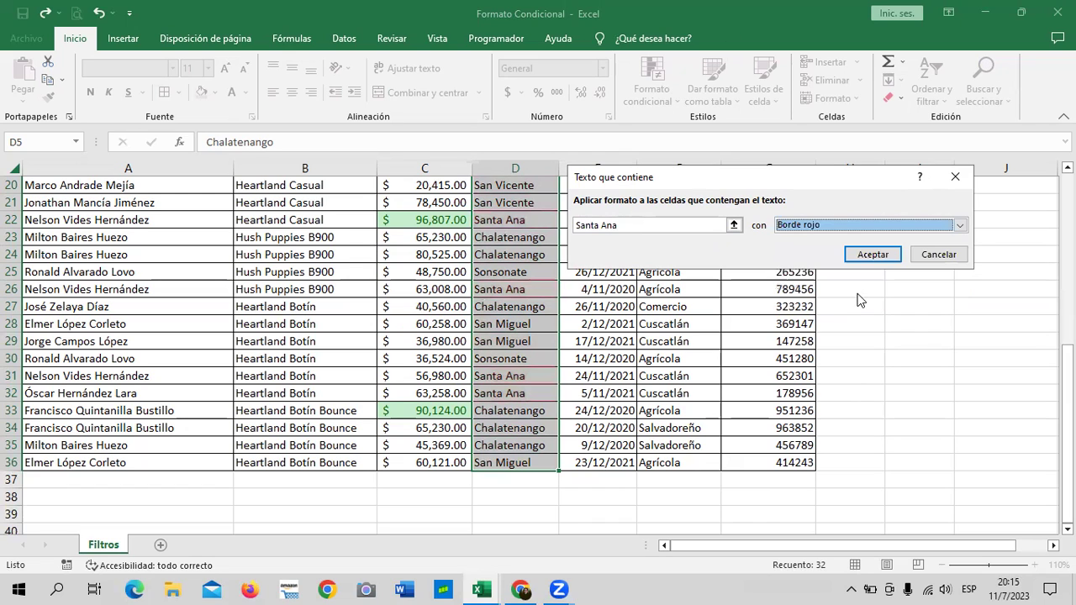
click(960, 225)
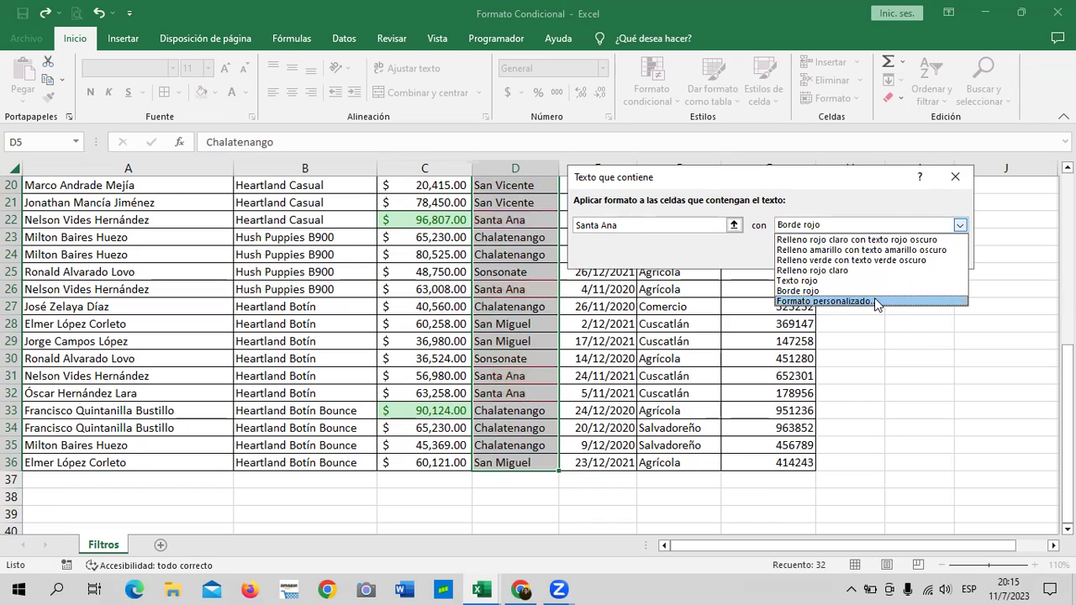
click(874, 298)
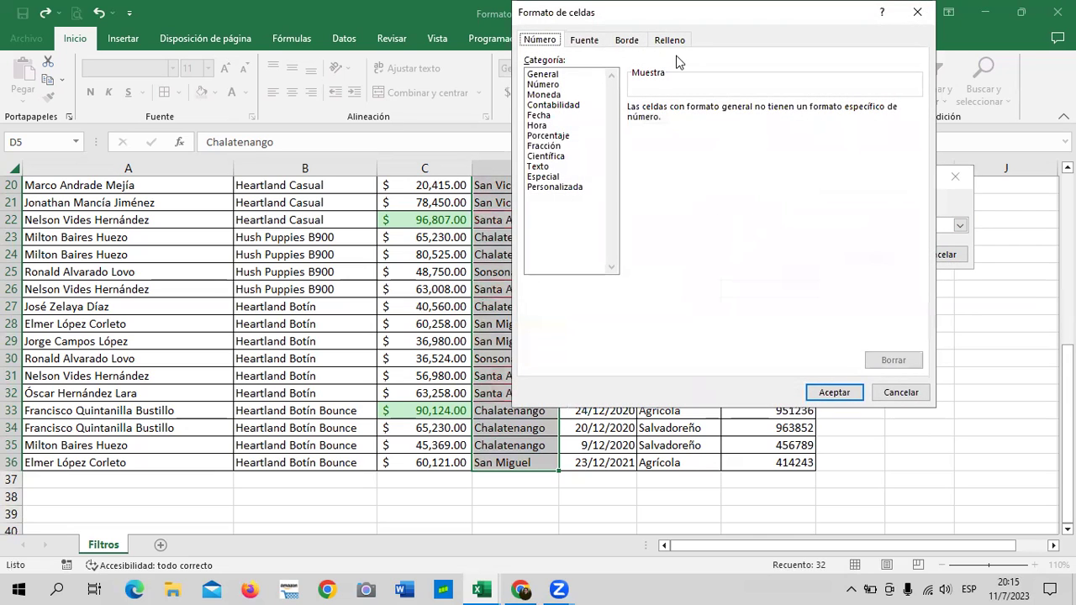
click(673, 42)
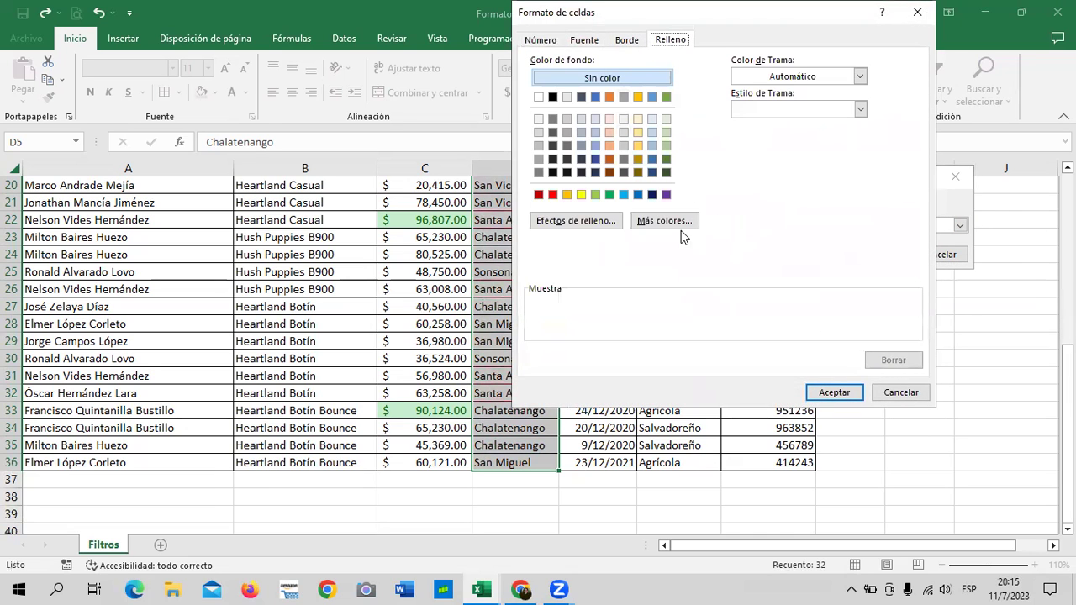
click(623, 195)
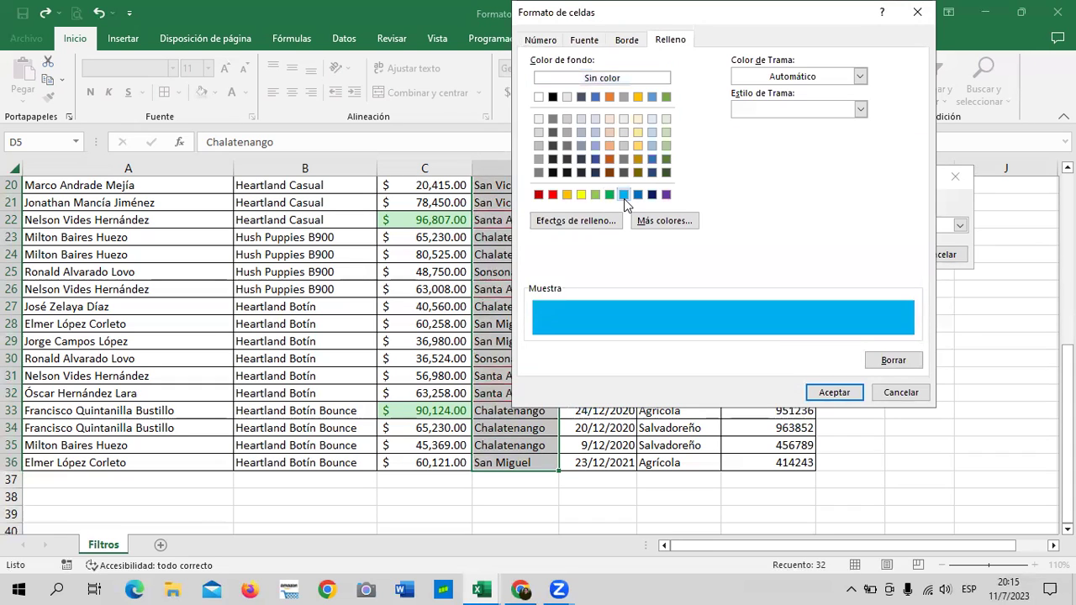
click(849, 394)
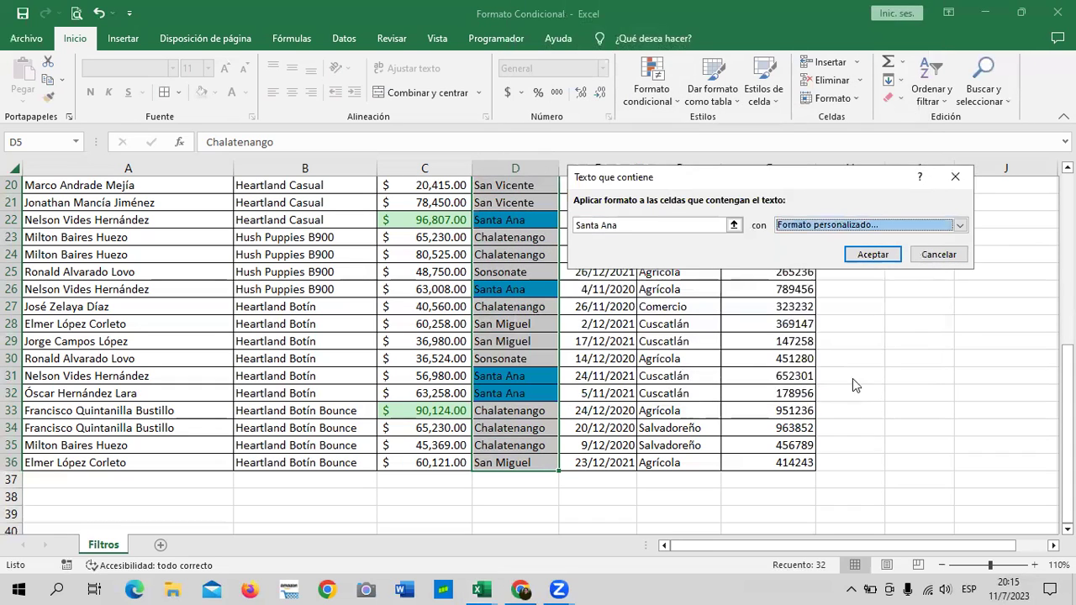
click(873, 254)
click(849, 324)
Review the blue Santa Ana highlights and reselect the Zona cells.
scroll(712, 359, up, 3)
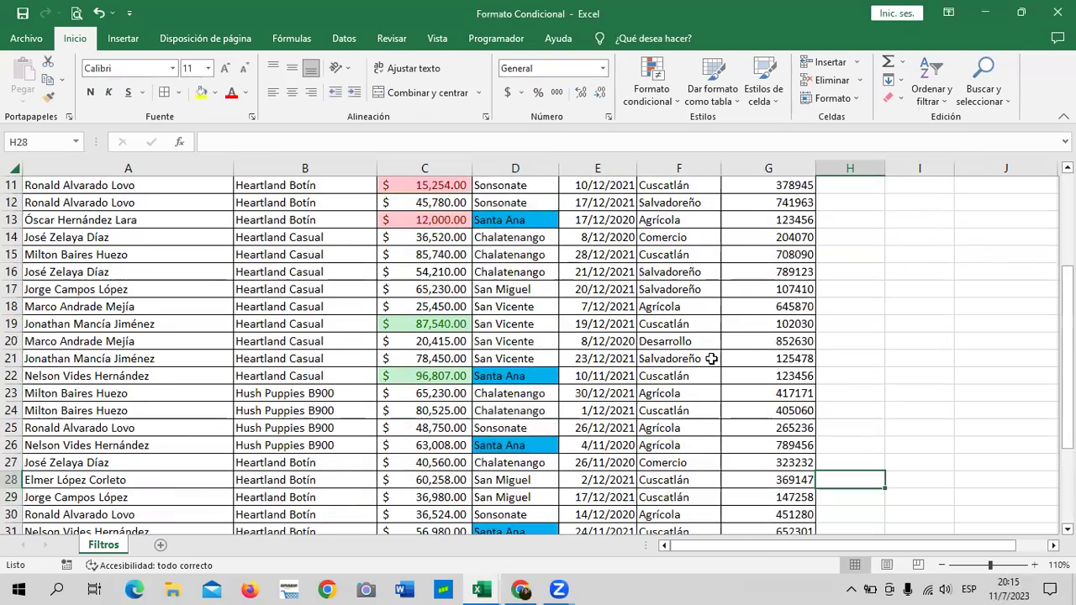
scroll(711, 359, up, 3)
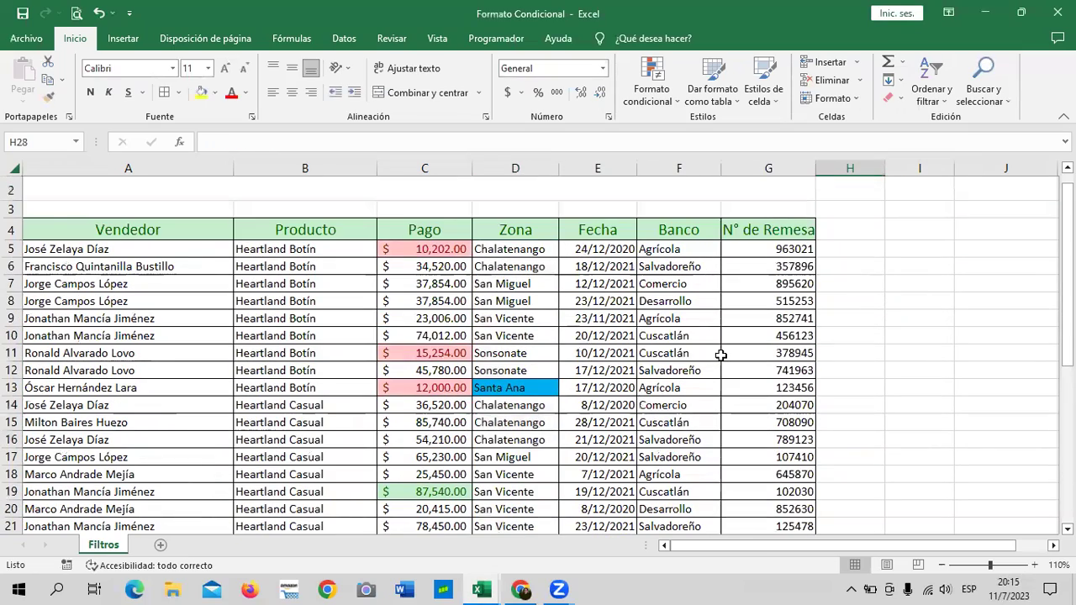
scroll(720, 355, down, 2)
scroll(720, 354, down, 1)
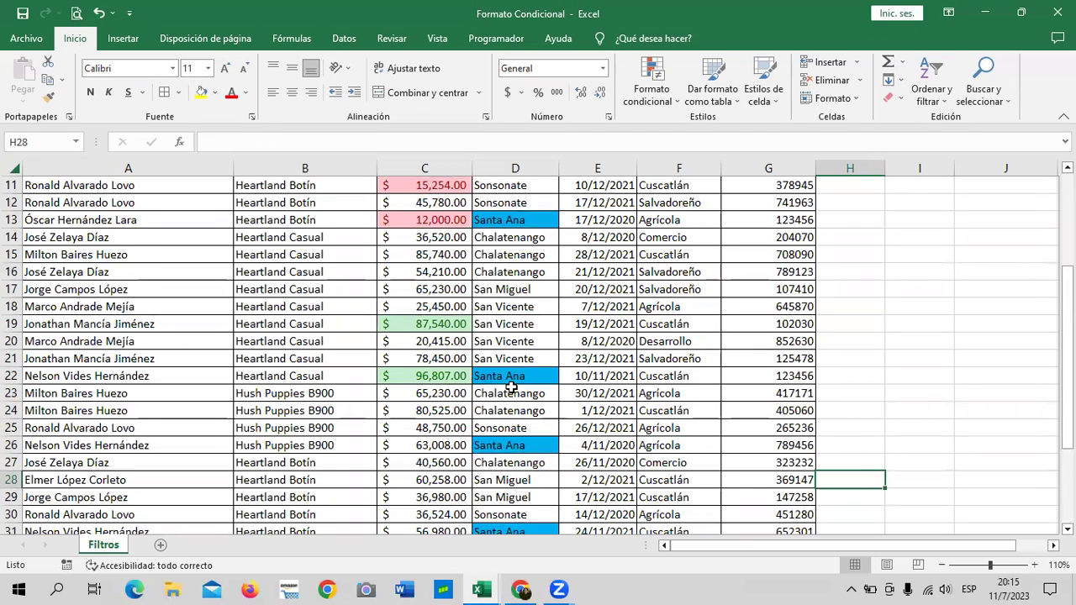
scroll(511, 386, down, 2)
scroll(511, 387, down, 2)
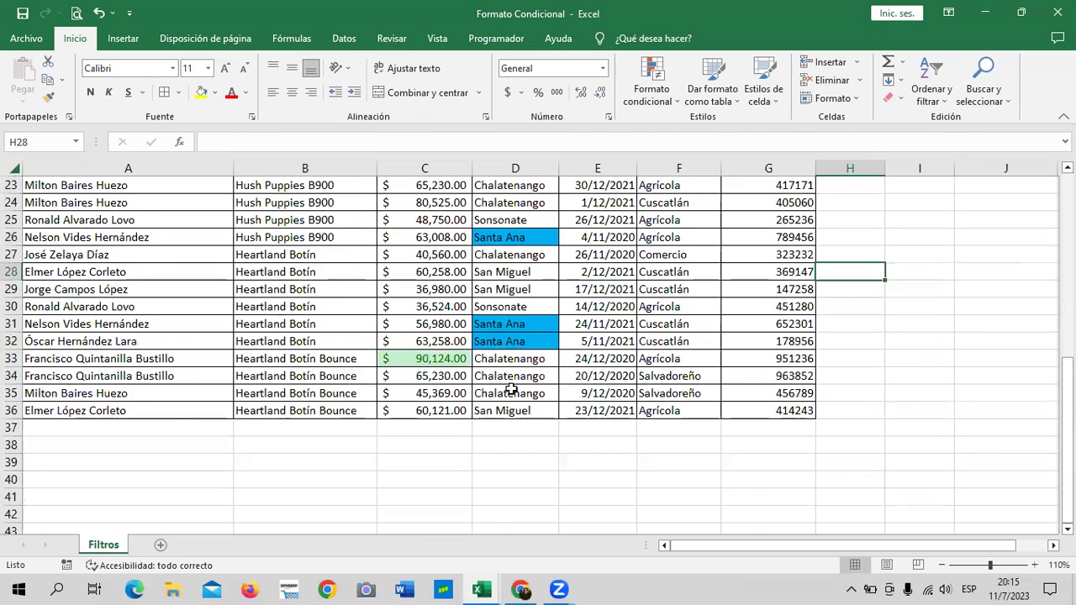
scroll(514, 350, up, 2)
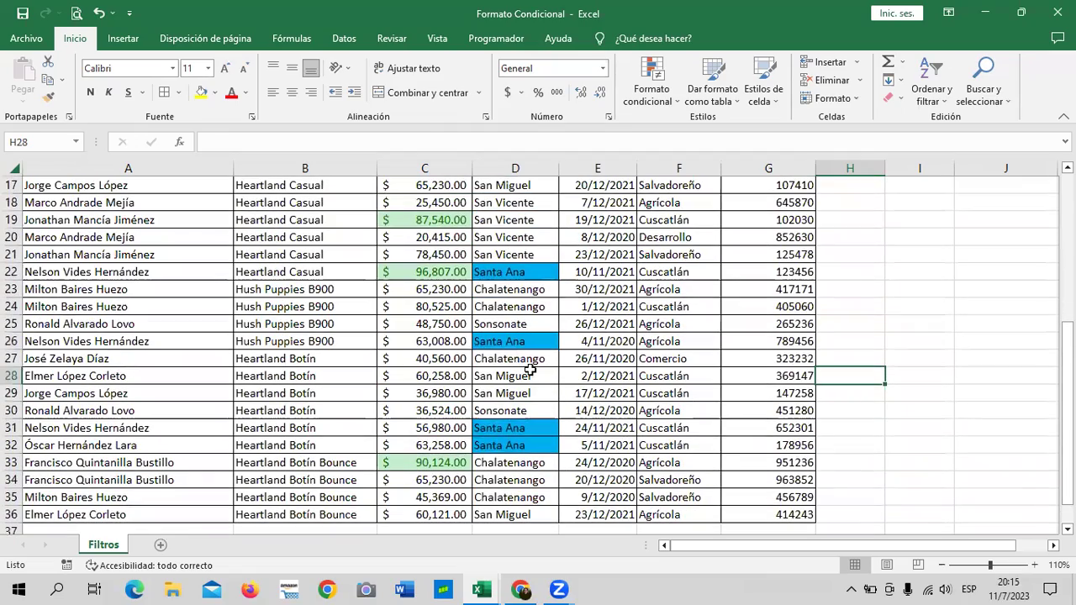
scroll(530, 370, up, 2)
scroll(530, 370, up, 2)
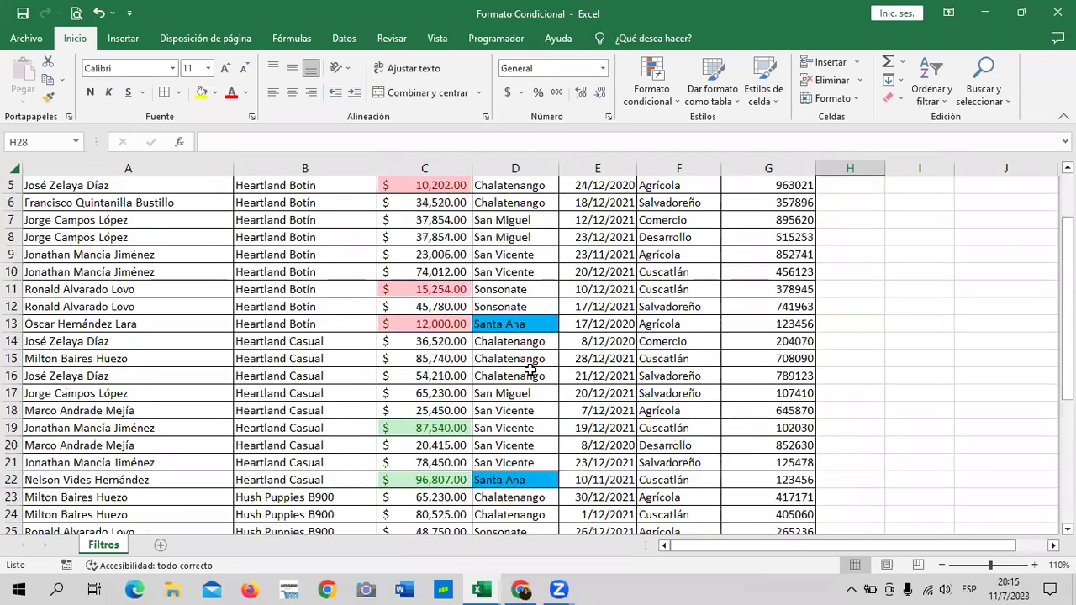
scroll(530, 370, up, 1)
mouse_move(514, 248)
mouse_down()
mouse_move(518, 567)
mouse_move(537, 497)
mouse_up()
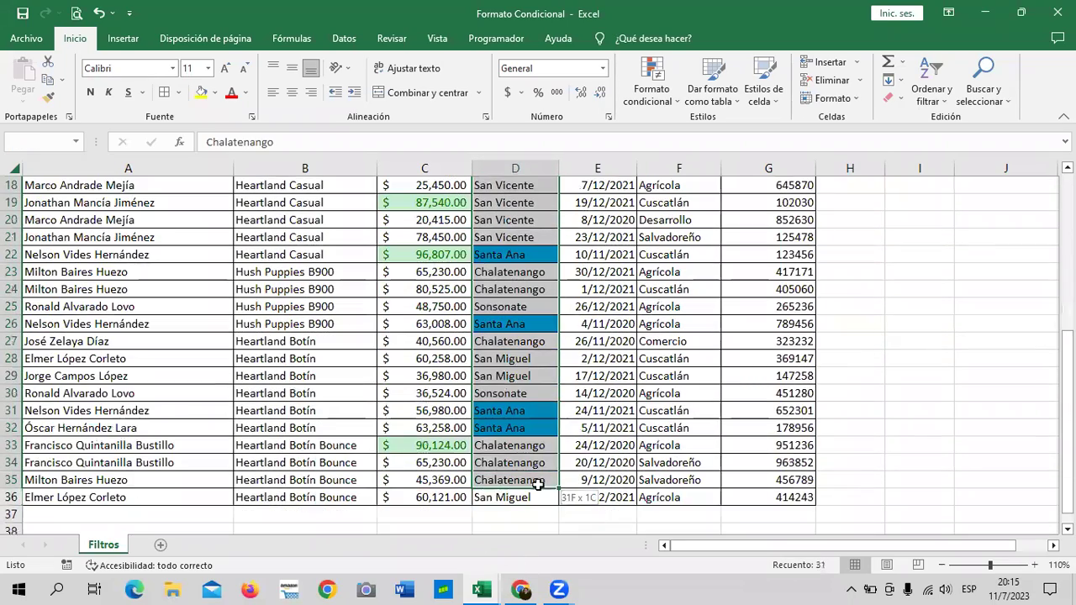
Add a Texto que contiene rule matching Chalatenango with a custom orange fill to the Zona cells.
click(672, 102)
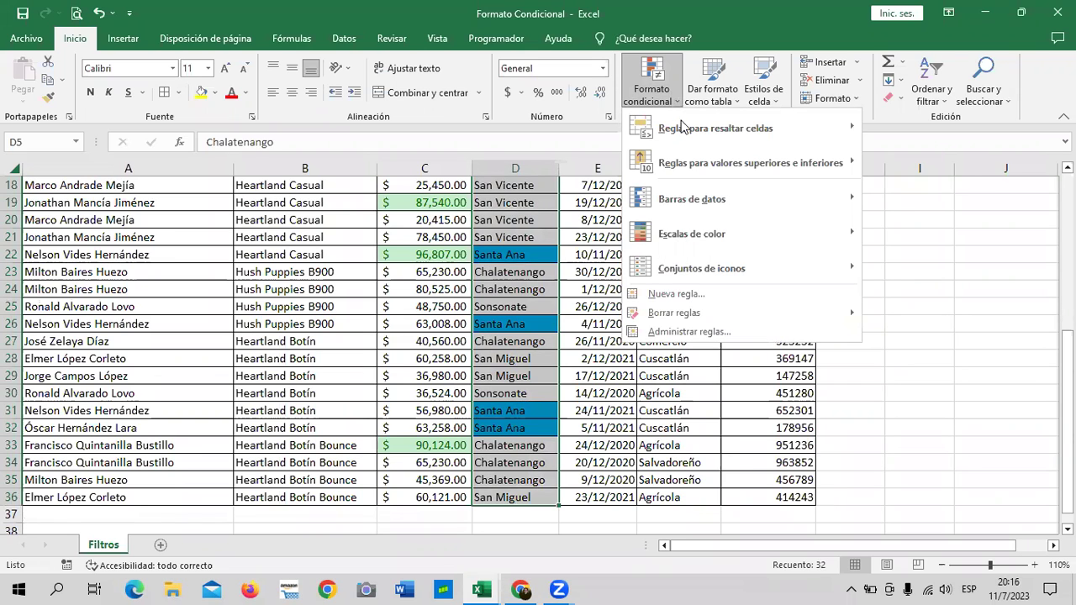
mouse_move(750, 163)
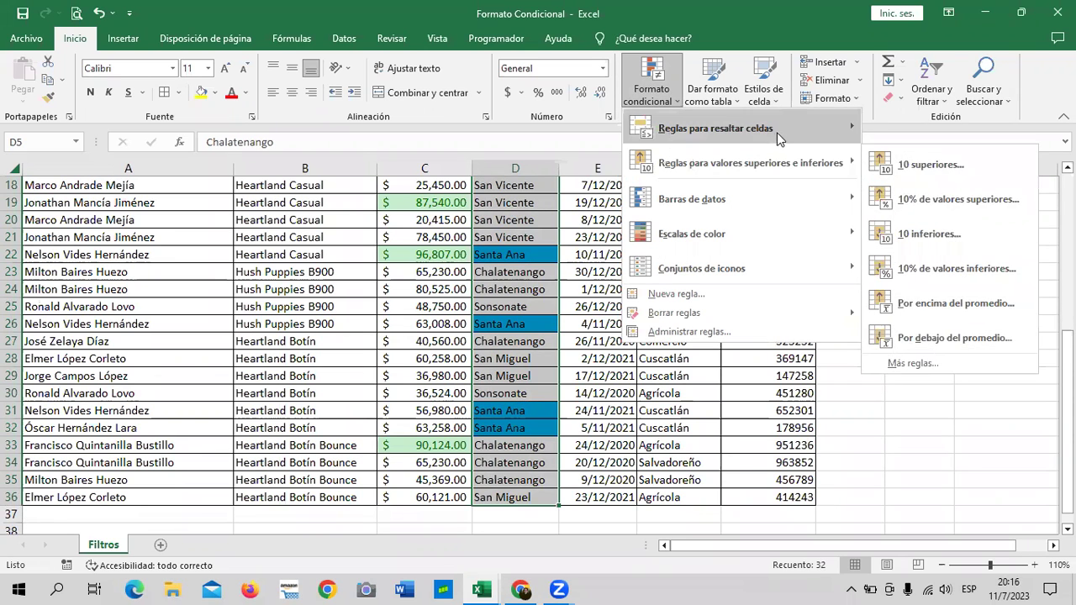
mouse_move(716, 128)
click(982, 269)
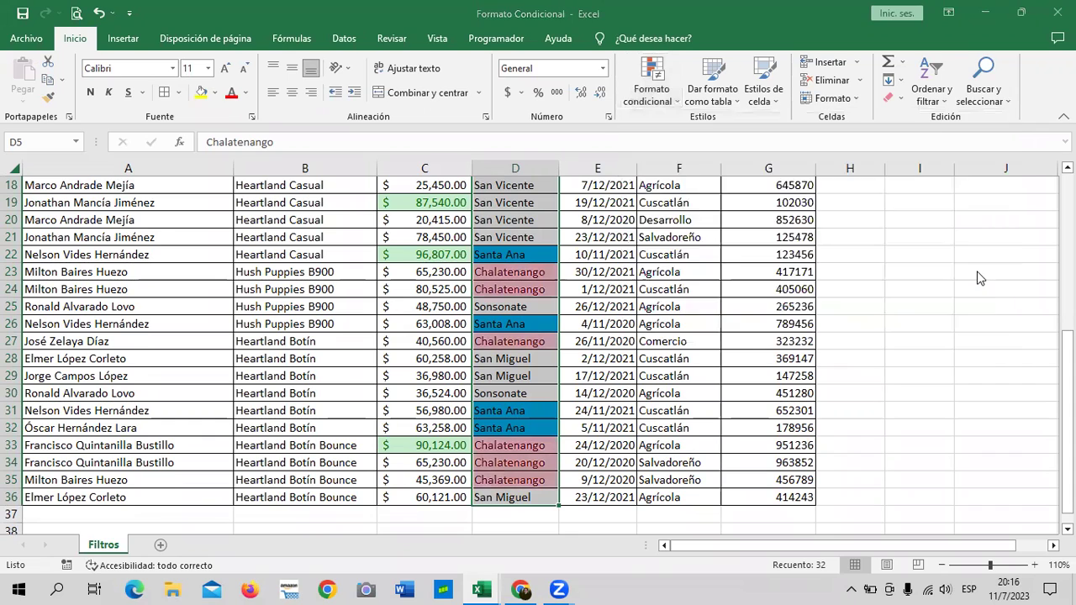
click(705, 224)
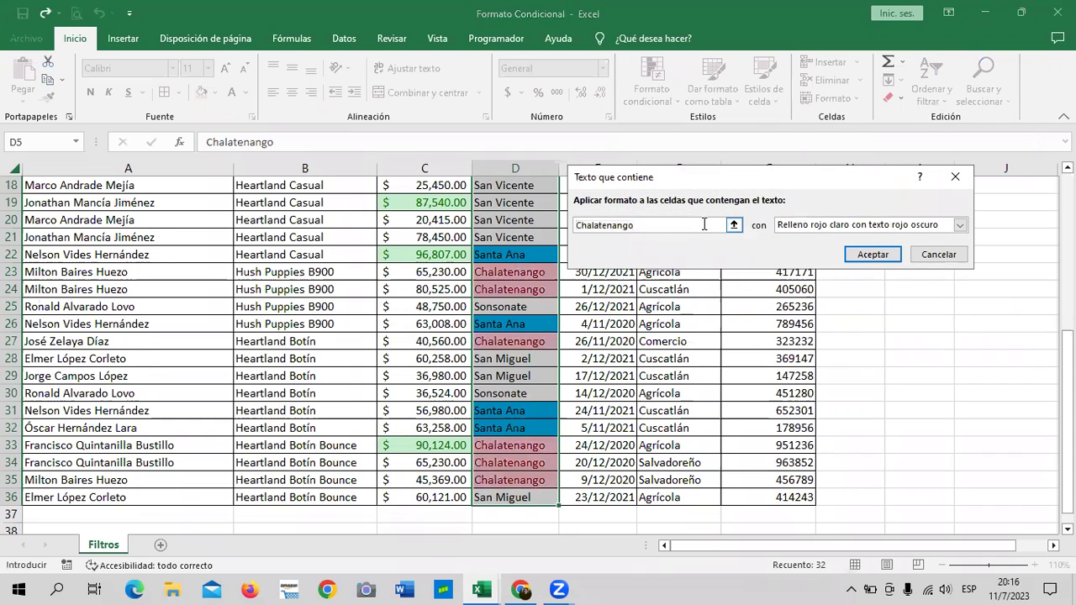
click(960, 225)
click(875, 306)
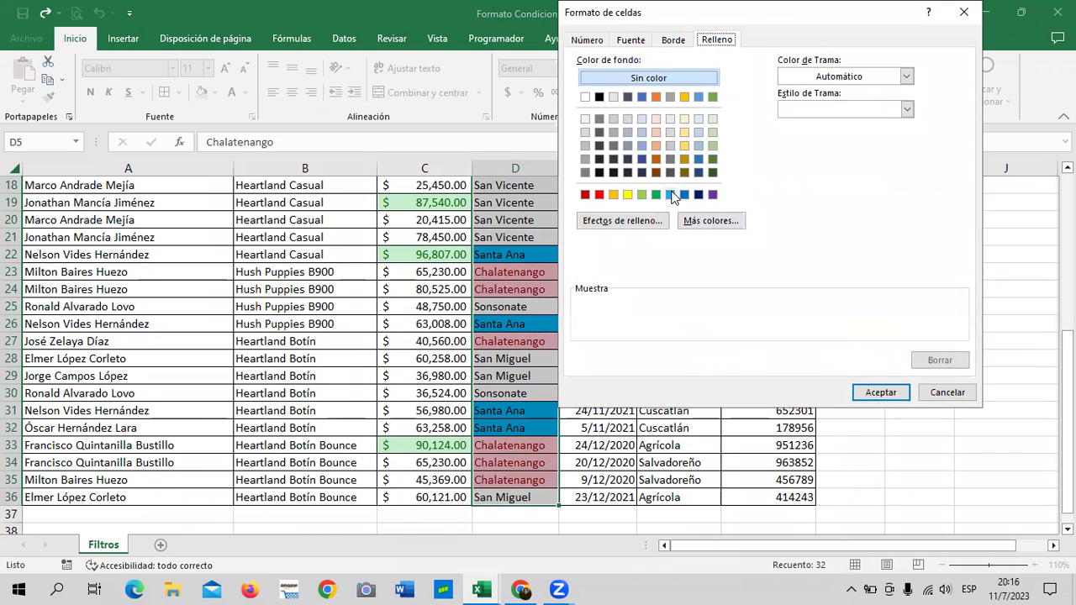
click(613, 195)
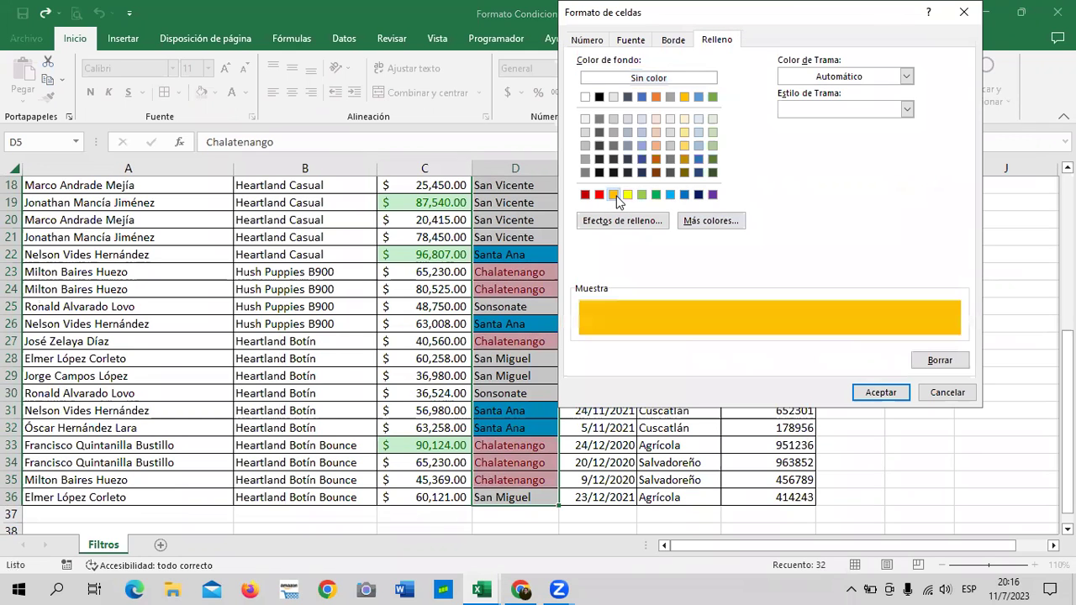
click(866, 391)
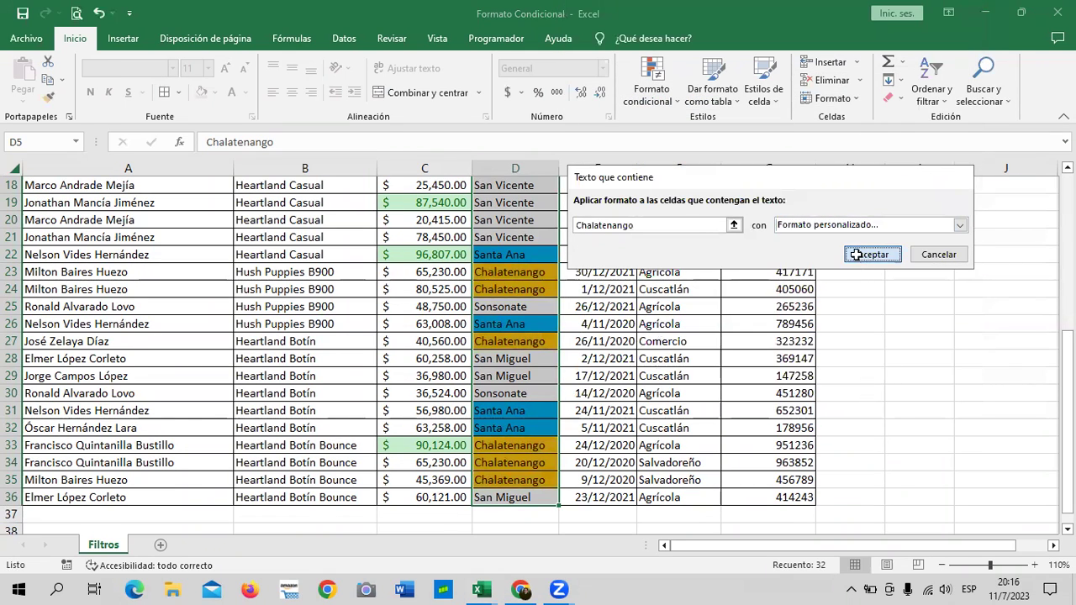
click(867, 255)
click(871, 328)
scroll(872, 338, up, 3)
scroll(871, 338, up, 1)
scroll(872, 336, up, 2)
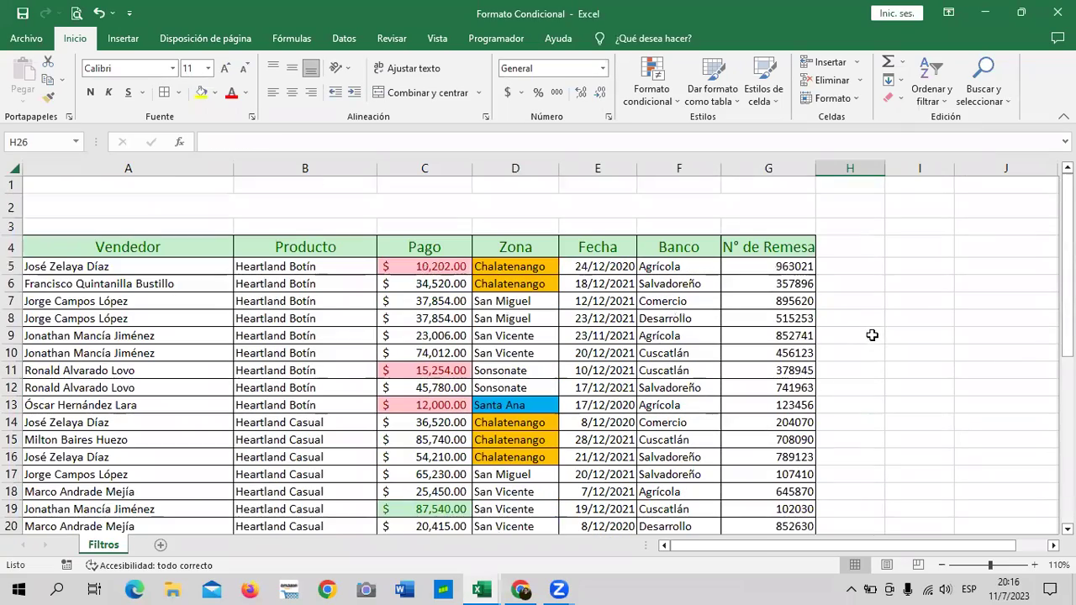
scroll(872, 334, down, 2)
scroll(872, 333, down, 2)
scroll(871, 334, down, 1)
scroll(872, 333, down, 1)
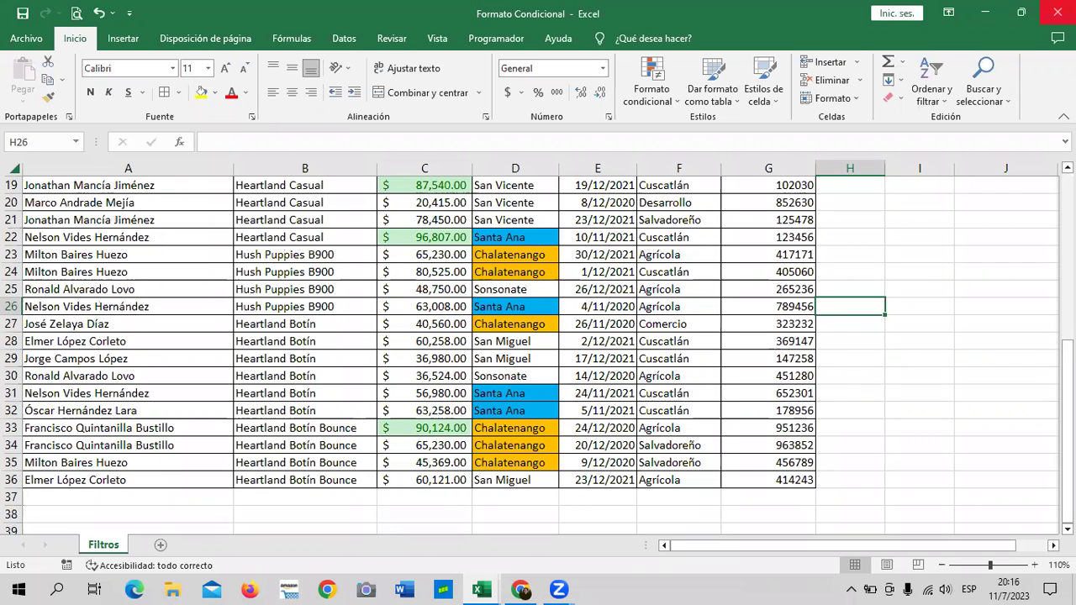
scroll(451, 272, up, 6)
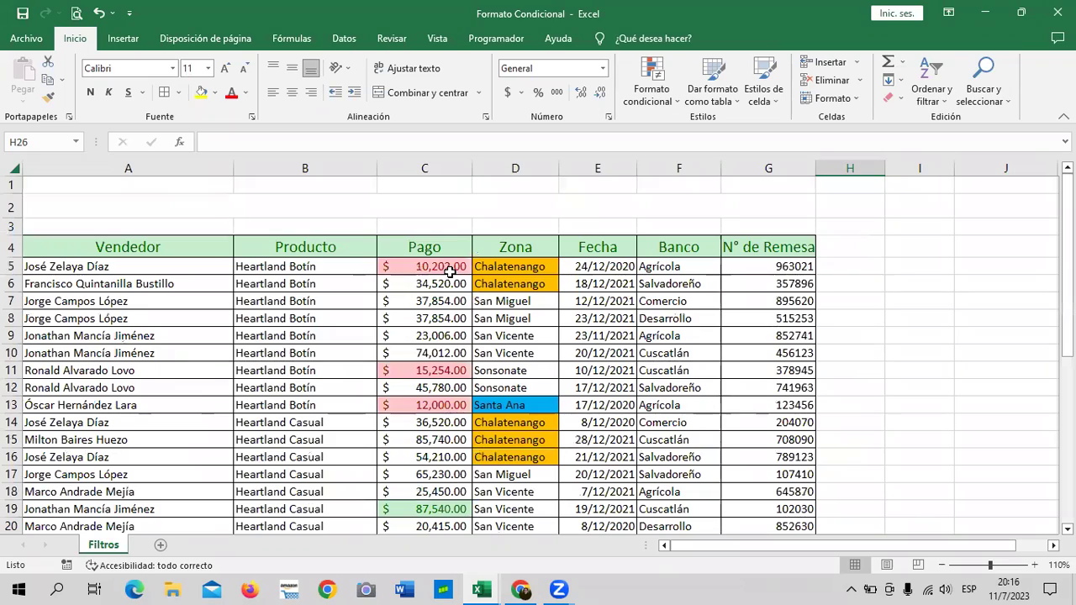
Add green gradient data bars to the Pago amounts and review them.
mouse_move(446, 266)
mouse_down()
mouse_move(418, 560)
mouse_move(428, 556)
mouse_move(434, 476)
mouse_up()
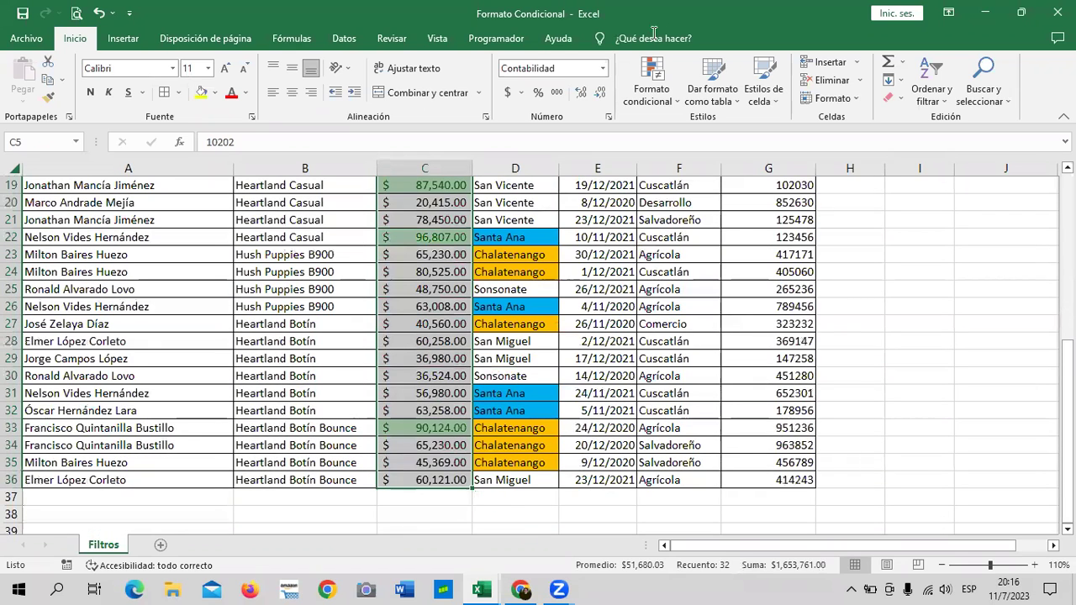
click(664, 92)
mouse_move(692, 199)
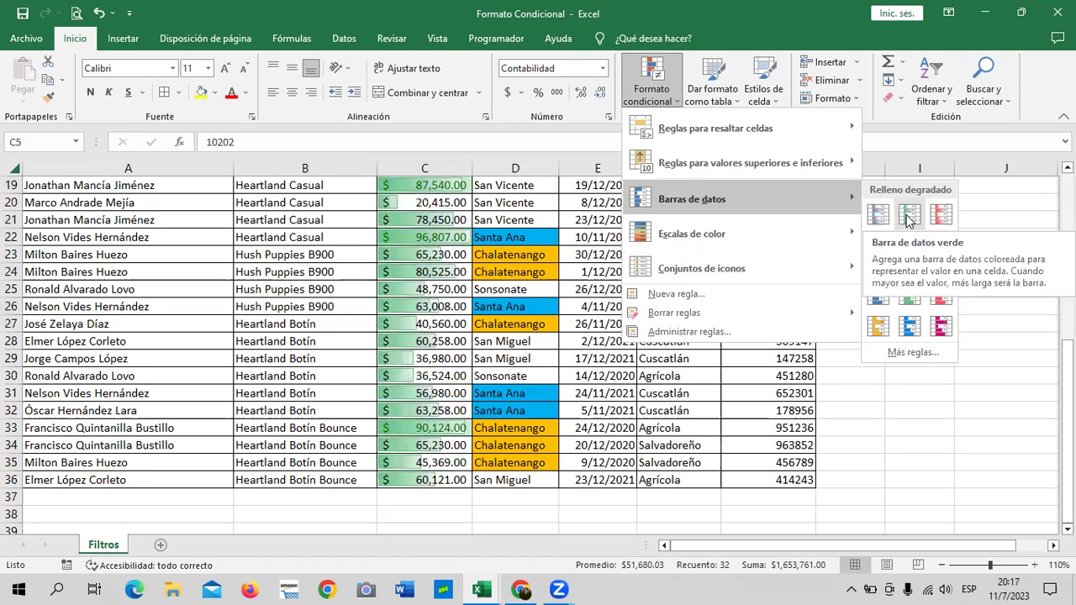
click(908, 218)
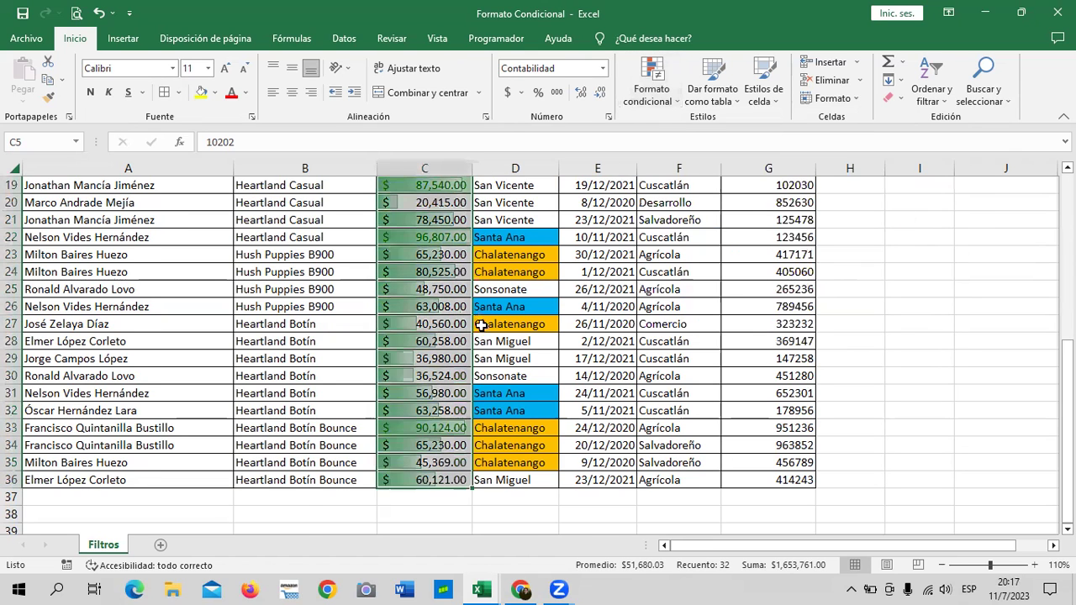
scroll(877, 297, up, 3)
click(877, 297)
scroll(862, 306, up, 3)
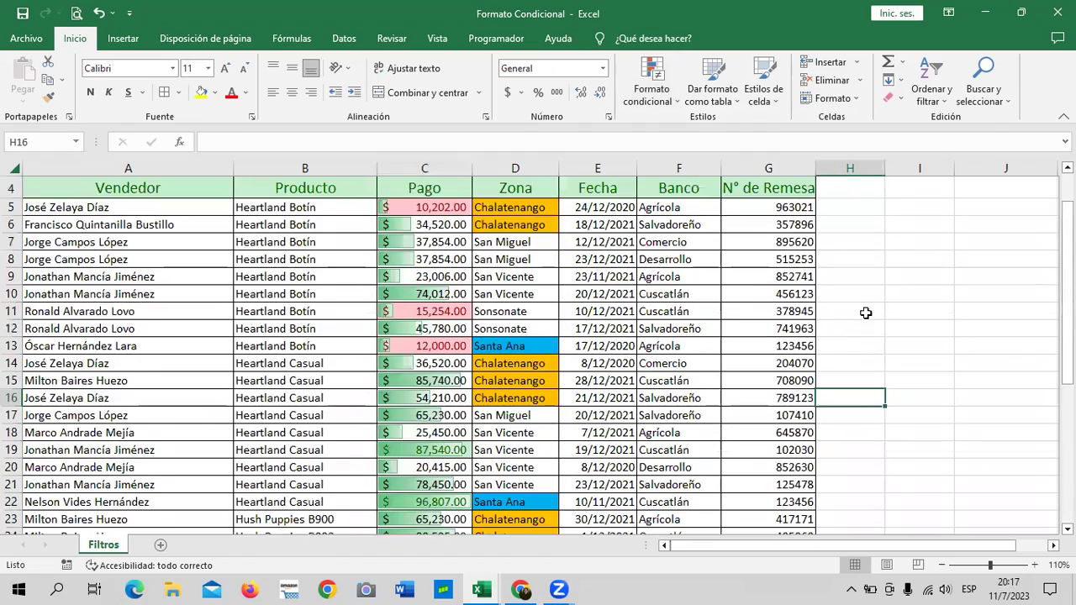
scroll(852, 311, down, 4)
scroll(852, 311, down, 1)
scroll(851, 311, down, 2)
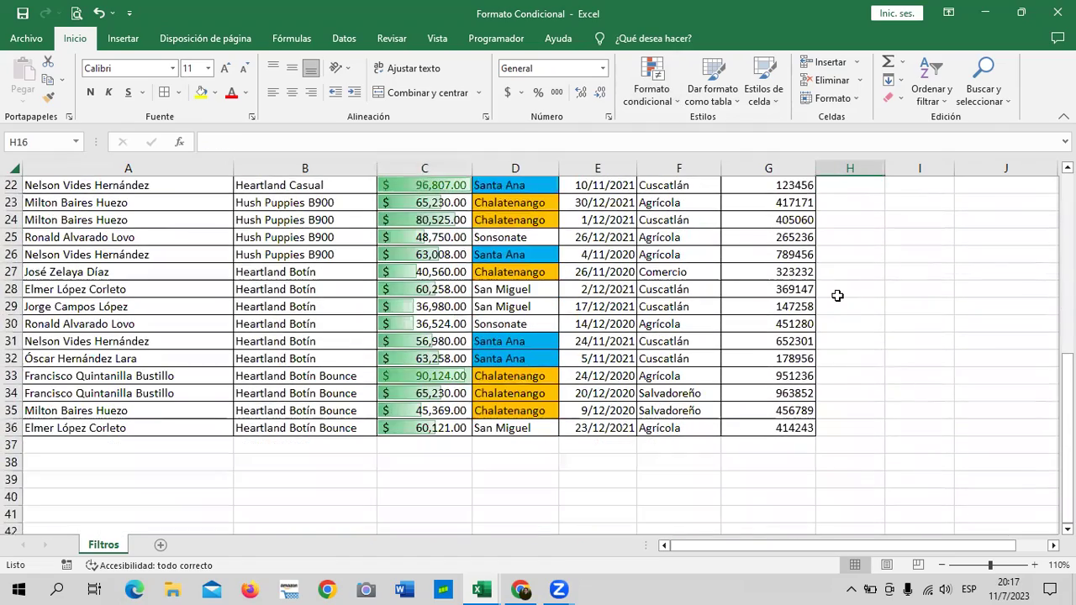
scroll(847, 308, up, 1)
scroll(847, 307, up, 1)
scroll(847, 316, up, 4)
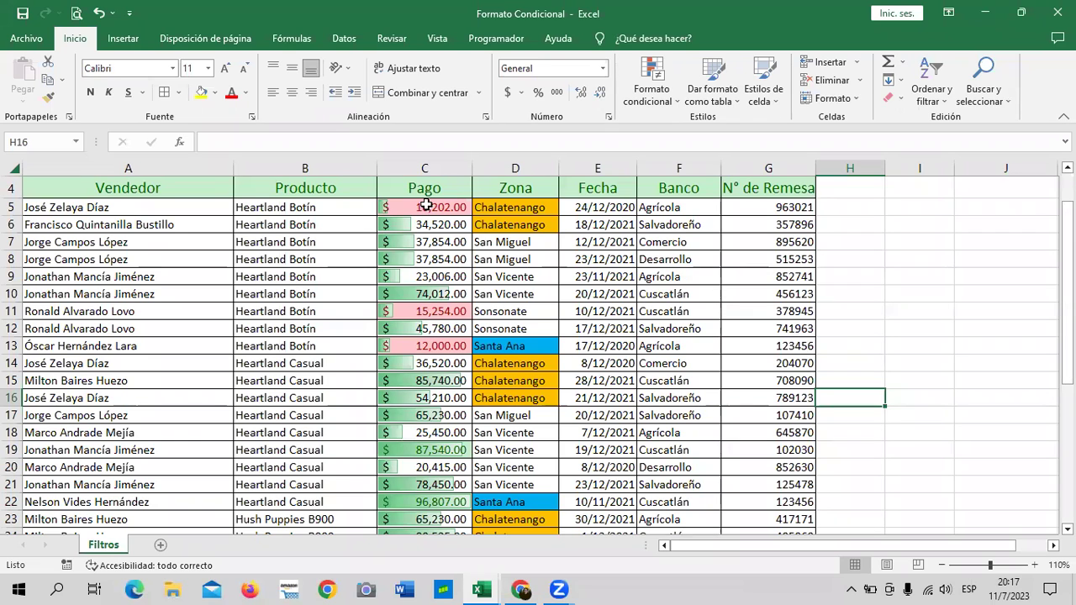
Check the payments in C5, C9 and C22, then reselect Pago from header to row 36.
click(383, 205)
click(432, 278)
scroll(407, 298, down, 2)
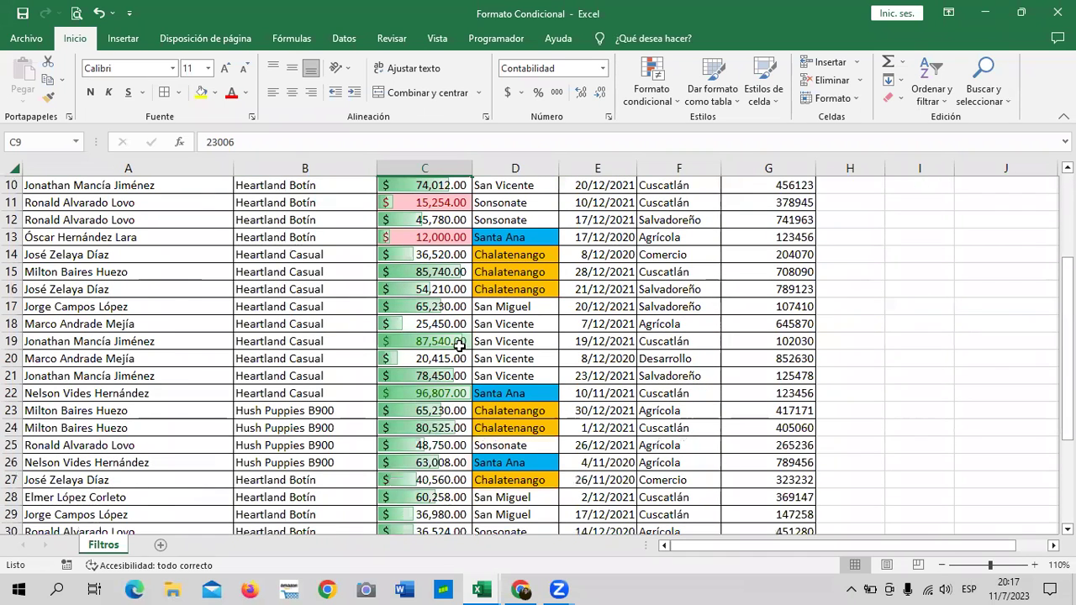
click(422, 393)
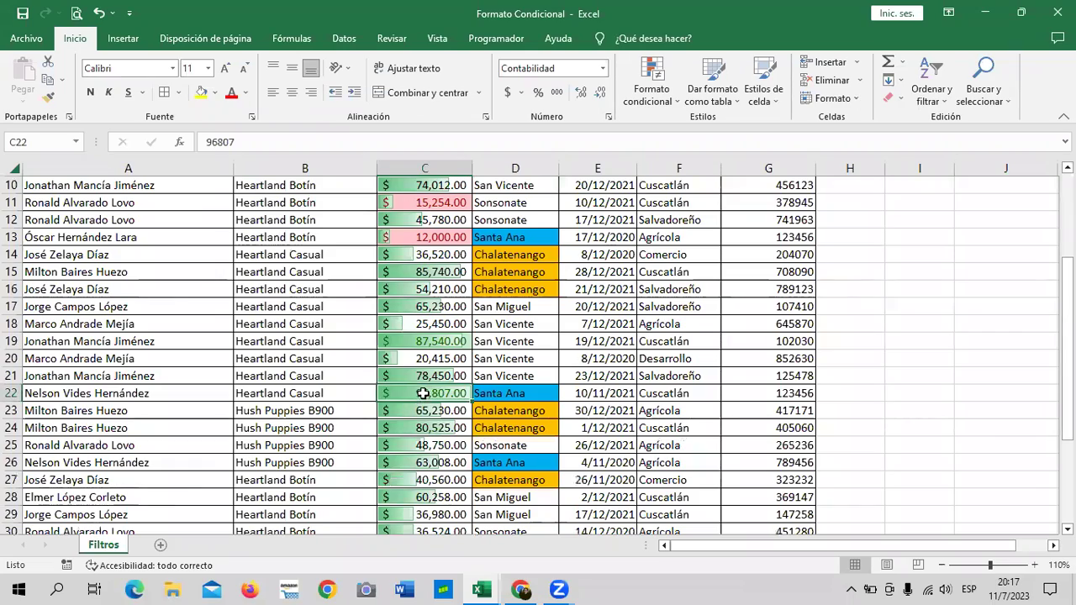
scroll(435, 353, down, 3)
scroll(441, 351, down, 2)
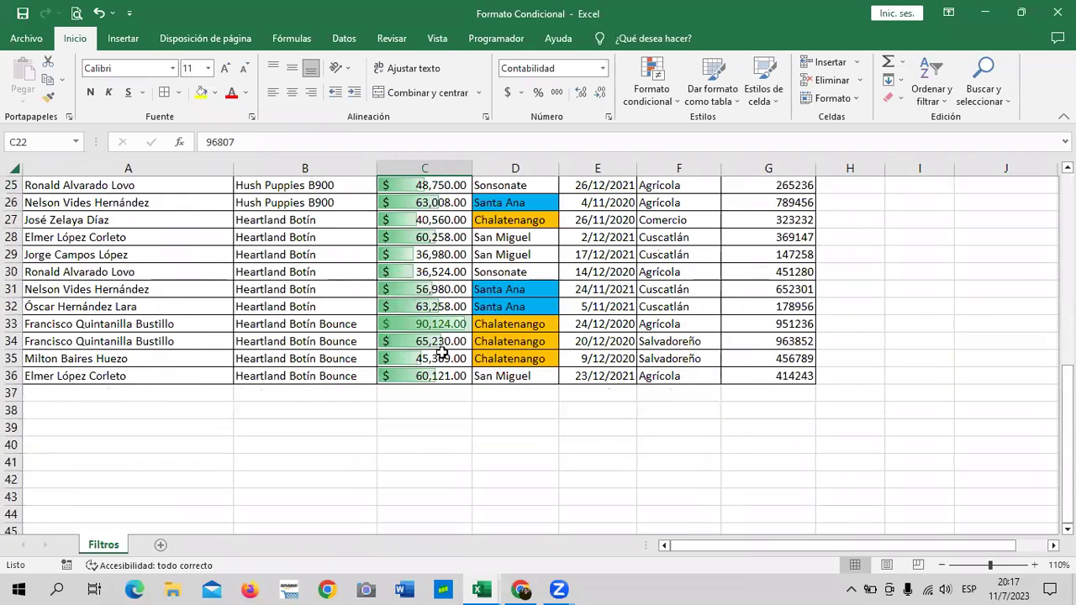
scroll(442, 351, up, 6)
scroll(441, 352, up, 1)
mouse_move(425, 180)
mouse_down()
mouse_move(468, 508)
mouse_move(455, 462)
mouse_up()
Clear the conditional formatting rules from the selected Pago cells.
click(671, 102)
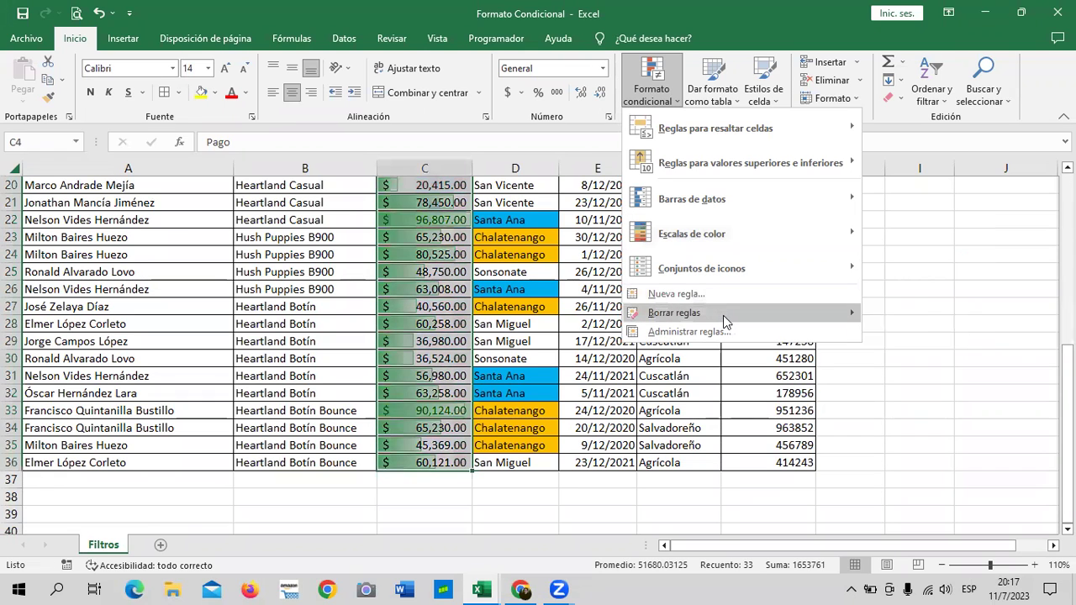
mouse_move(674, 312)
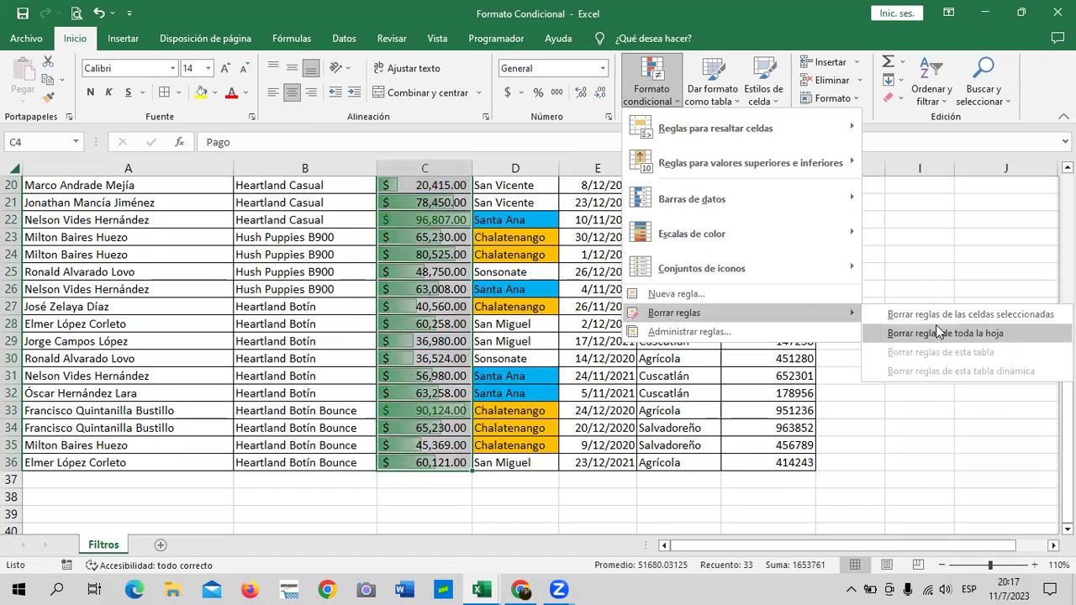
click(935, 316)
Apply the 3 flechas (de color) icon set to the Pago amounts.
scroll(858, 370, up, 3)
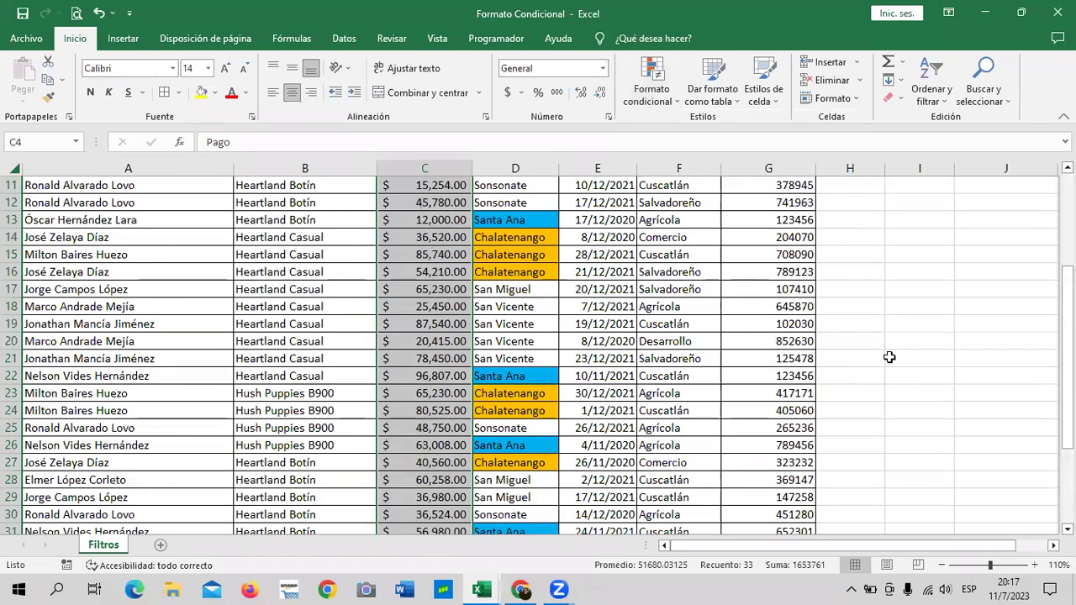
click(891, 355)
scroll(404, 336, up, 4)
mouse_move(412, 267)
mouse_down()
mouse_move(412, 530)
mouse_move(441, 243)
mouse_move(442, 290)
mouse_up()
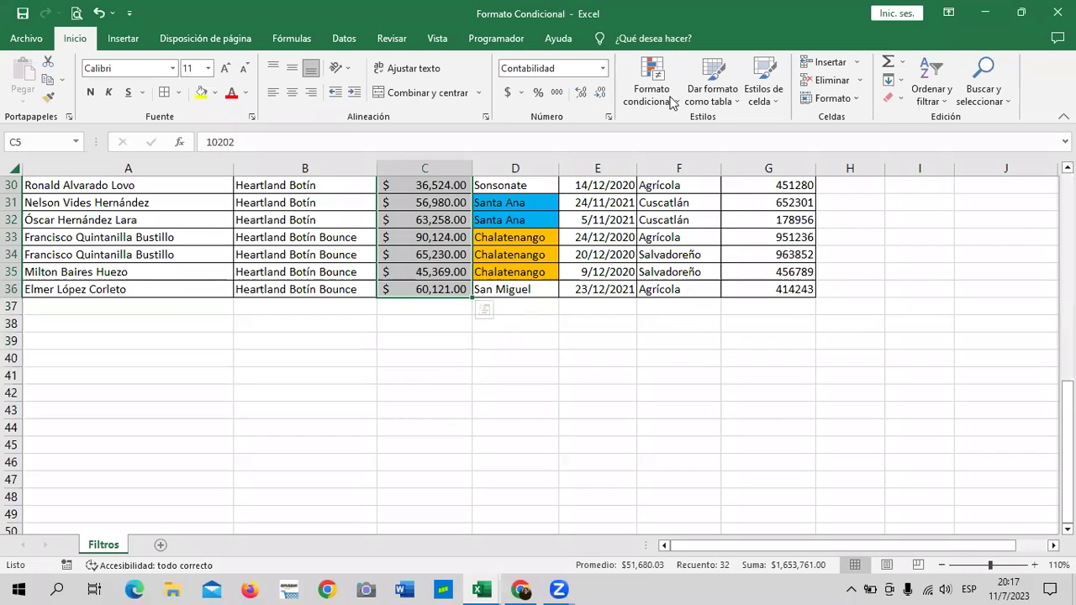
click(647, 84)
mouse_move(702, 268)
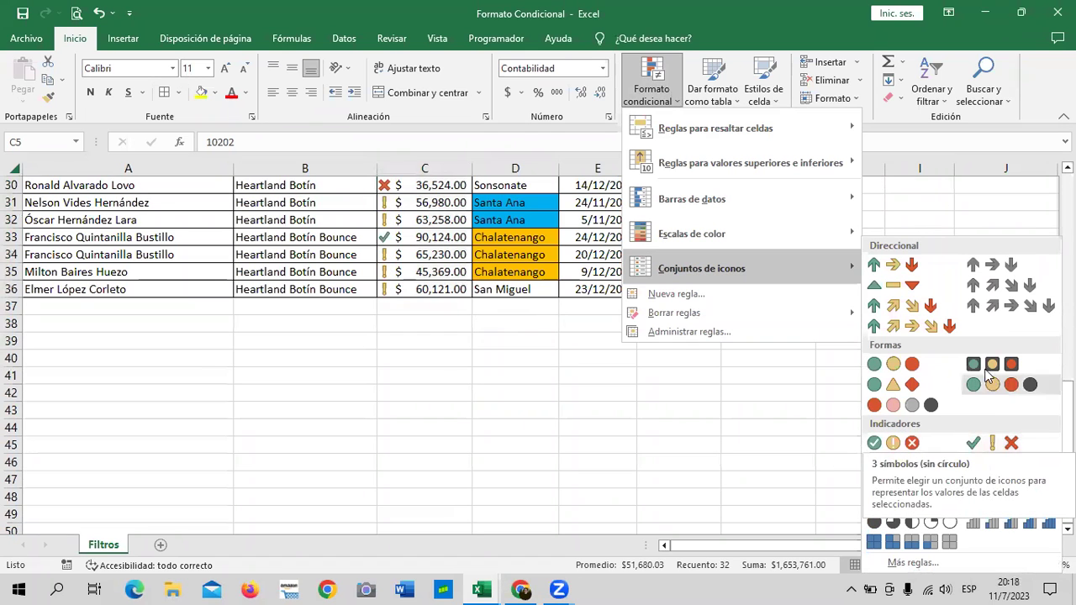
click(897, 266)
Clear the selection and scroll to view the arrows on the Pago column.
click(894, 257)
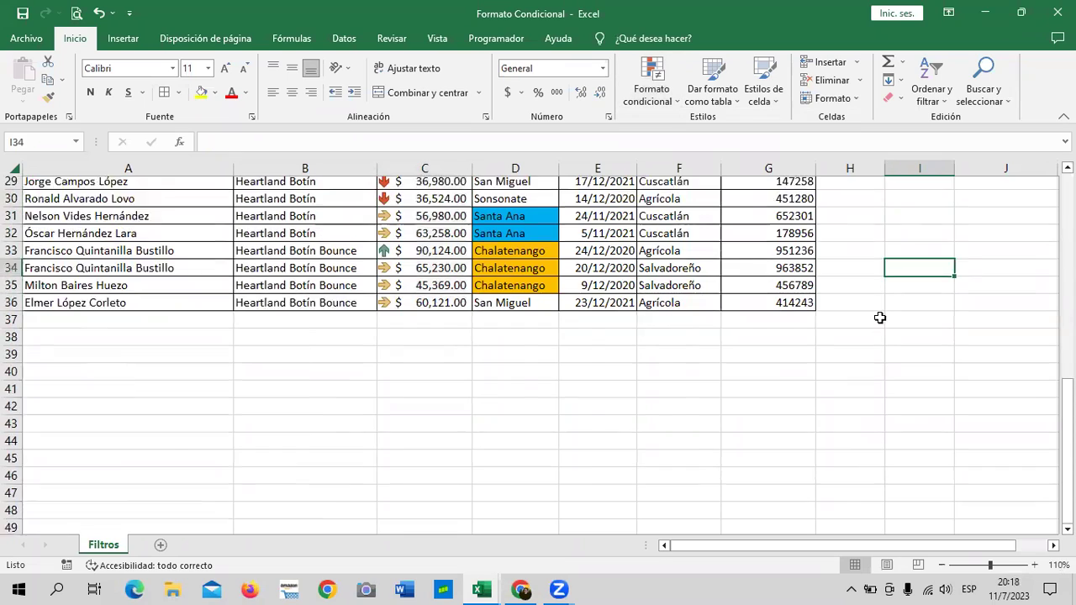
scroll(878, 323, up, 4)
scroll(878, 323, up, 3)
scroll(874, 321, up, 3)
click(894, 261)
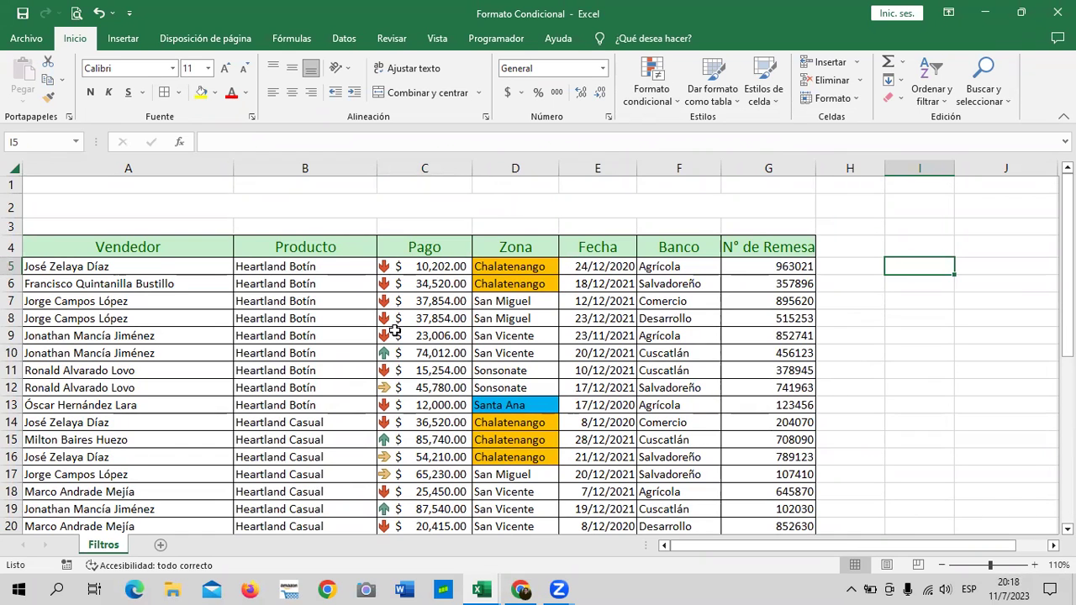
scroll(401, 365, down, 1)
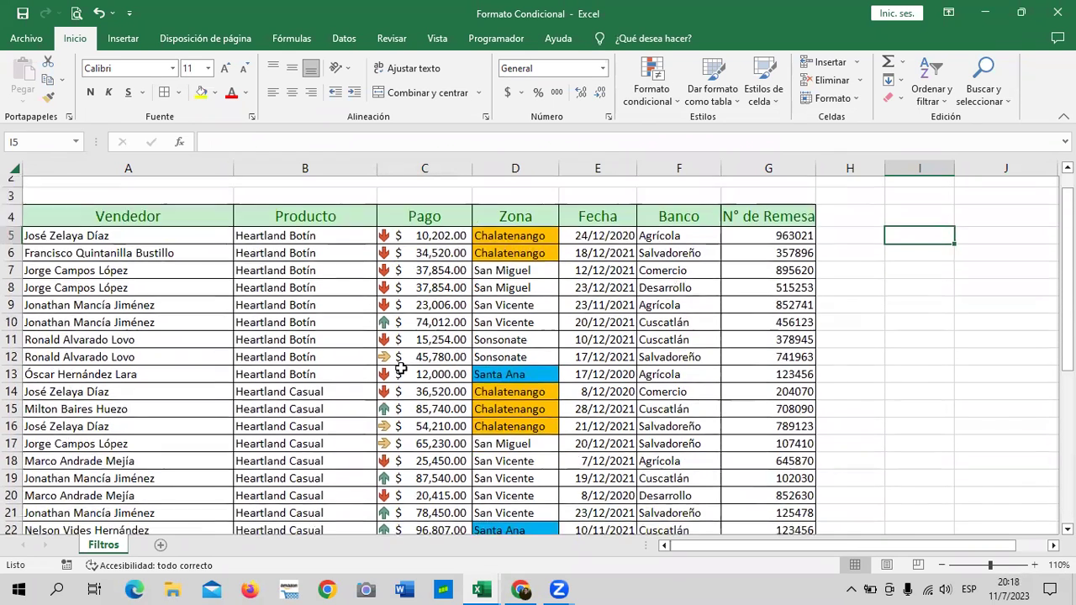
scroll(401, 367, down, 1)
Compare arrows for C10, C13 (12,000.00), C12, C16 and C23 (65,230.00), then reselect C5:C36.
click(422, 295)
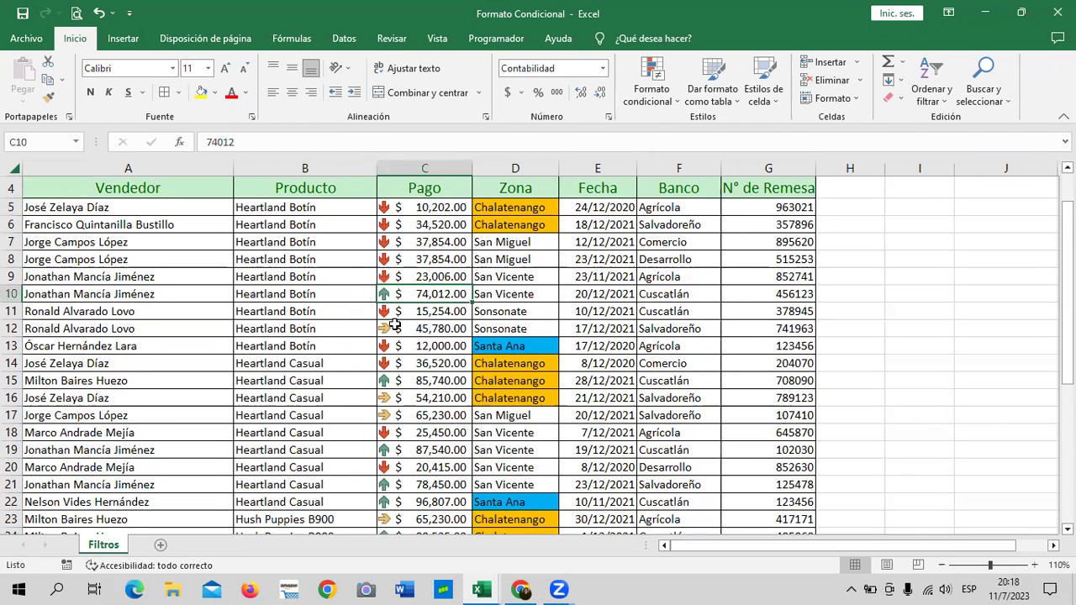
scroll(395, 325, down, 1)
click(401, 288)
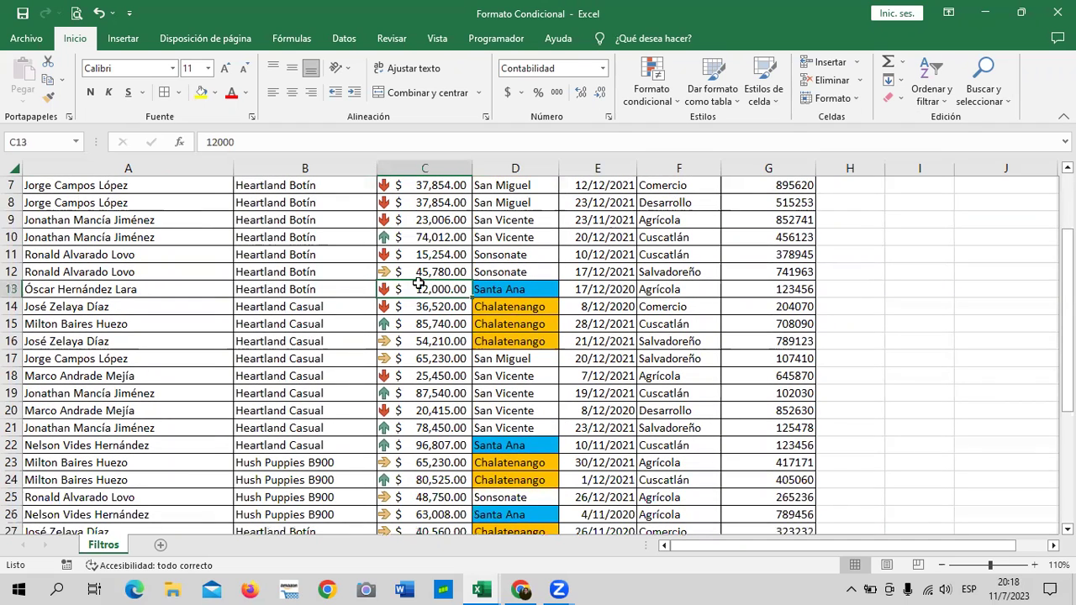
click(426, 271)
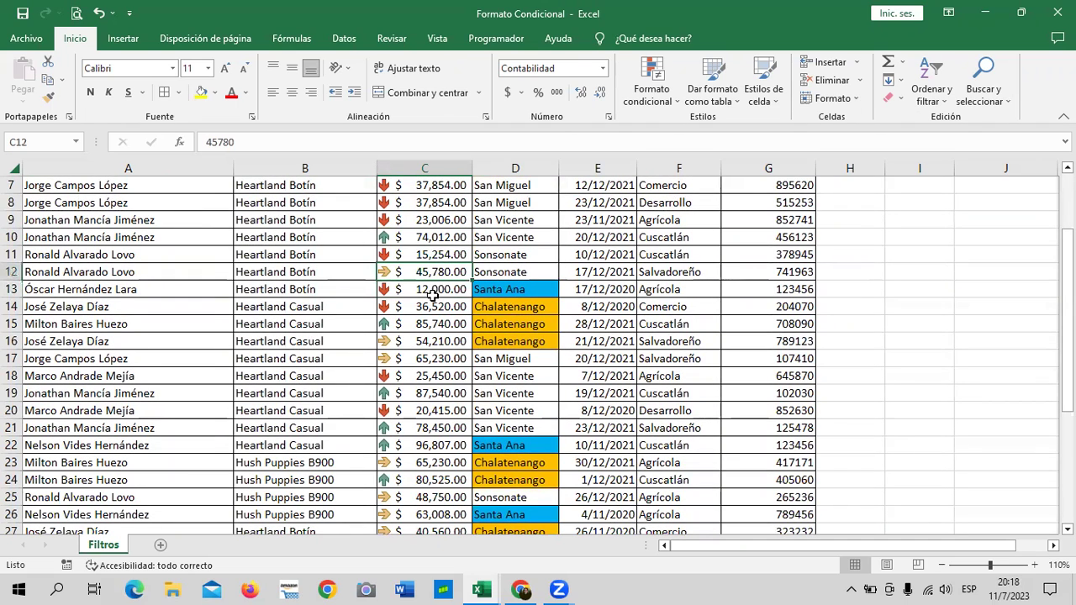
click(426, 339)
scroll(427, 366, down, 1)
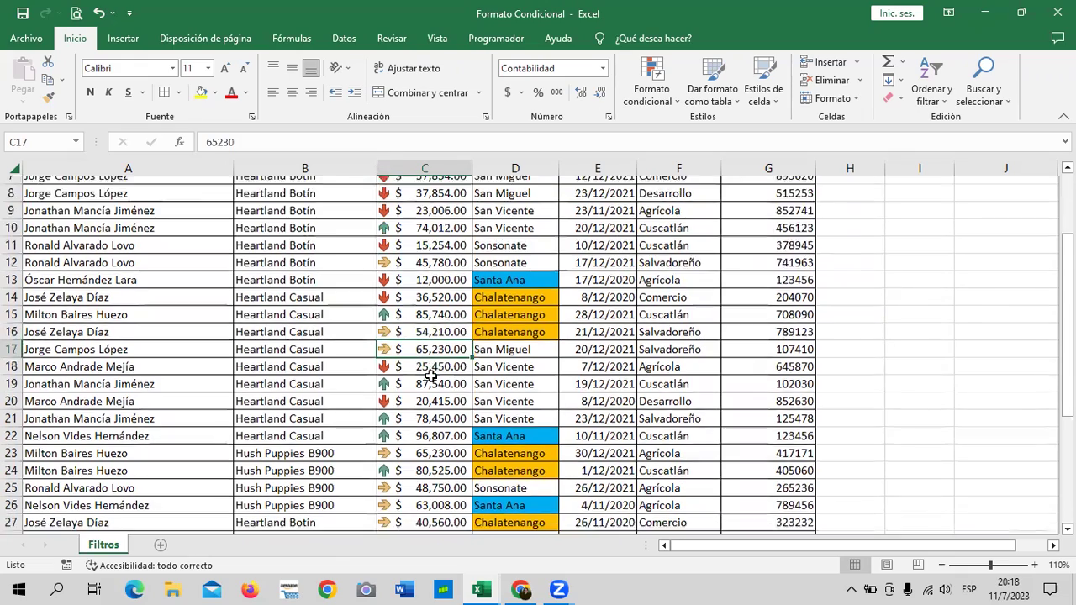
scroll(424, 364, down, 1)
click(421, 359)
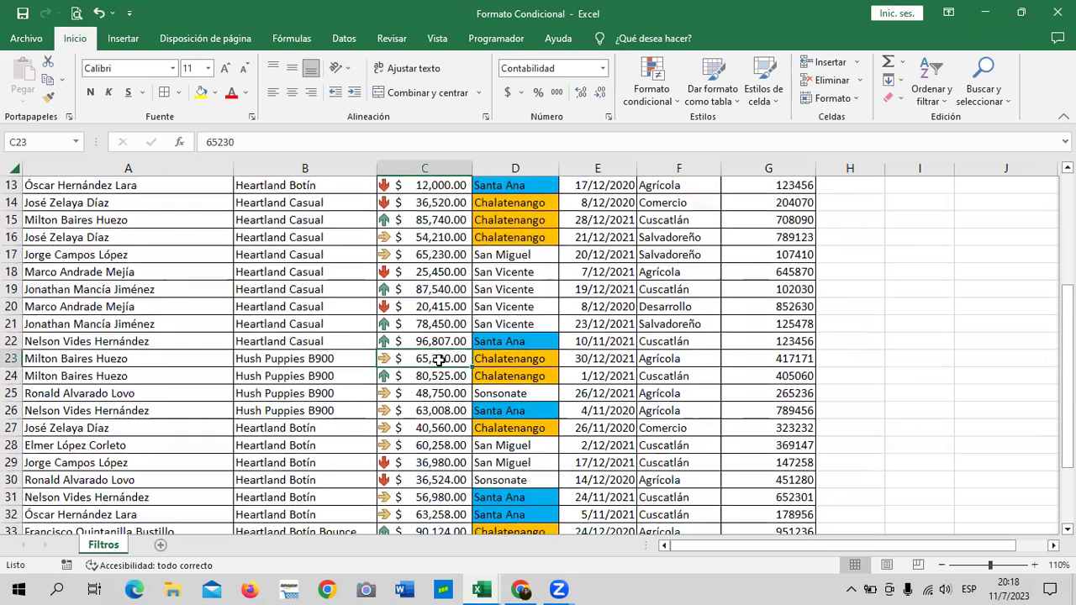
scroll(439, 376, down, 3)
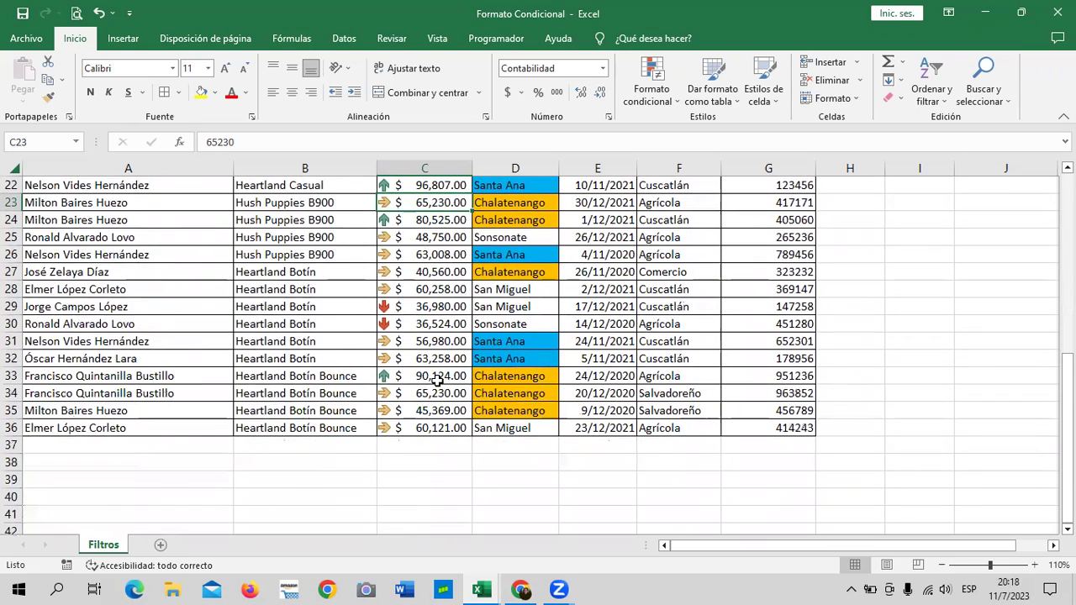
scroll(437, 370, up, 4)
scroll(437, 358, up, 3)
mouse_move(444, 264)
mouse_down()
mouse_move(379, 544)
mouse_move(417, 509)
mouse_up()
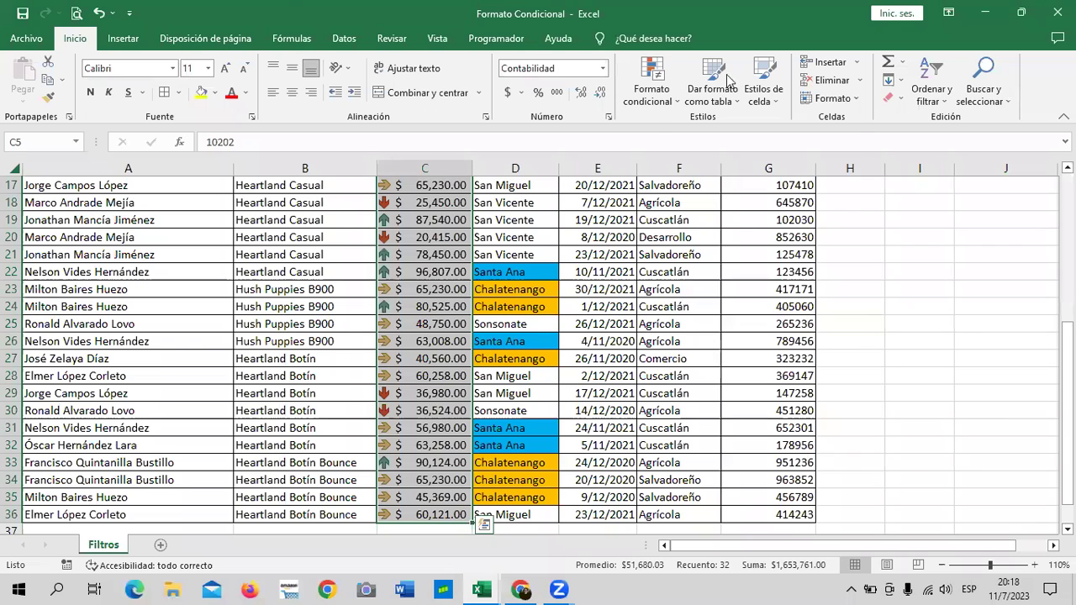
Clear the arrow icon rules from the selected Pago cells and reopen Formato condicional.
click(676, 101)
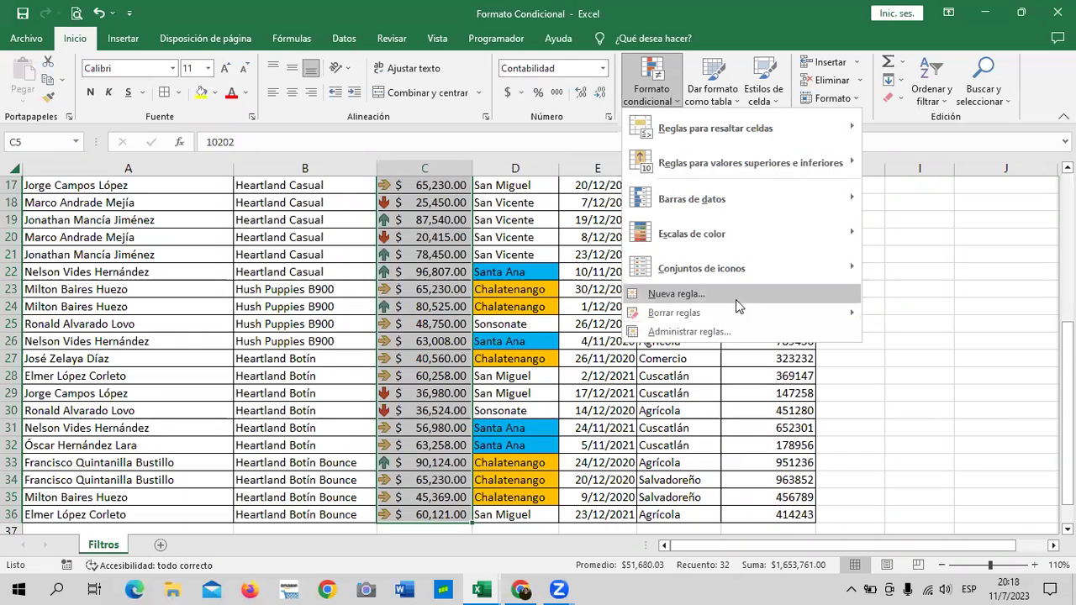
click(973, 314)
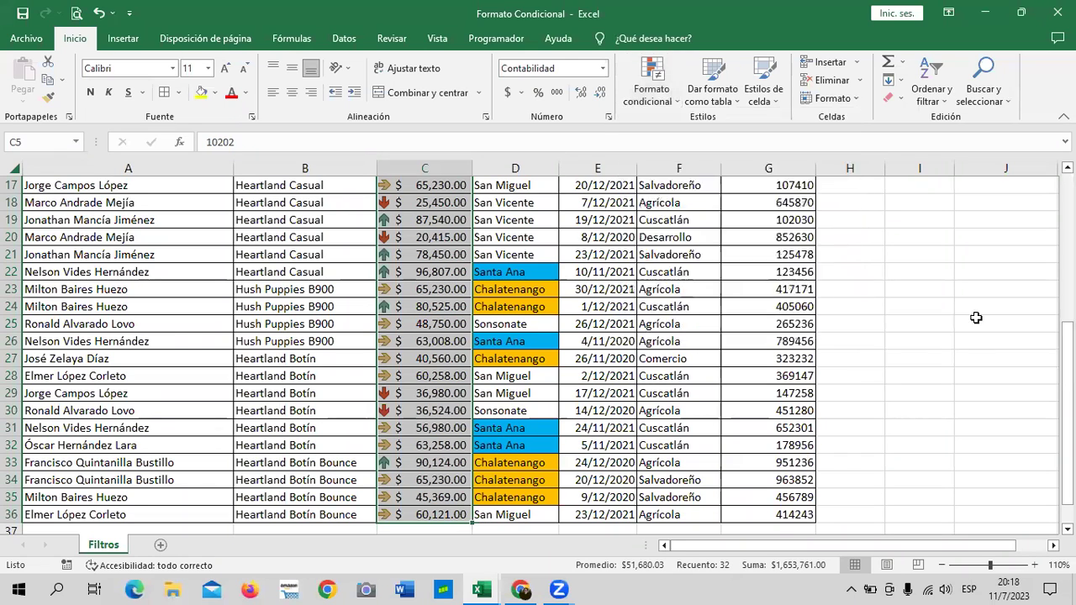
click(672, 101)
mouse_move(675, 313)
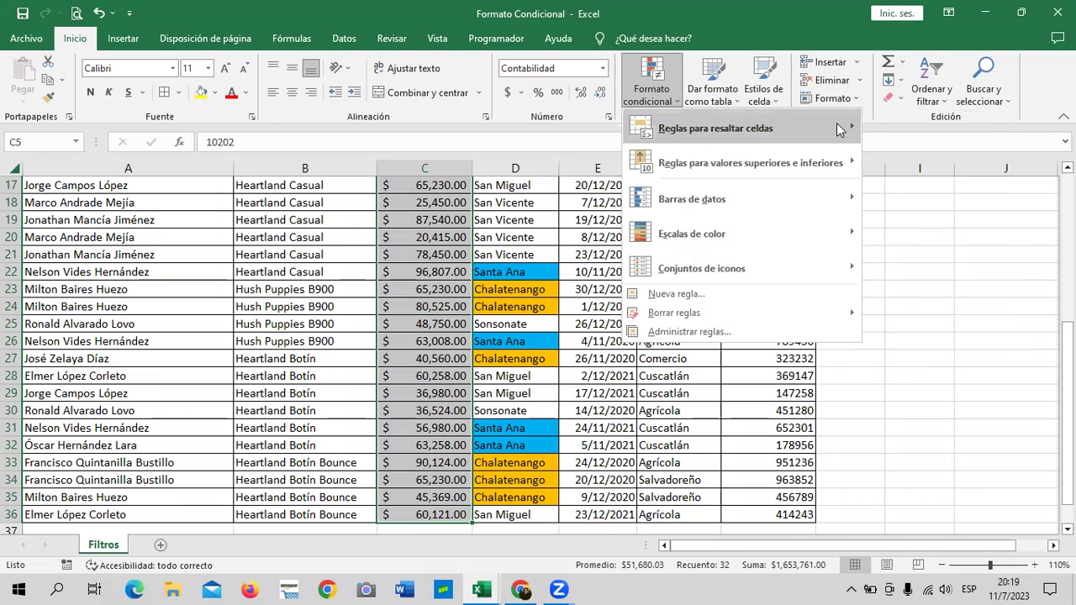
Add a Valores duplicados rule to the Pago amounts with a custom light blue fill.
mouse_move(716, 128)
click(955, 335)
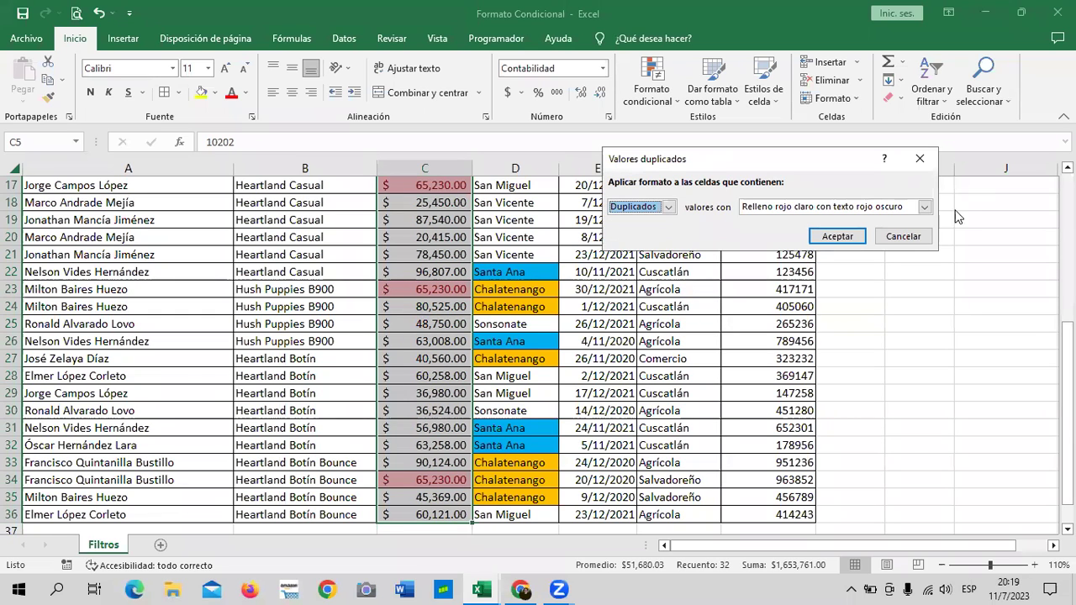
click(926, 207)
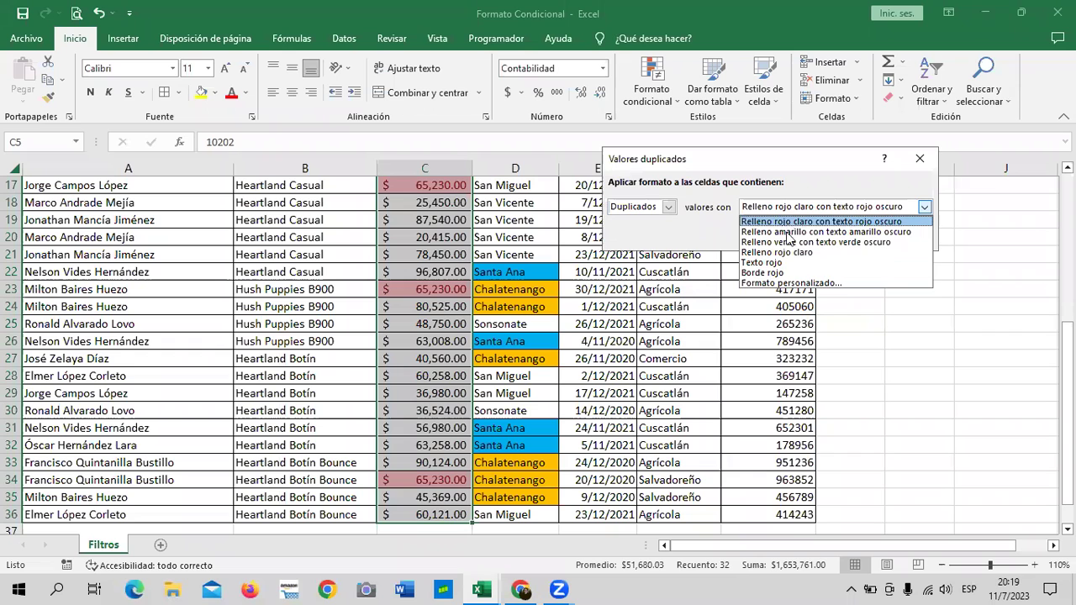
click(790, 284)
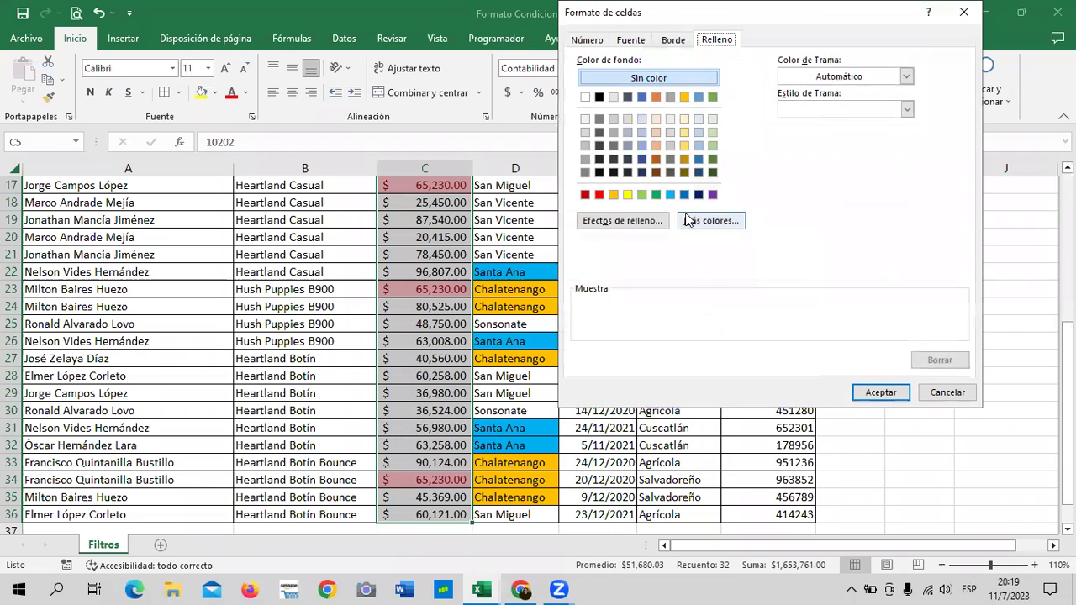
click(641, 146)
click(887, 392)
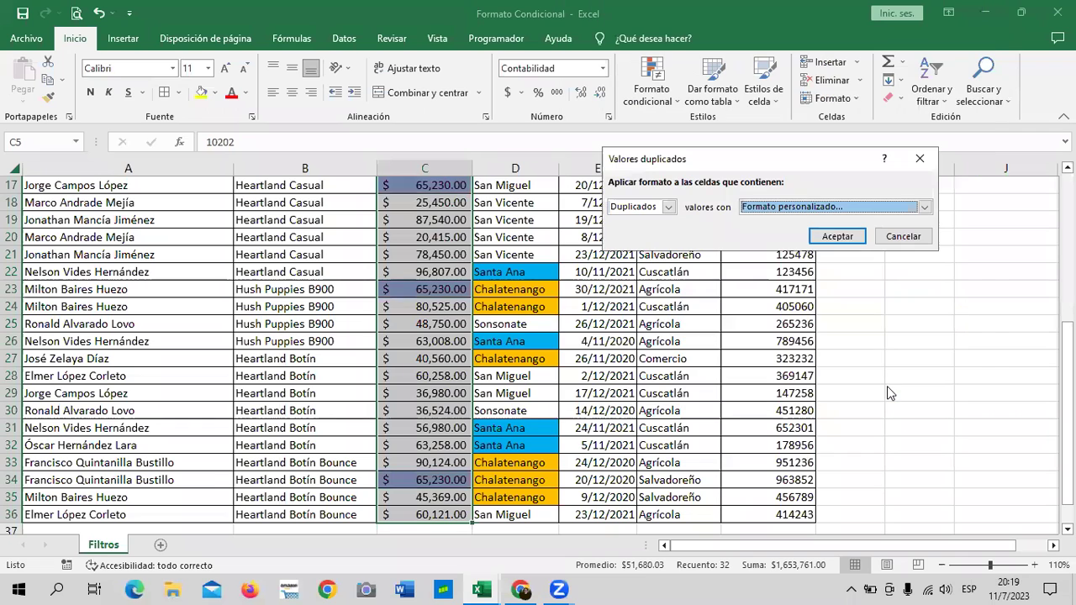
click(848, 237)
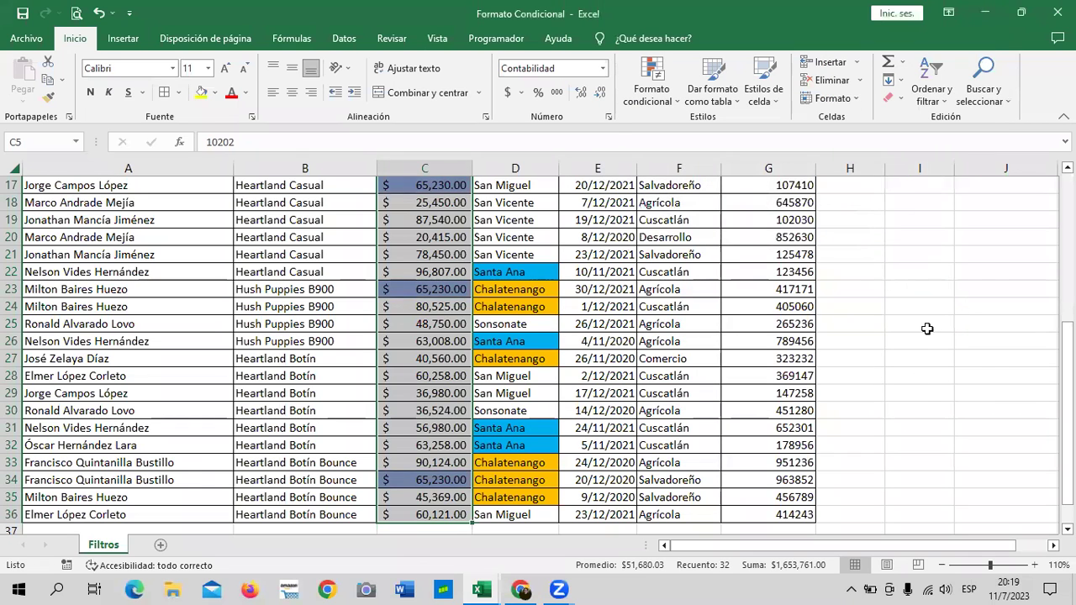
click(925, 326)
scroll(496, 332, up, 4)
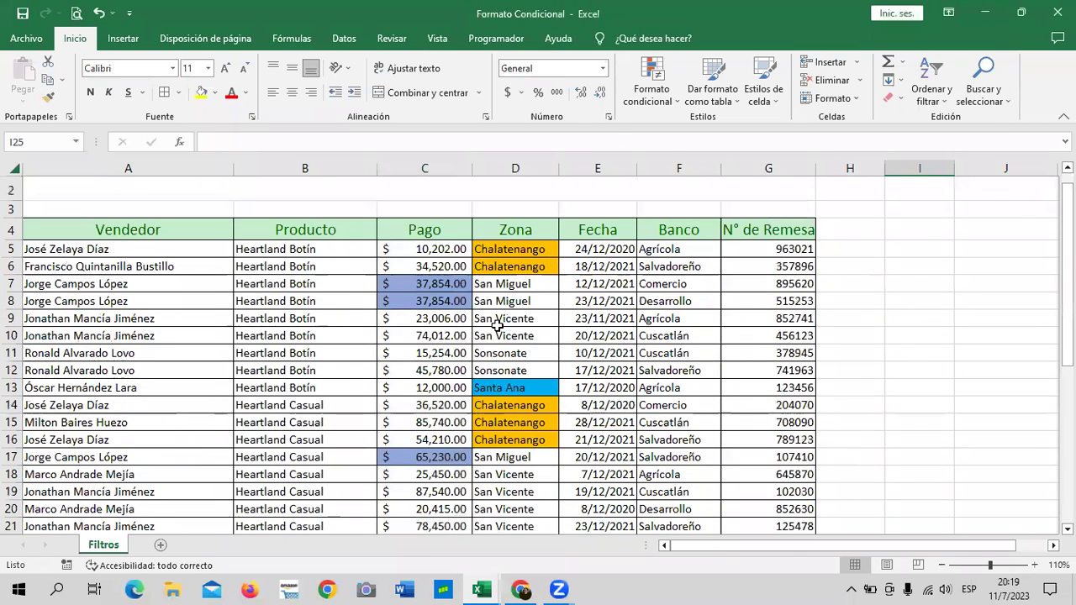
scroll(498, 324, down, 1)
scroll(498, 324, down, 2)
scroll(498, 324, down, 3)
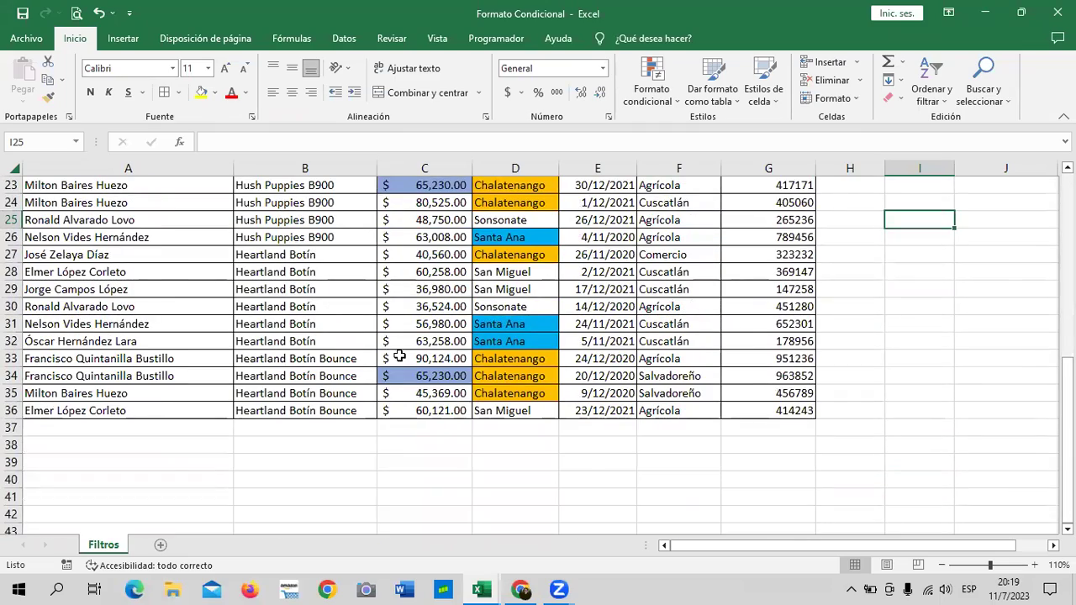
scroll(400, 345, up, 2)
scroll(413, 343, up, 2)
scroll(415, 342, up, 2)
scroll(415, 342, up, 1)
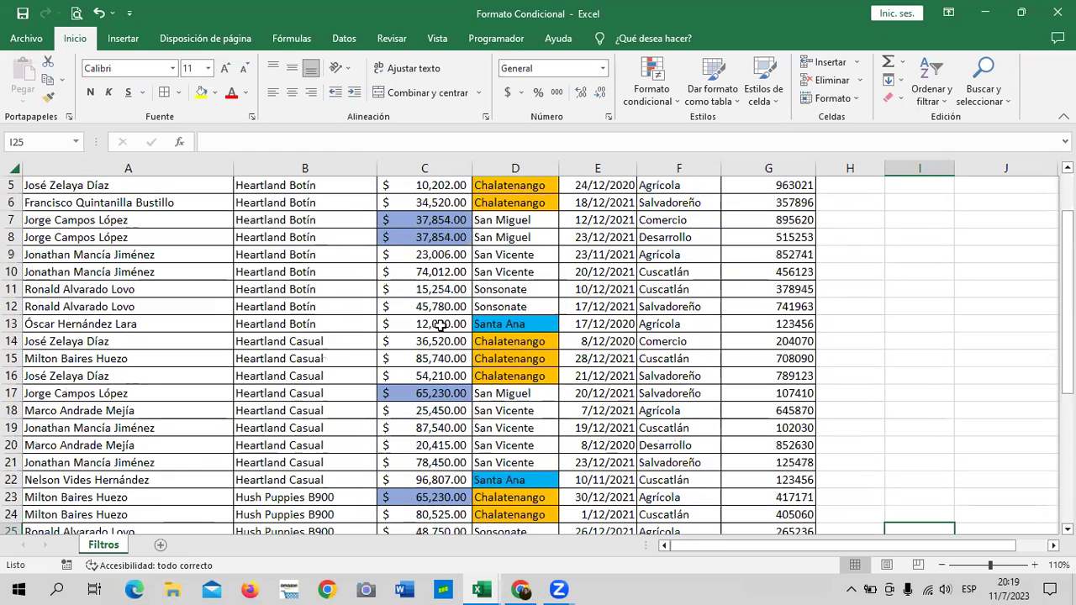
click(418, 237)
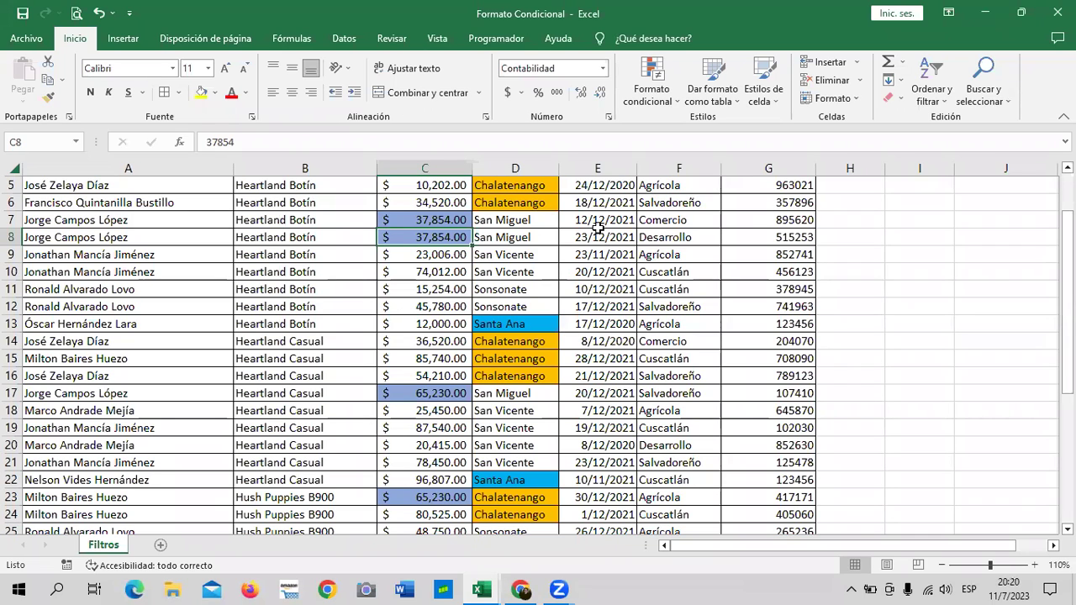
scroll(428, 336, down, 3)
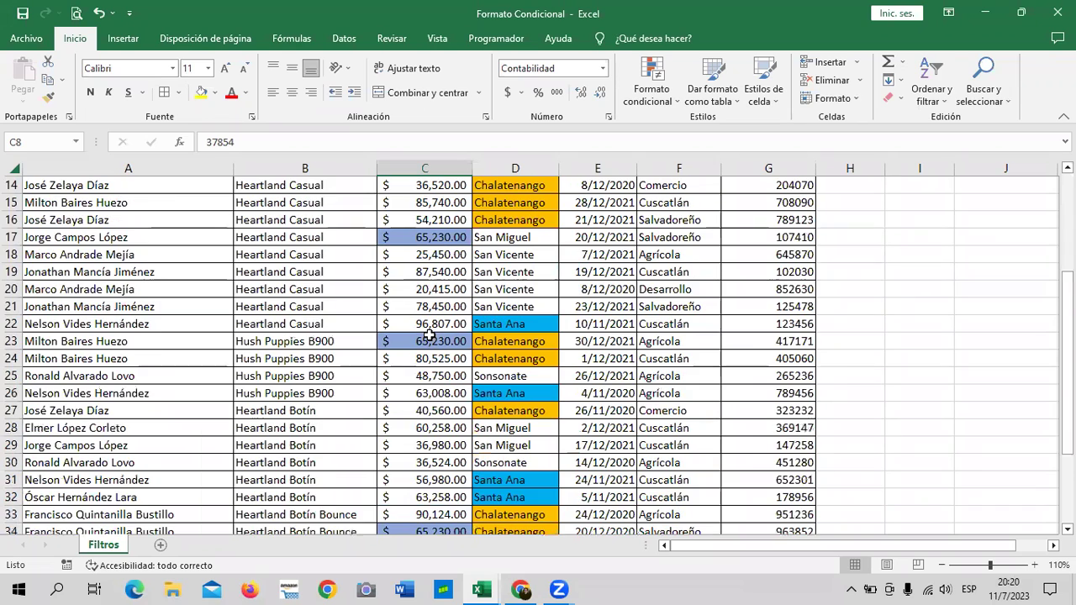
scroll(428, 338, down, 3)
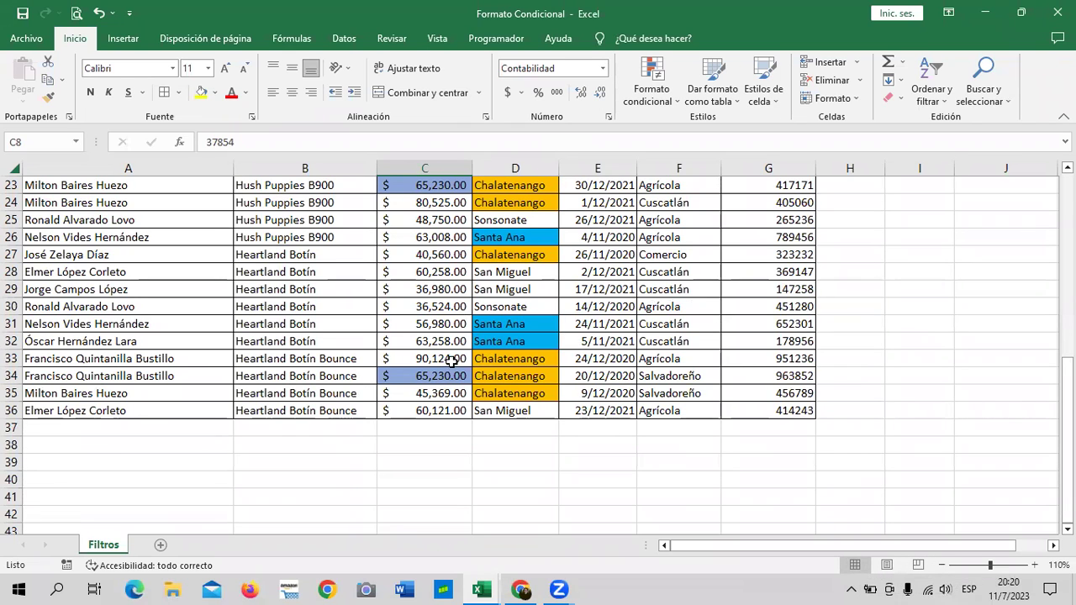
scroll(423, 364, up, 2)
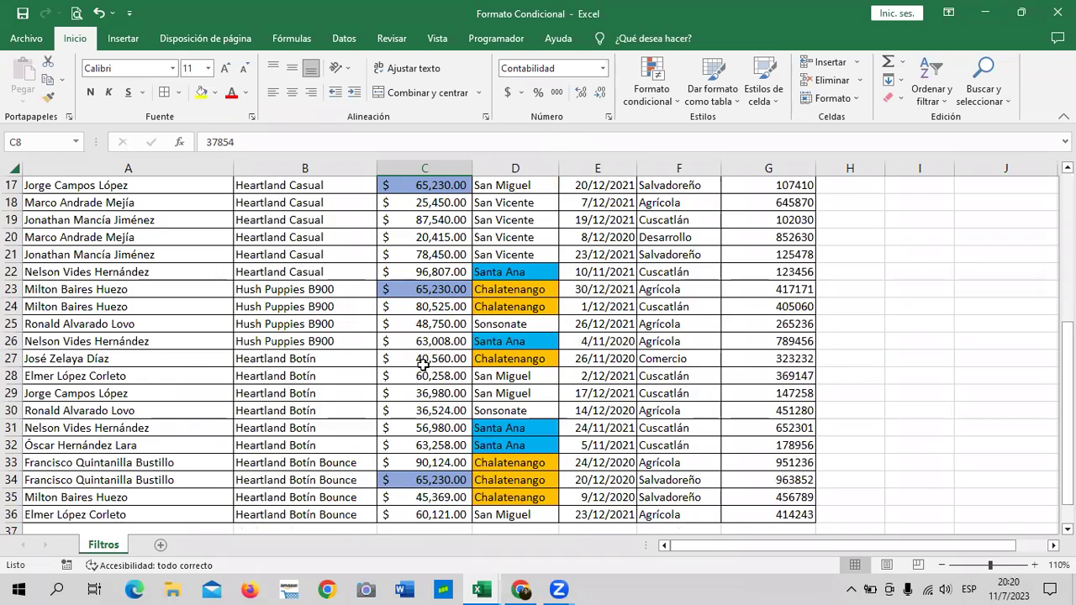
scroll(423, 363, up, 3)
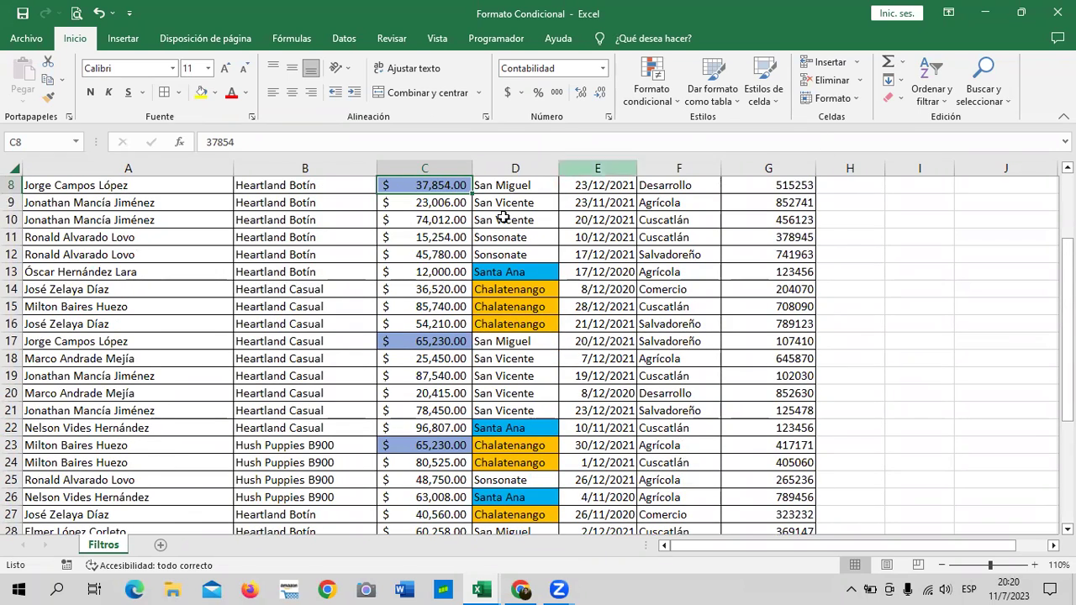
scroll(426, 304, up, 1)
scroll(427, 301, up, 2)
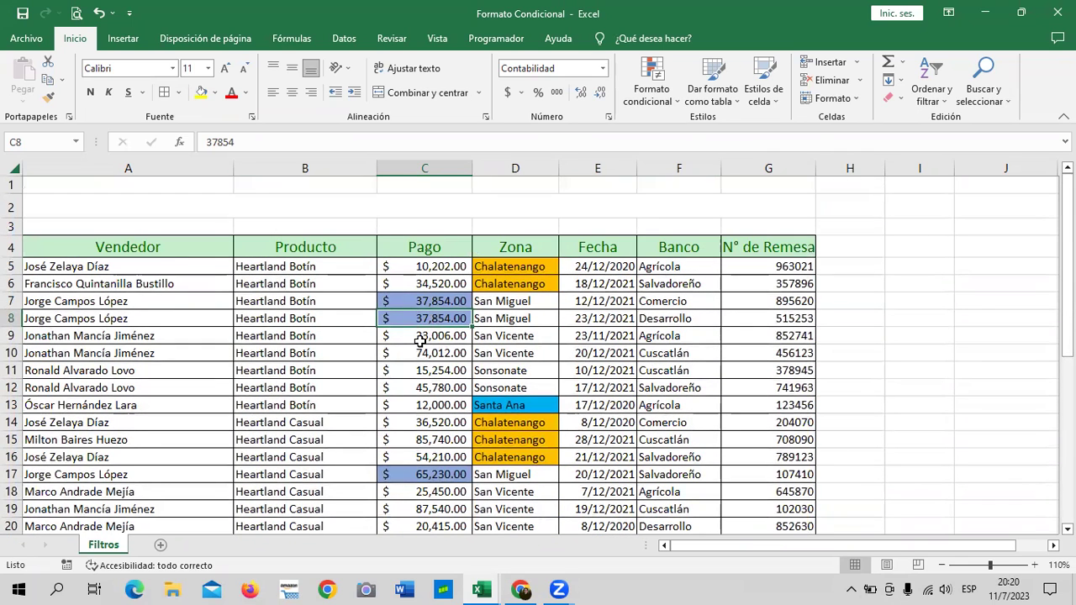
scroll(454, 328, down, 1)
scroll(454, 370, down, 1)
scroll(454, 382, down, 1)
scroll(454, 382, down, 1)
scroll(454, 383, down, 1)
scroll(454, 383, down, 1)
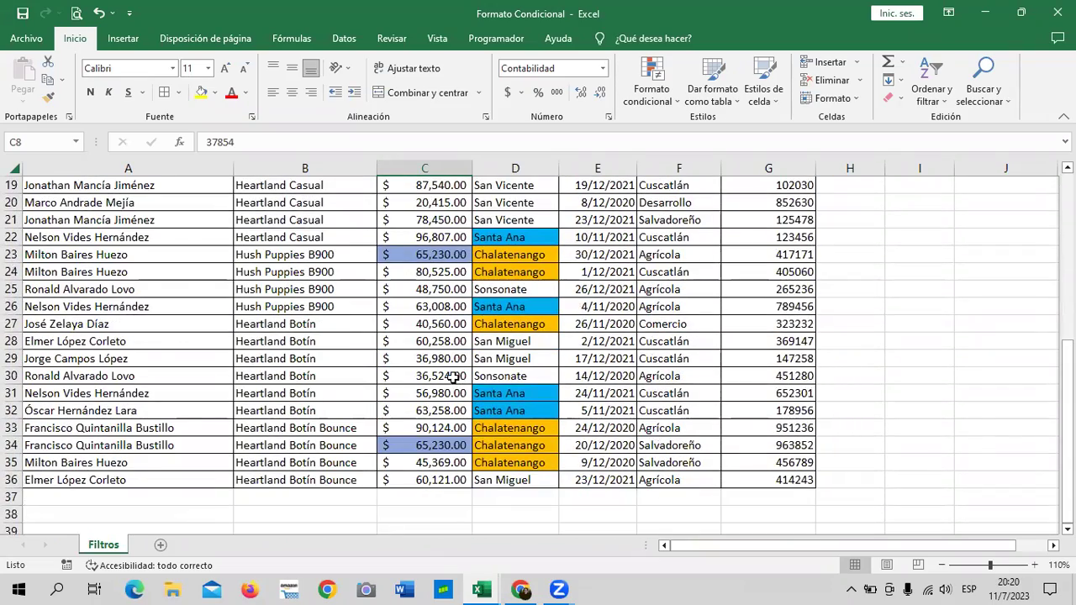
scroll(452, 376, up, 2)
scroll(450, 369, up, 3)
click(446, 206)
Select the Pago values C5:C36 and clear all existing conditional formatting rules.
drag(445, 206, 428, 531)
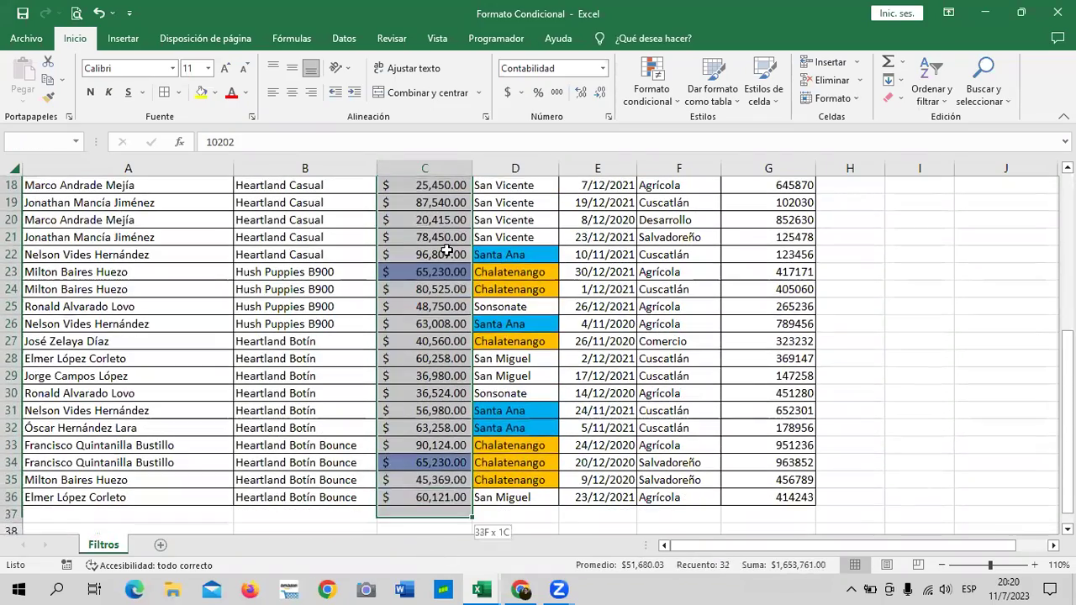
drag(429, 532, 424, 501)
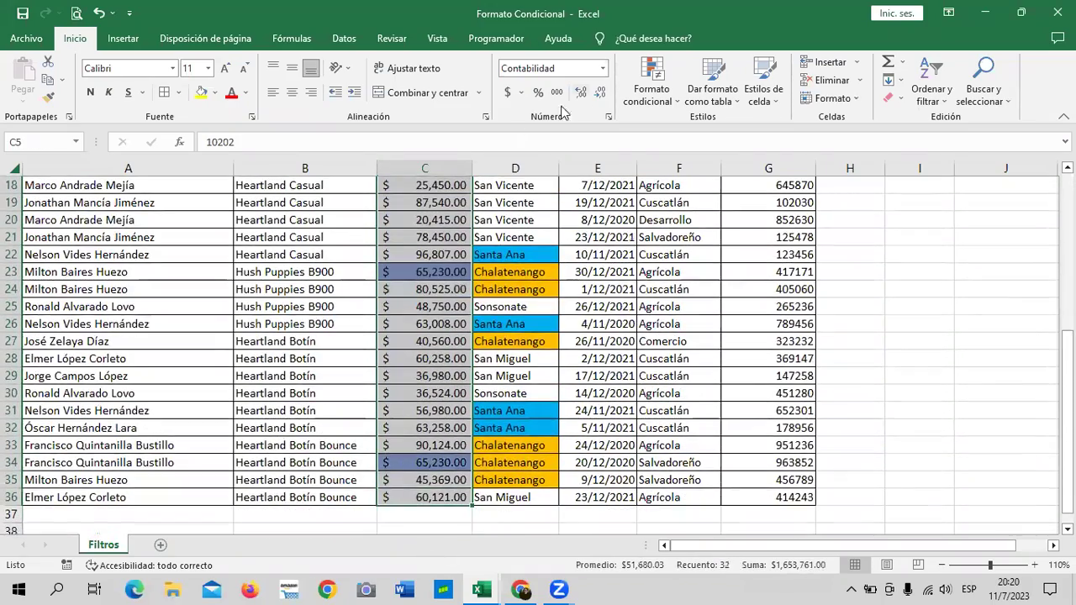
click(665, 100)
mouse_move(740, 268)
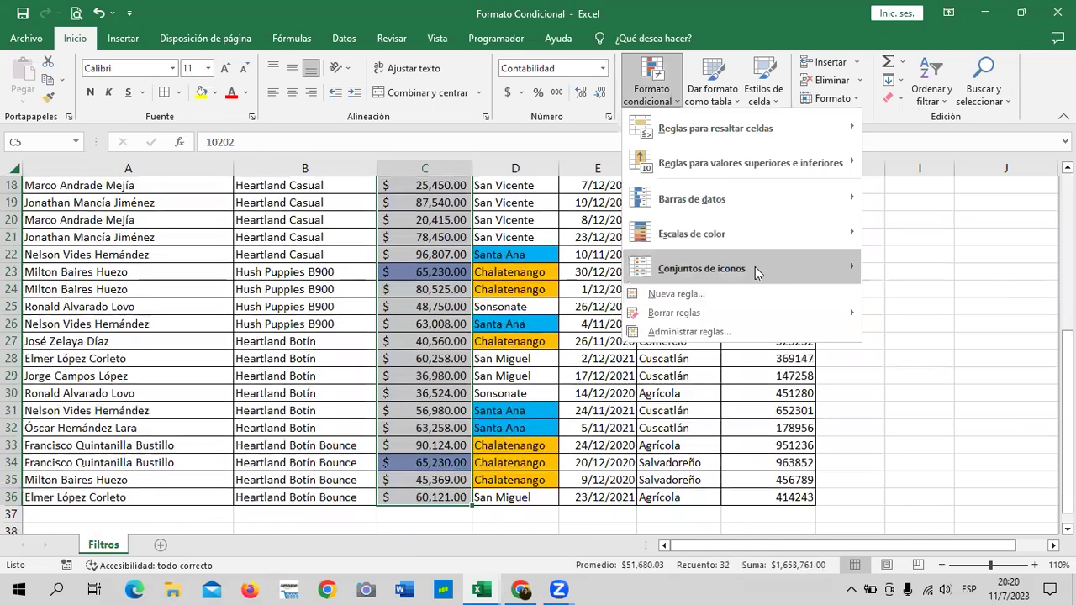
mouse_move(674, 313)
click(979, 339)
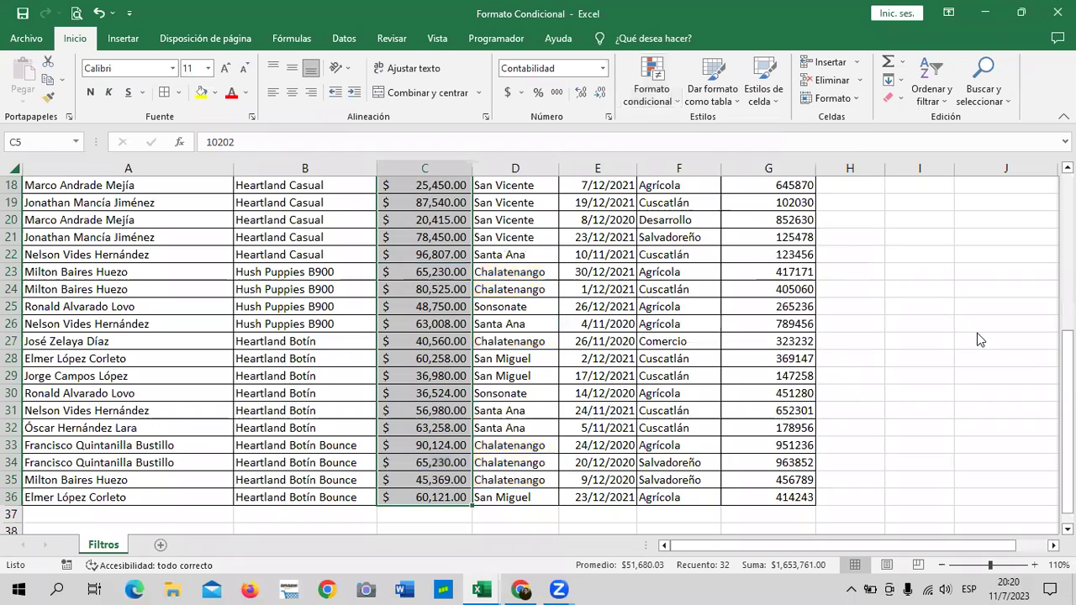
click(676, 99)
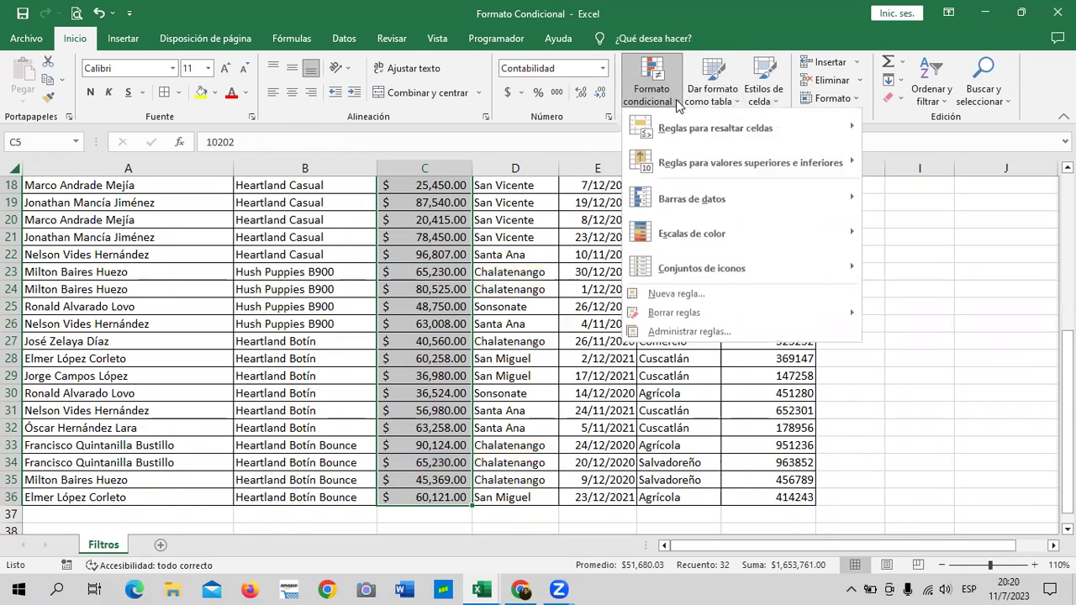
mouse_move(715, 127)
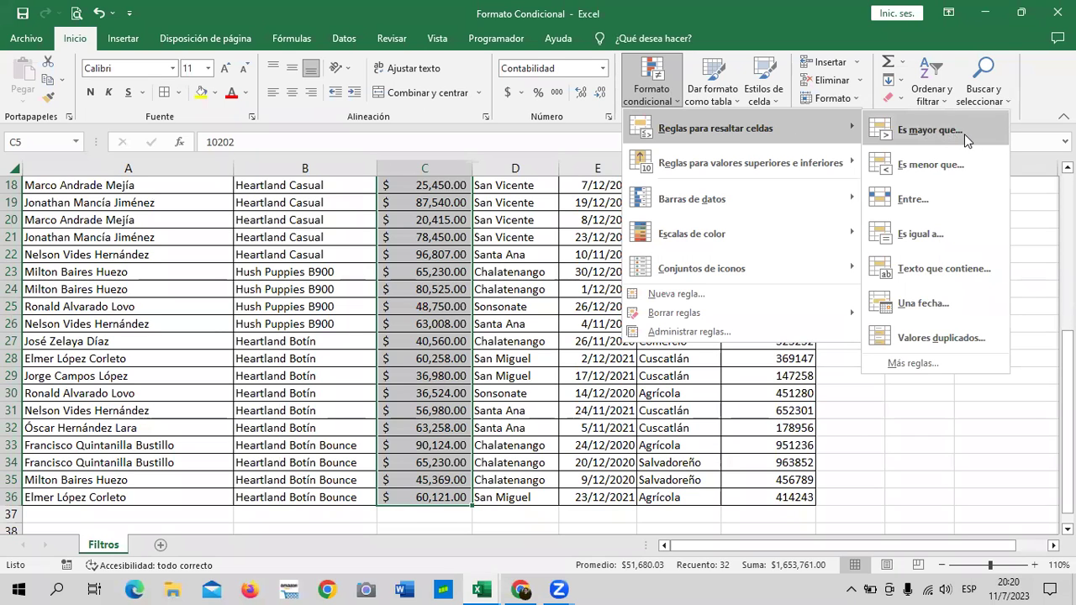
Create an Entre rule with bounds 80000 and 90000, keeping the light red fill with dark red text.
click(959, 199)
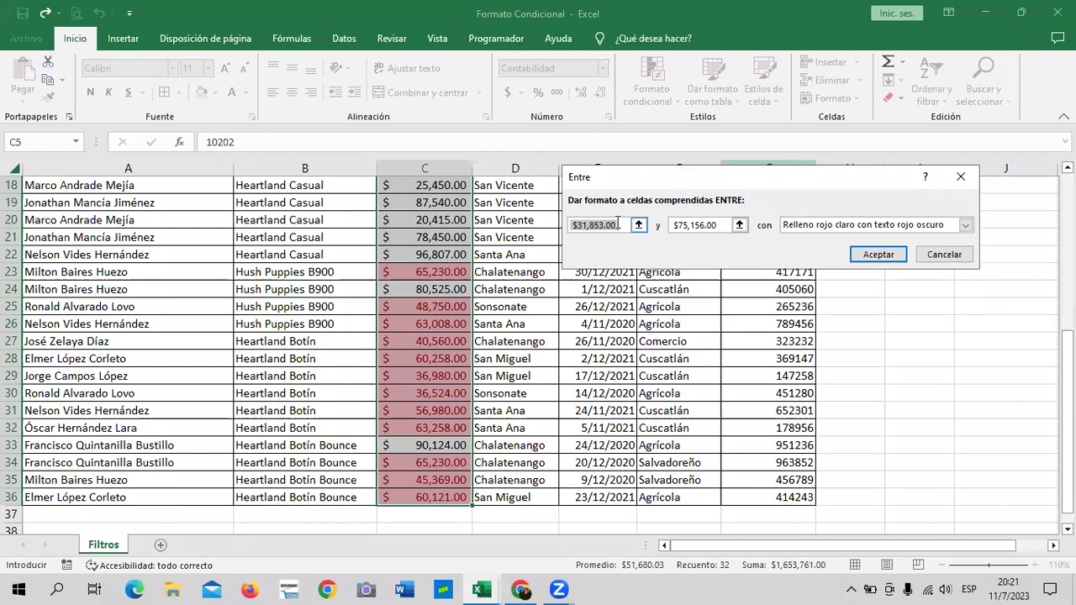
key(BackSpace)
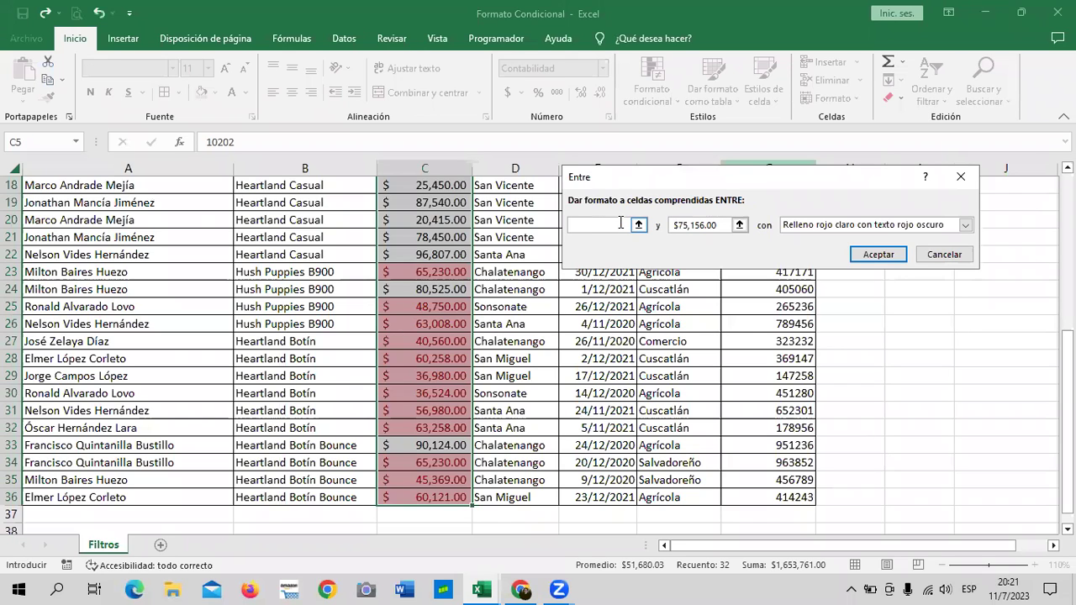
text(8)
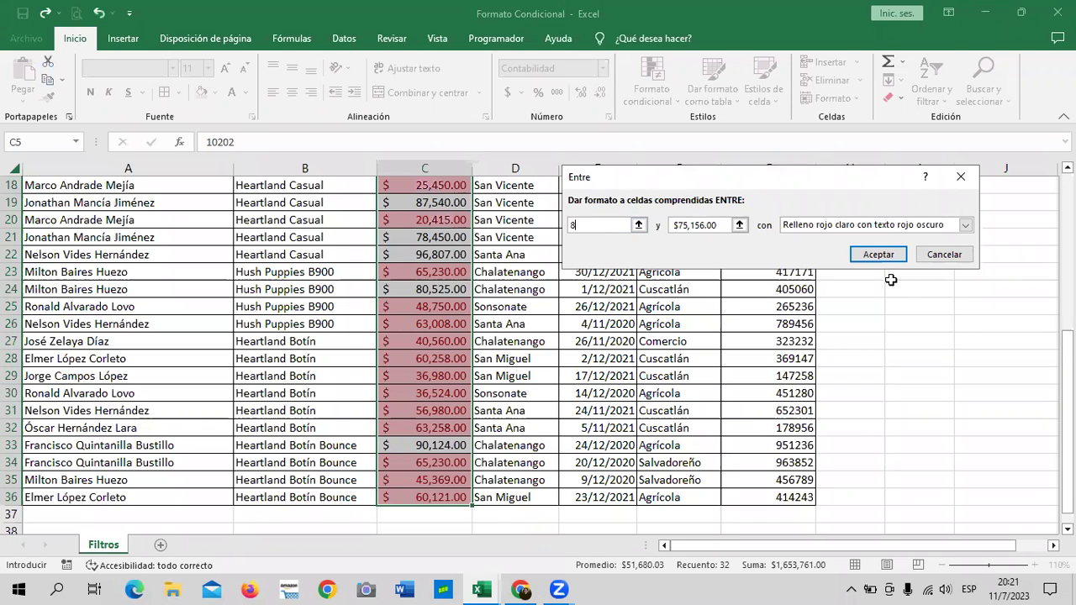
text(0000)
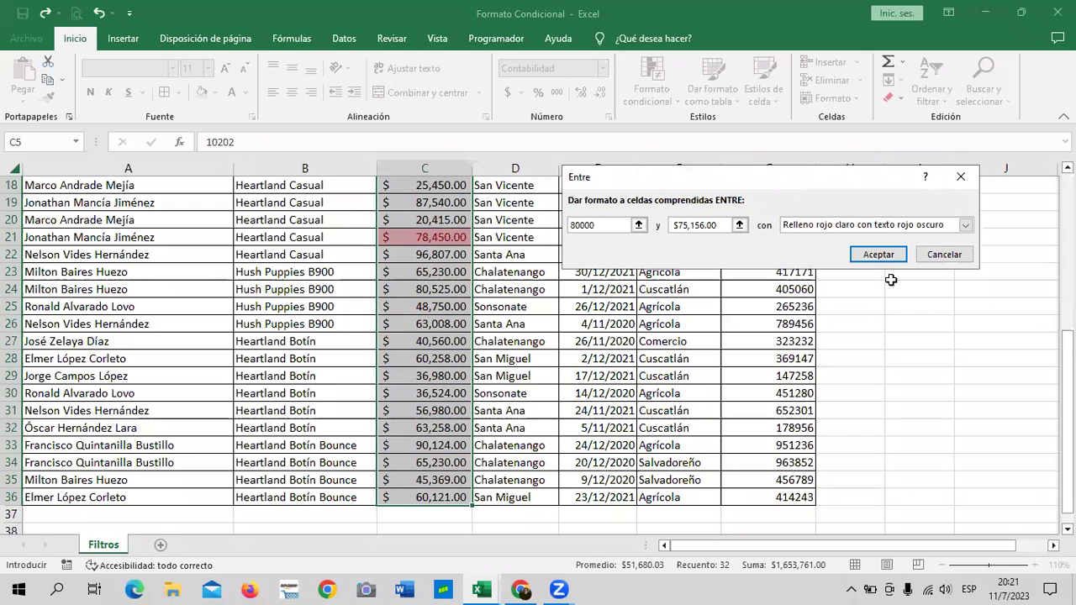
click(725, 226)
key(BackSpace)
key(BackSpace)
key(BackSpace)
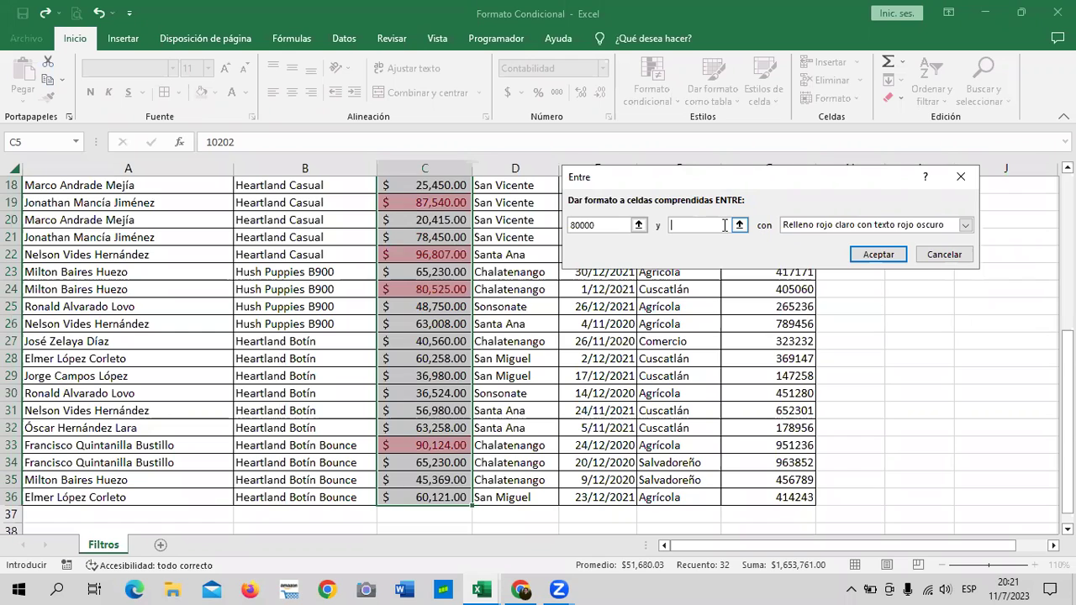
text(90)
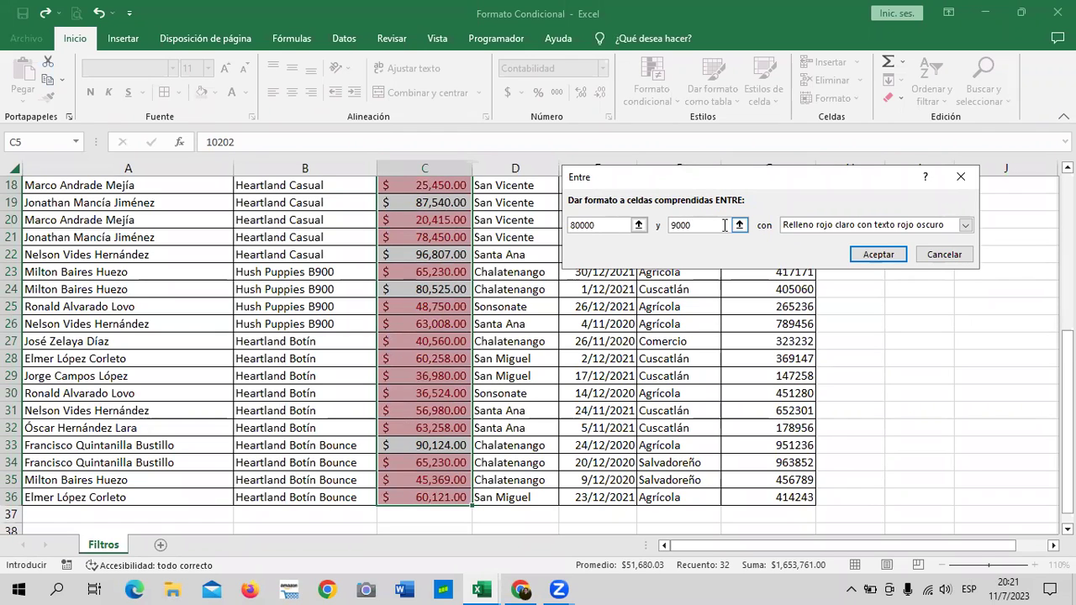
text(0)
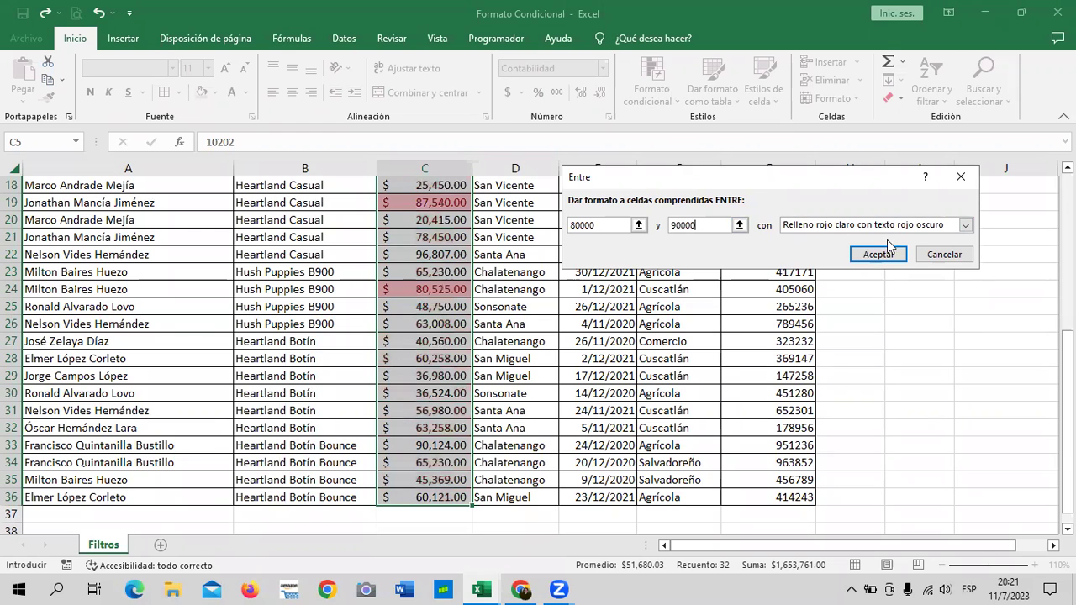
click(879, 254)
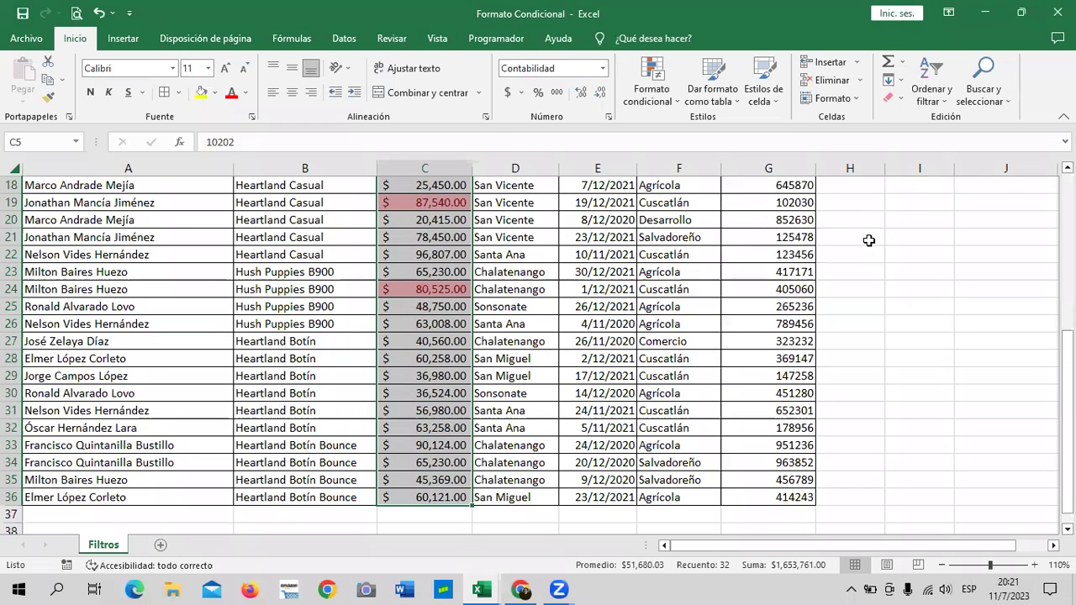
click(395, 446)
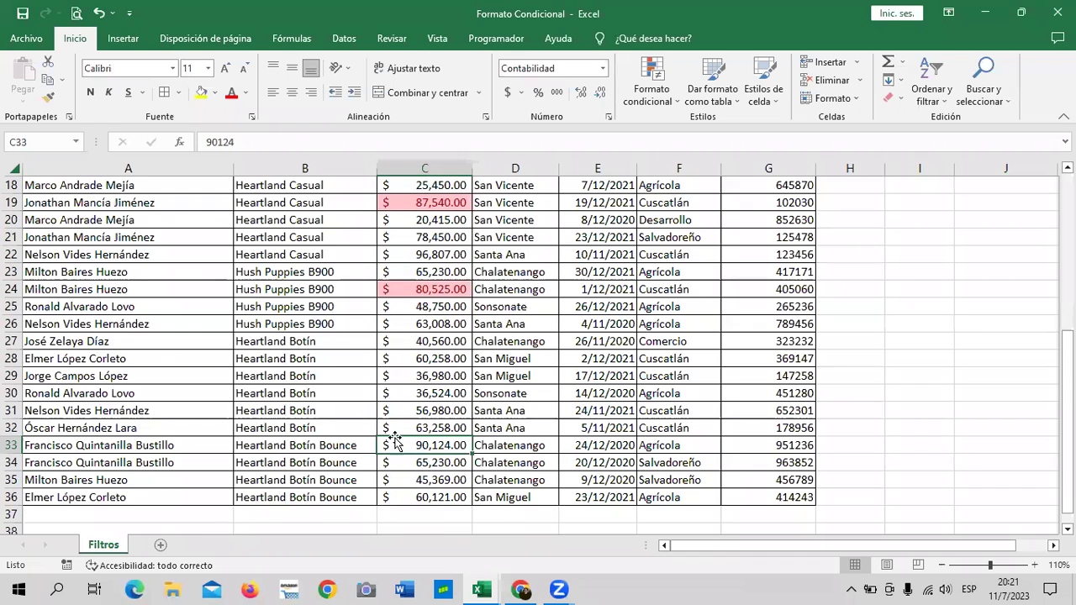
click(415, 288)
scroll(415, 288, up, 2)
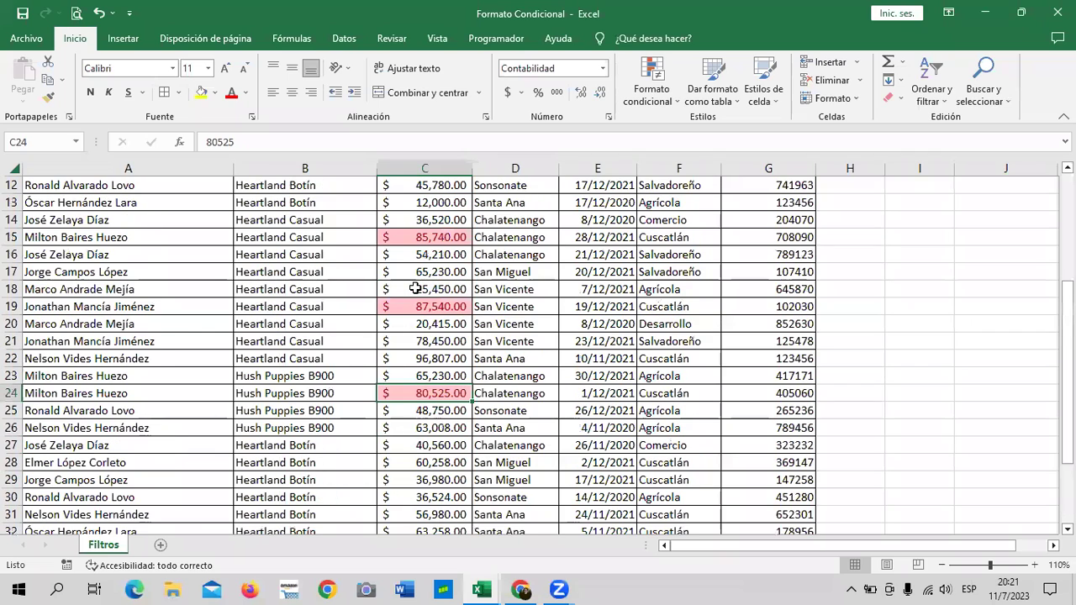
scroll(412, 294, up, 1)
scroll(414, 301, up, 2)
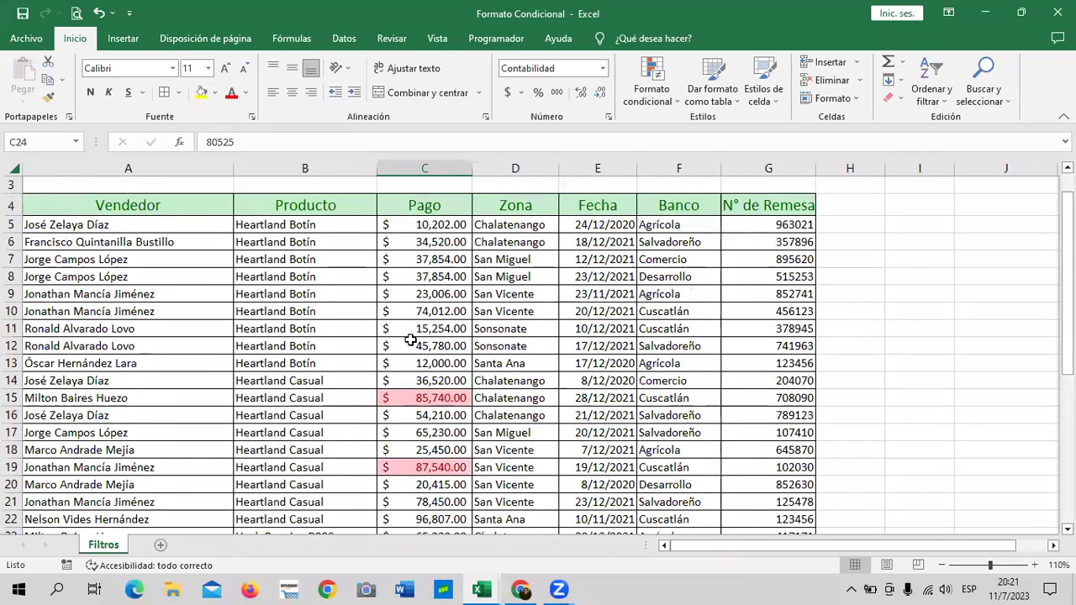
scroll(412, 320, down, 2)
scroll(559, 350, down, 2)
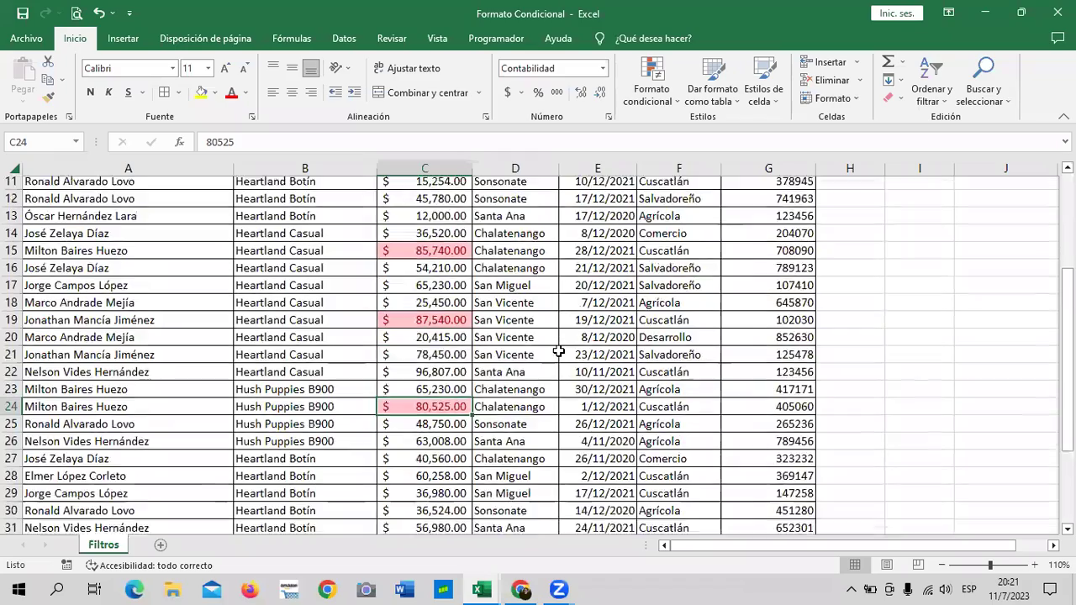
scroll(558, 350, down, 1)
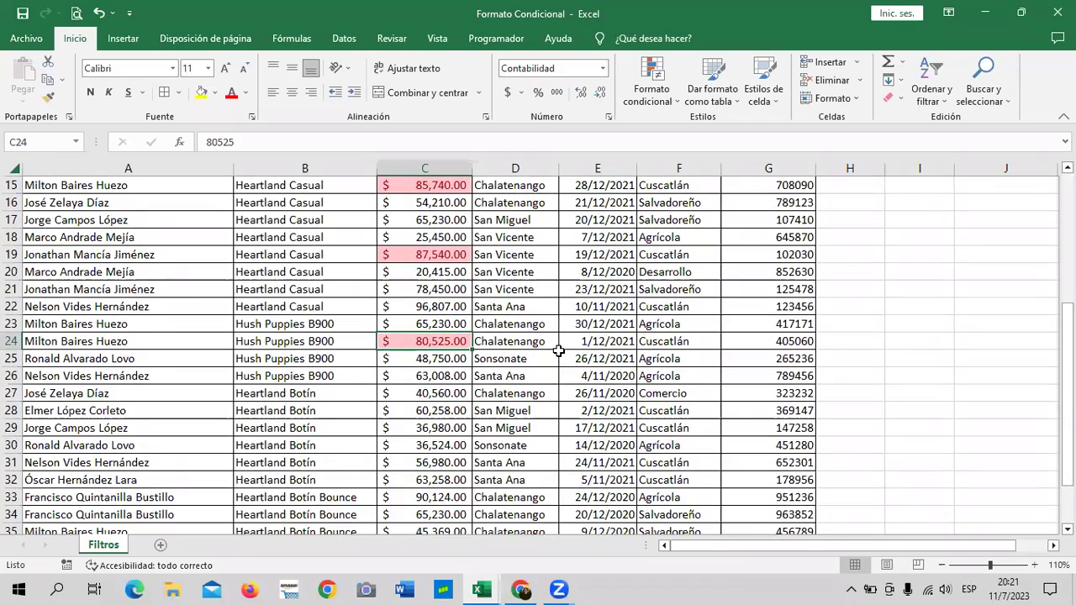
scroll(559, 350, down, 1)
scroll(555, 349, down, 1)
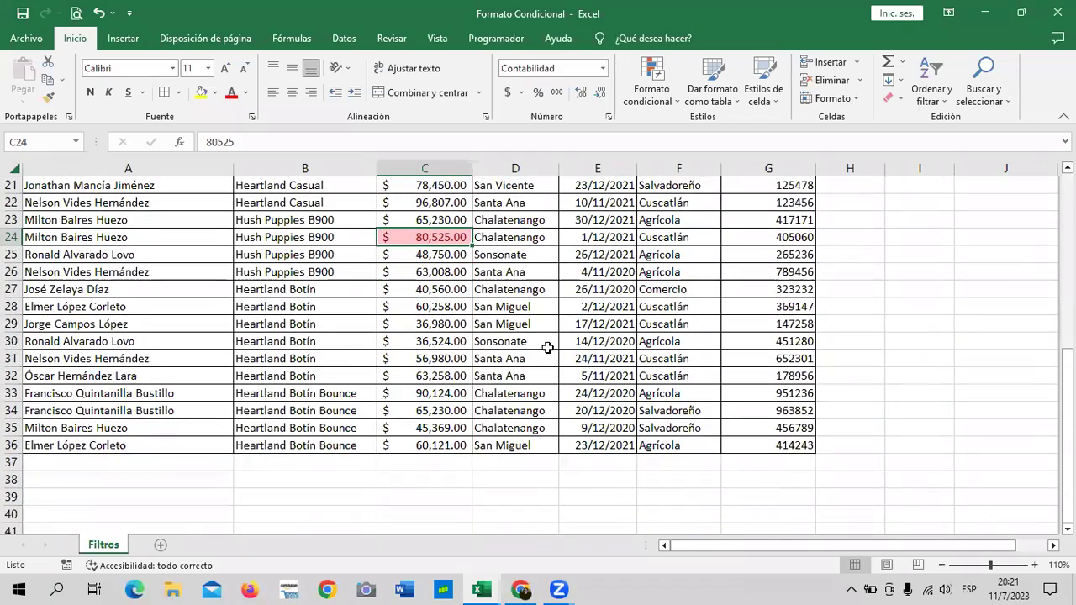
scroll(433, 417, up, 2)
scroll(431, 409, up, 3)
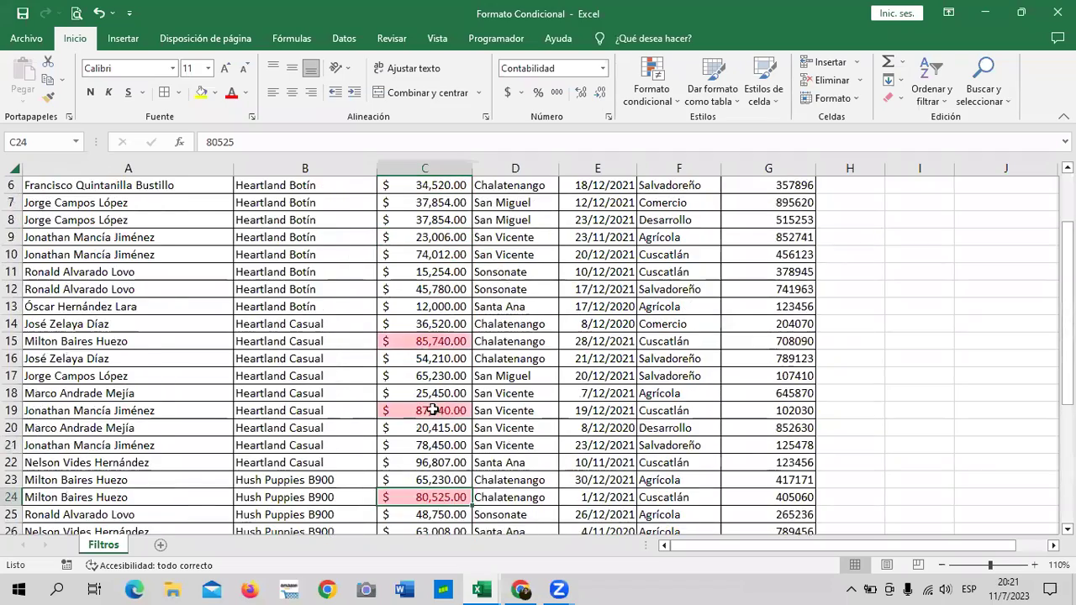
scroll(426, 305, up, 2)
mouse_move(424, 256)
mouse_down()
mouse_move(406, 580)
mouse_move(419, 461)
mouse_up()
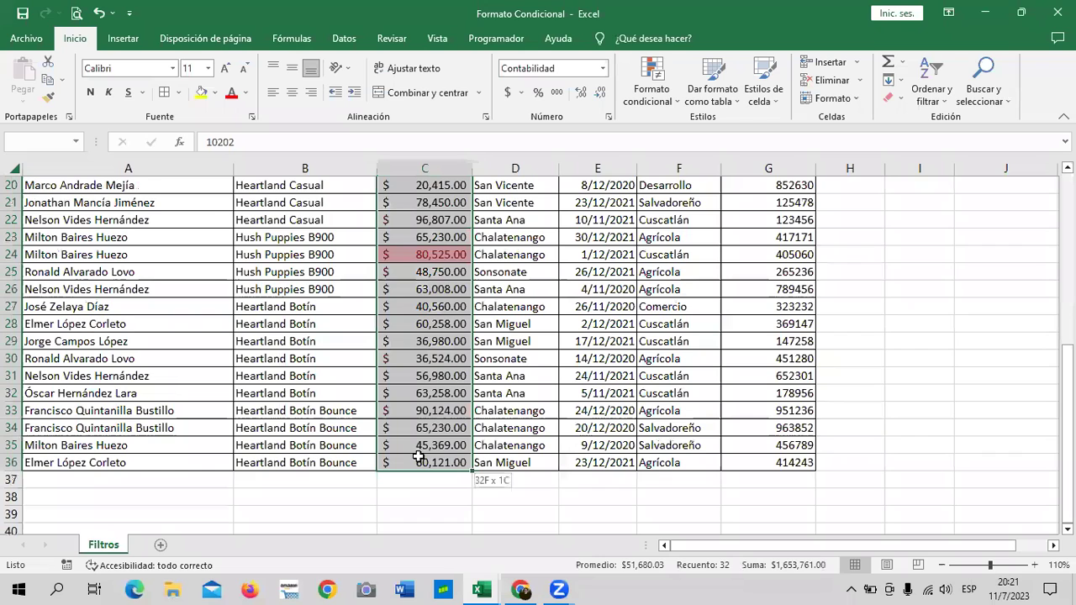
Dismiss the Entre dialog without applying a rule.
click(674, 104)
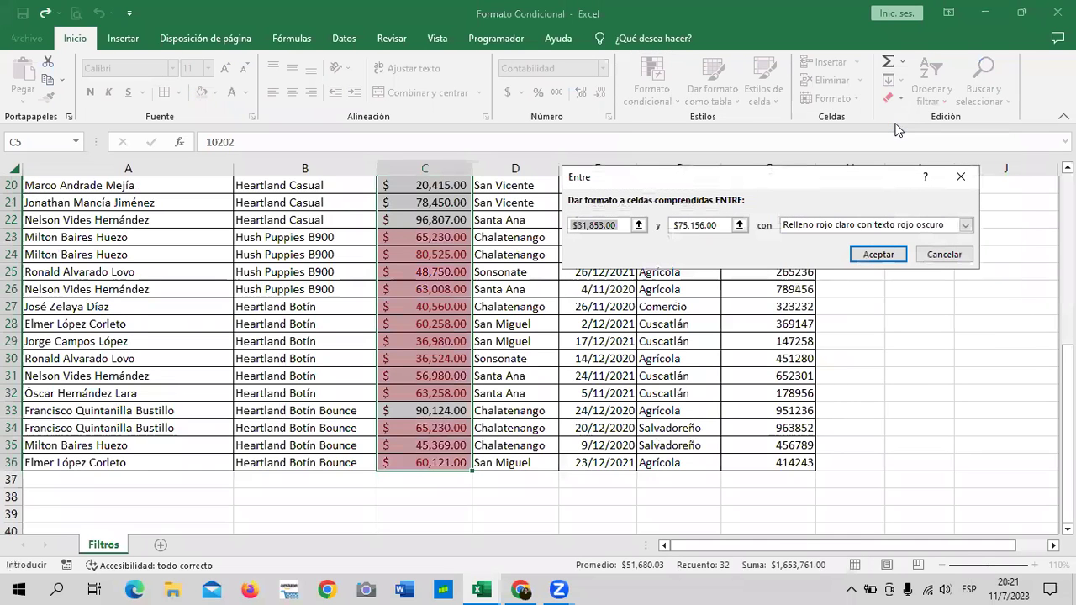
drag(752, 188, 558, 217)
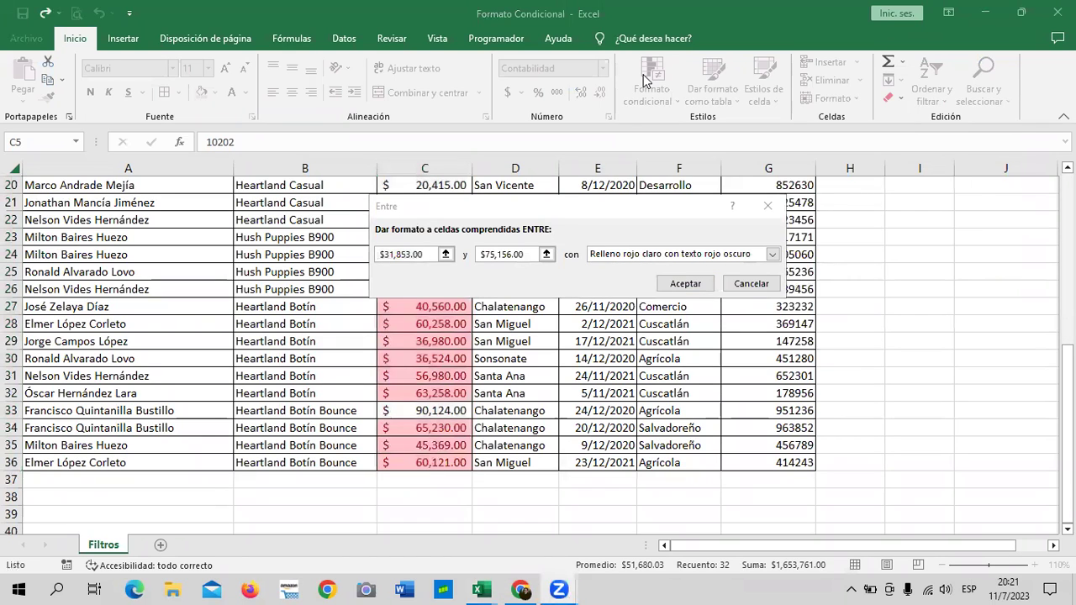
click(745, 286)
Clear the conditional formatting rules from the entire sheet.
scroll(418, 336, up, 3)
scroll(443, 309, up, 1)
scroll(443, 310, up, 2)
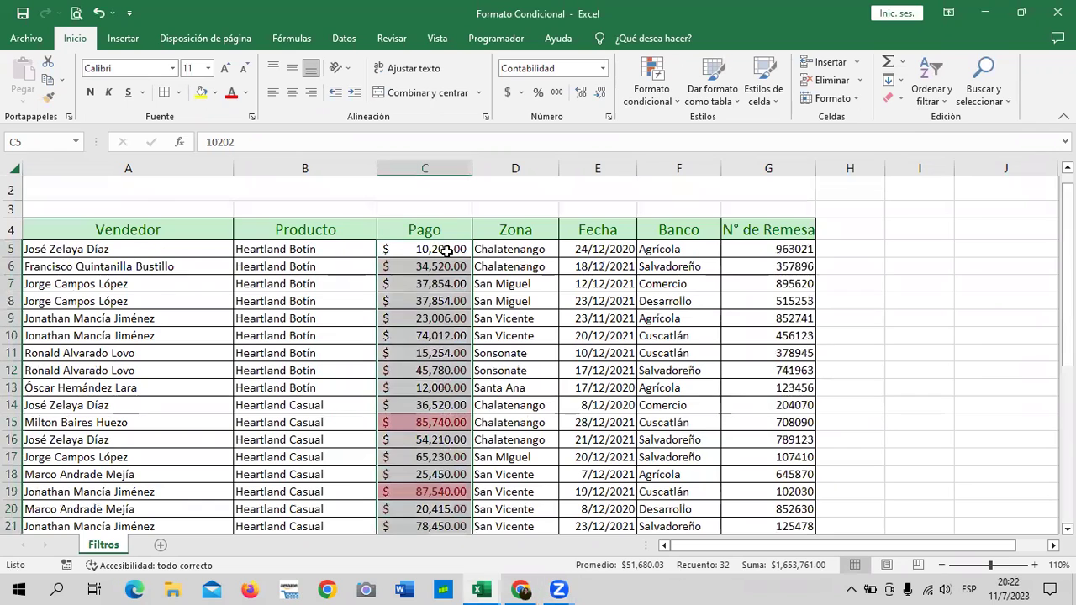
click(652, 89)
mouse_move(674, 313)
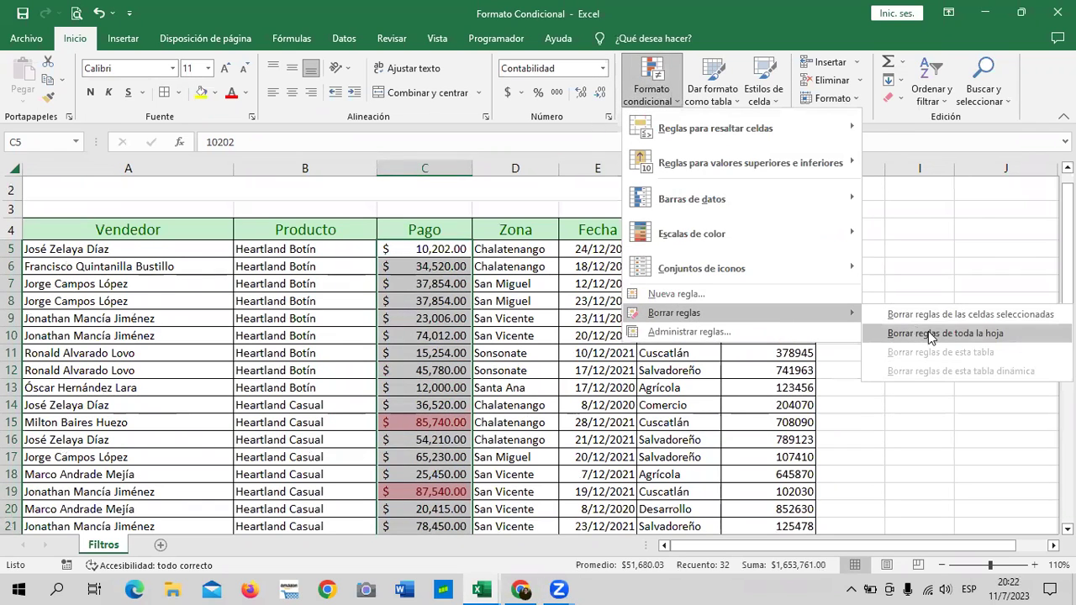
click(930, 335)
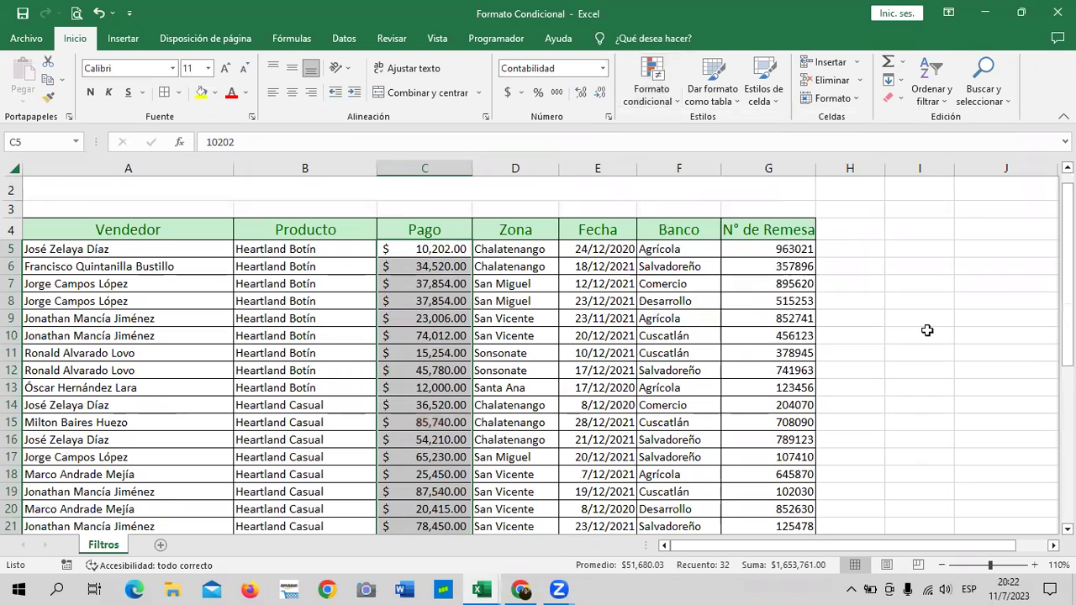
click(685, 103)
Create an Entre rule from 80000 to 91000 with light red fill and dark red text.
click(666, 101)
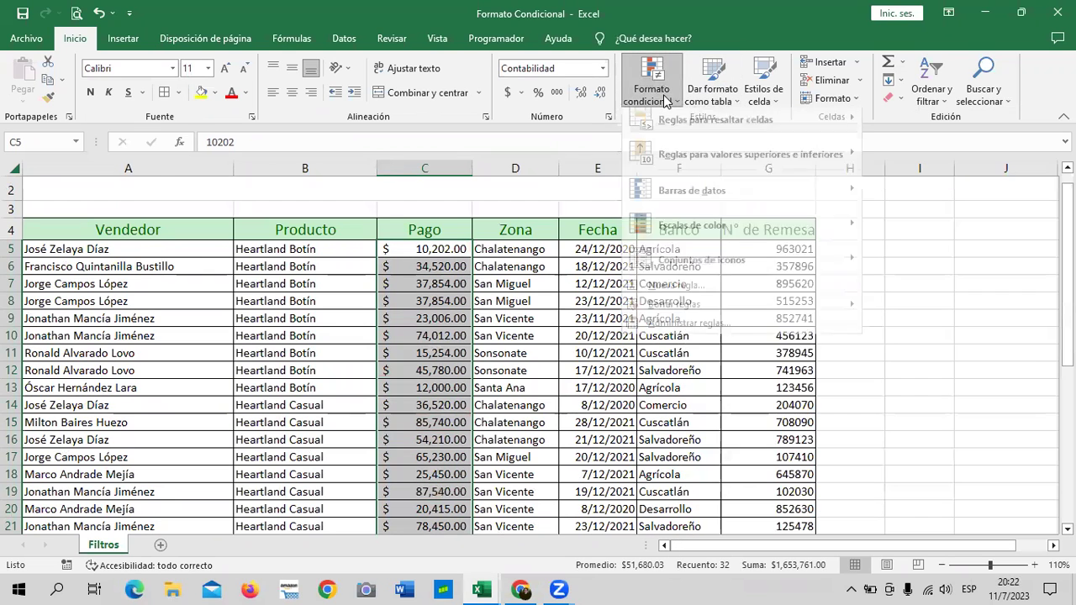
mouse_move(739, 127)
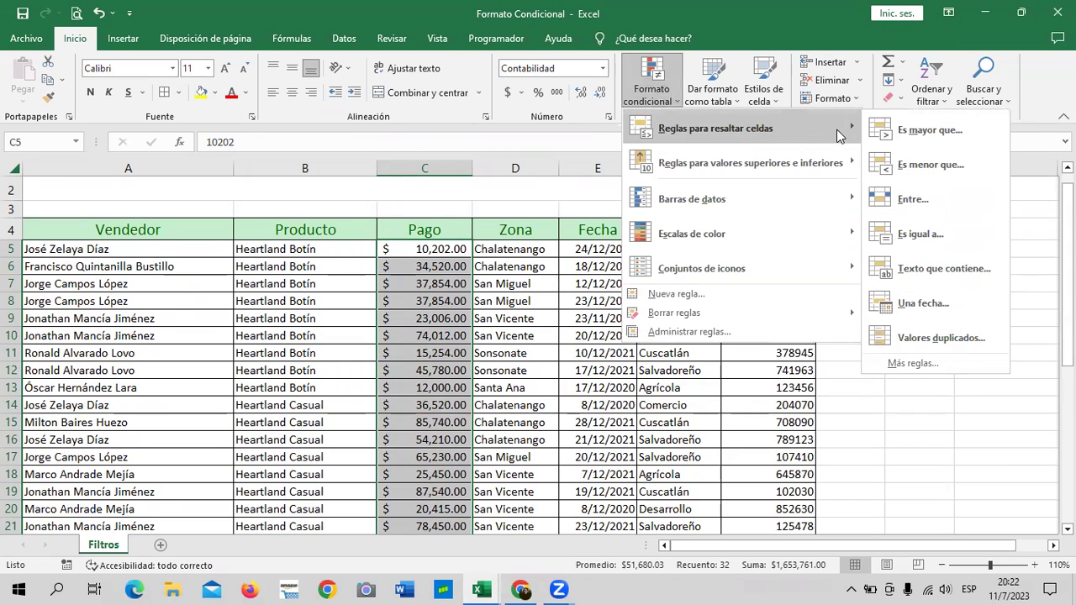
click(951, 196)
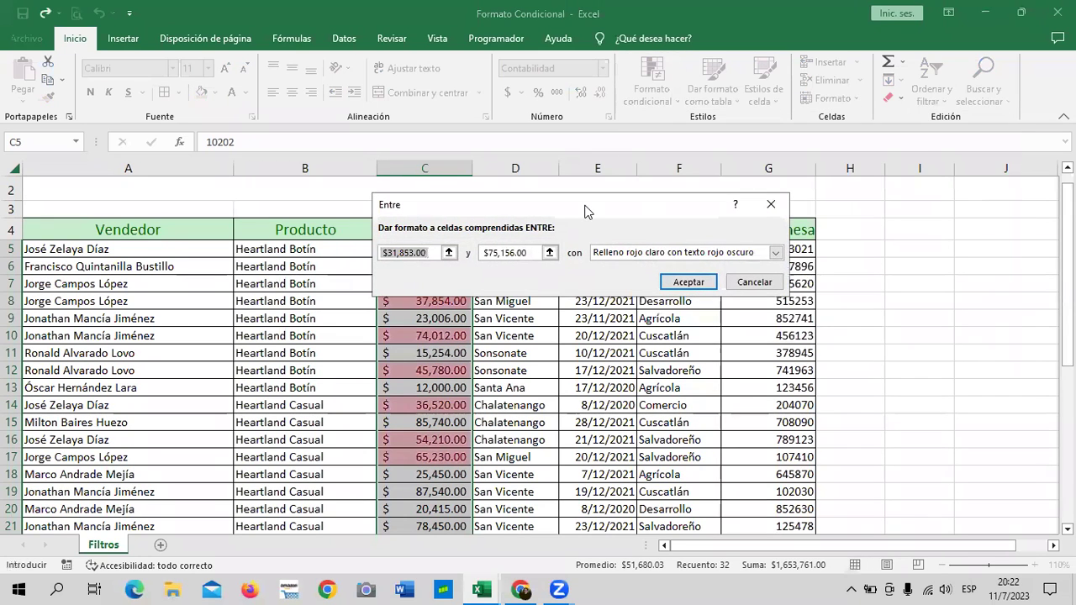
drag(586, 211, 729, 177)
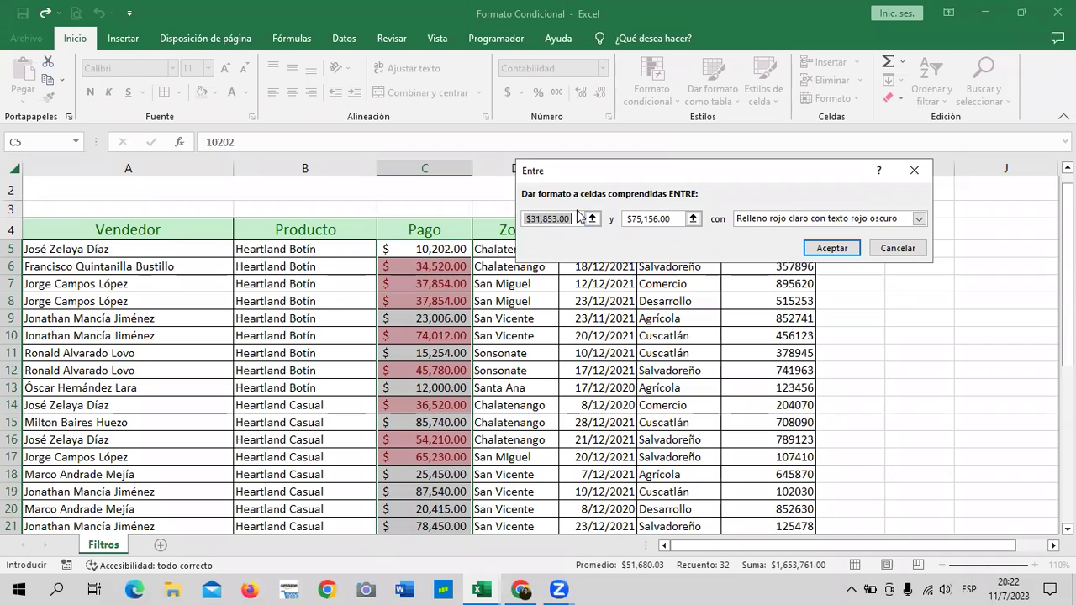
key(BackSpace)
text(=)
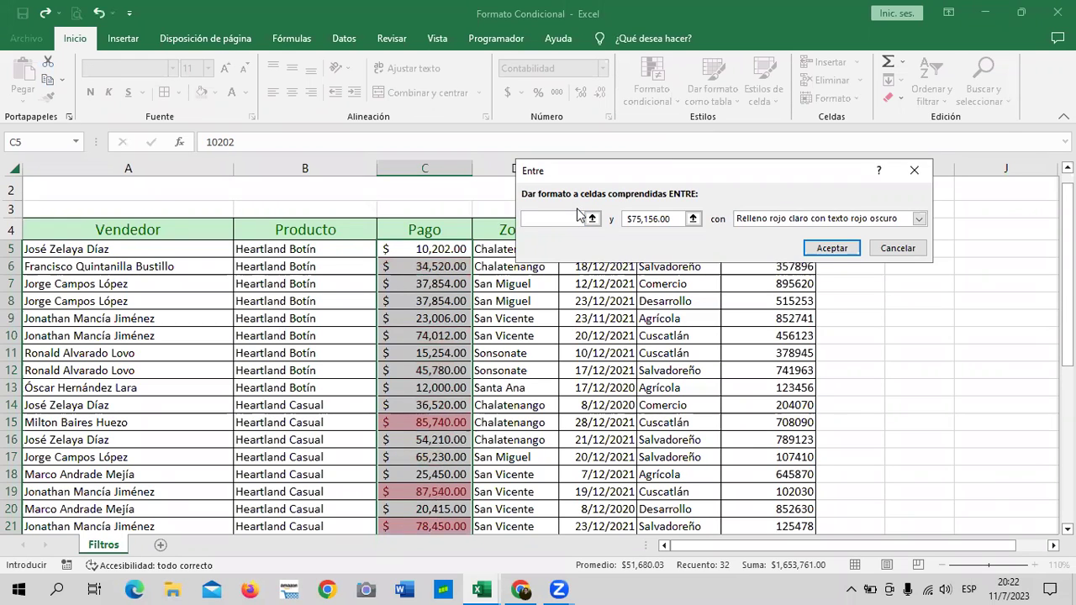
text(800)
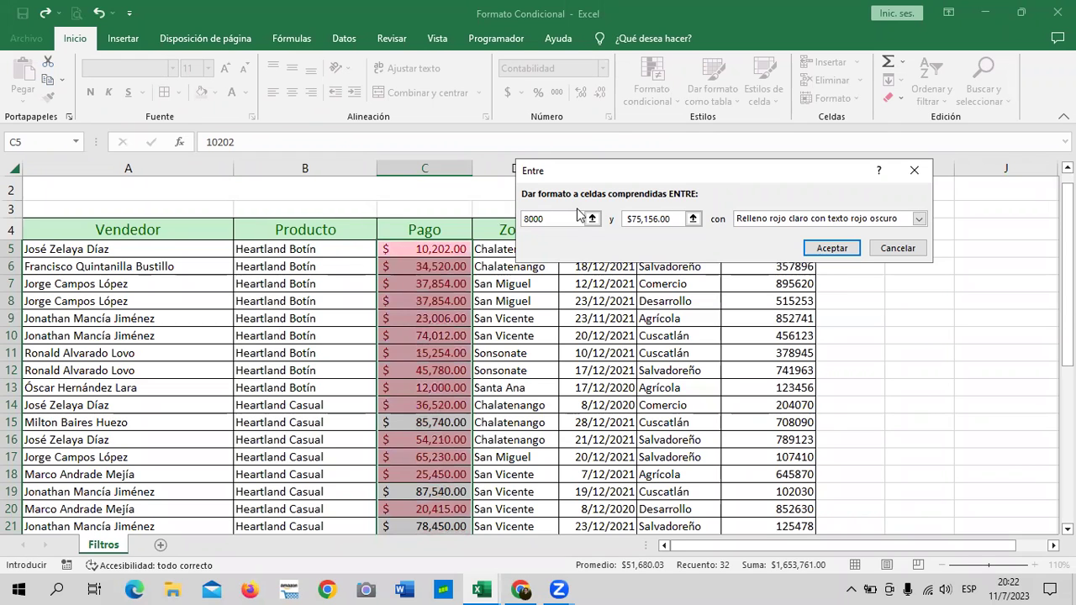
text(0)
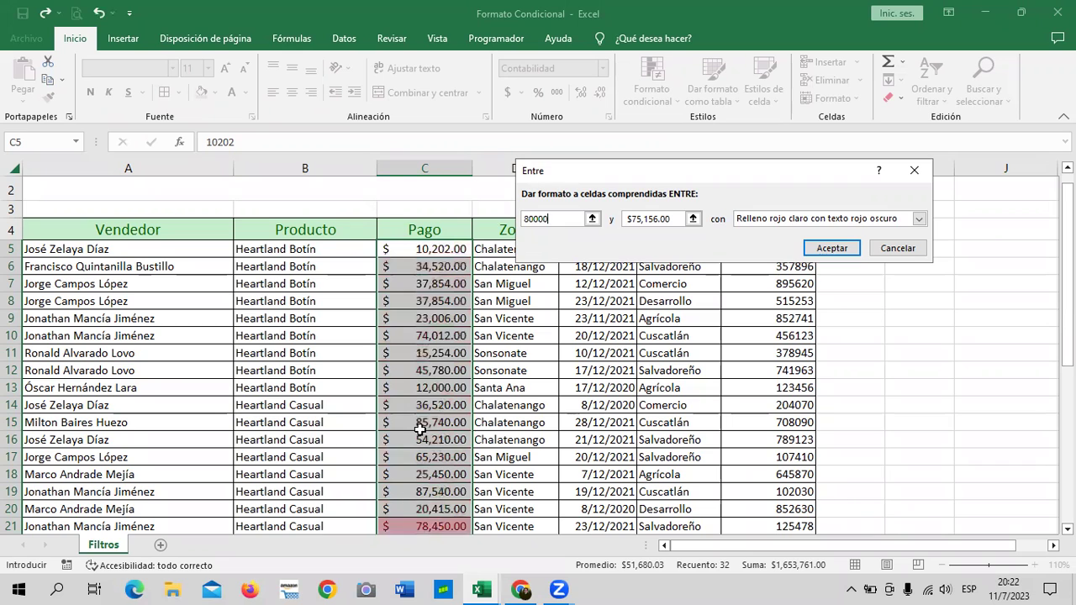
click(674, 219)
key(BackSpace)
key(BackSpace)
key(BackSpace)
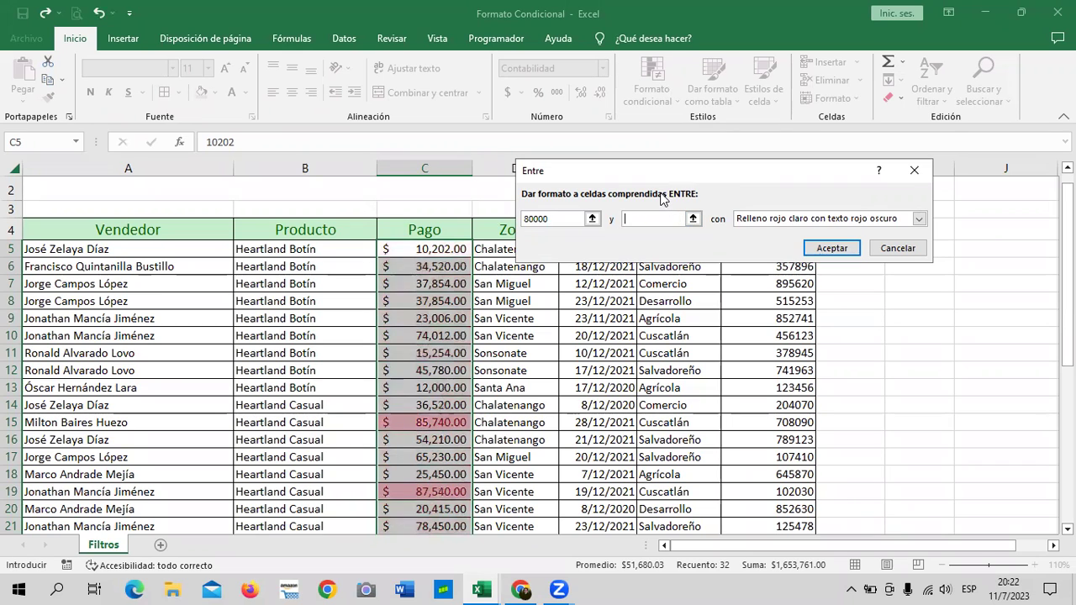
text(91)
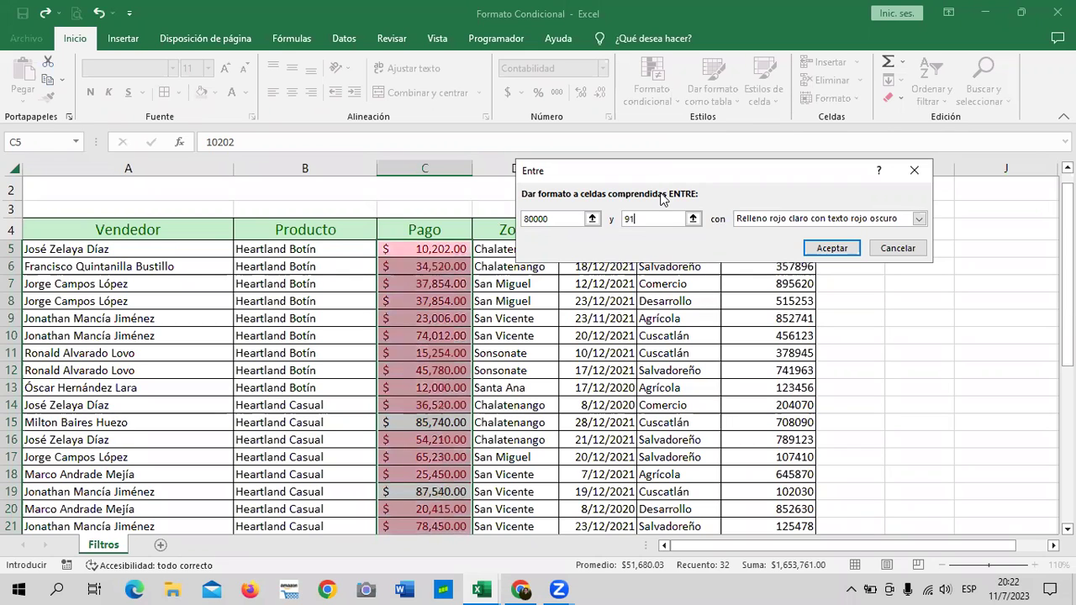
text(000)
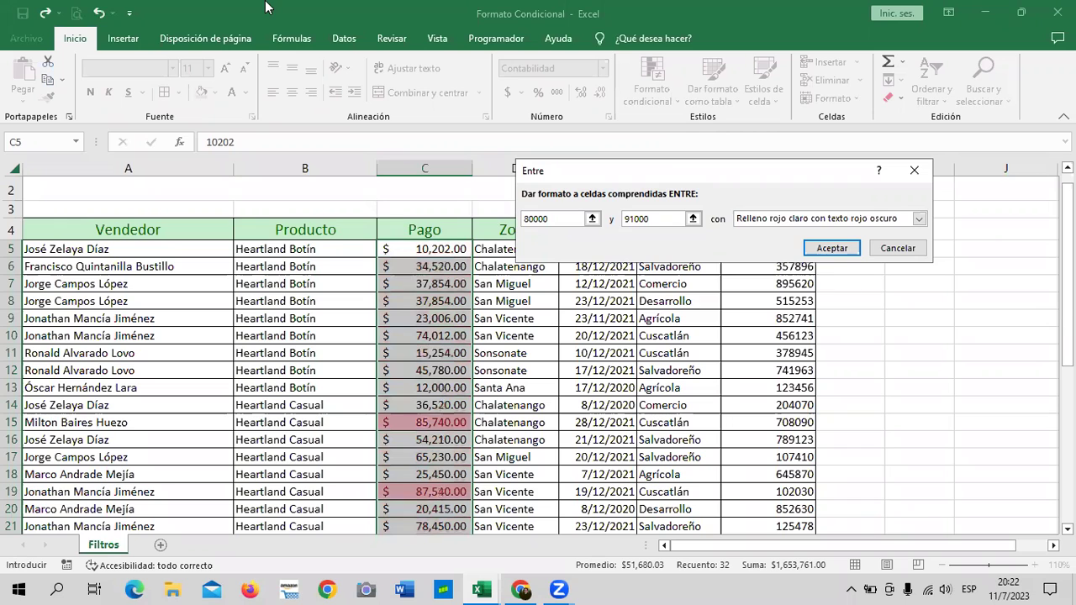
click(840, 245)
Scroll the table to check the shaded Pago amounts, such as 85,740.00, 87,540.00 and 90,124.00.
click(881, 254)
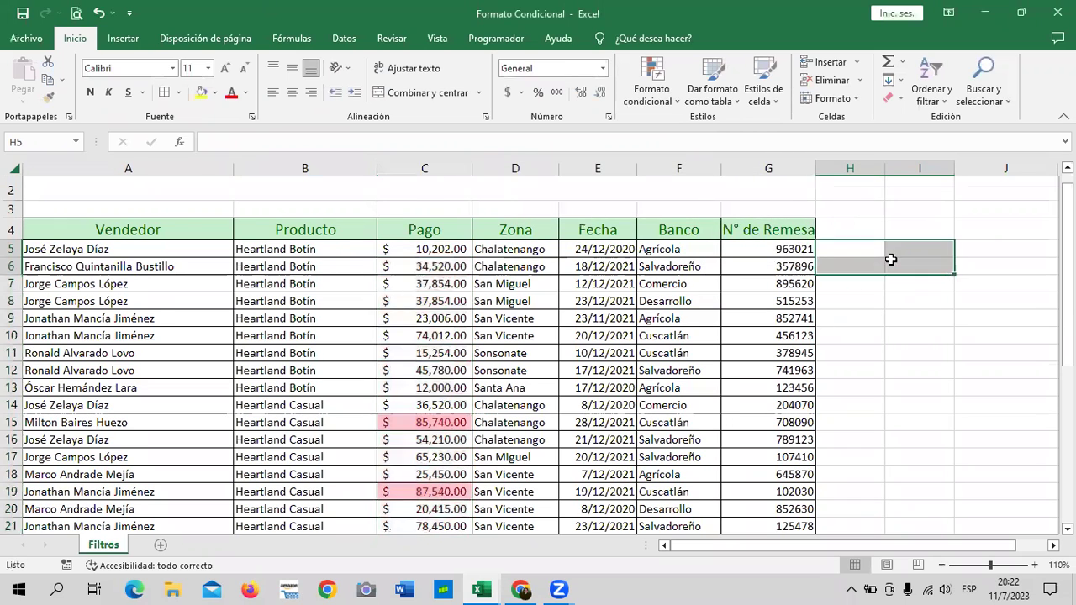
scroll(890, 260, down, 2)
scroll(890, 260, down, 3)
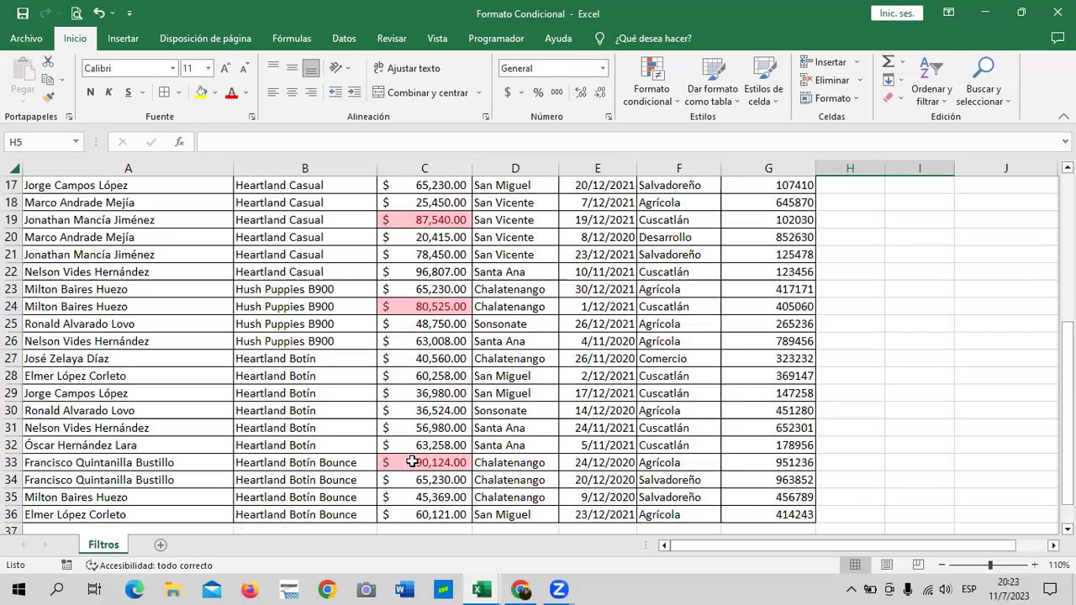
click(412, 462)
scroll(407, 457, up, 3)
scroll(407, 446, up, 3)
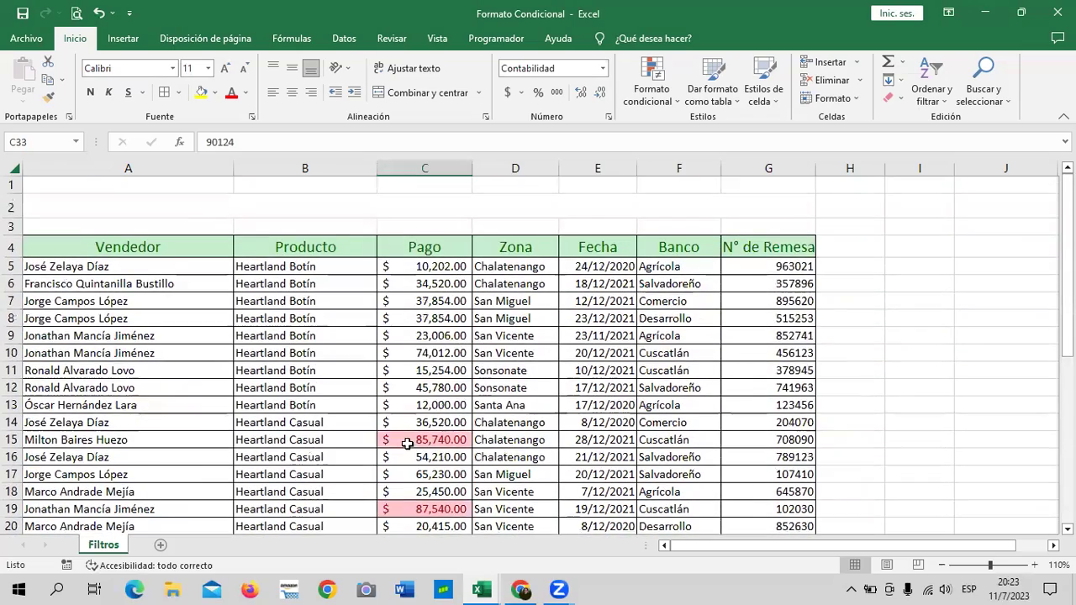
scroll(407, 443, down, 1)
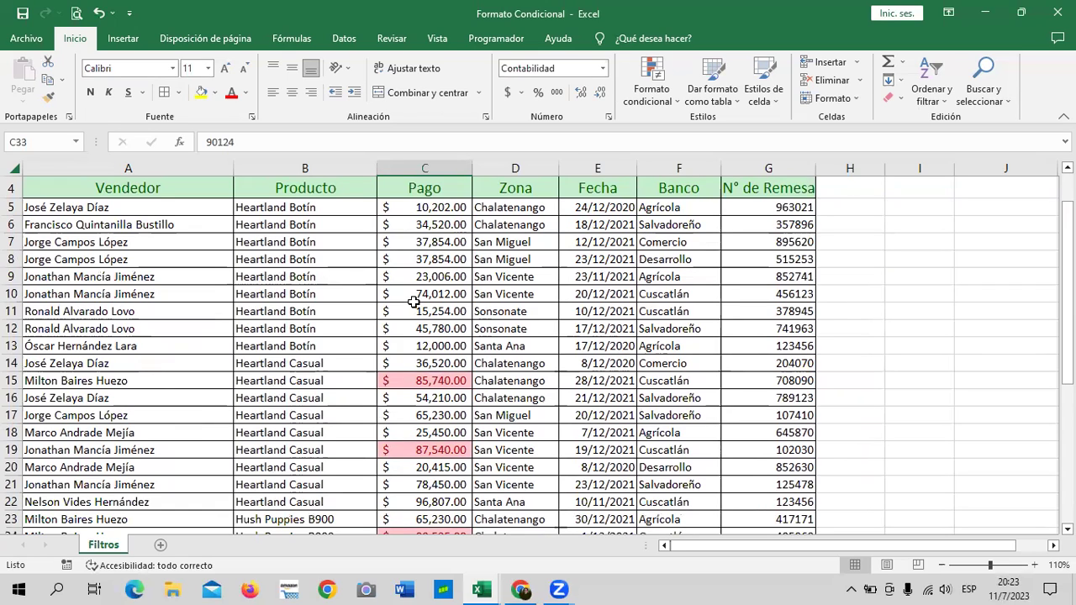
scroll(445, 286, down, 3)
scroll(446, 286, down, 1)
scroll(454, 449, down, 3)
scroll(457, 375, up, 4)
scroll(455, 378, up, 3)
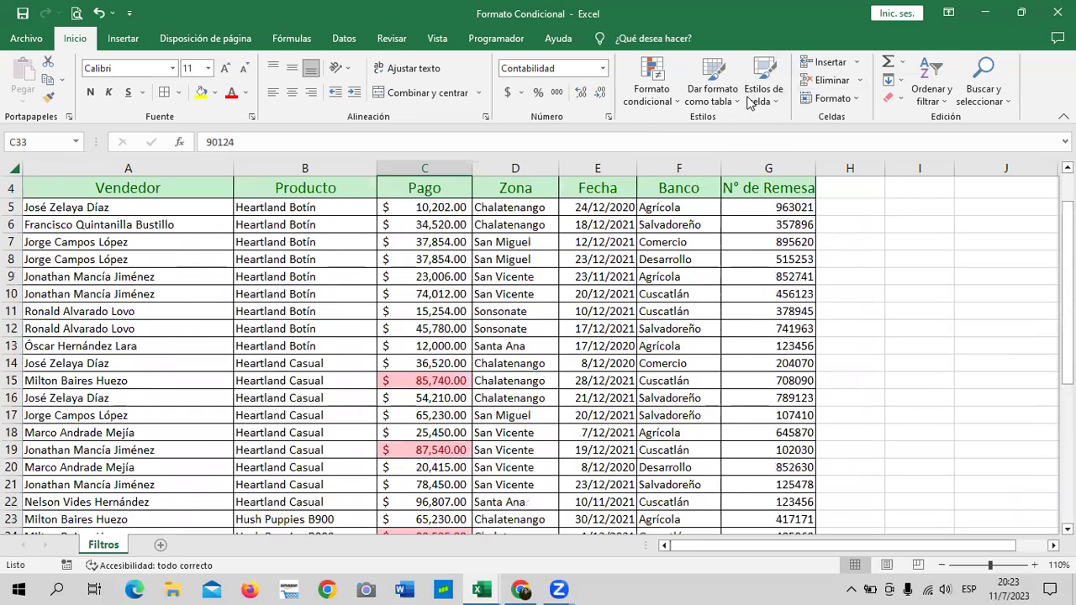
click(671, 101)
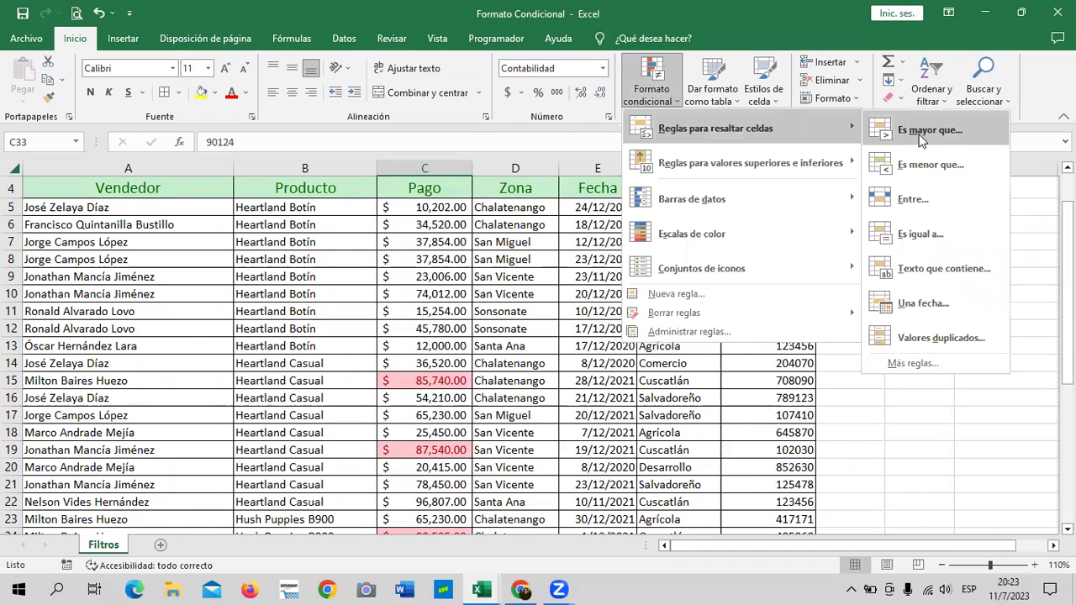
mouse_move(750, 163)
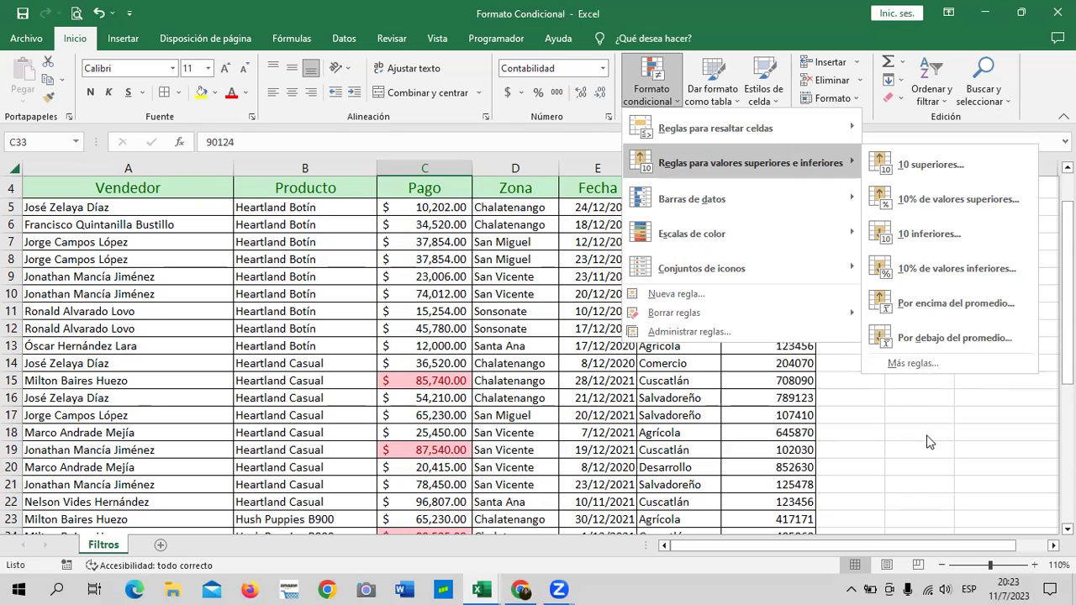
Select the Pago cells C5:C36 and clear the rules from the selected cells.
click(846, 380)
mouse_move(446, 207)
mouse_down()
mouse_move(376, 492)
mouse_move(417, 480)
mouse_up()
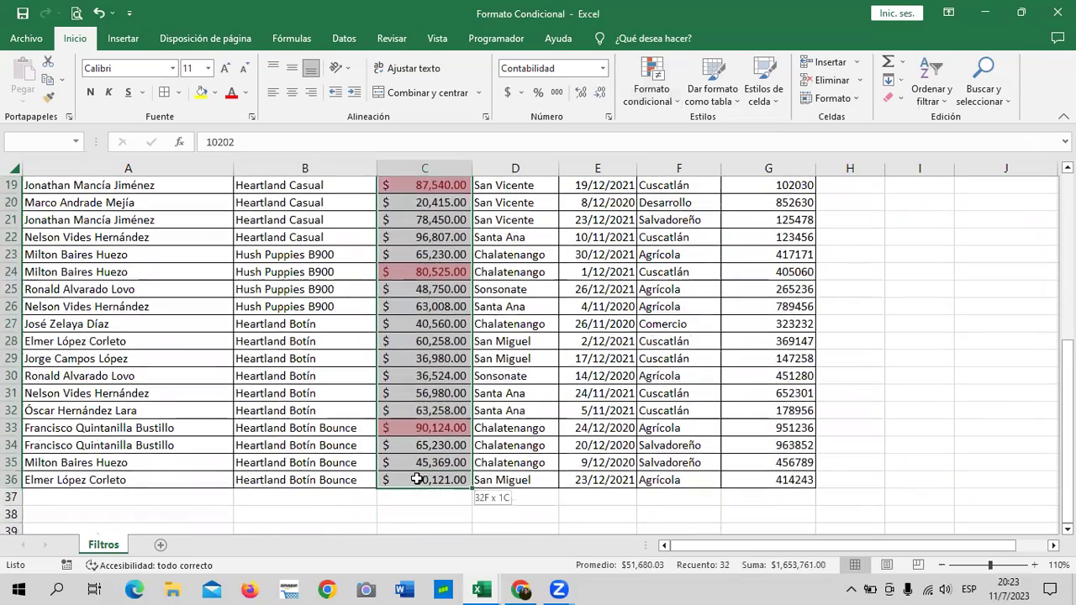
click(675, 104)
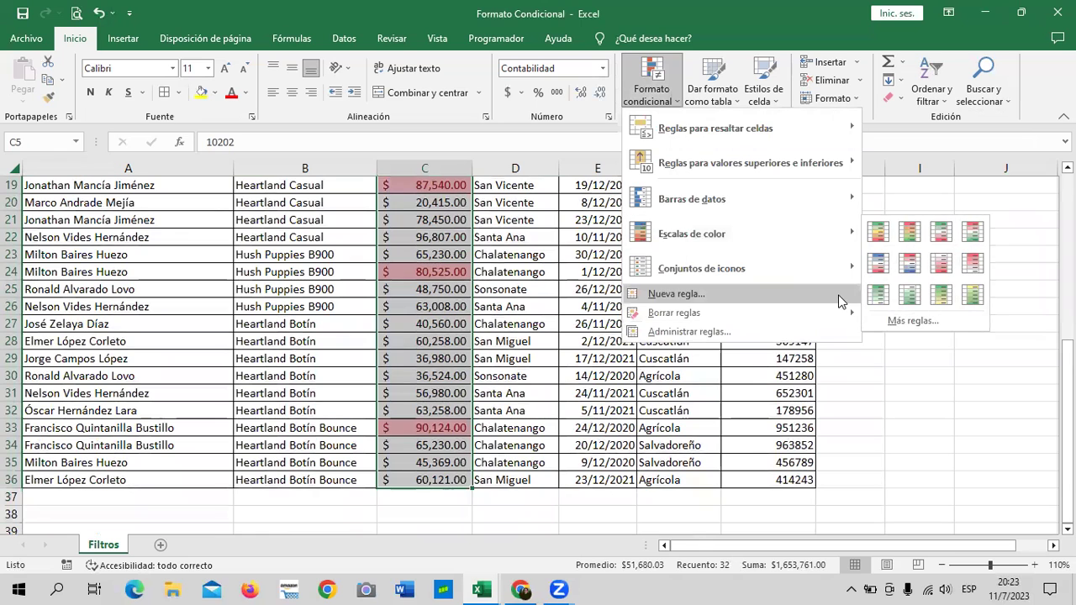
mouse_move(674, 313)
click(971, 314)
scroll(673, 336, up, 5)
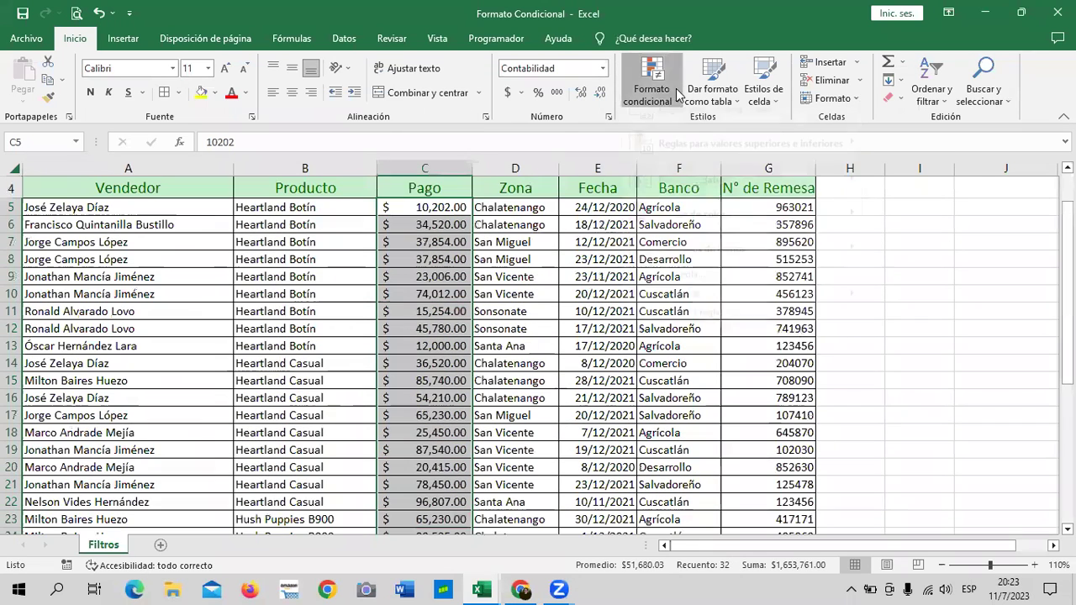
click(670, 105)
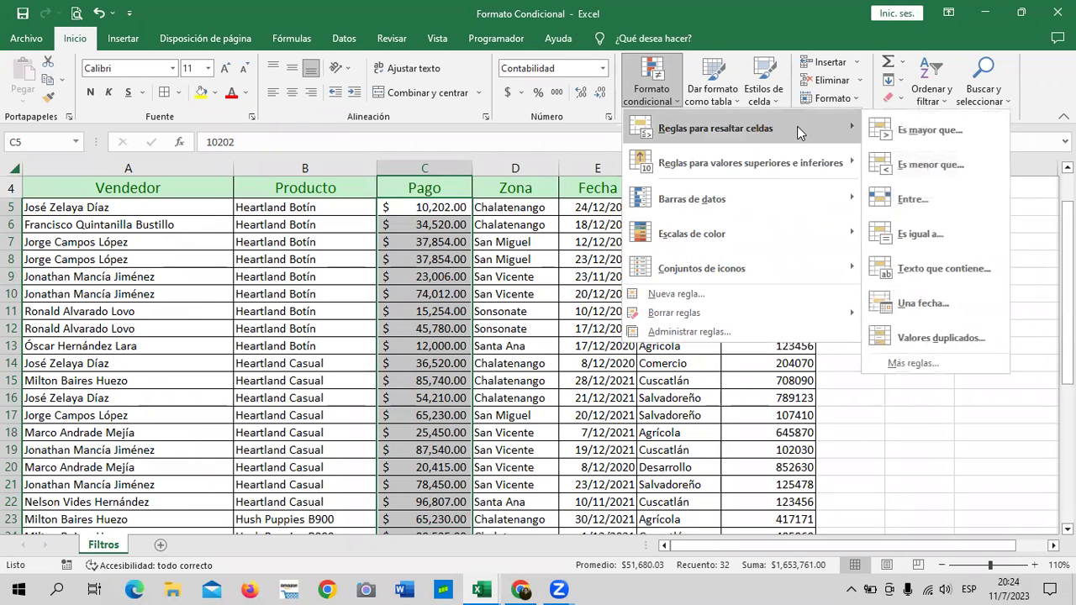
mouse_move(716, 128)
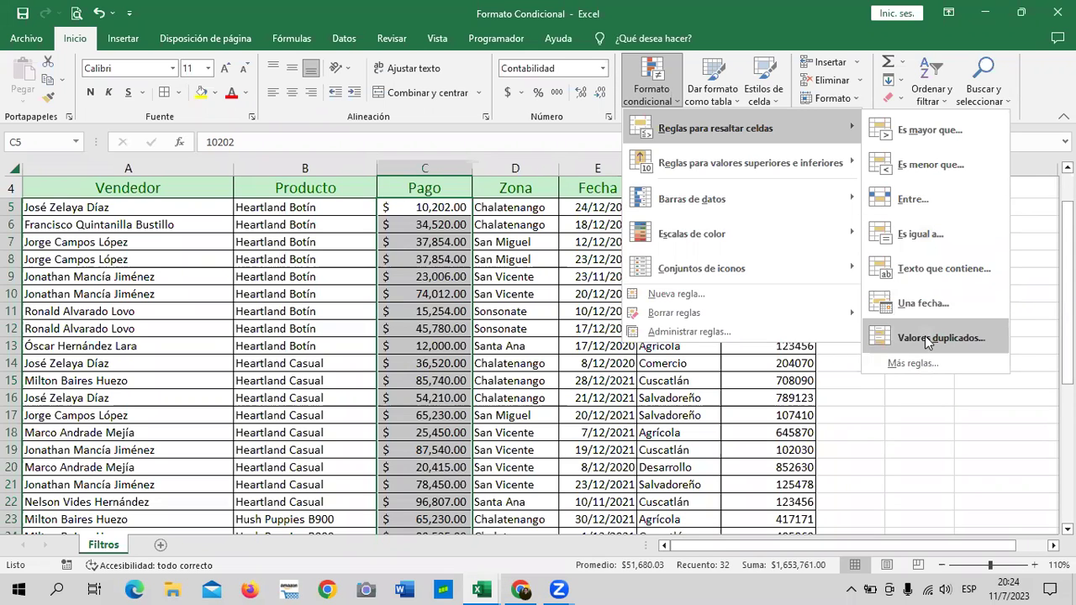
Add an Es mayor que rule at 75000 with a custom green fill.
click(987, 135)
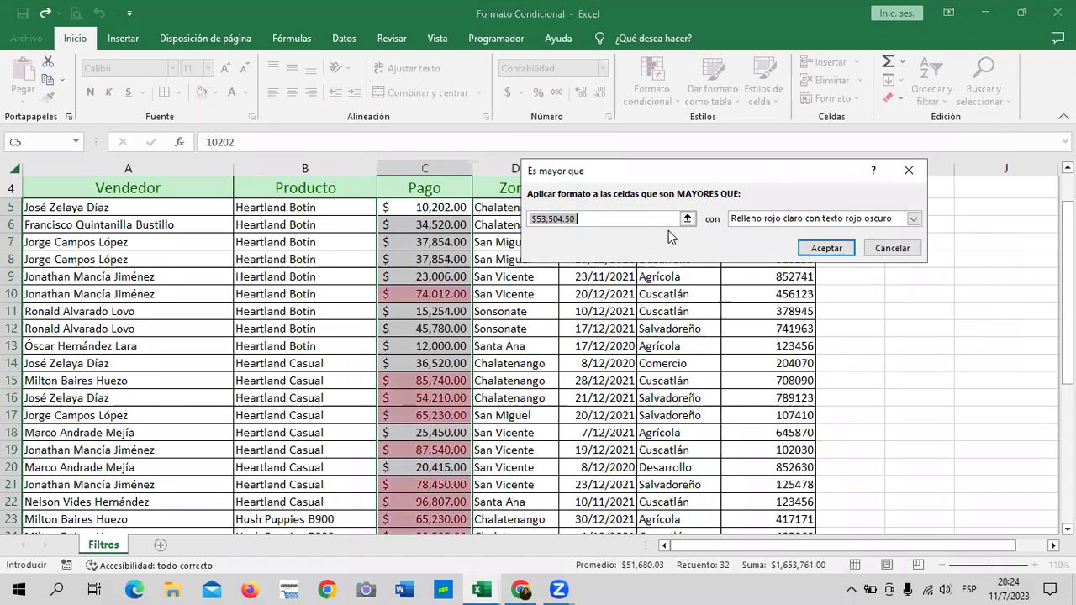
text(50000)
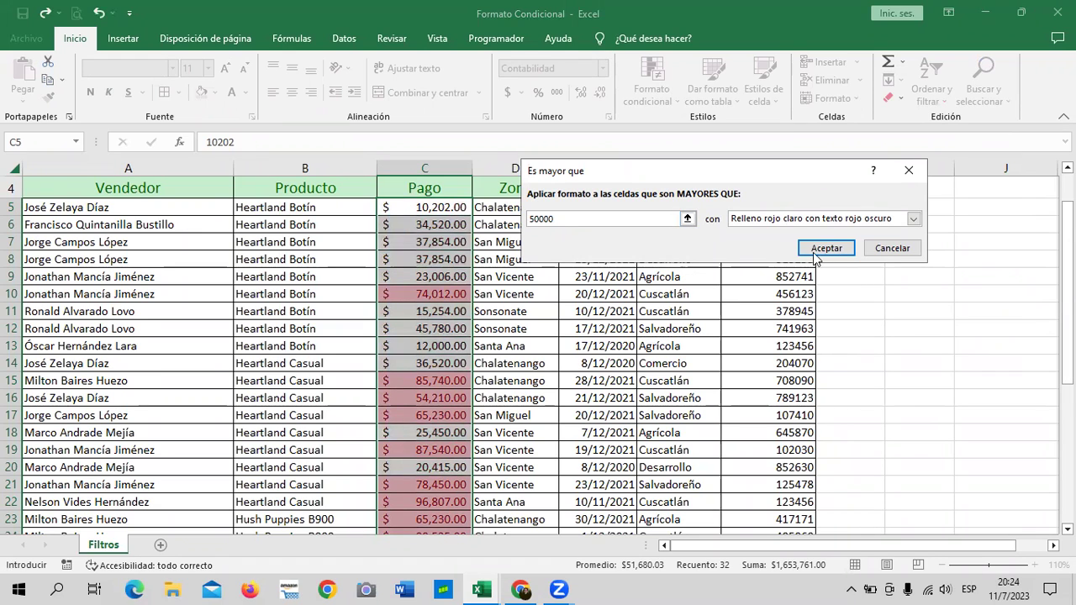
key(BackSpace)
key(BackSpace)
key(BackSpace)
key(BackSpace)
text(50)
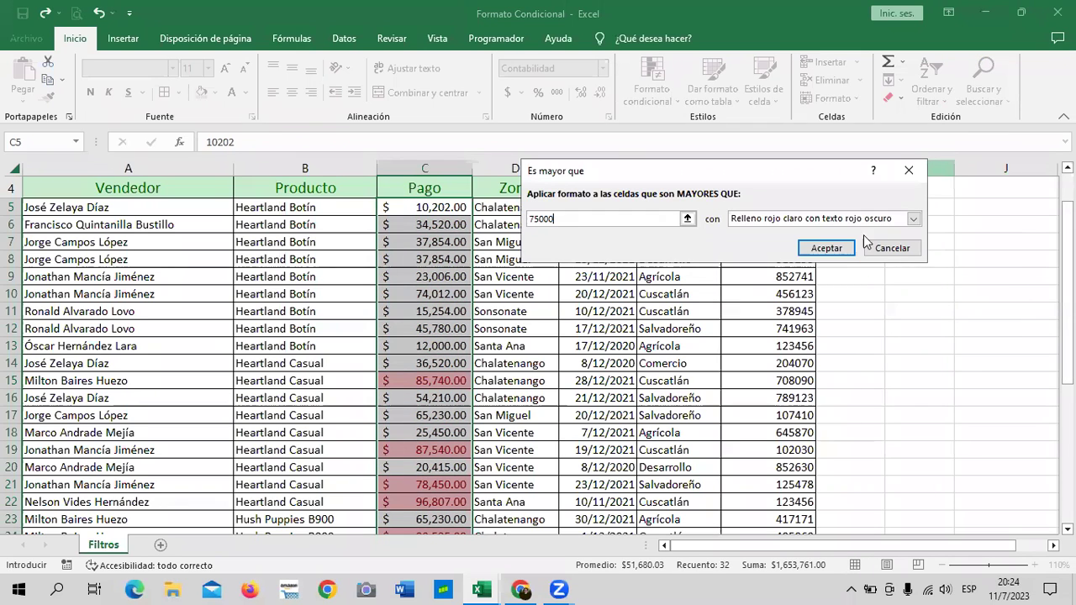
click(912, 219)
click(773, 296)
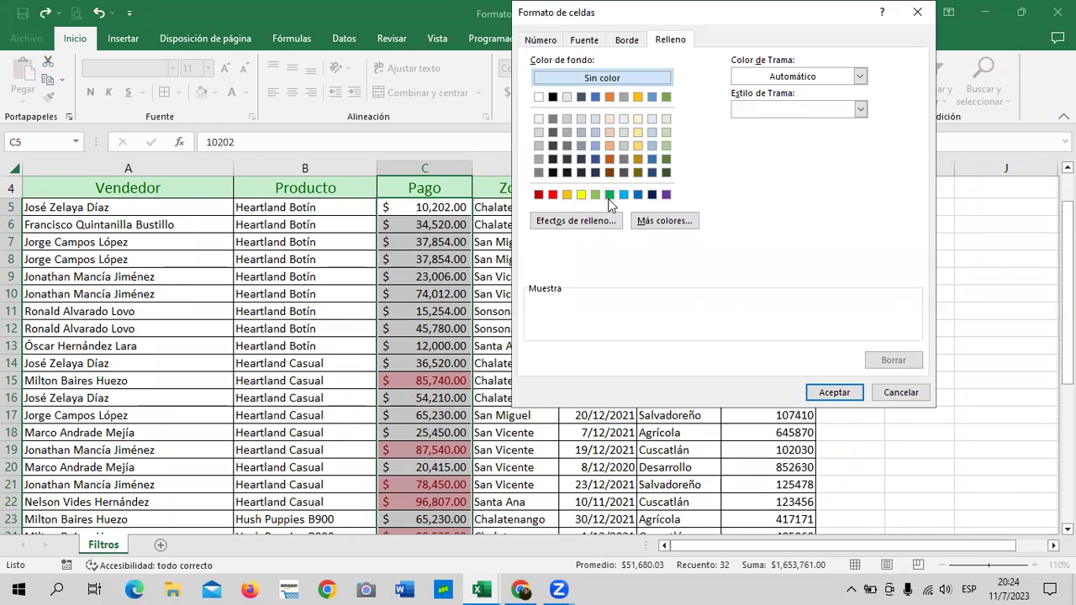
click(610, 196)
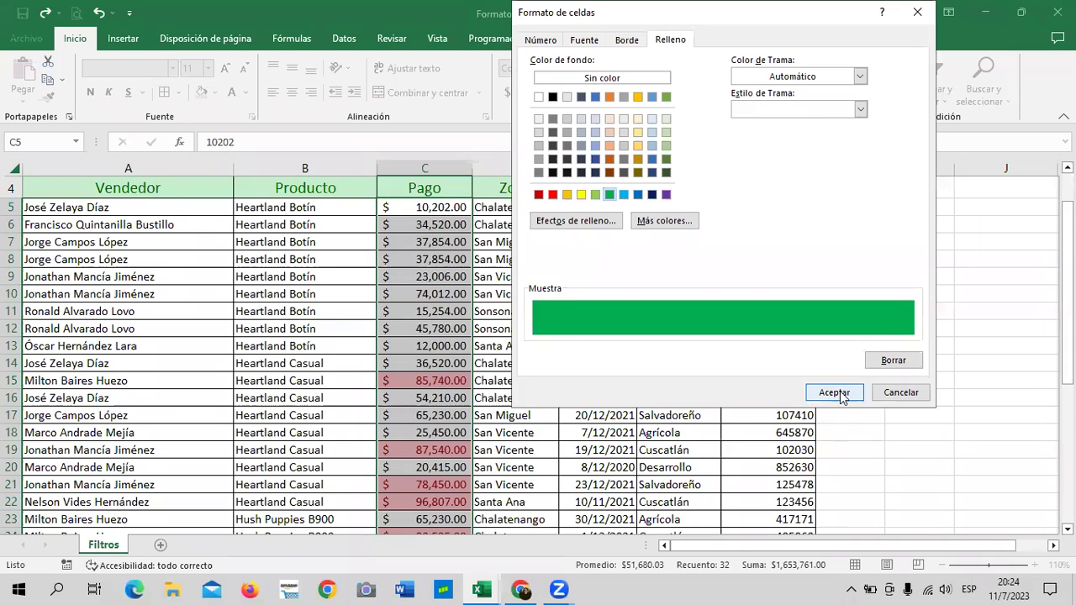
click(835, 392)
click(809, 245)
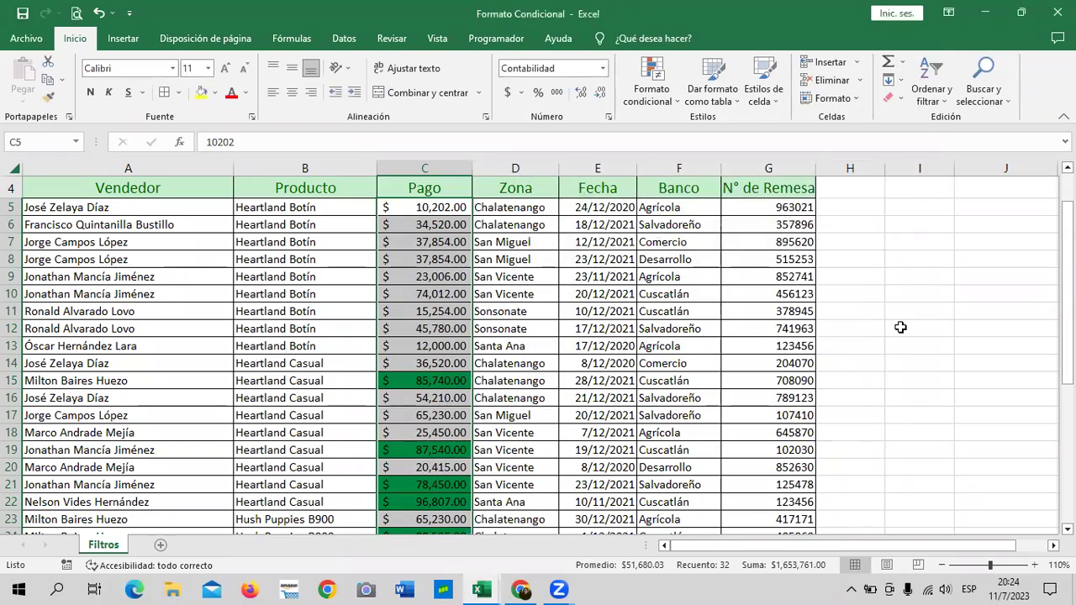
Deselect and review the green fills on amounts like 78,450.00, 80,525.00 and 96,807.00.
click(902, 327)
scroll(902, 324, down, 2)
scroll(902, 325, down, 1)
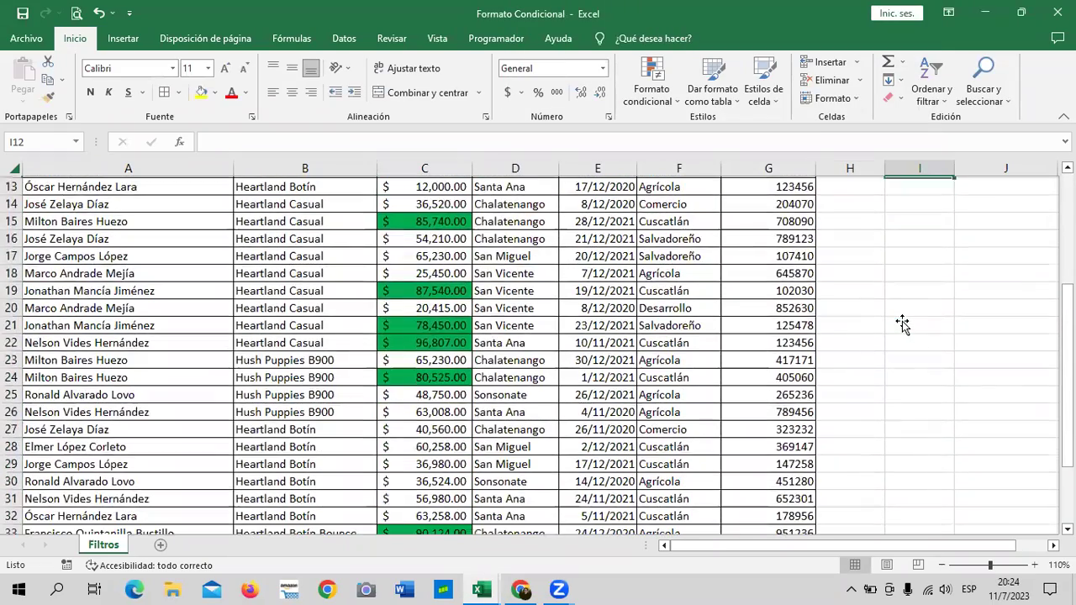
scroll(900, 316, down, 1)
scroll(900, 316, down, 2)
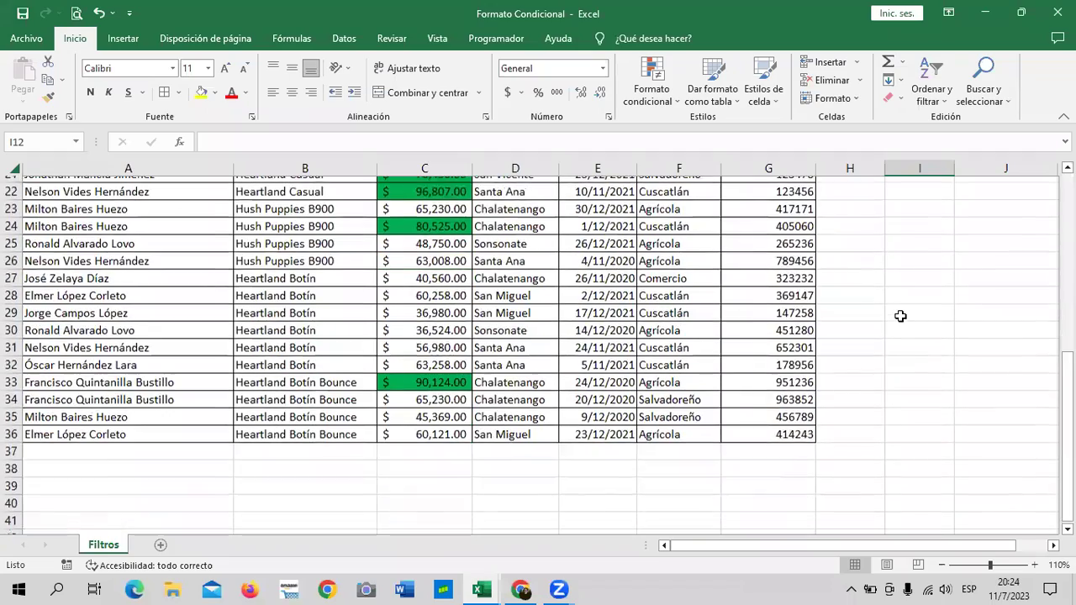
scroll(901, 316, up, 3)
scroll(900, 315, up, 3)
scroll(901, 314, up, 1)
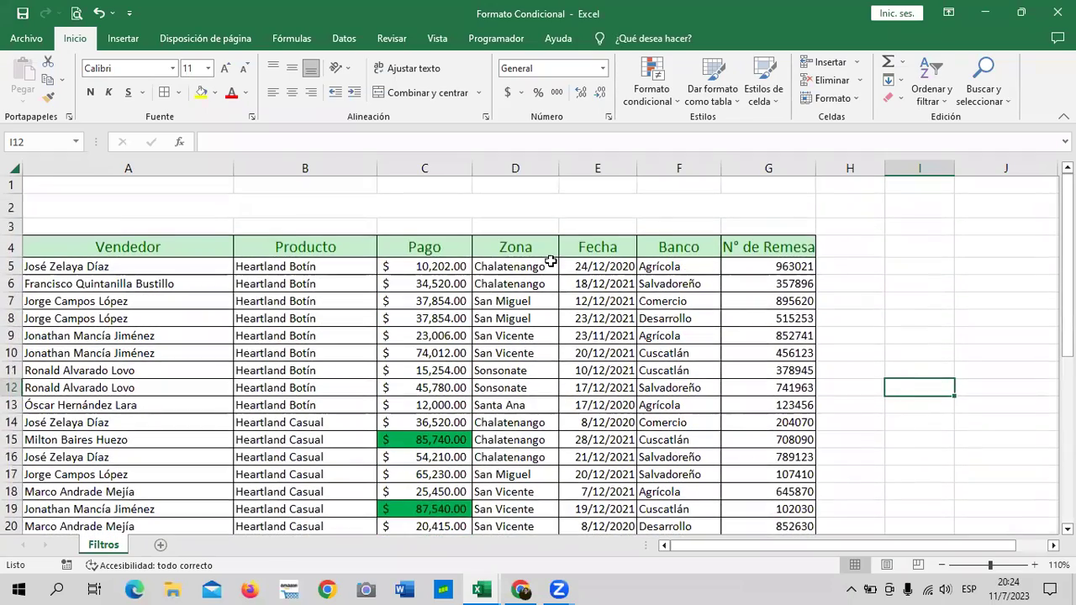
Select the Pago values and add an Es menor que rule at 20000 with light red fill.
mouse_move(454, 264)
mouse_down()
mouse_move(484, 561)
mouse_move(437, 498)
mouse_up()
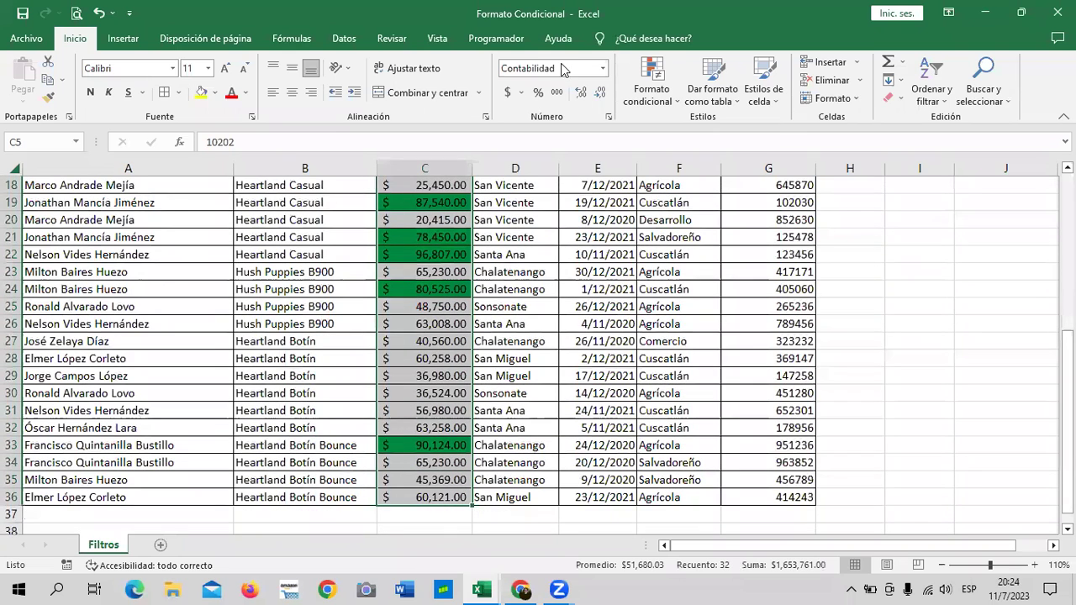
click(664, 97)
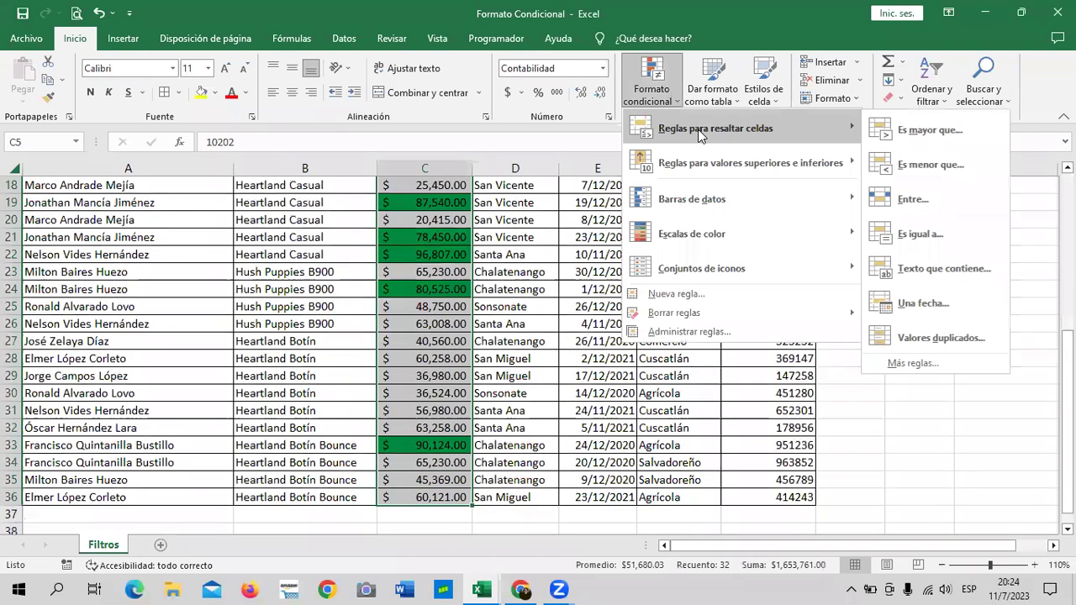
click(930, 165)
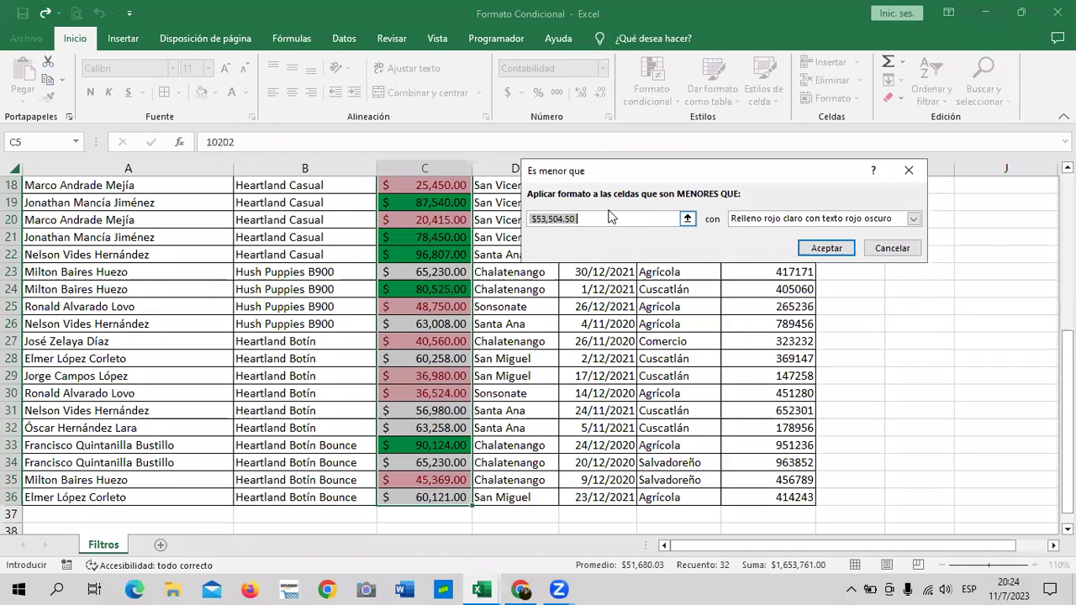
key(BackSpace)
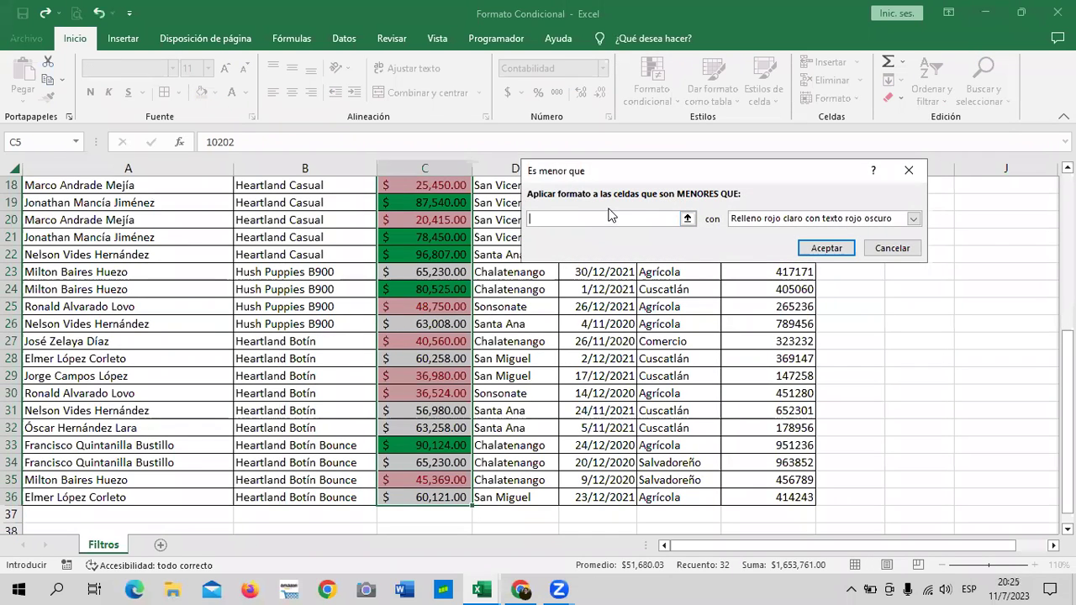
text(2)
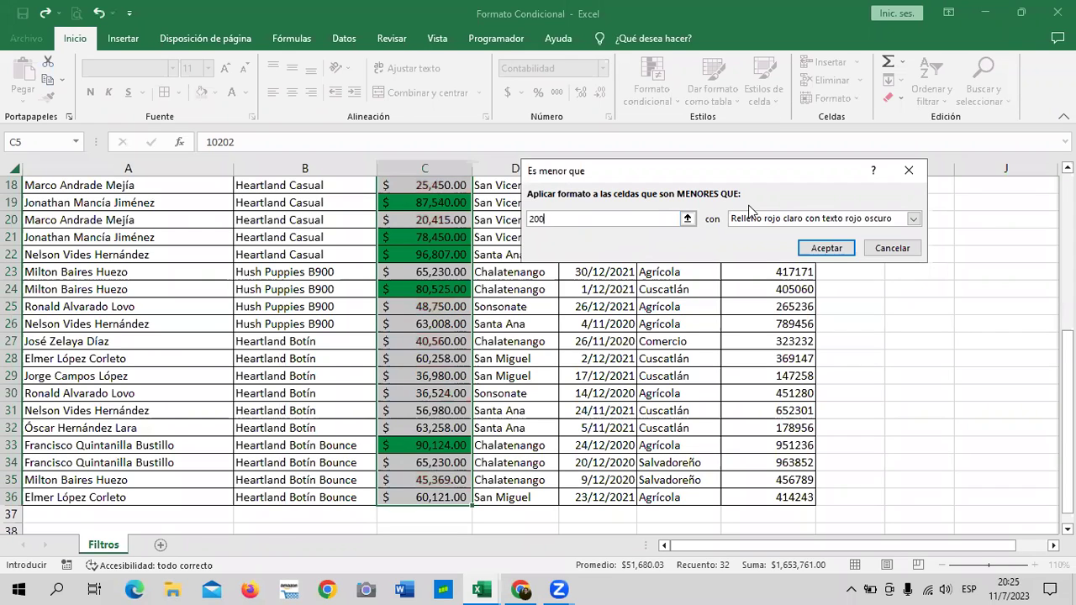
text(00)
click(825, 248)
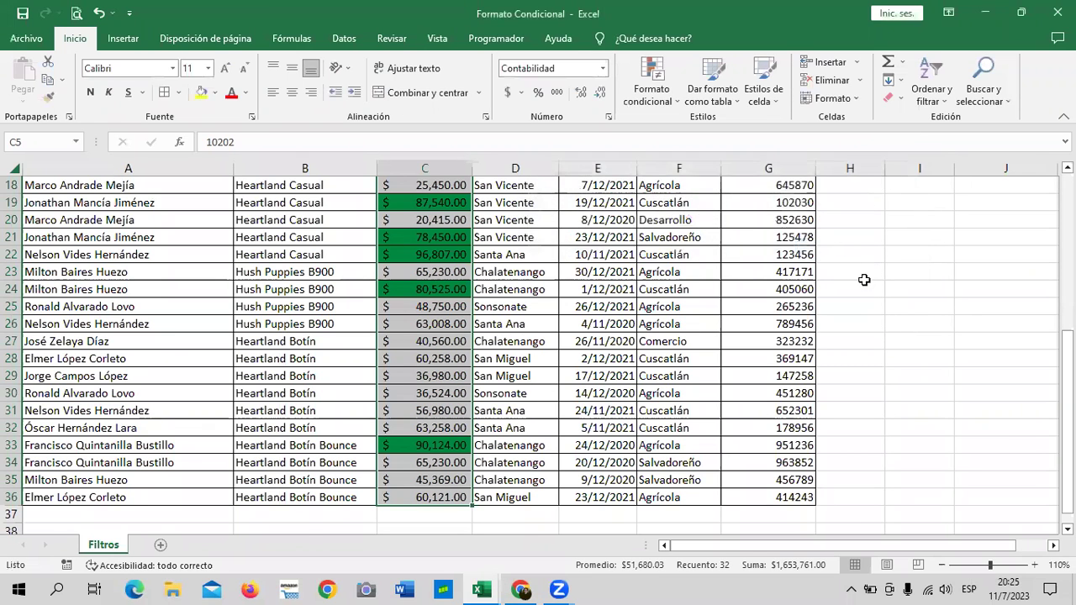
scroll(866, 290, up, 2)
scroll(870, 305, up, 3)
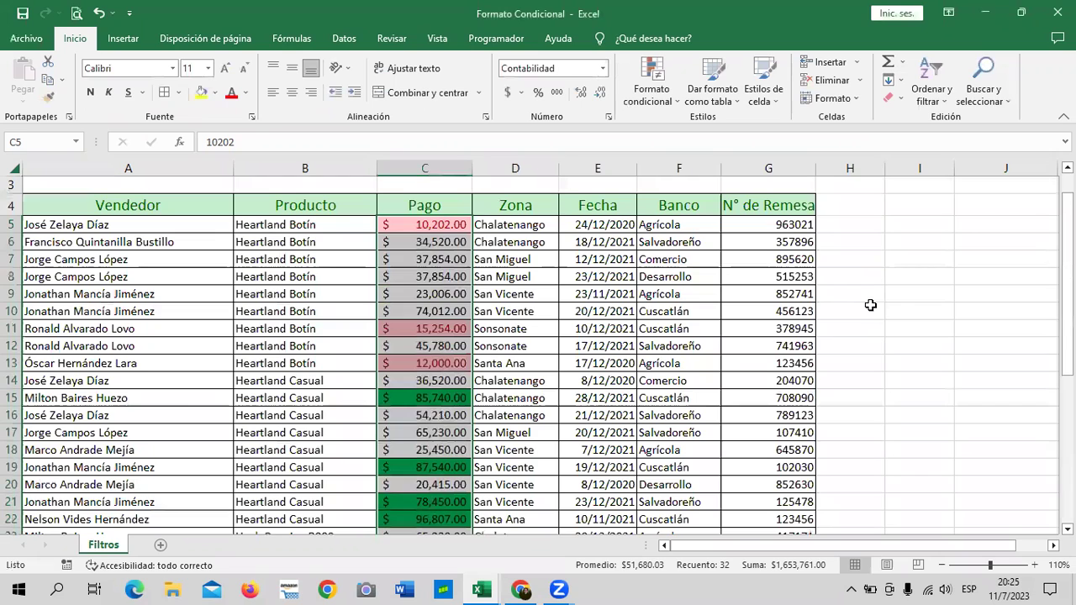
click(933, 330)
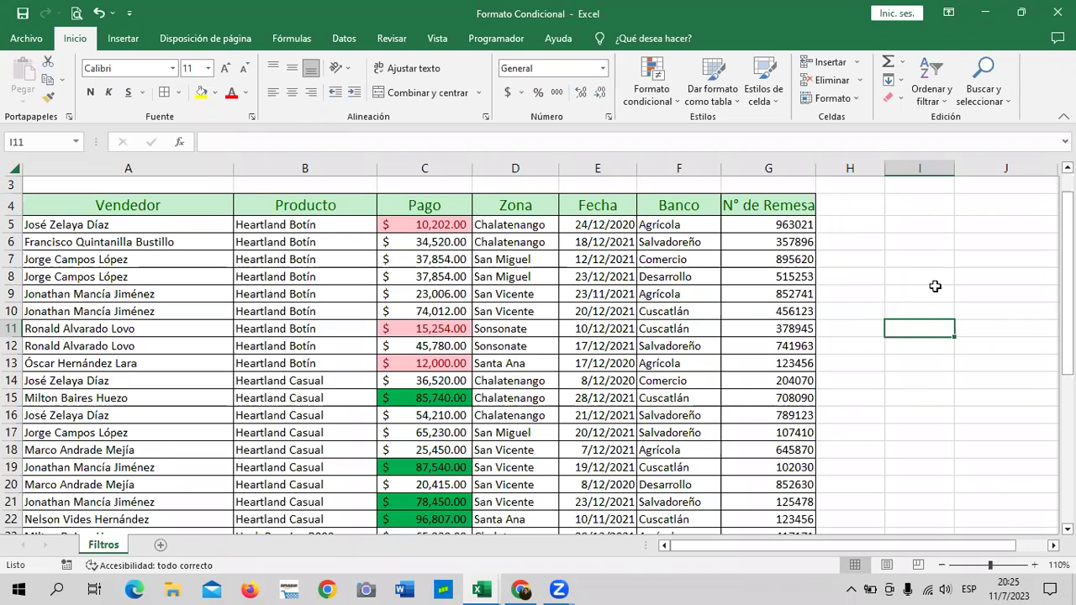
Select the Vendedor names in A5:A36.
click(423, 265)
scroll(433, 354, down, 2)
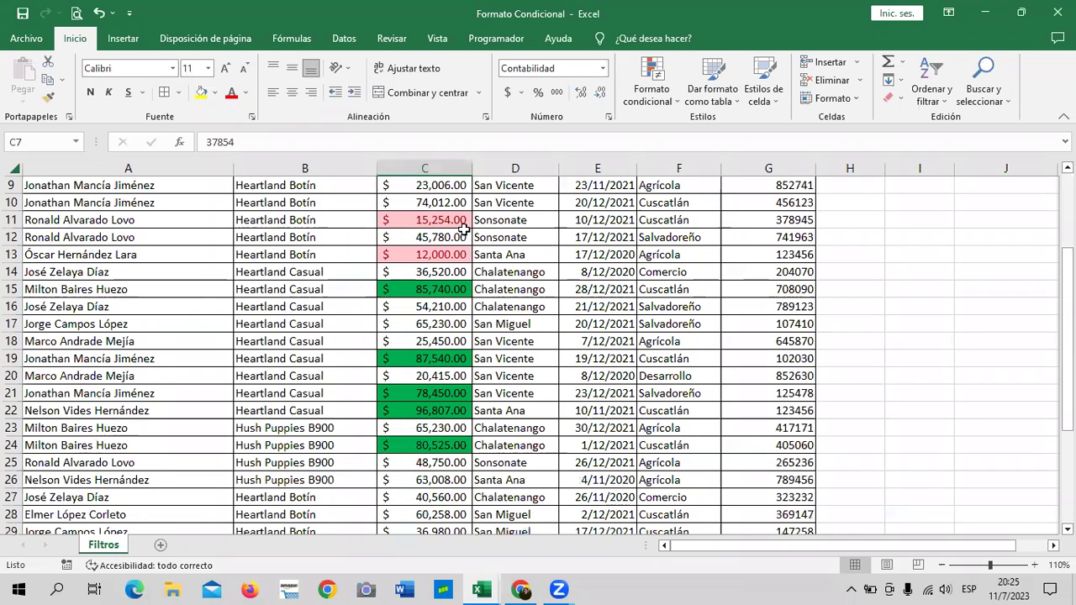
scroll(136, 380, down, 3)
scroll(137, 380, up, 5)
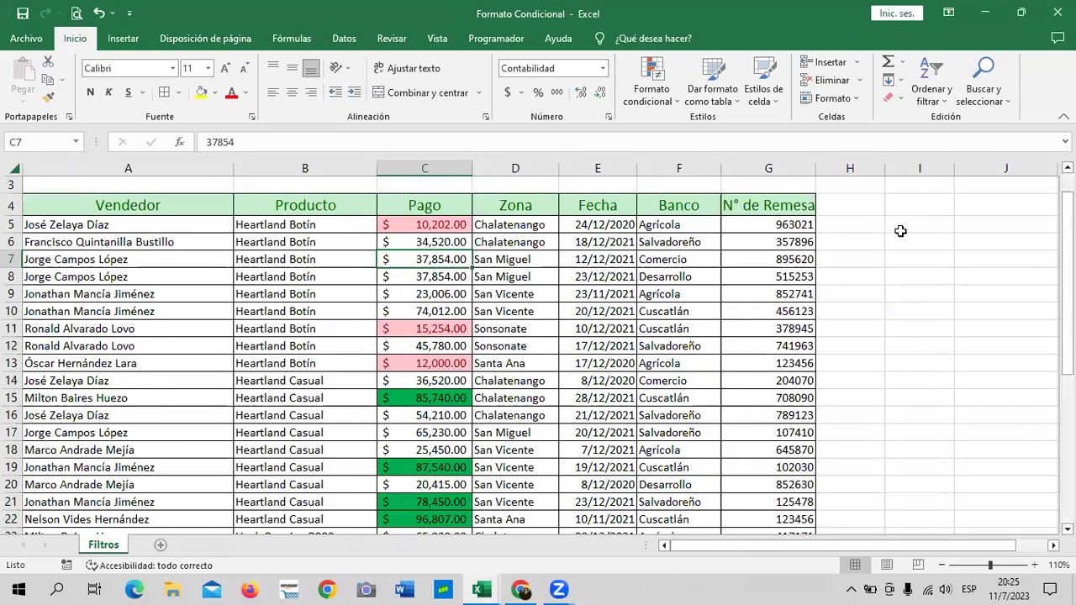
drag(193, 228, 189, 493)
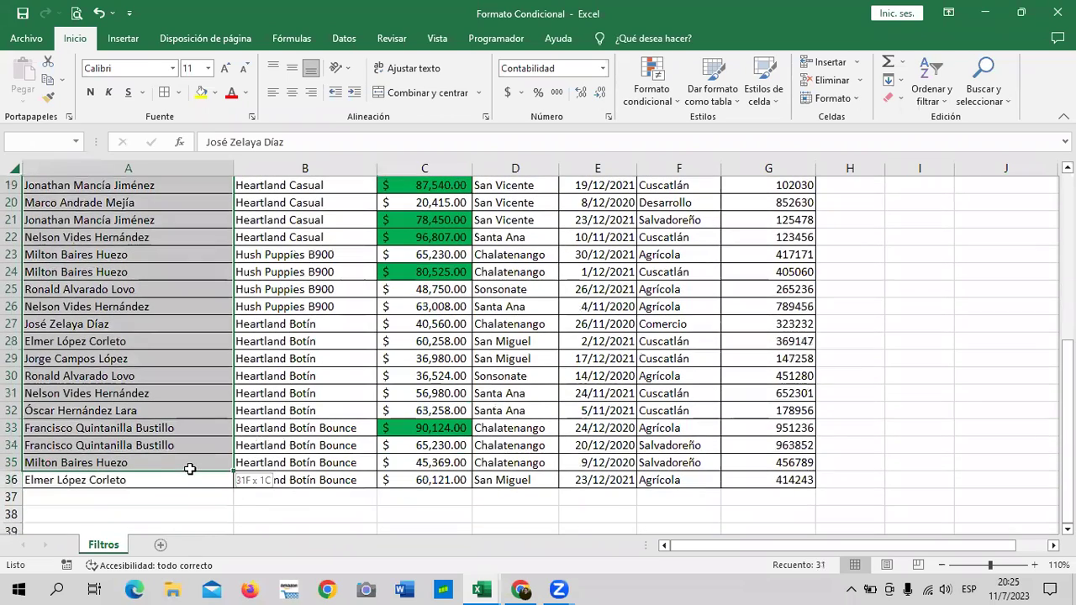
drag(188, 493, 188, 480)
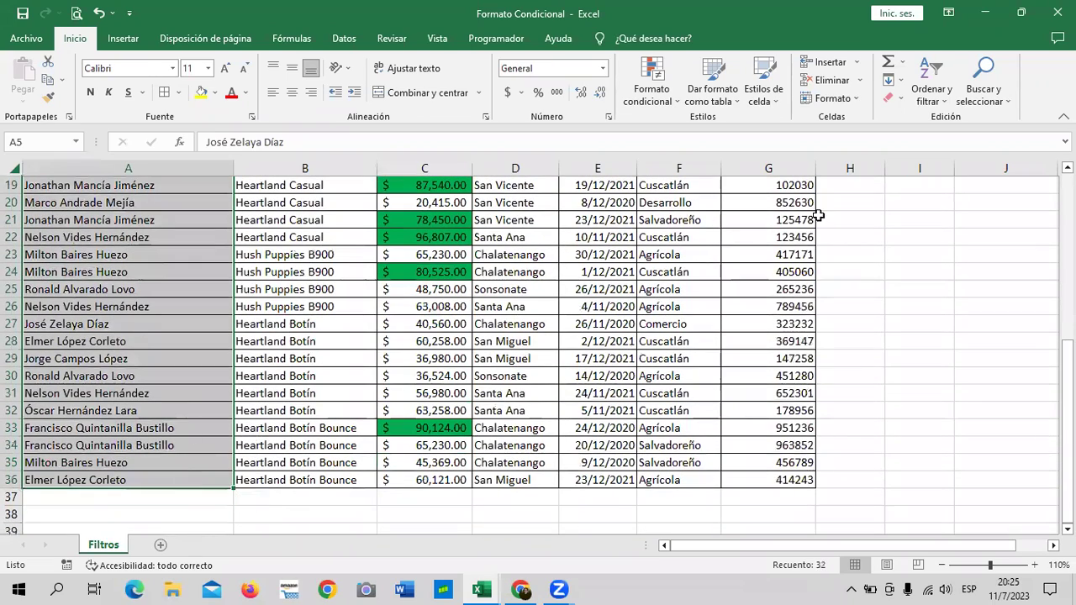
Add a Texto que contiene rule for the seller's name with a different highlight format.
click(673, 102)
mouse_move(715, 128)
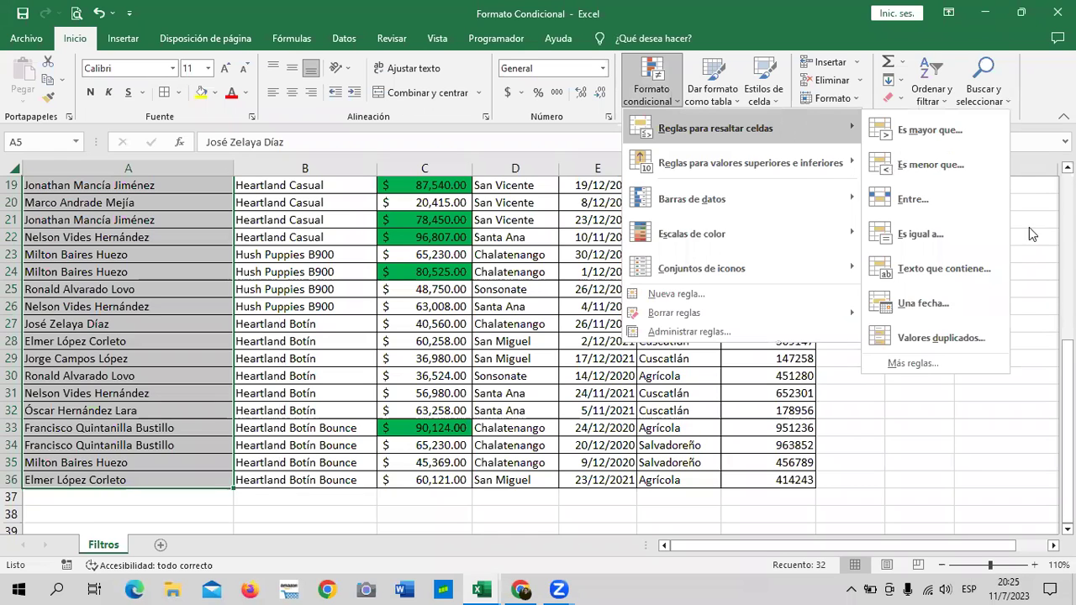
click(981, 267)
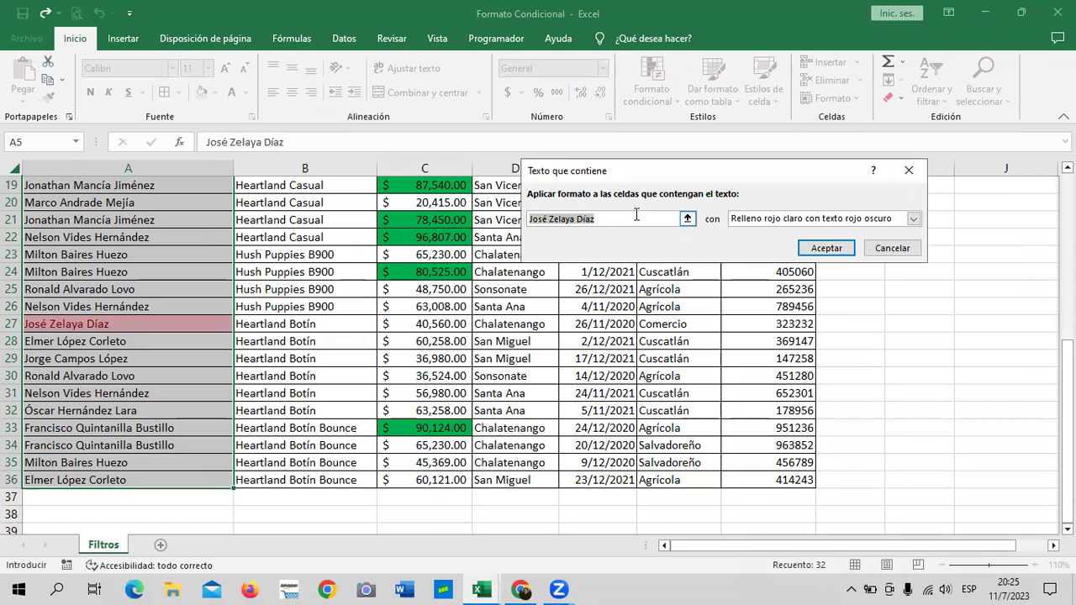
key(BackSpace)
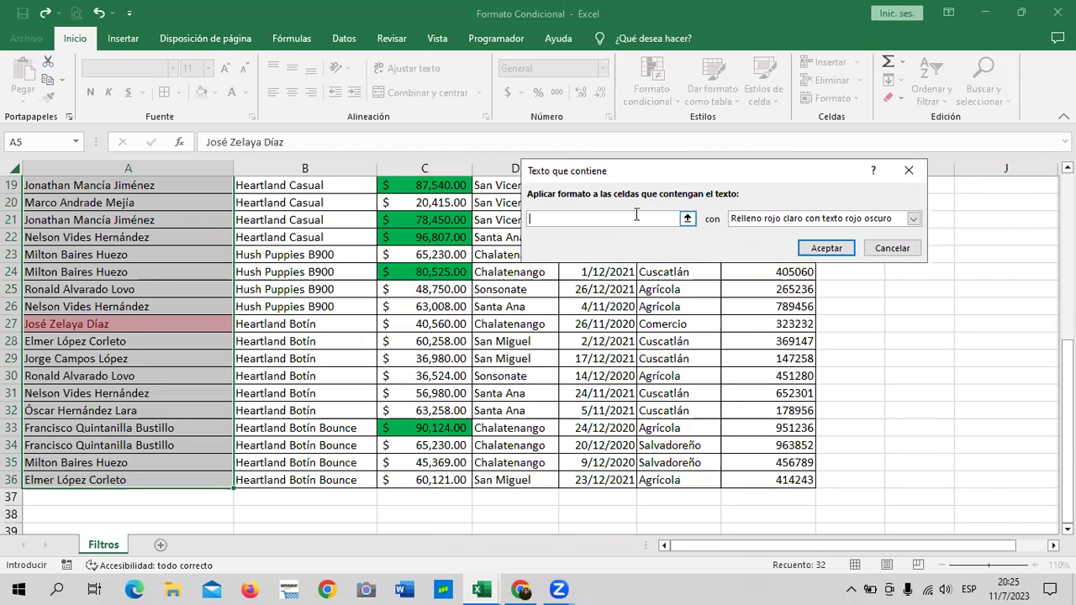
text(Mar)
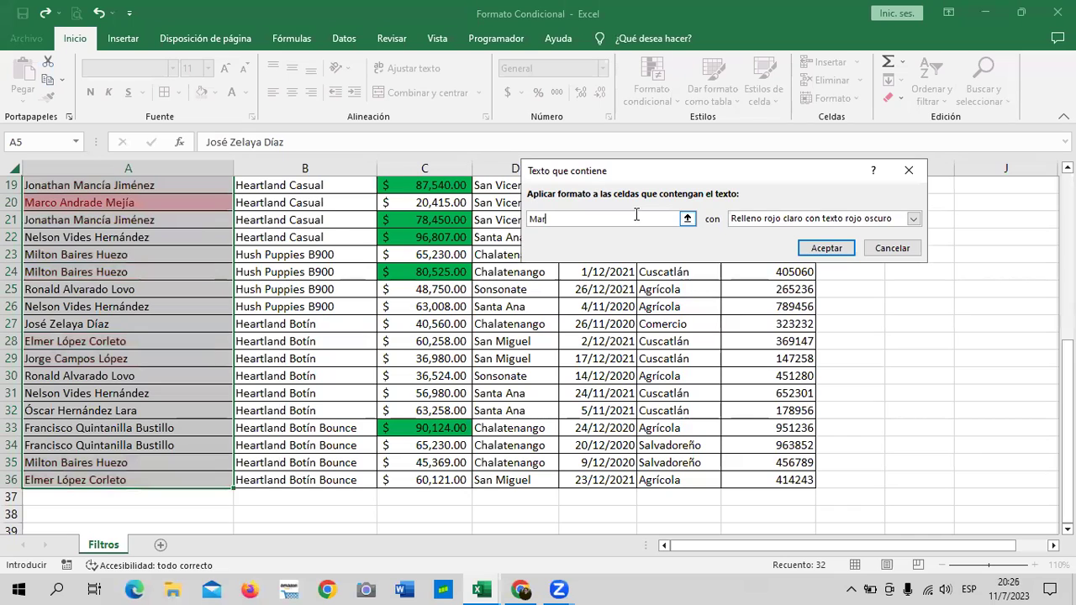
text(cos )
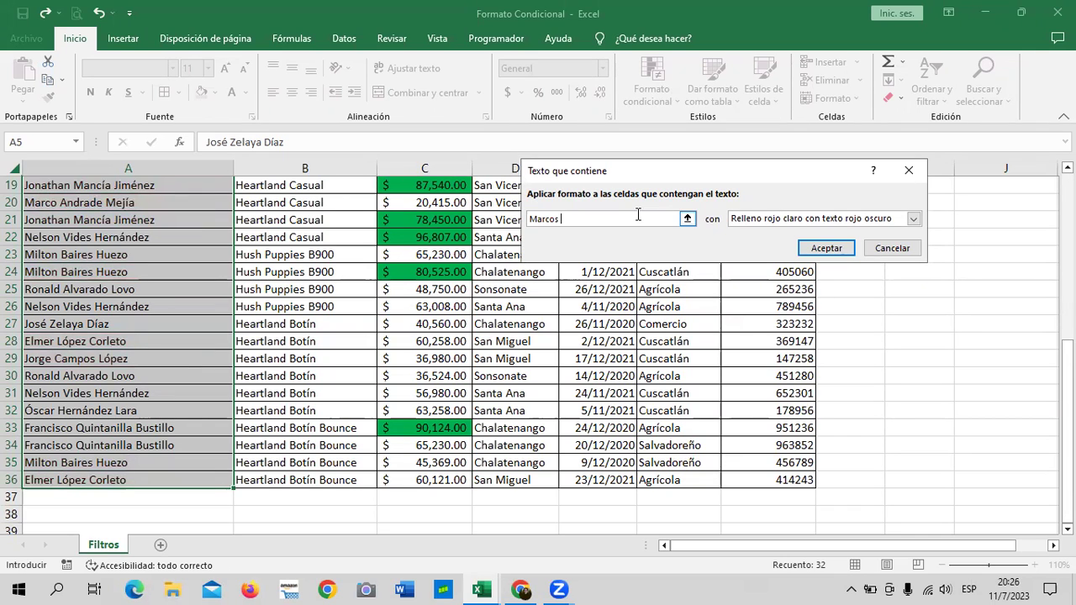
text(Andrare )
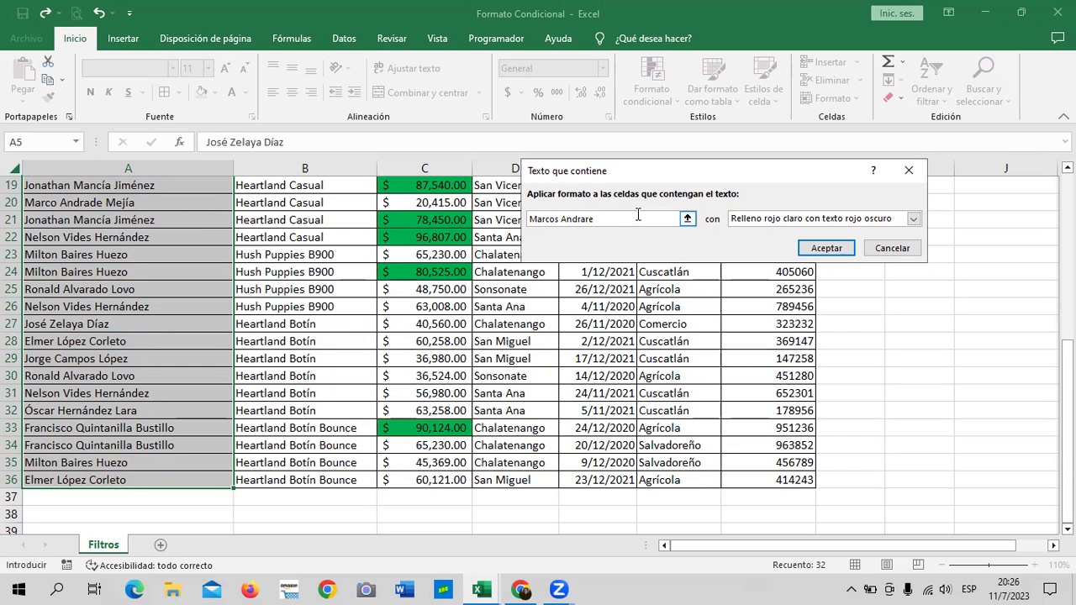
text(Mejia)
click(913, 219)
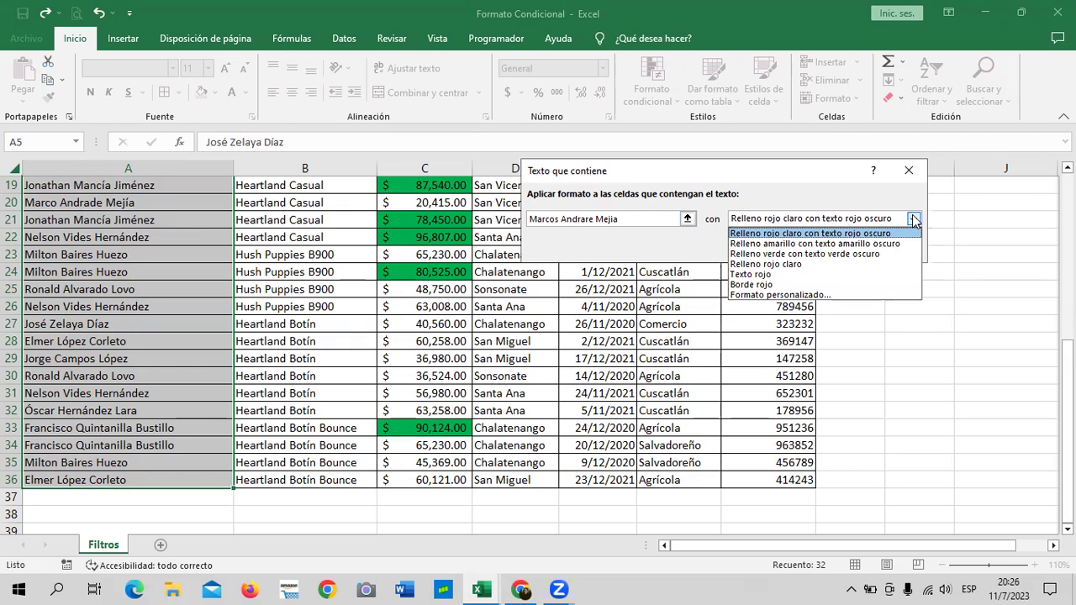
click(839, 254)
click(827, 249)
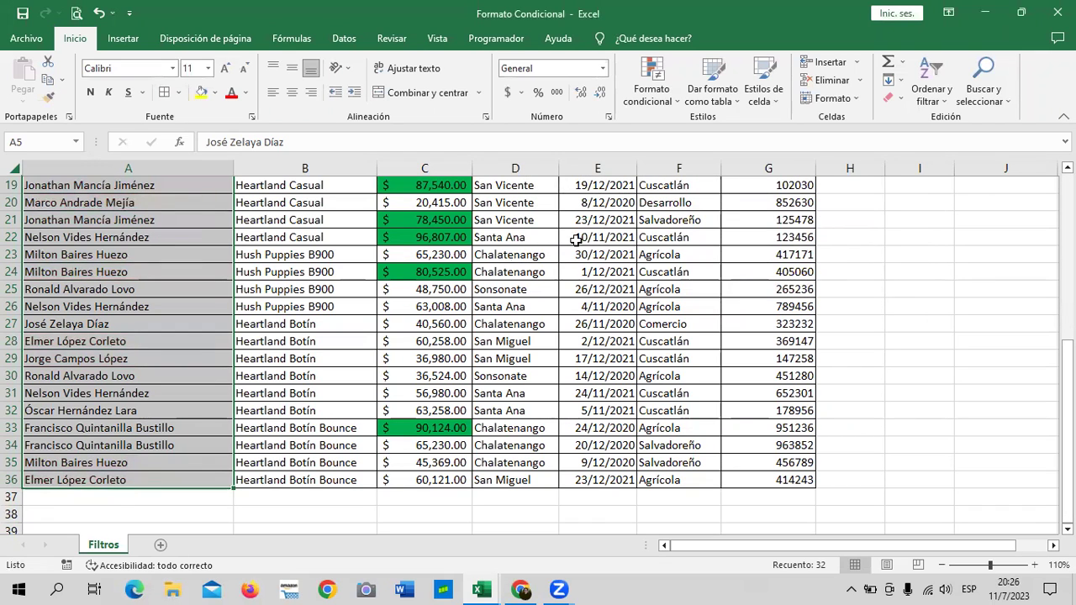
scroll(447, 303, up, 4)
scroll(336, 356, up, 2)
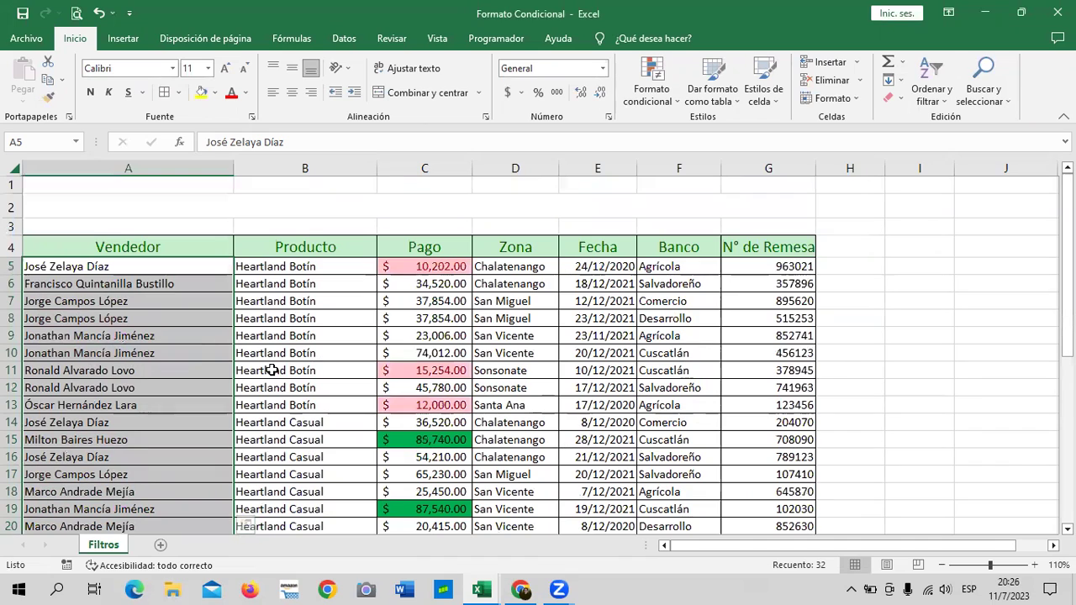
click(115, 389)
scroll(115, 389, down, 1)
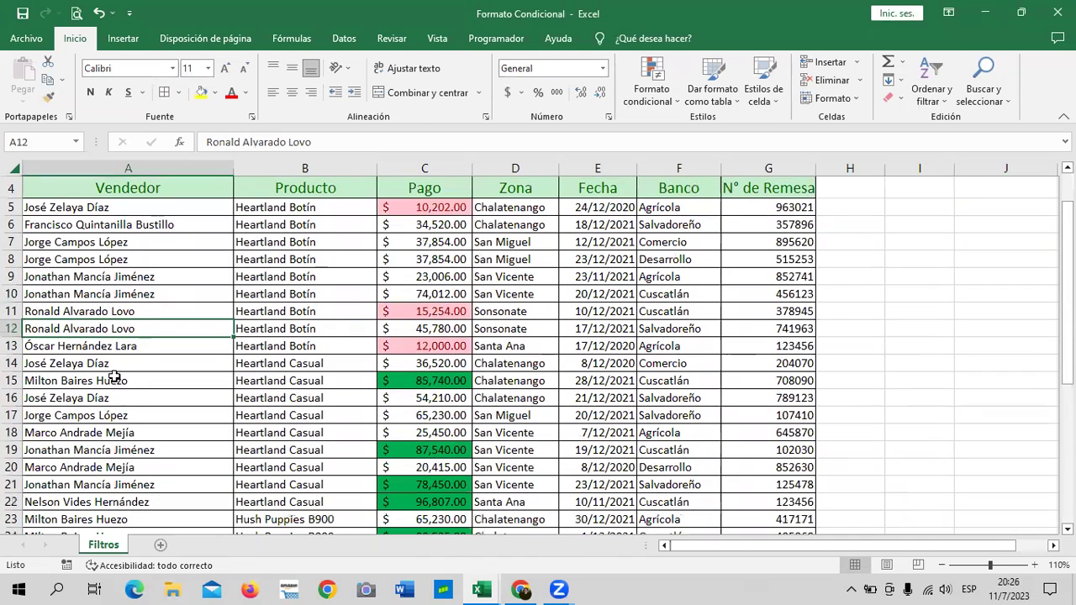
scroll(114, 379, down, 1)
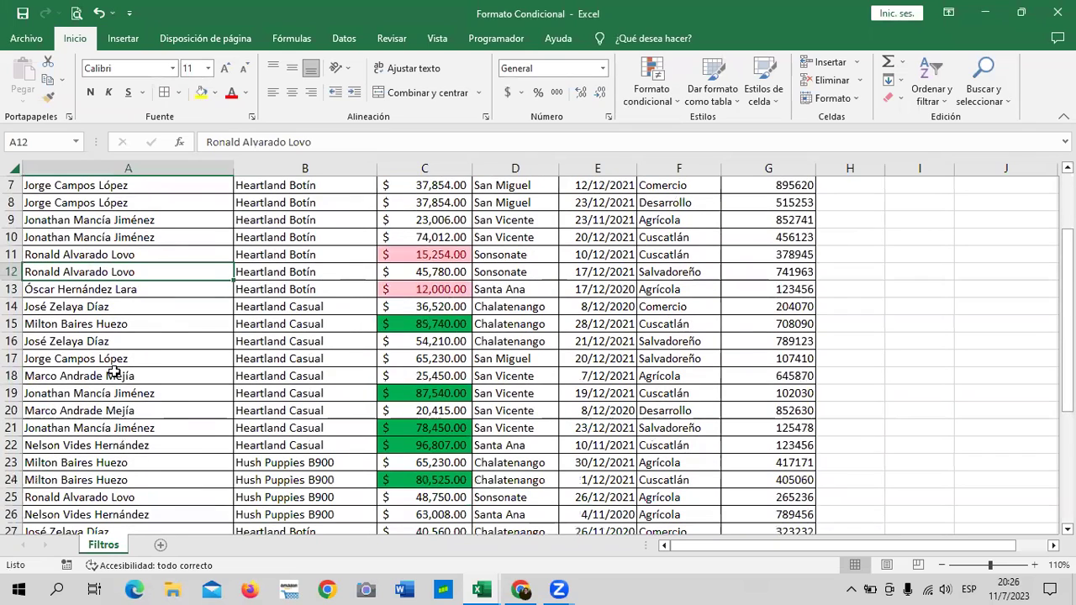
scroll(115, 373, down, 2)
scroll(126, 391, down, 3)
drag(149, 427, 167, 323)
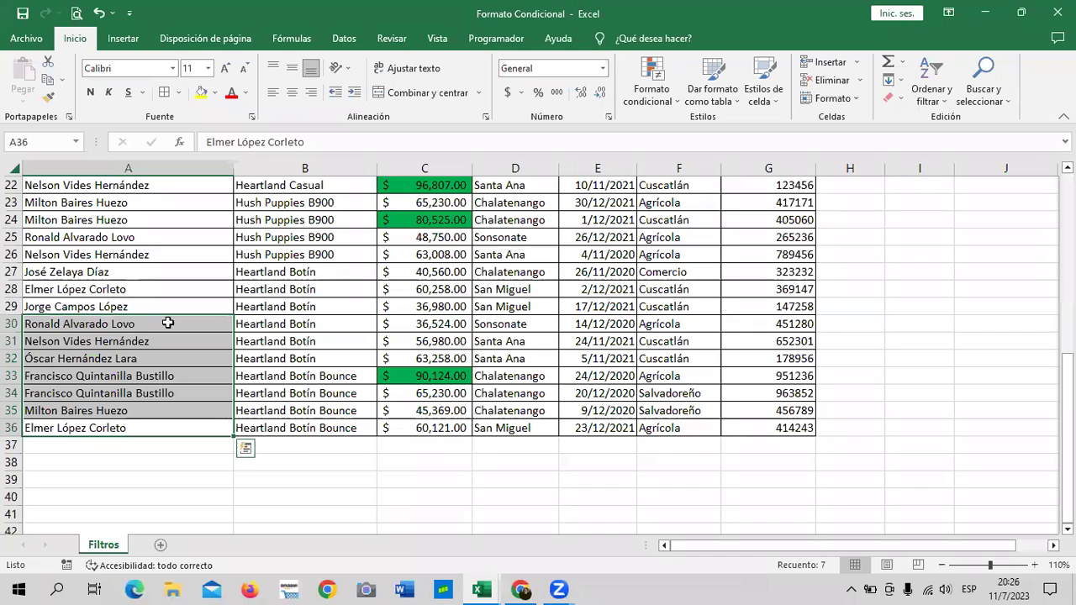
click(908, 272)
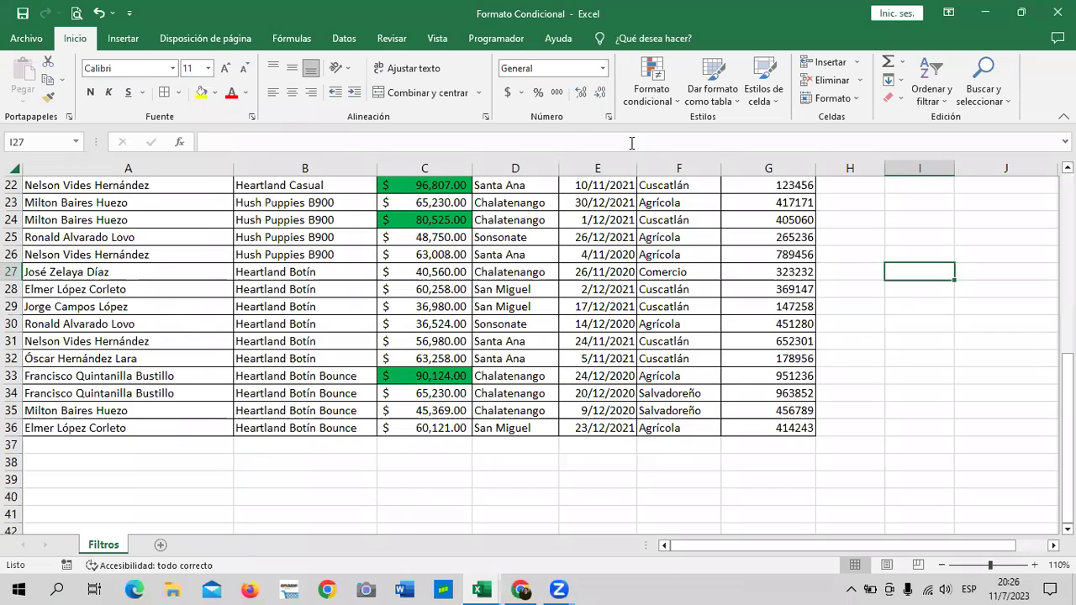
click(154, 326)
scroll(154, 331, up, 5)
scroll(154, 331, up, 2)
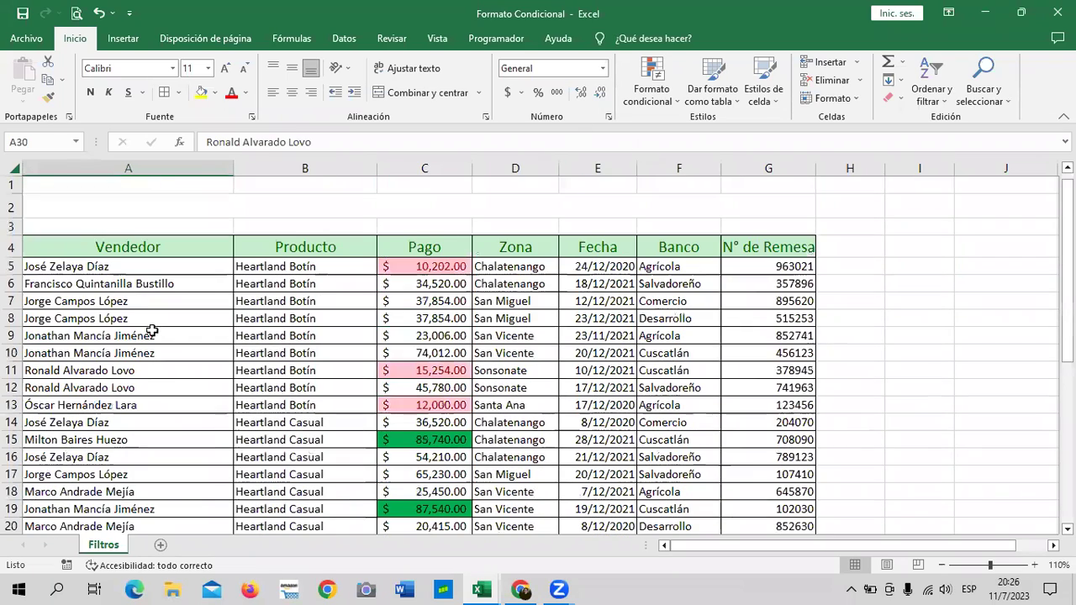
click(178, 266)
drag(177, 267, 162, 502)
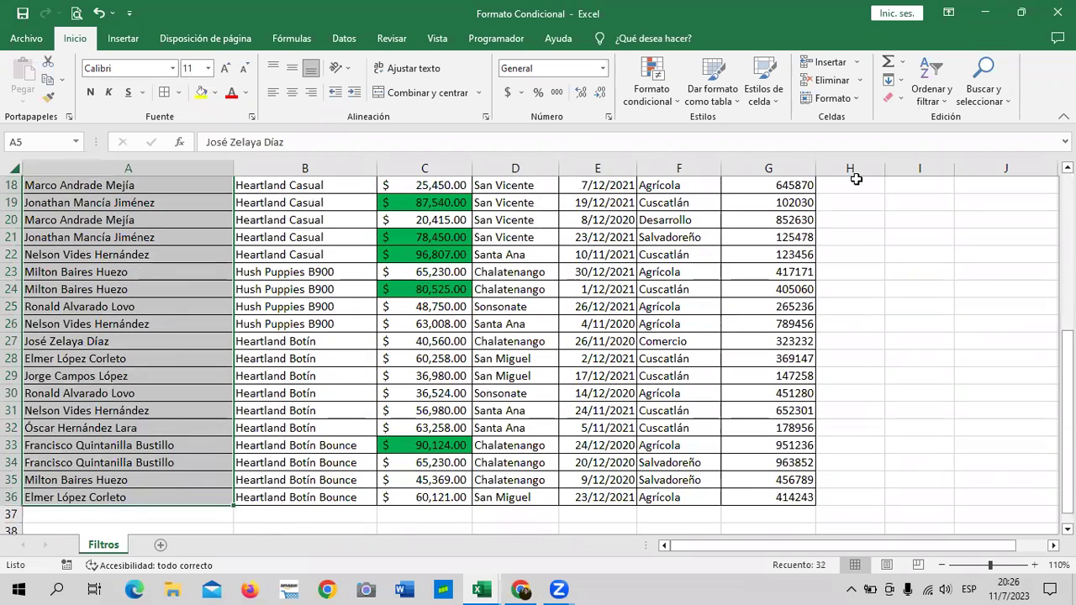
Start a Texto que contiene rule on the Vendedor names using cell A36 as the match text.
click(660, 97)
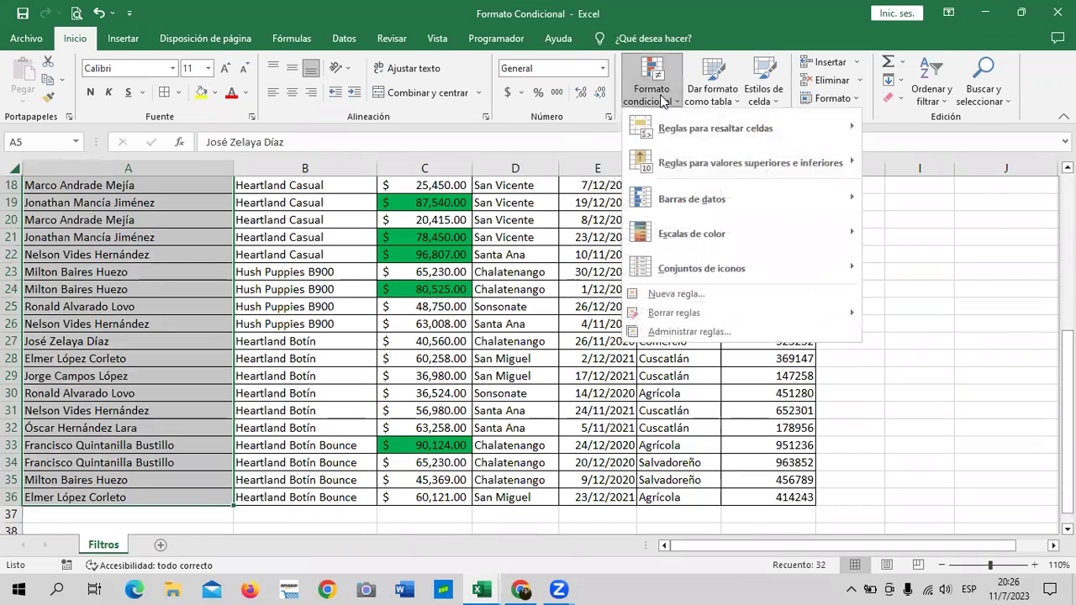
mouse_move(716, 128)
click(943, 269)
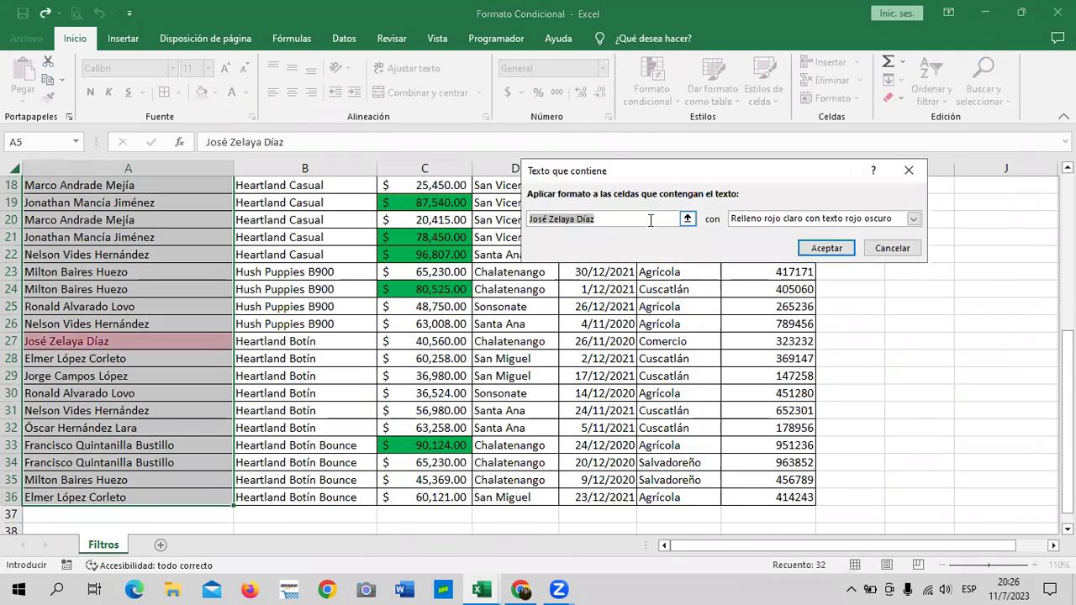
key(BackSpace)
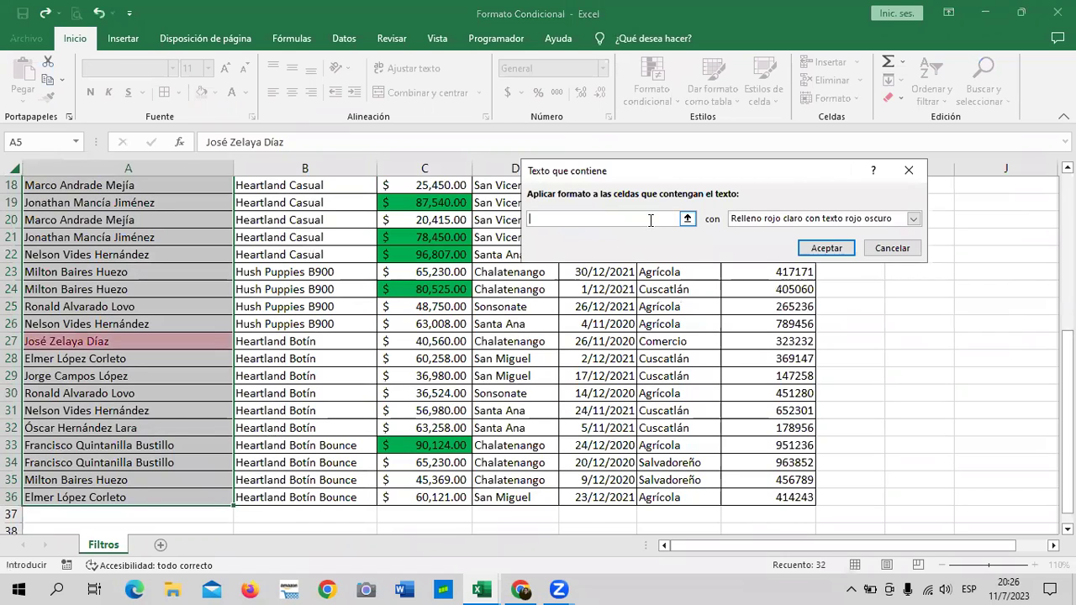
click(687, 219)
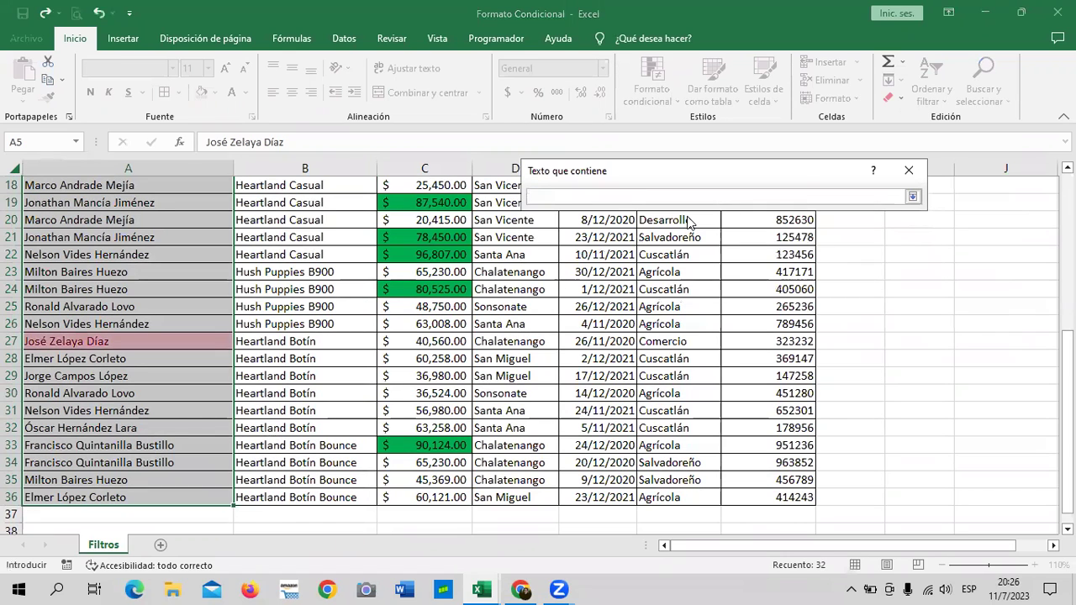
click(72, 498)
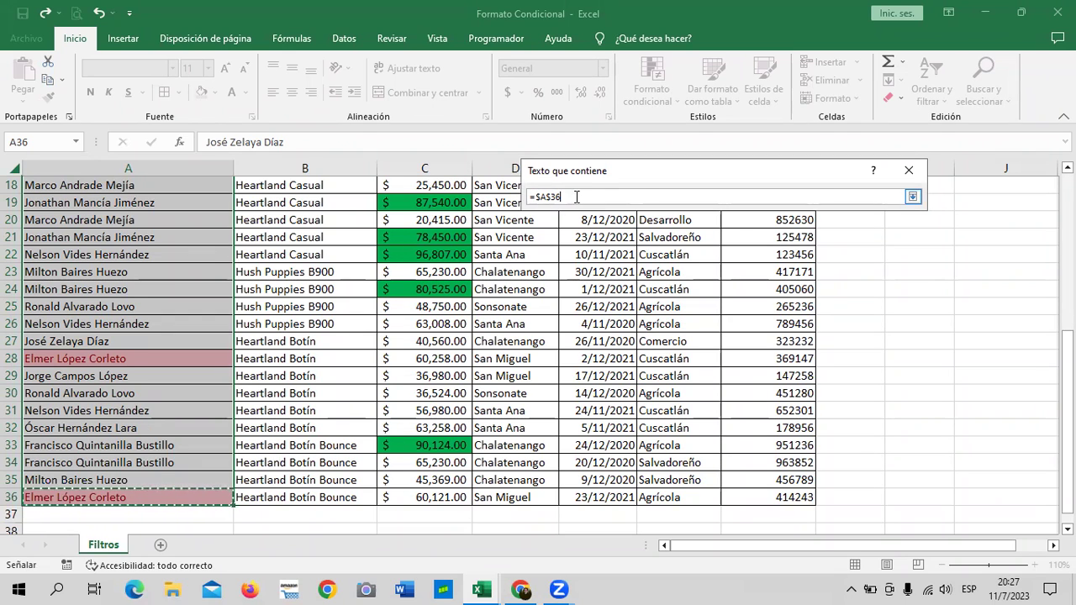
Give the text-contains rule tied to $A$36 a custom cyan fill and apply it.
click(914, 195)
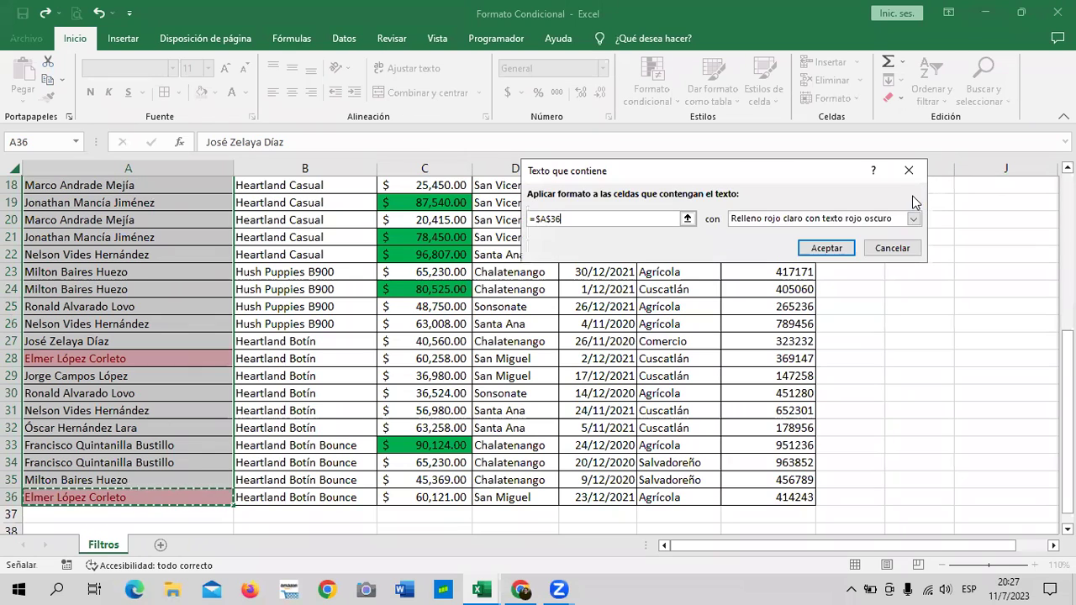
click(914, 218)
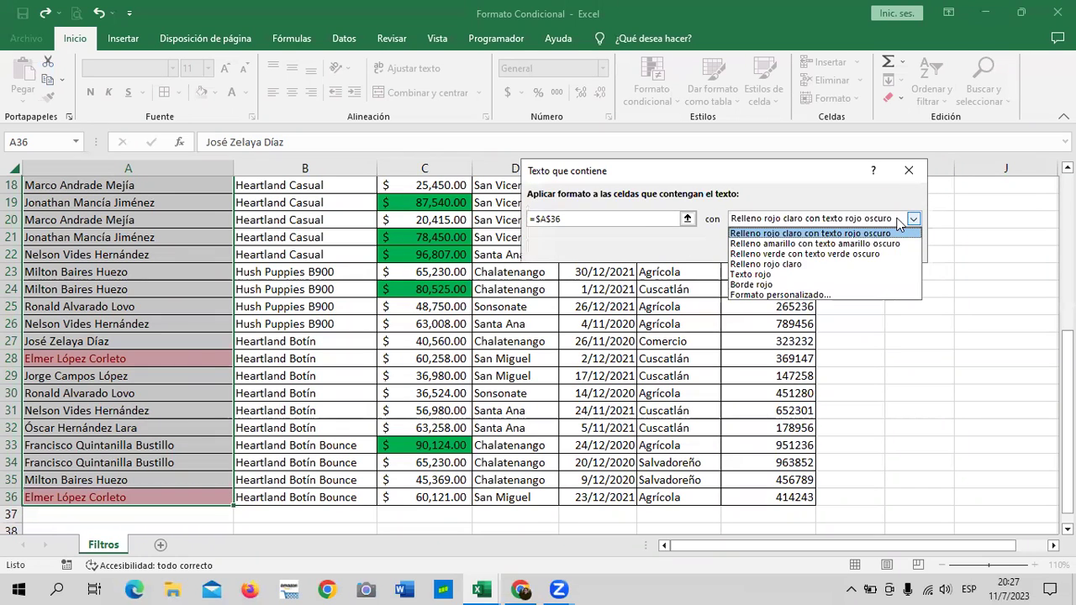
click(826, 294)
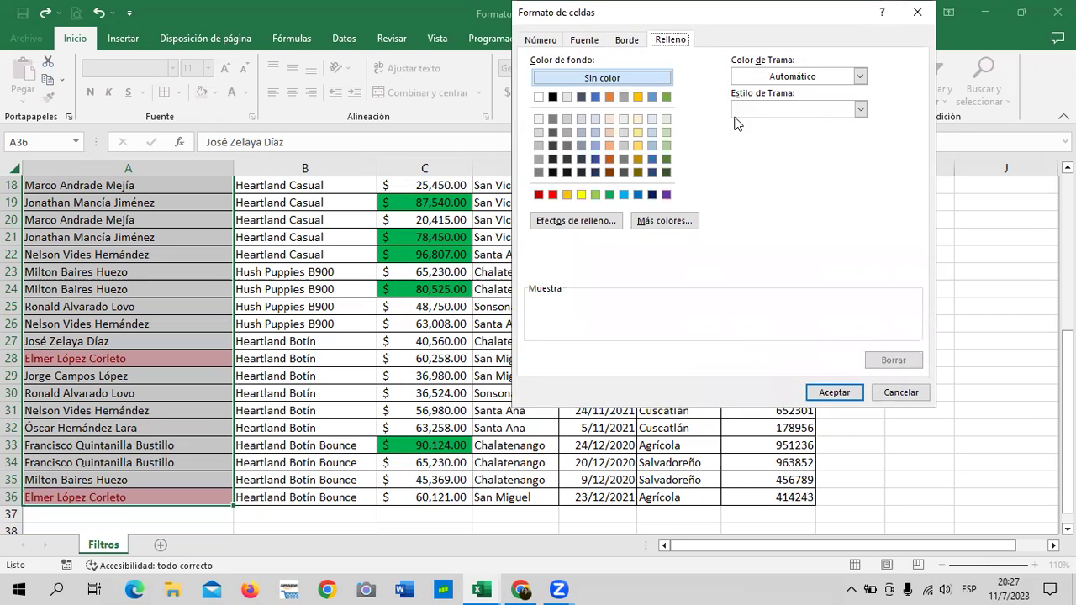
click(662, 222)
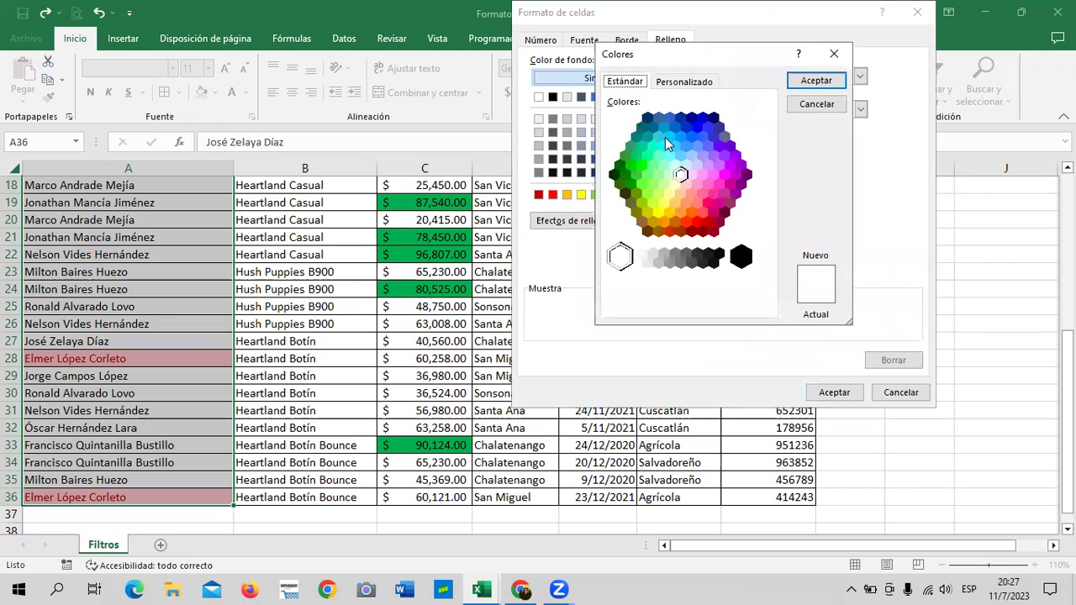
click(669, 136)
click(814, 84)
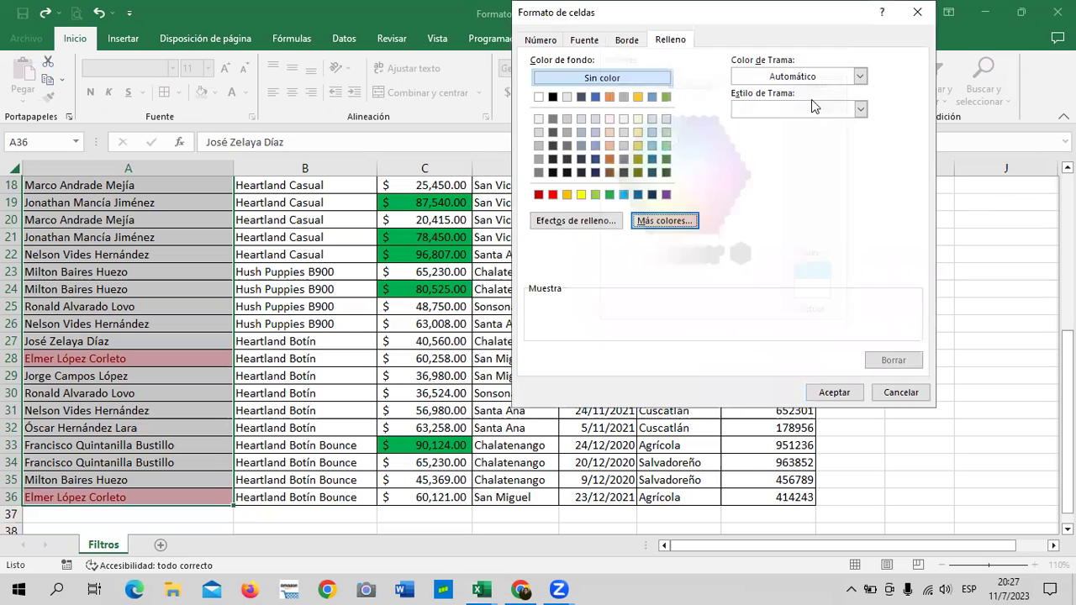
click(836, 393)
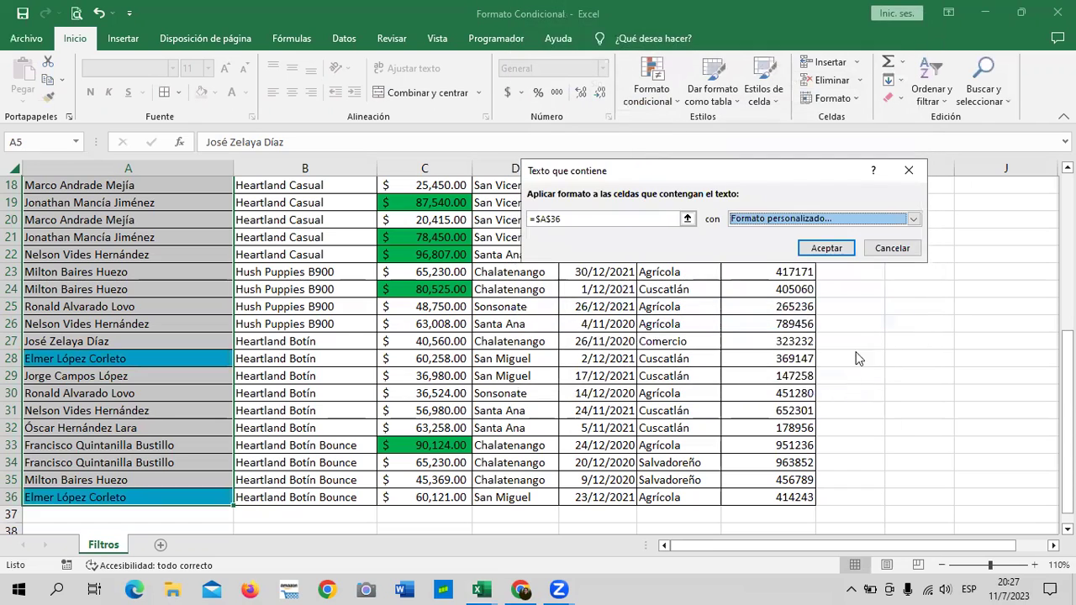
click(839, 249)
click(914, 304)
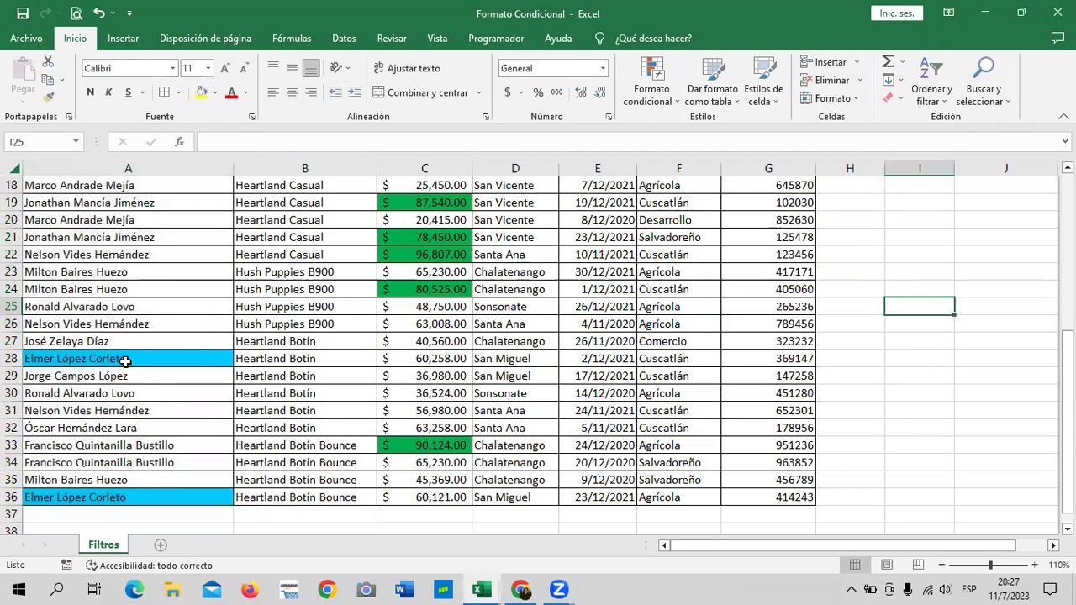
Scroll the sheet to check the cyan highlights, then select the seller cells in column A.
scroll(125, 360, up, 4)
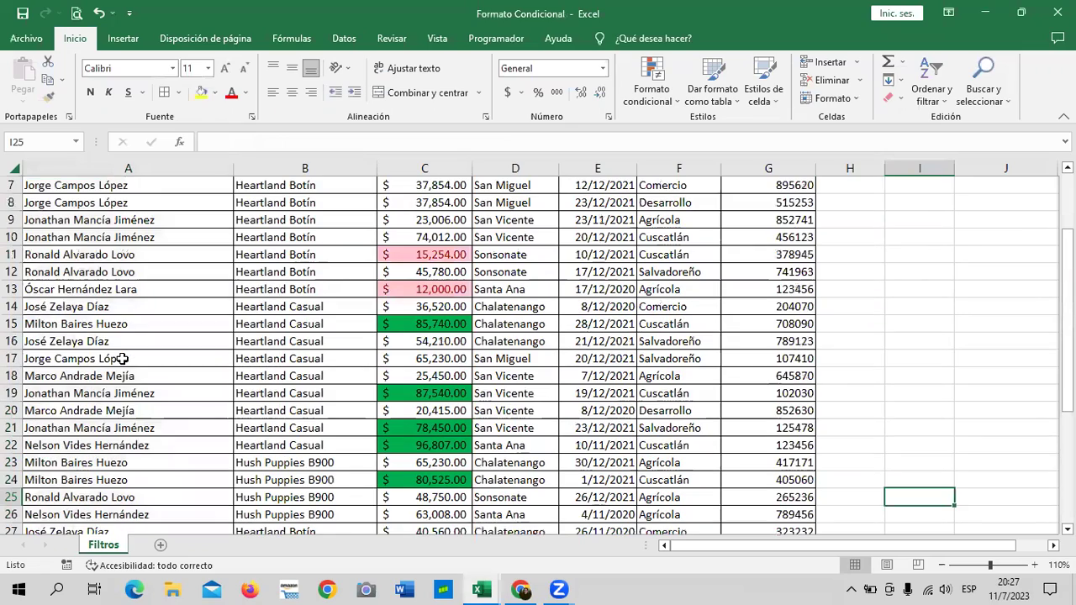
scroll(123, 358, down, 4)
scroll(122, 358, down, 2)
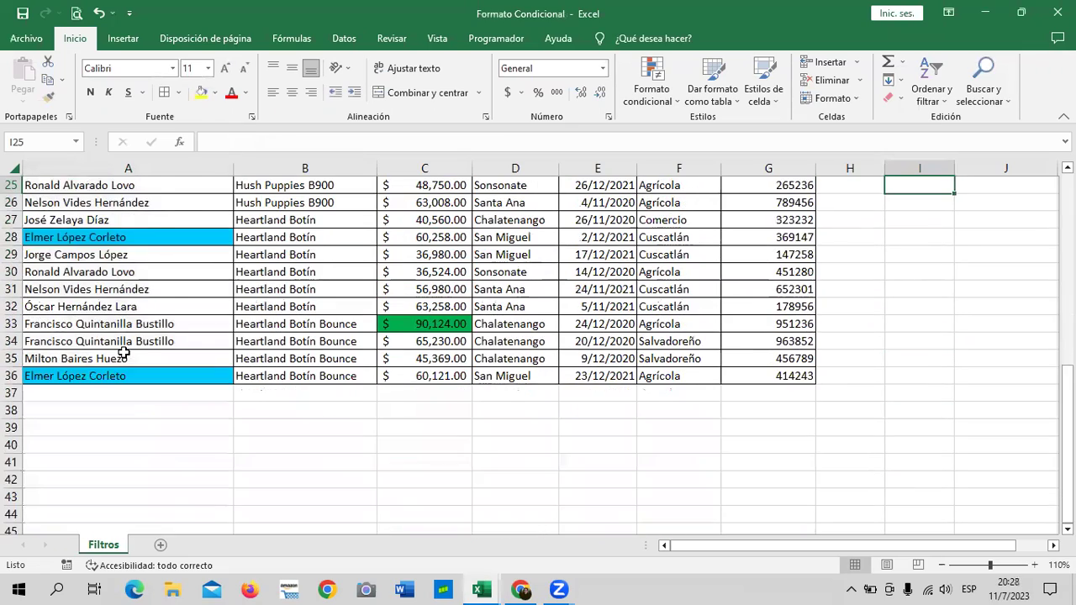
scroll(122, 353, up, 1)
scroll(122, 353, up, 5)
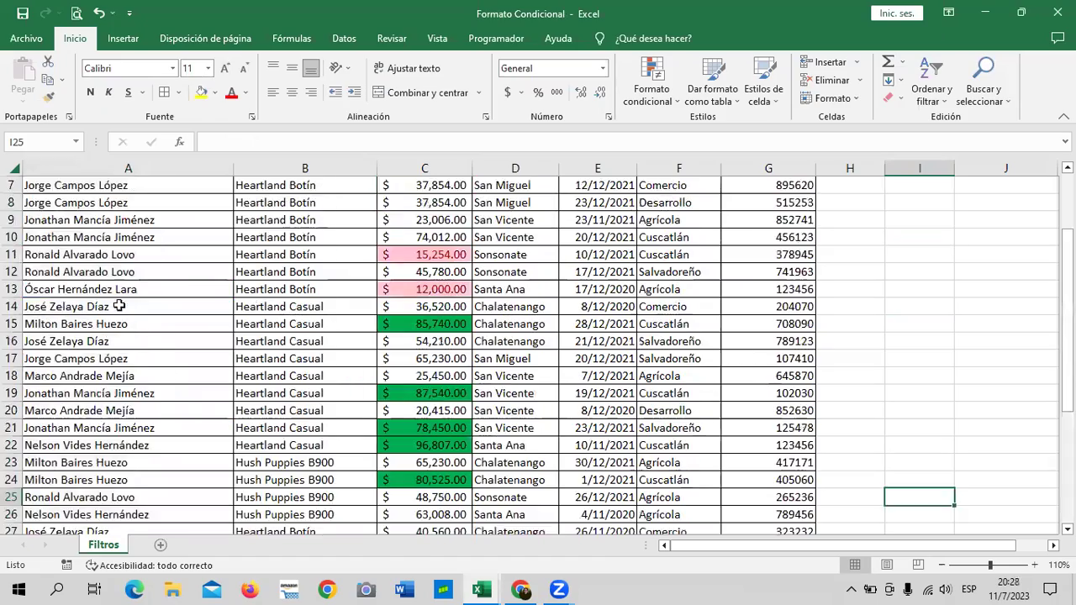
scroll(137, 278, up, 2)
drag(128, 266, 126, 498)
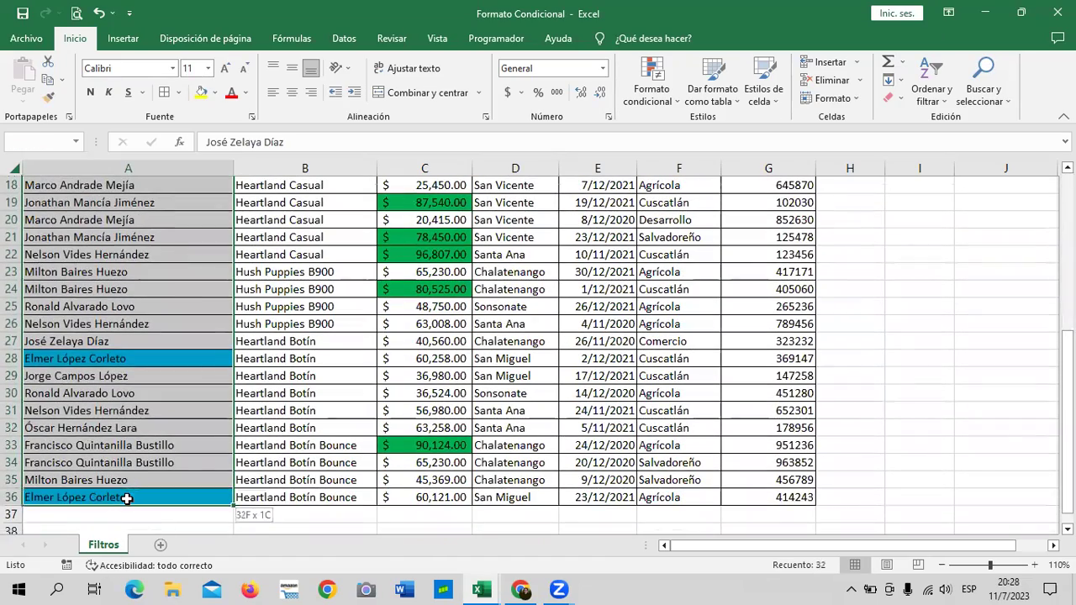
Start a Texto que contiene rule that matches the seller in cell A24 (=$A$24).
click(675, 99)
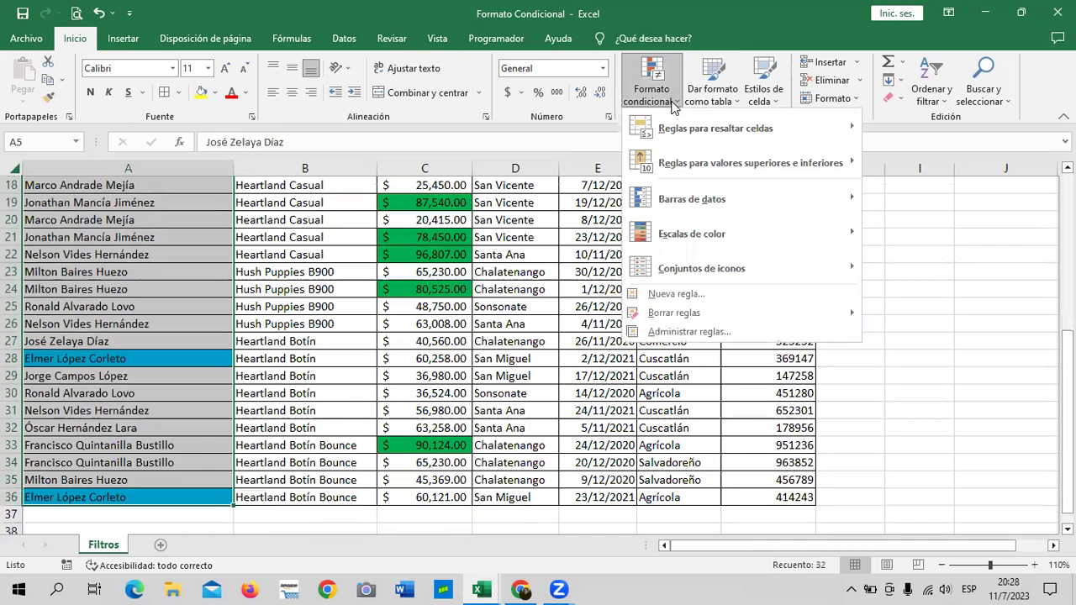
mouse_move(715, 128)
click(975, 275)
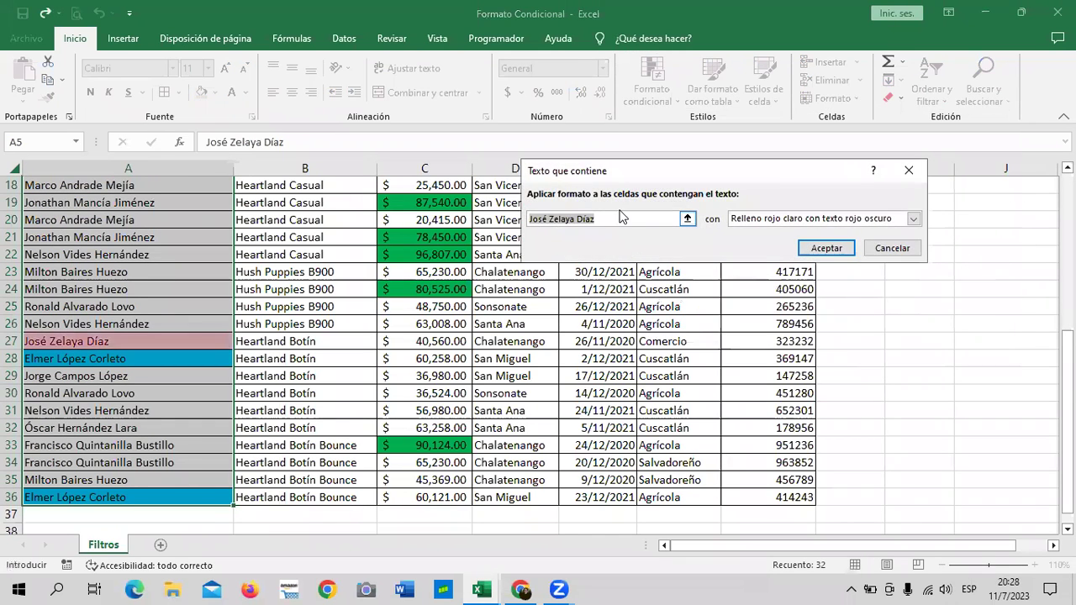
click(687, 218)
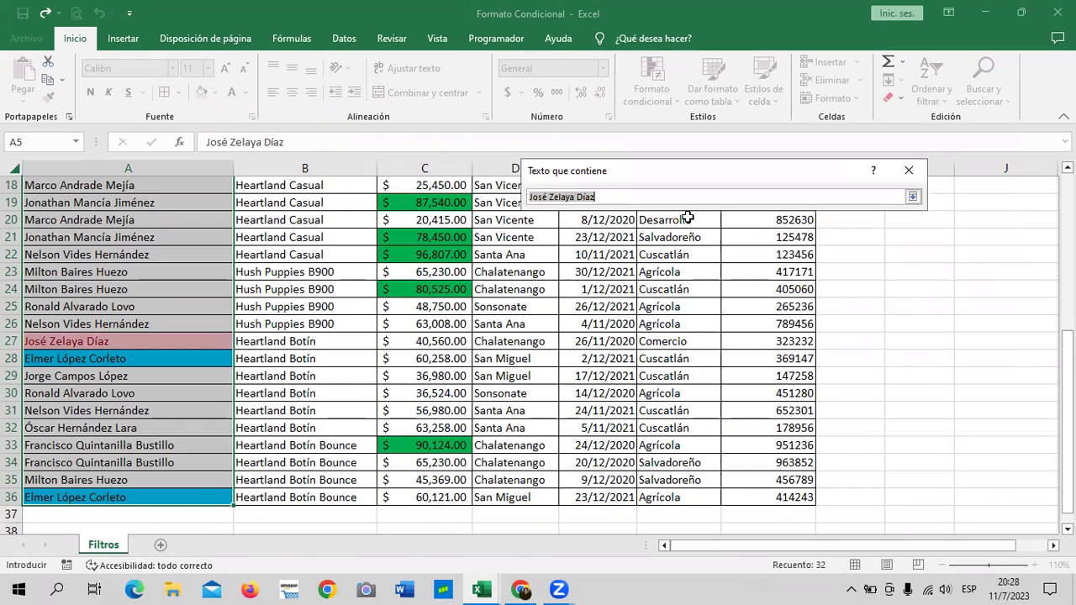
click(866, 195)
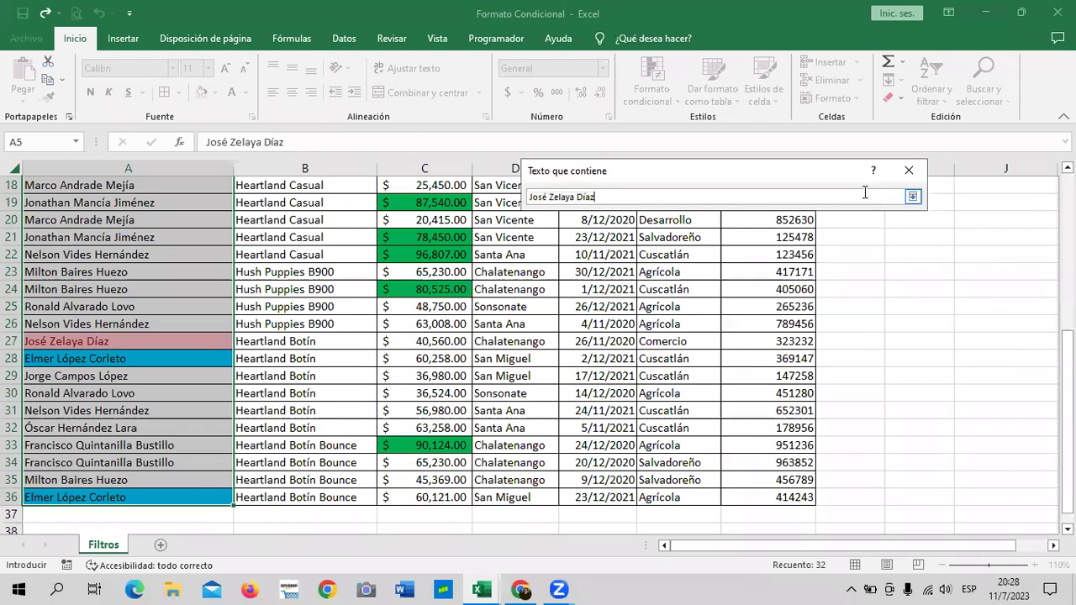
key(BackSpace)
key(BackSpace)
key(BackSpace)
key(BackSpace)
key(BackSpace)
key(BackSpace)
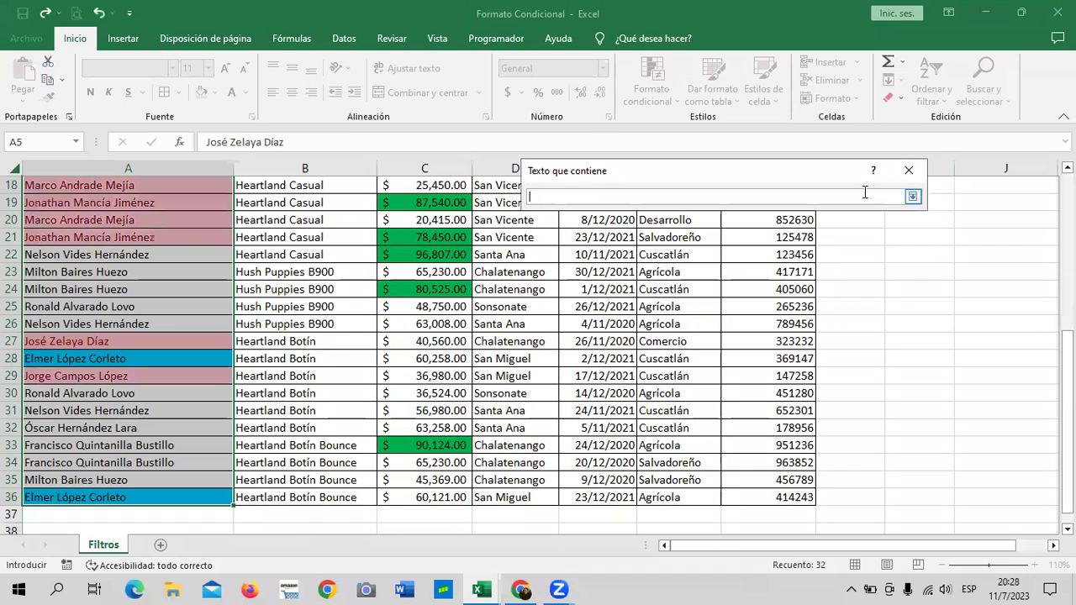
click(72, 287)
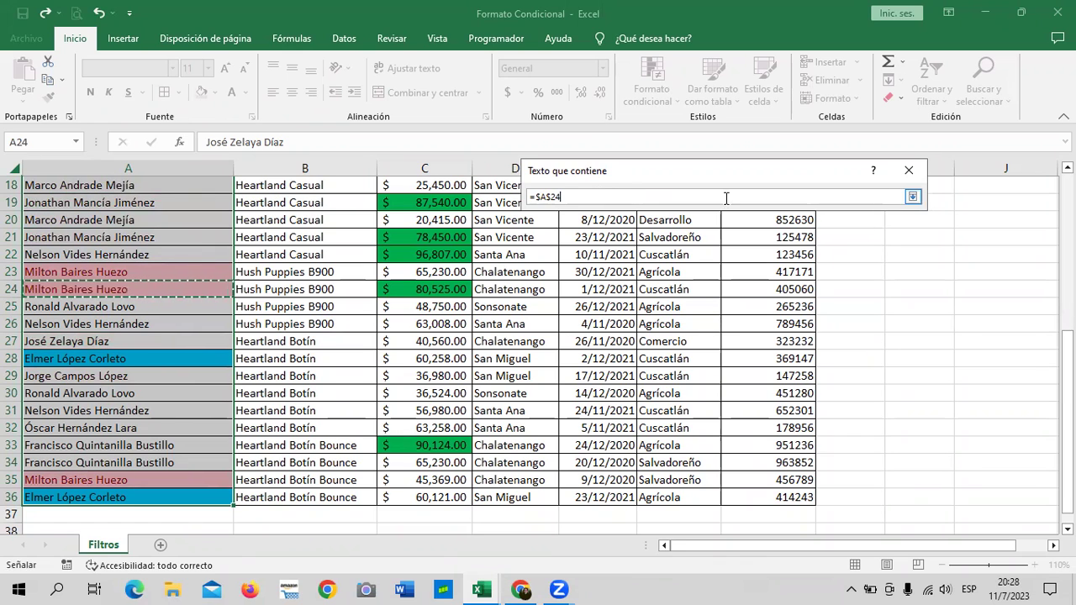
Set the A24 rule to a custom light green fill and apply it.
click(912, 197)
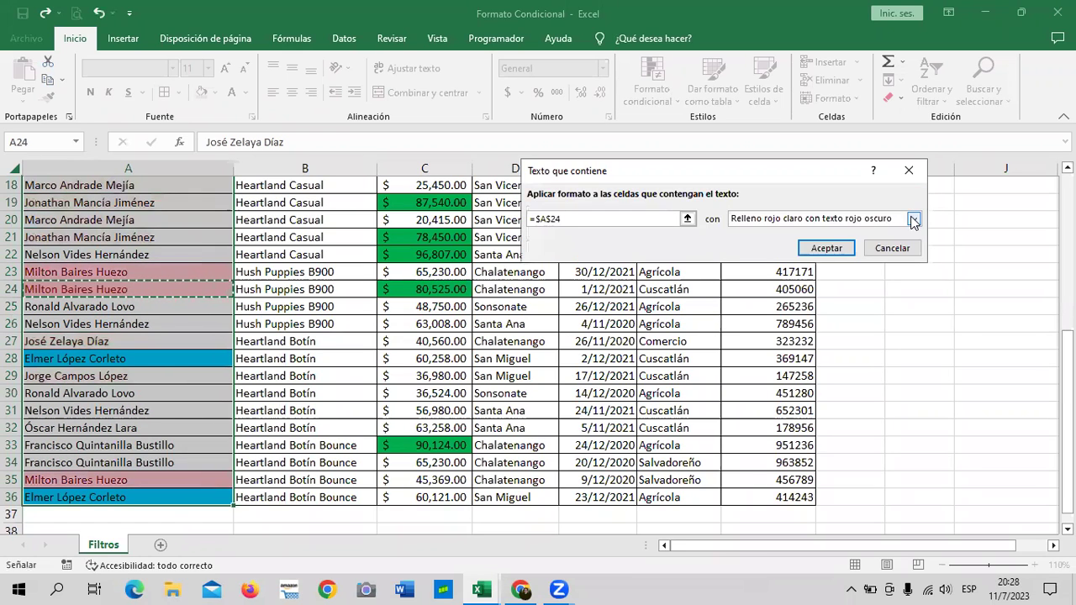
click(862, 219)
click(866, 293)
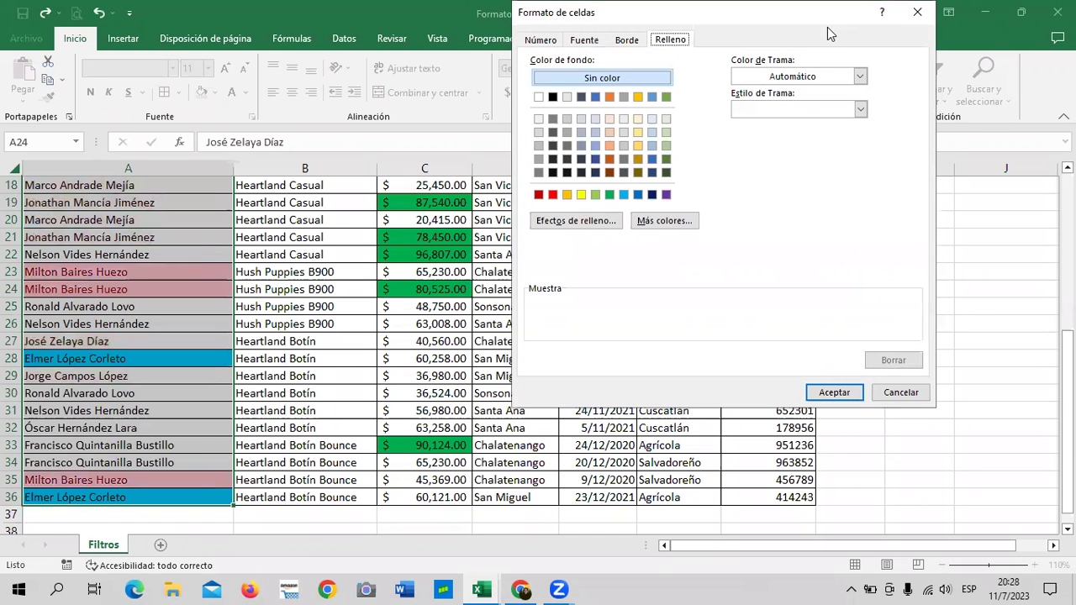
drag(827, 27, 751, 82)
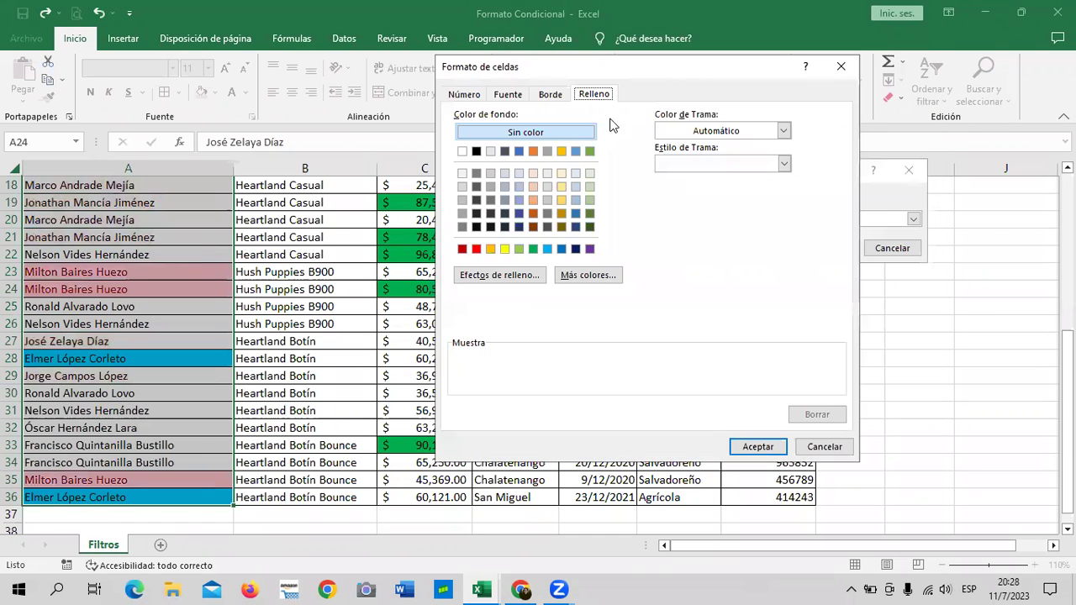
click(587, 276)
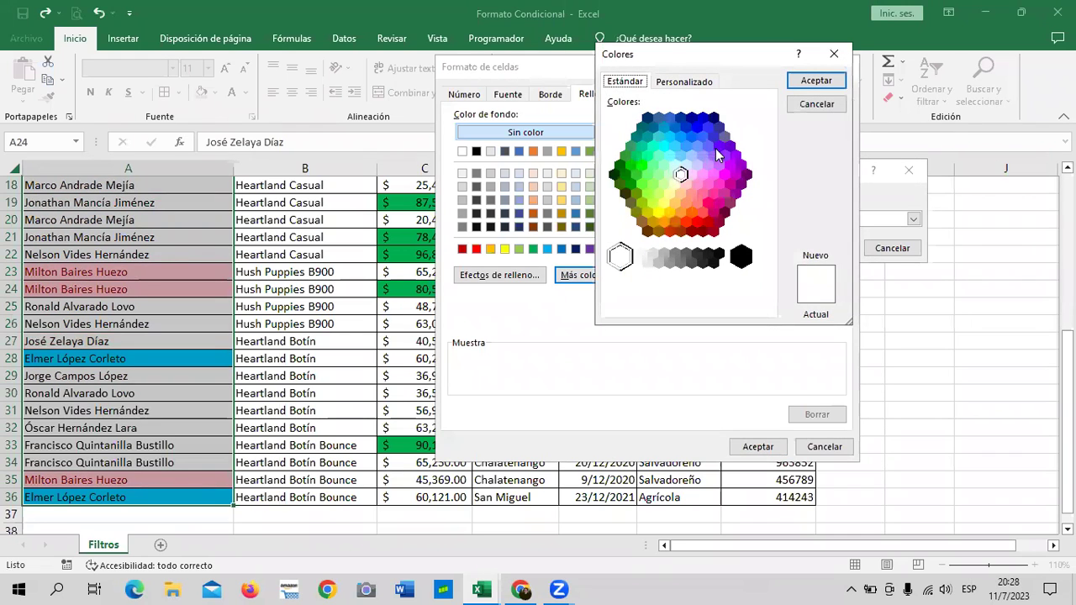
click(651, 164)
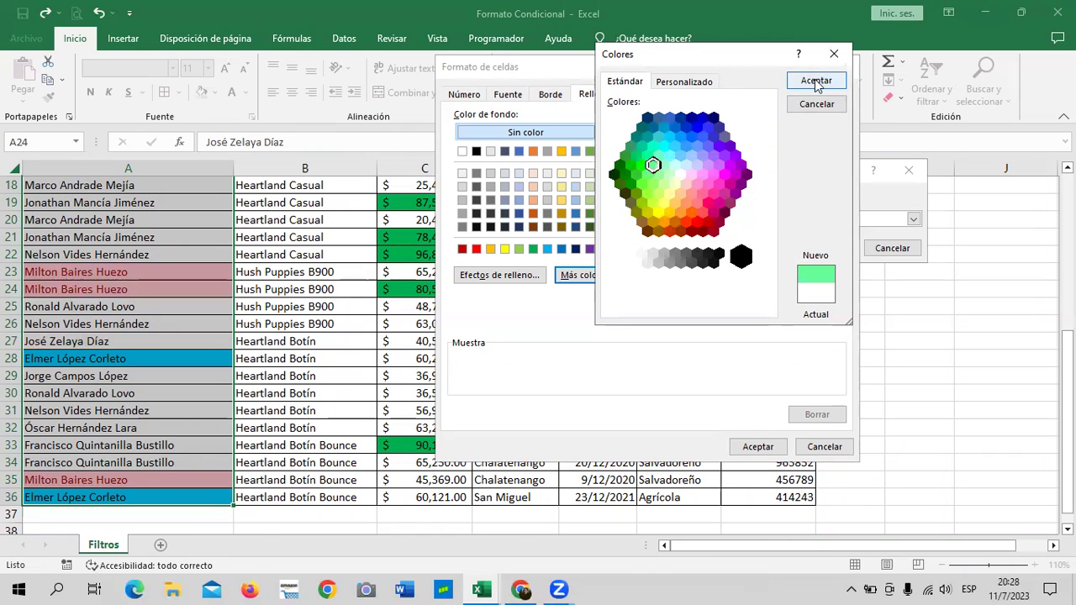
click(816, 80)
click(779, 448)
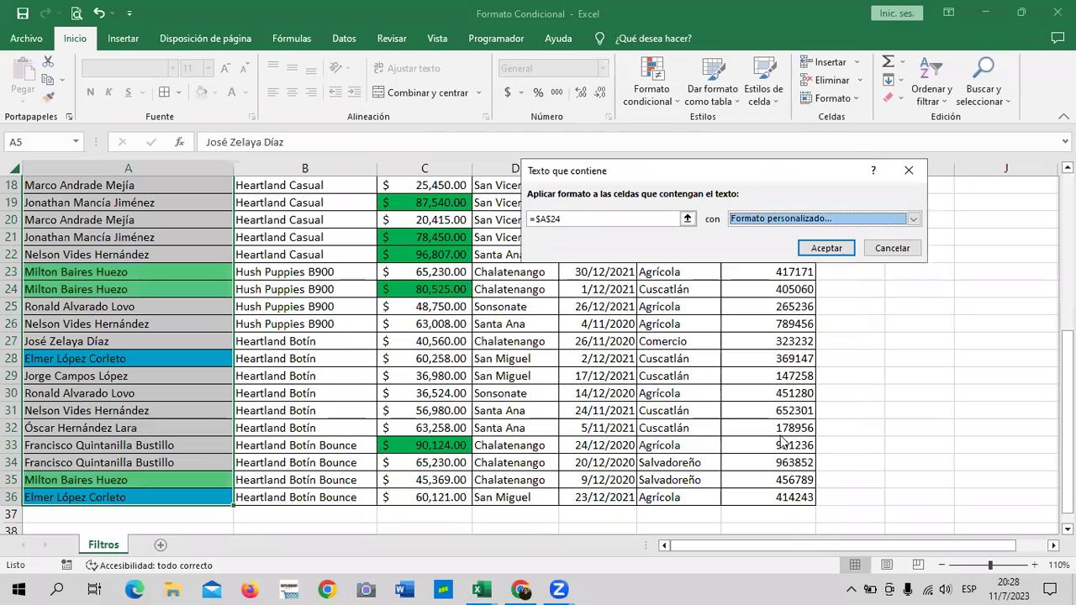
click(838, 247)
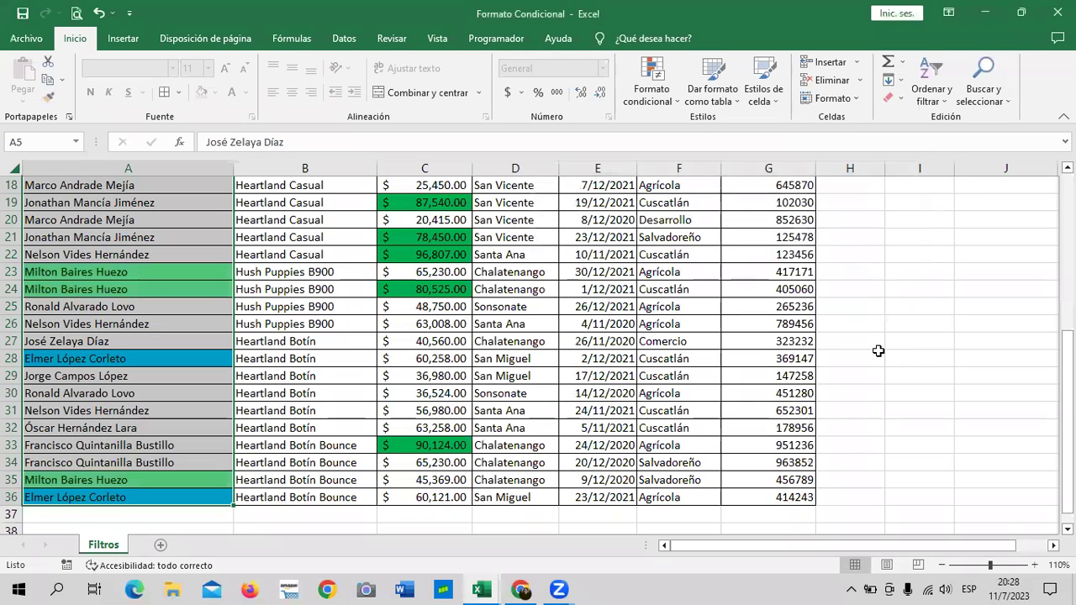
click(896, 359)
click(166, 444)
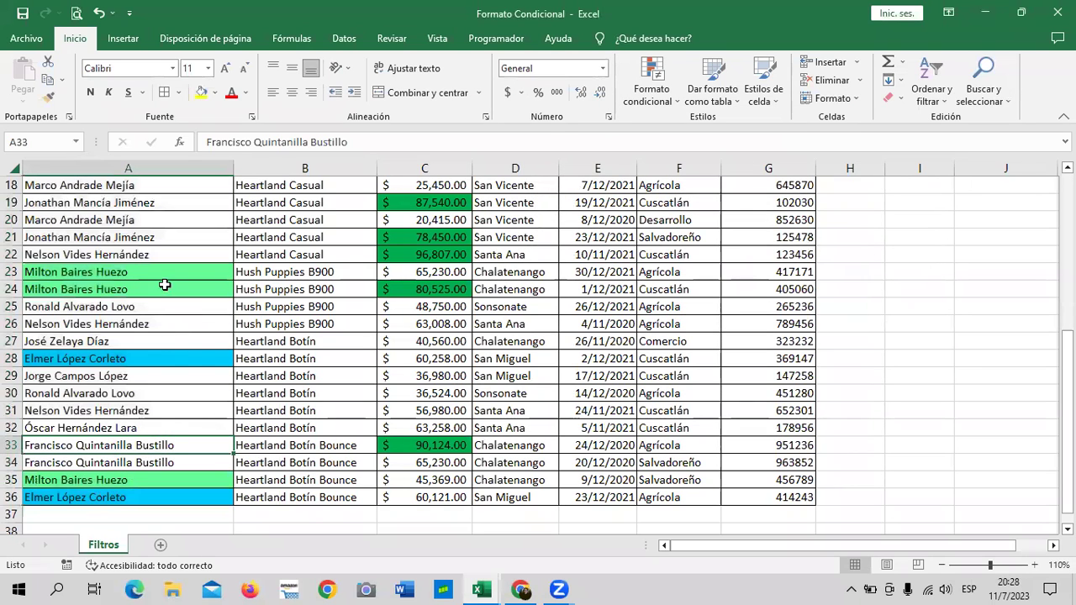
scroll(160, 375, up, 4)
scroll(160, 373, up, 2)
scroll(160, 369, down, 2)
scroll(160, 370, down, 2)
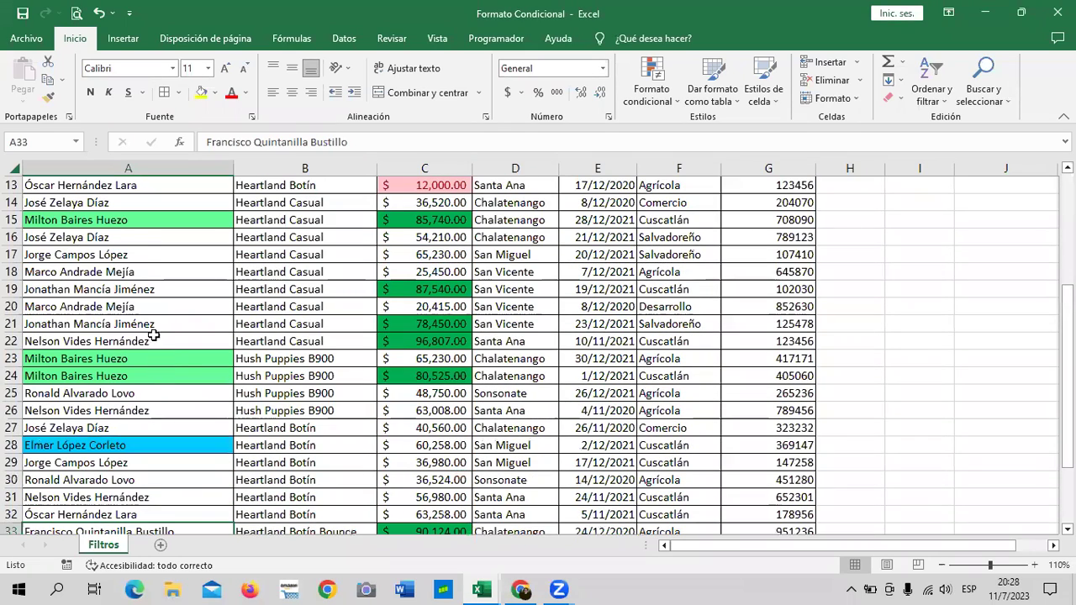
click(142, 238)
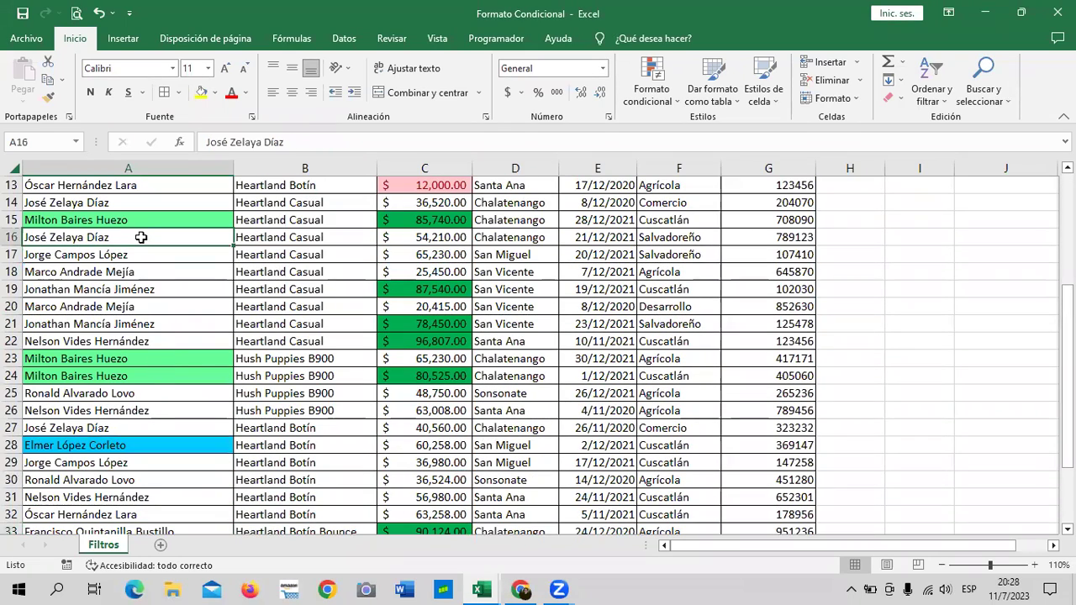
key(Delete)
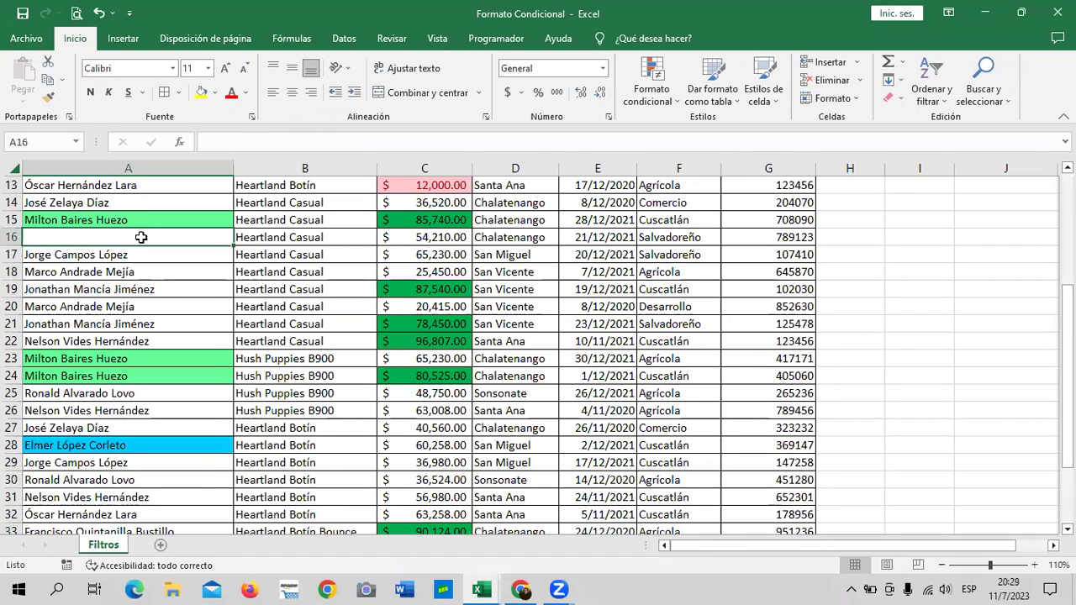
text(Milton)
key(Return)
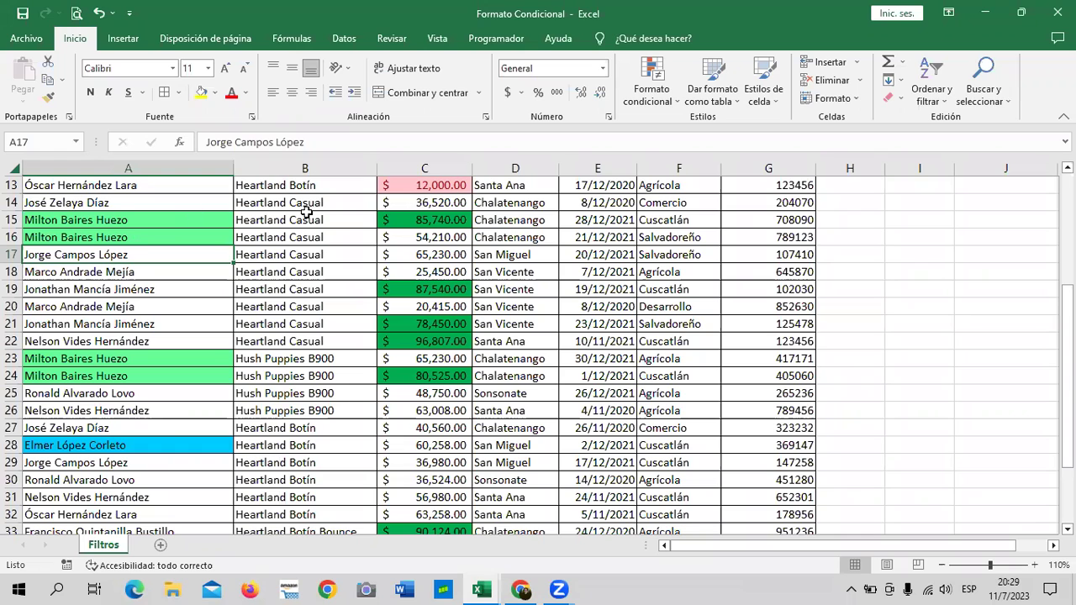
scroll(117, 302, up, 3)
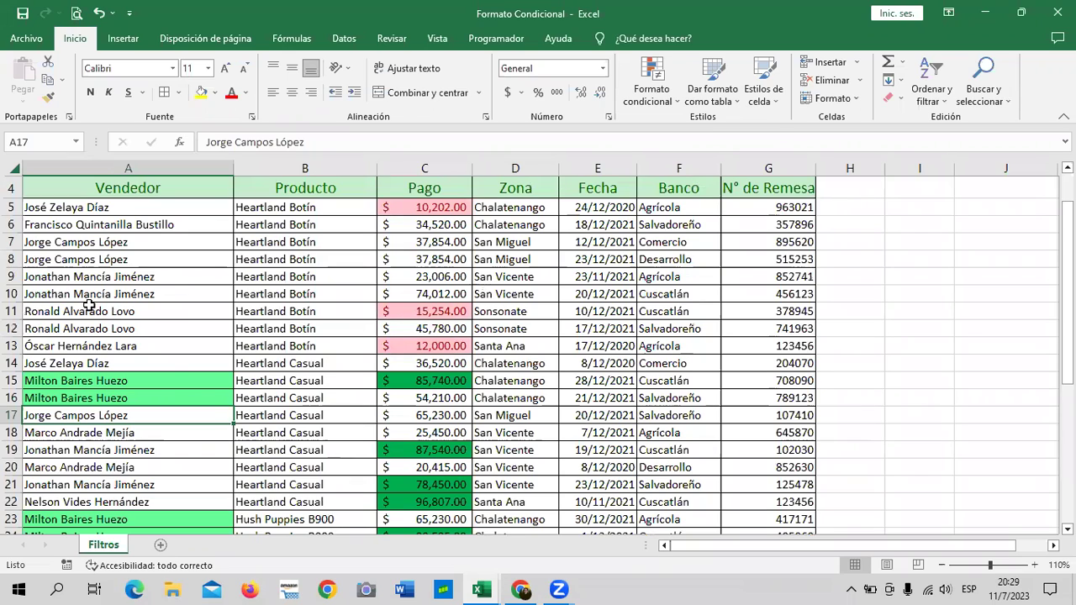
scroll(136, 360, down, 1)
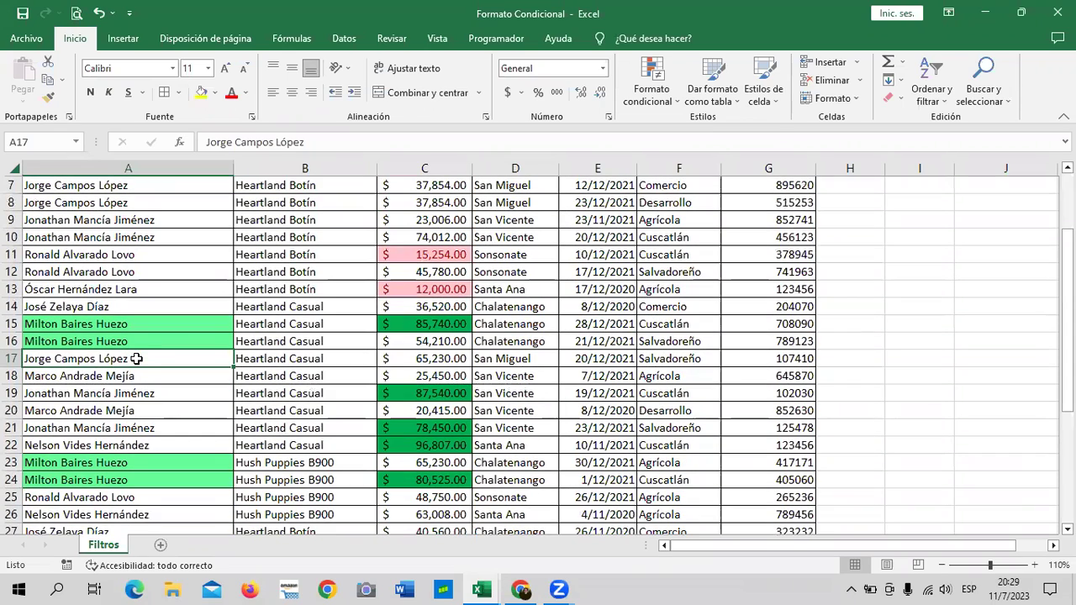
scroll(439, 441, up, 2)
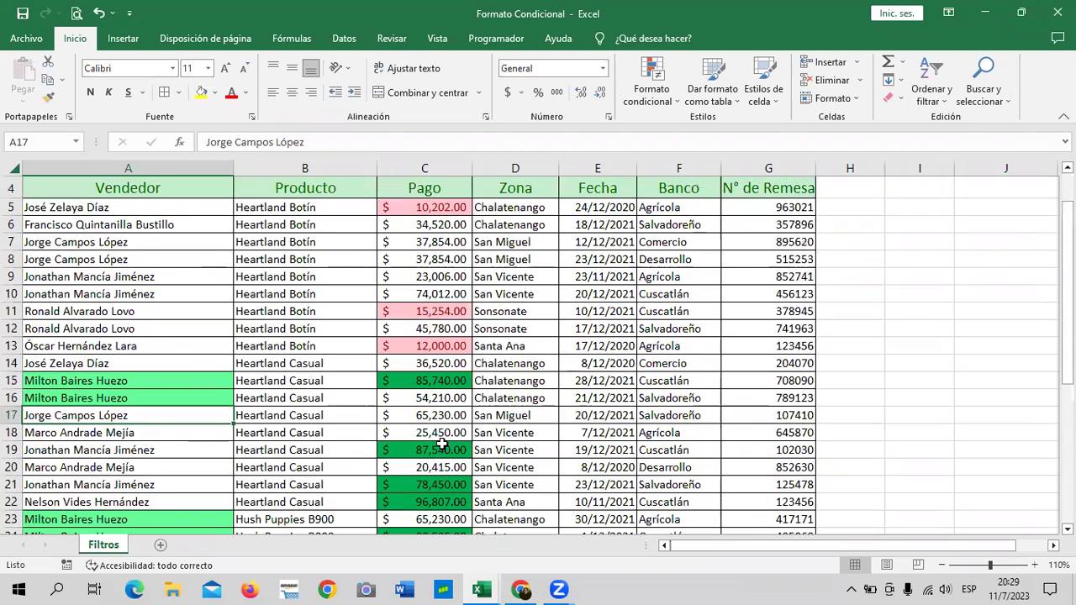
Clear the Pago amount in C11 and enter 50000.
click(401, 369)
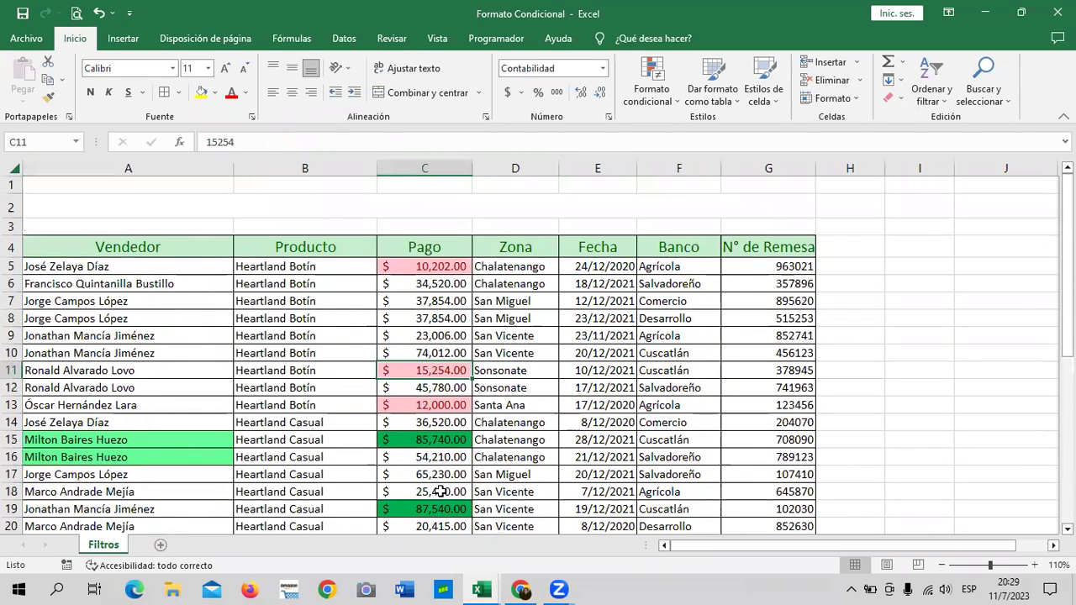
key(Delete)
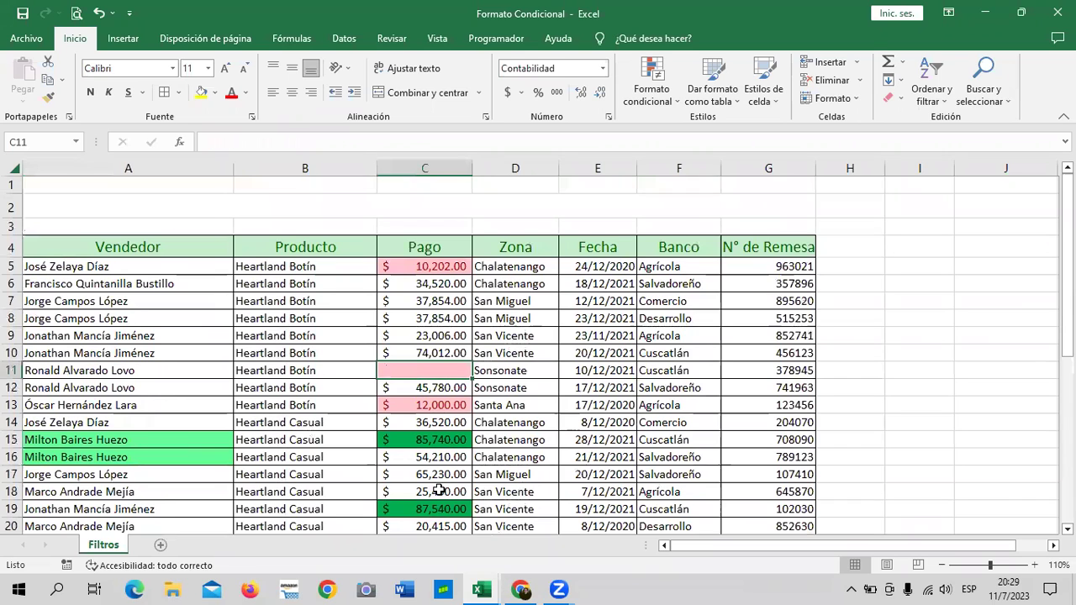
click(986, 304)
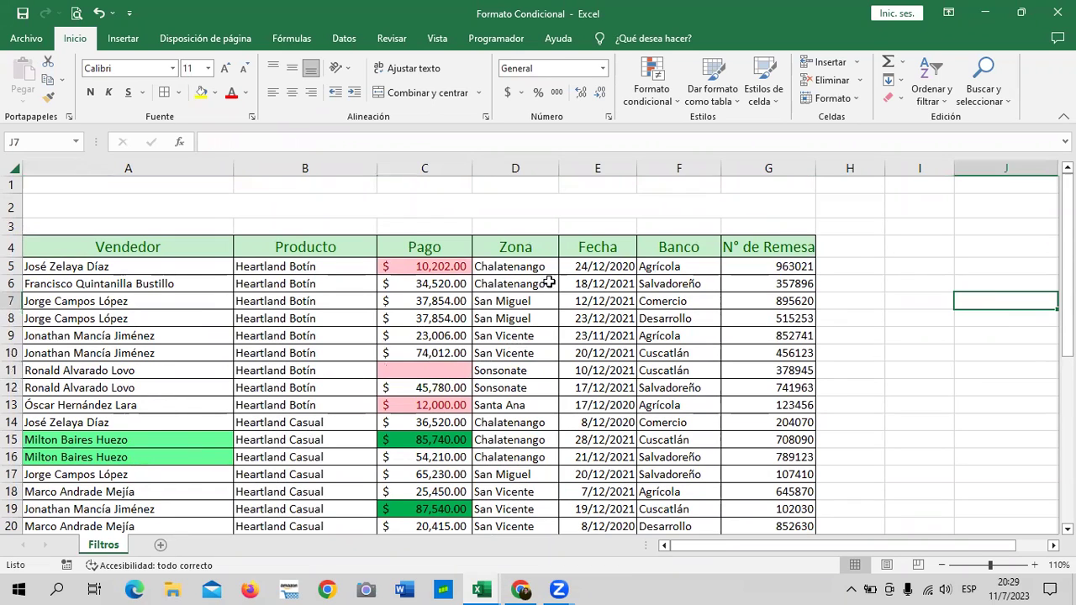
click(439, 374)
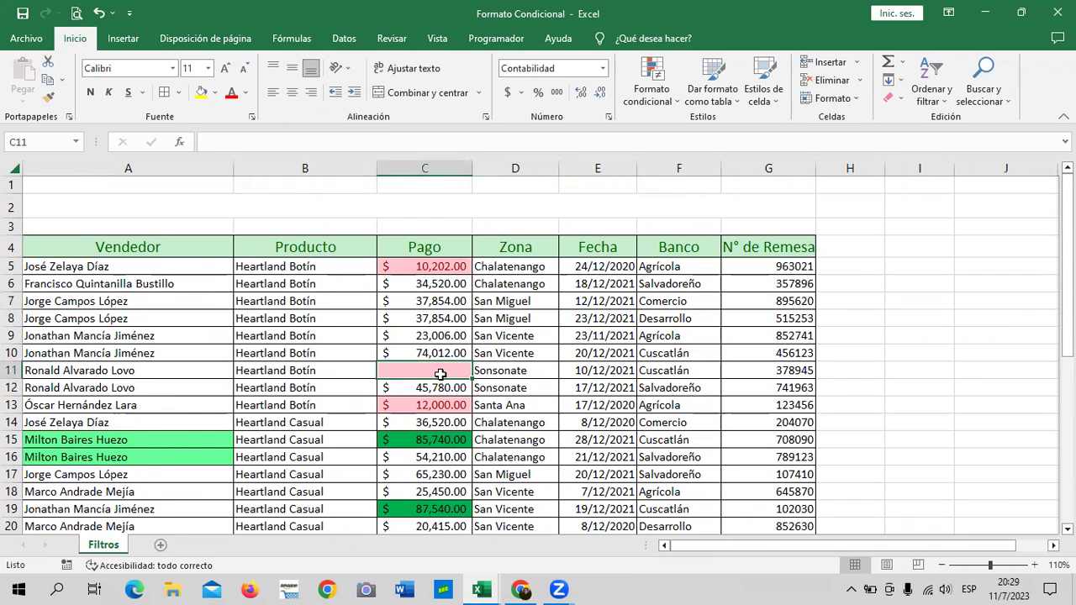
scroll(443, 366, down, 1)
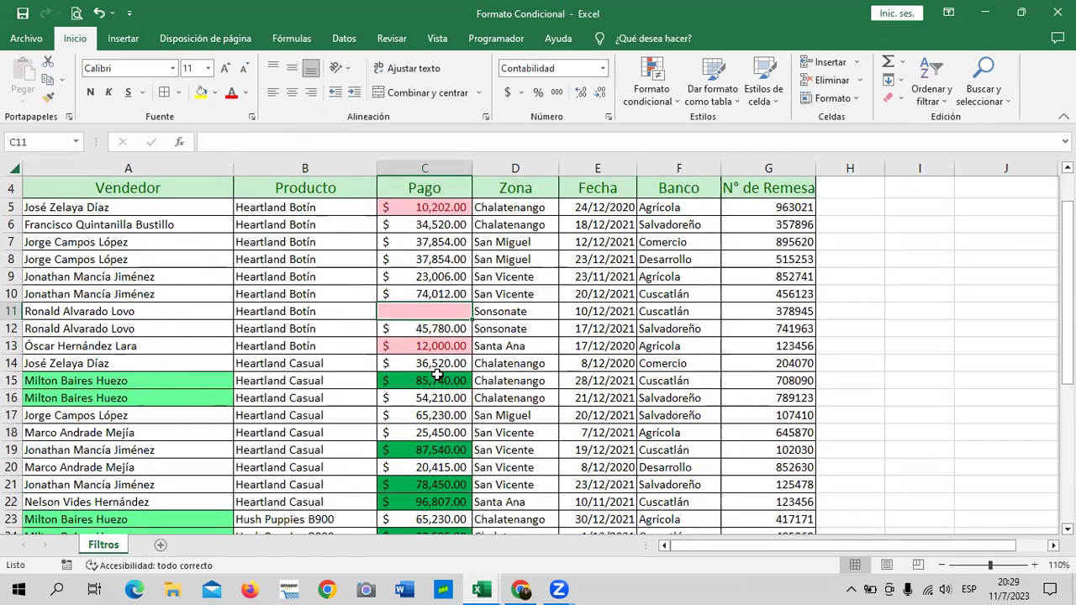
click(890, 330)
click(425, 309)
text(50000)
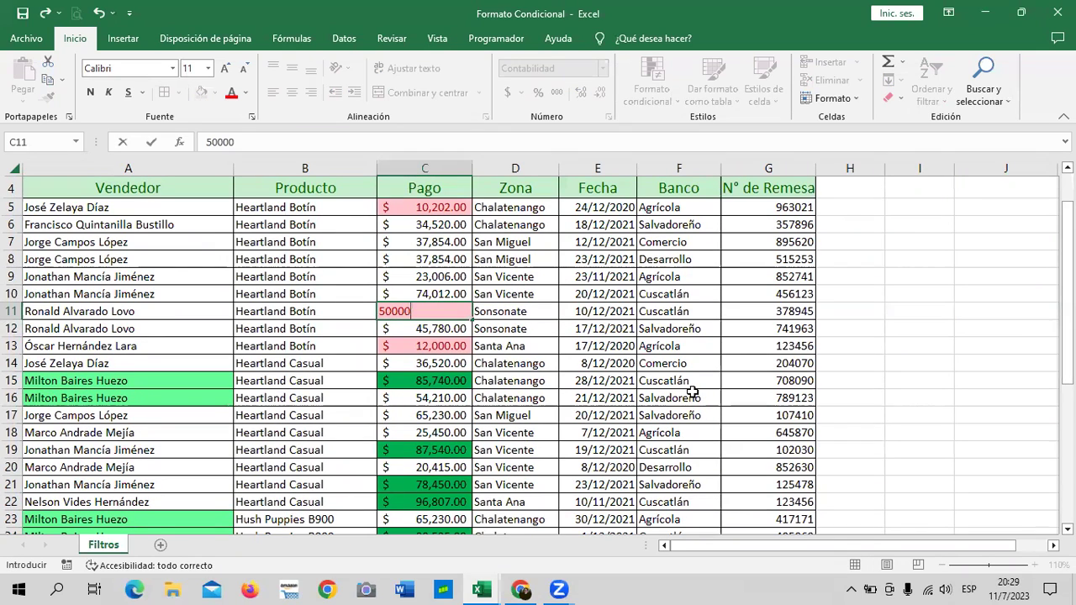
key(Return)
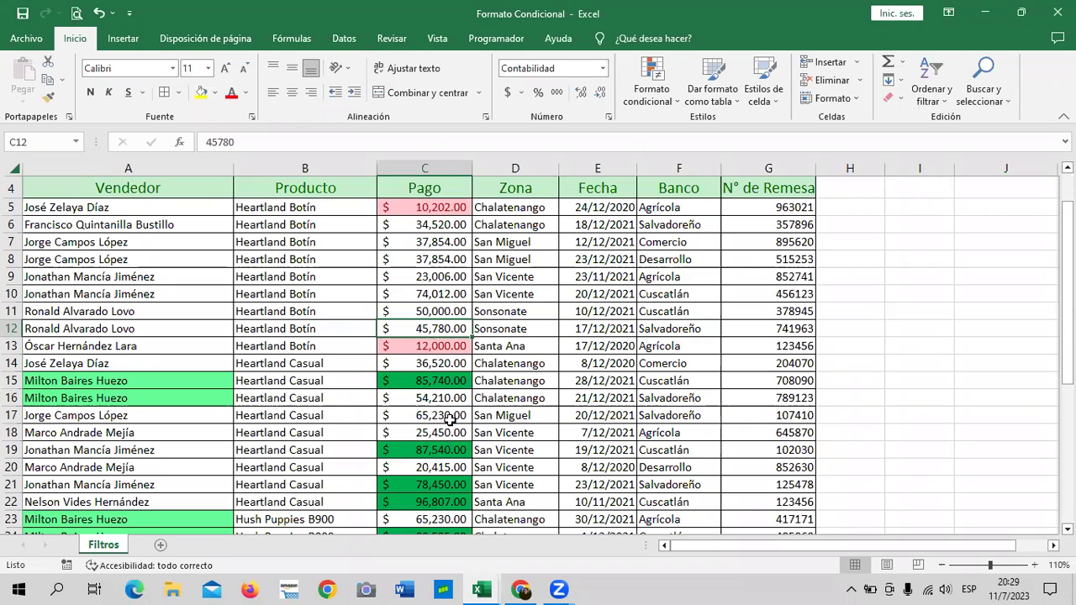
Change C11 to 90000 and scroll to check its green highlight.
click(434, 308)
text(90000)
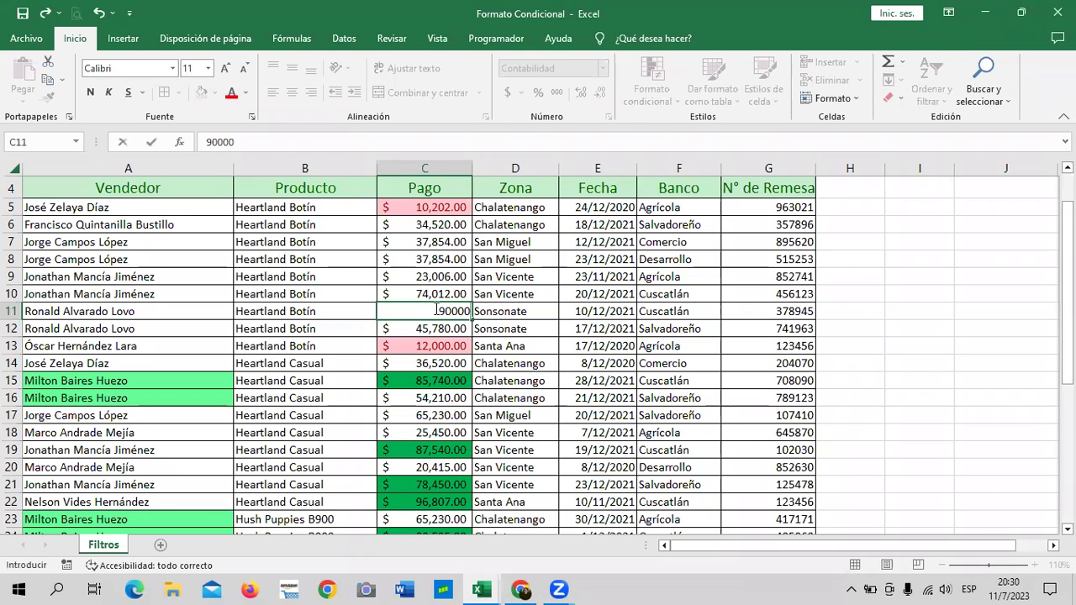
key(Return)
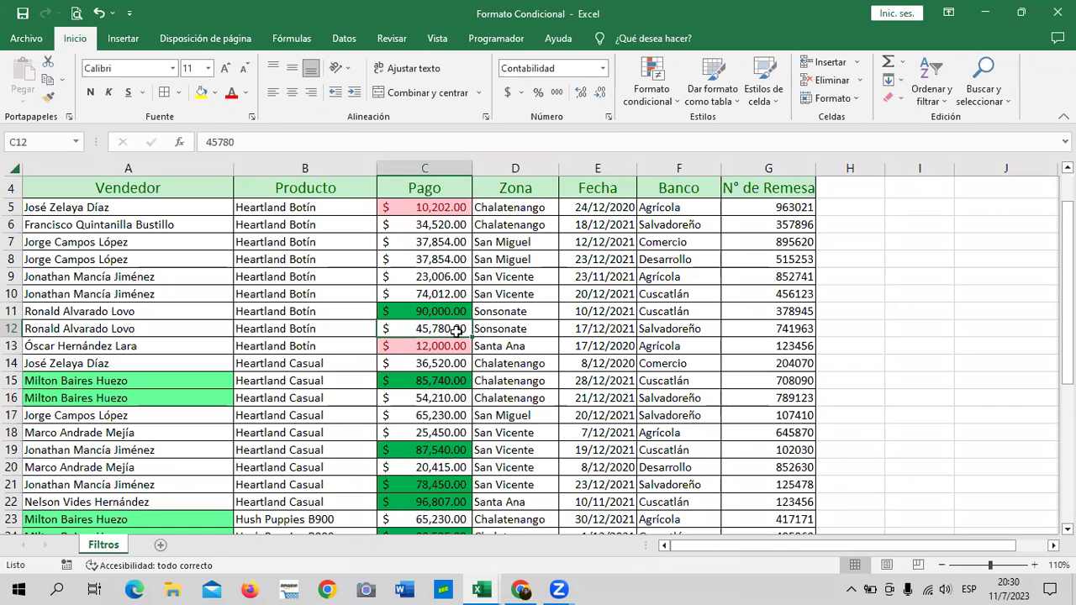
scroll(457, 330, down, 2)
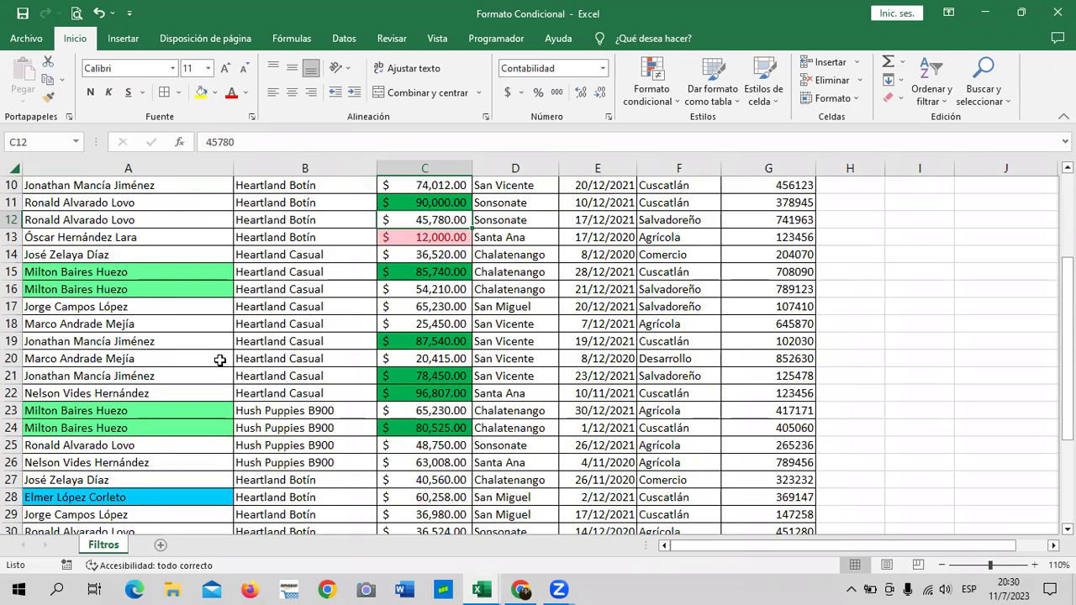
scroll(219, 360, up, 2)
scroll(220, 360, up, 1)
scroll(219, 357, down, 1)
Clear the seller name in cell A16.
scroll(219, 351, down, 1)
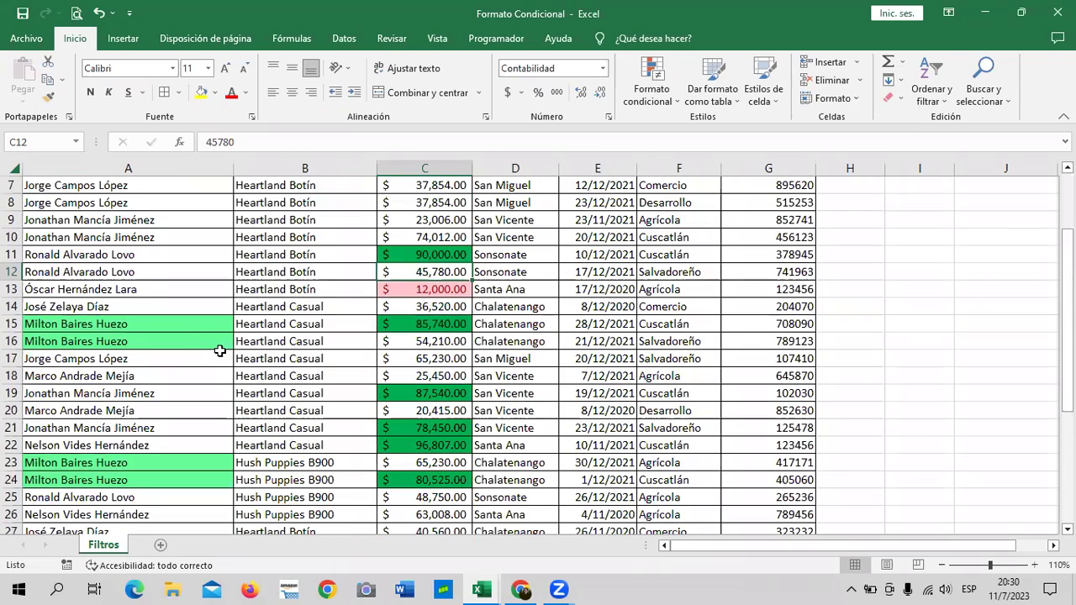
click(194, 343)
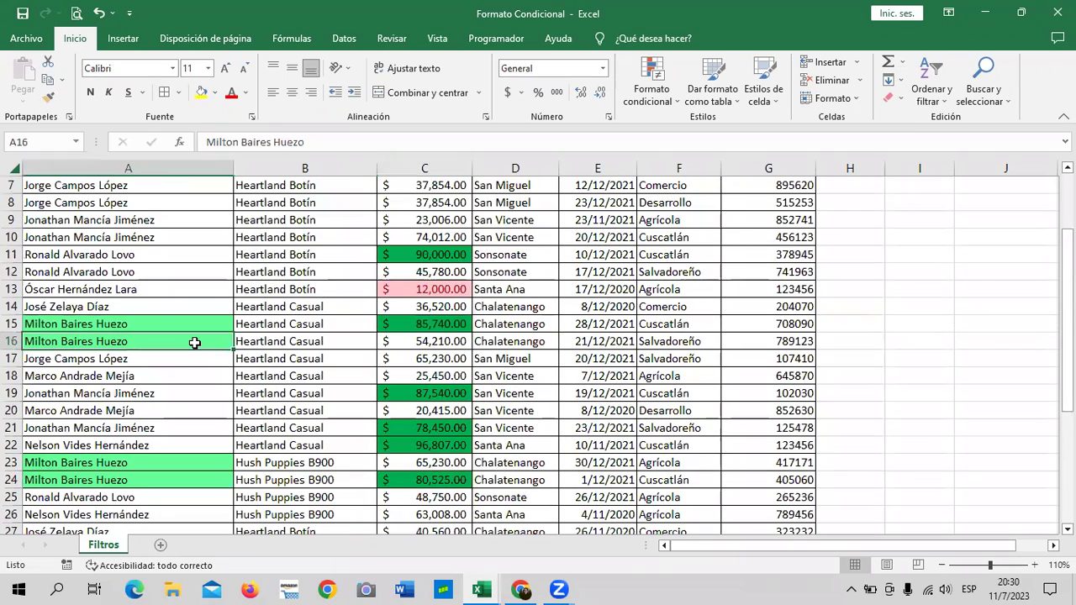
key(Delete)
click(166, 409)
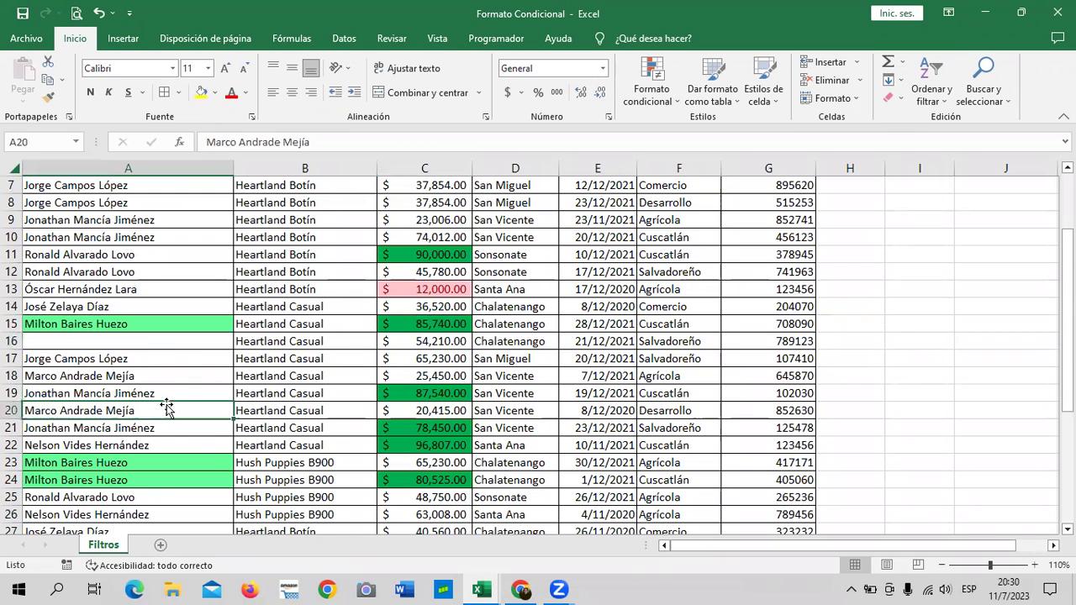
click(176, 337)
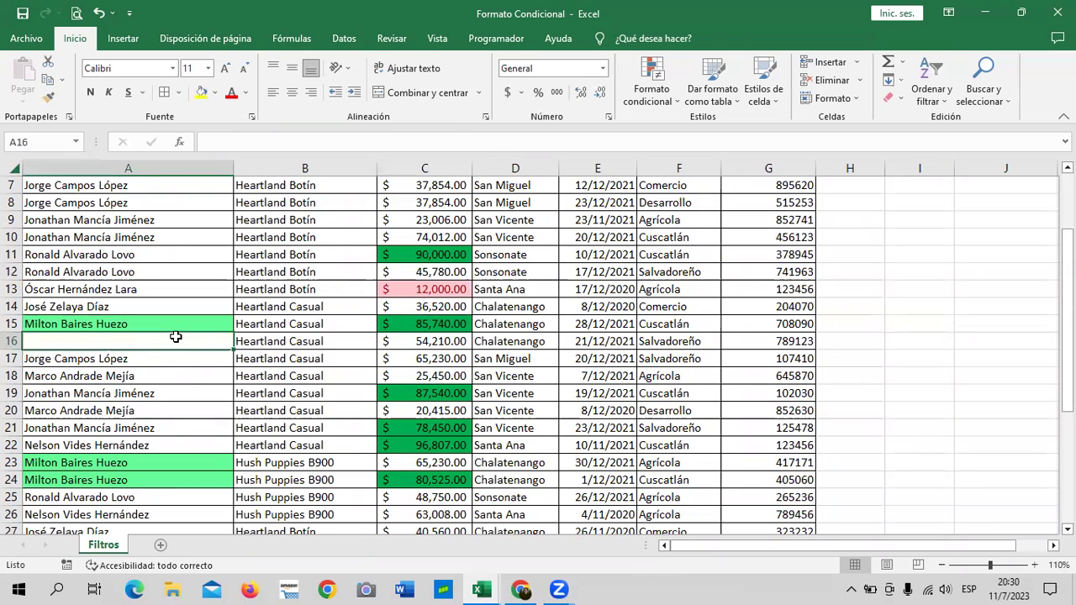
Copy the seller name from A9 and paste it into A16.
click(137, 221)
right_click(137, 221)
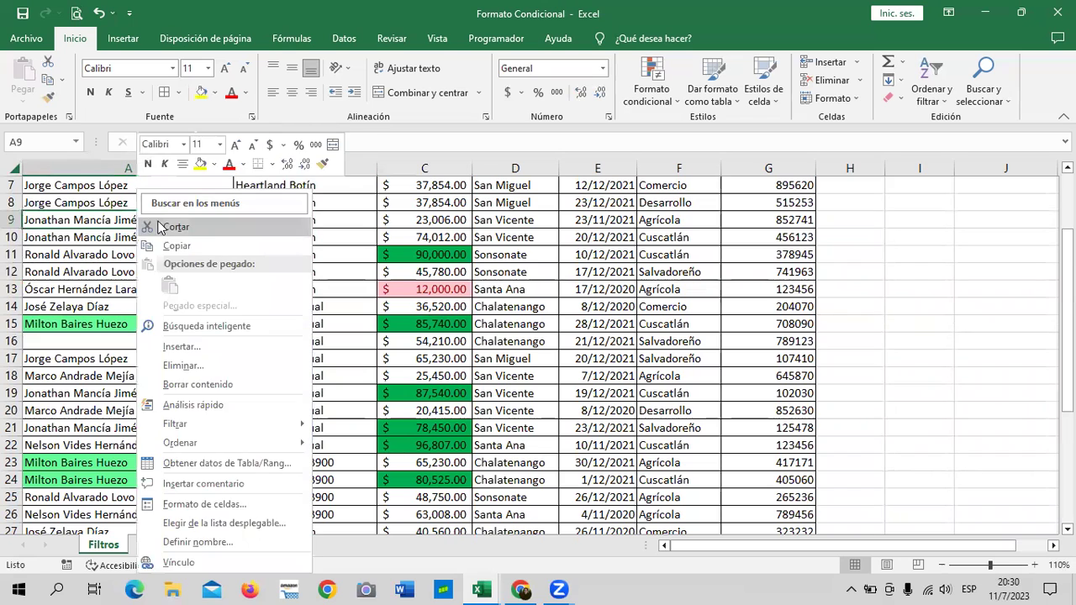
click(174, 245)
click(137, 337)
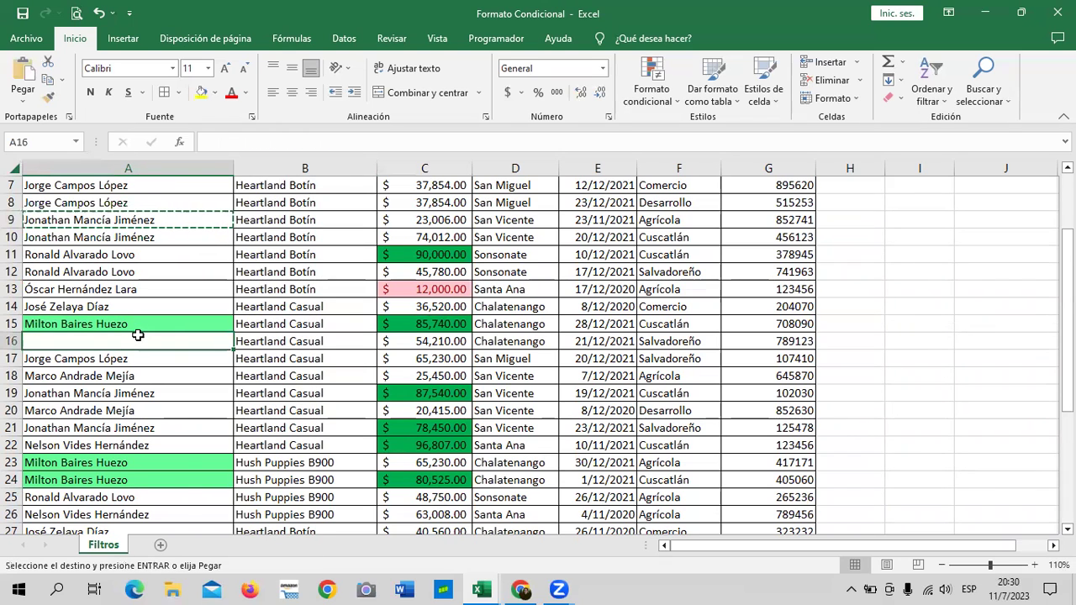
key(ctrl+v)
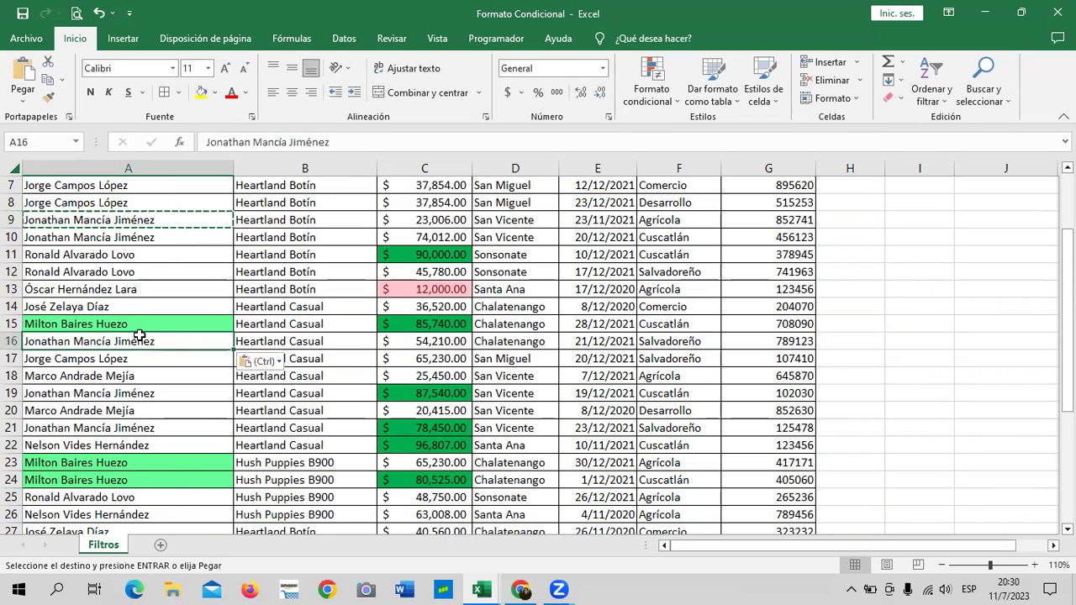
key(Escape)
click(158, 409)
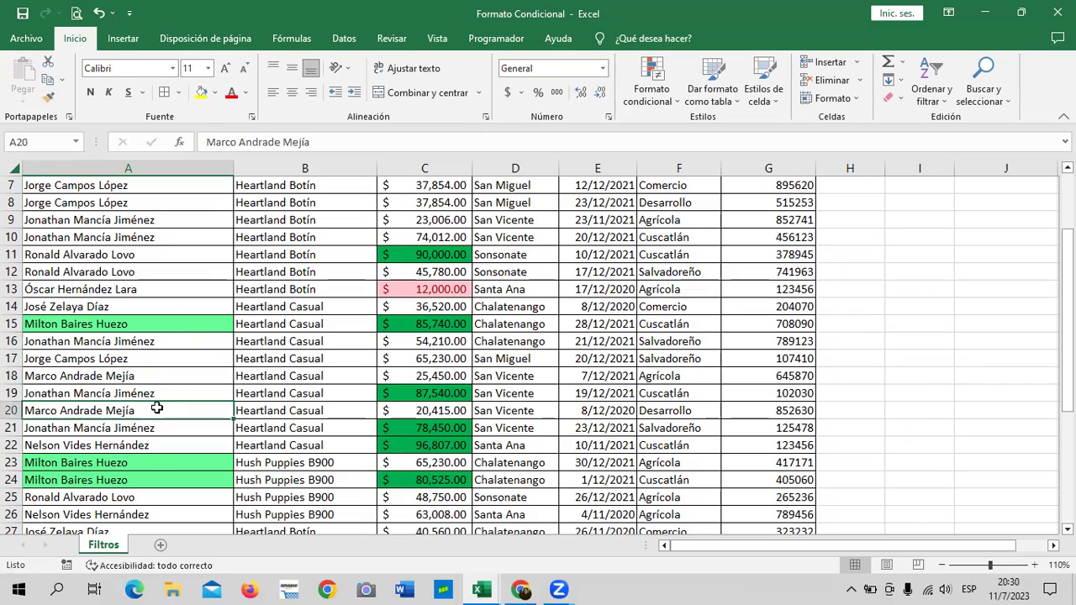
click(168, 323)
scroll(159, 444, down, 1)
scroll(185, 426, down, 3)
scroll(236, 365, up, 4)
scroll(152, 320, up, 2)
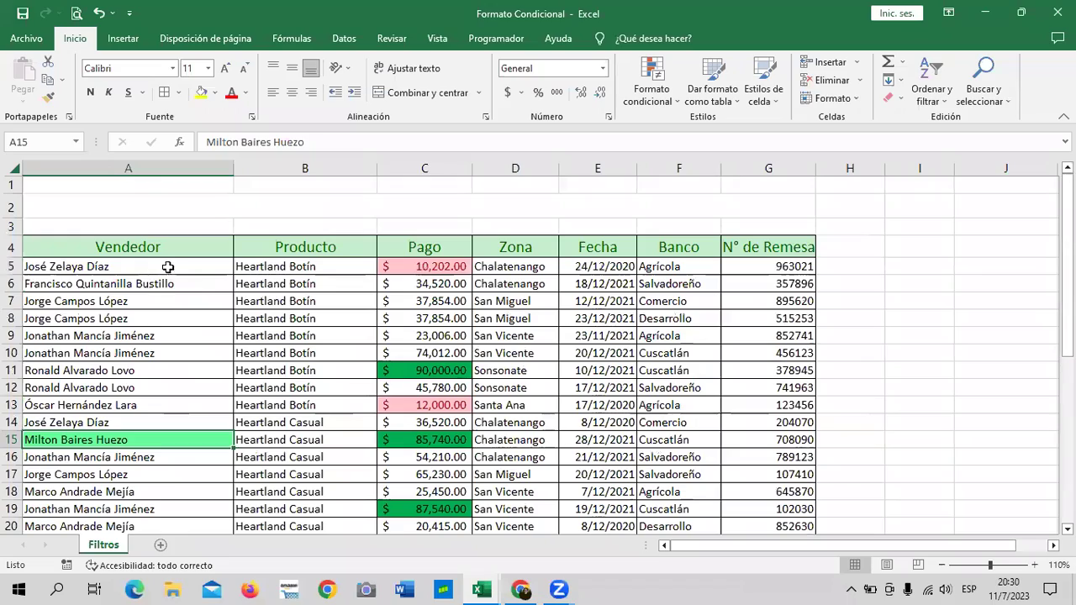
Select seller cells A5:A36 and start a Texto que contiene rule for 'Nelson'.
drag(168, 267, 166, 478)
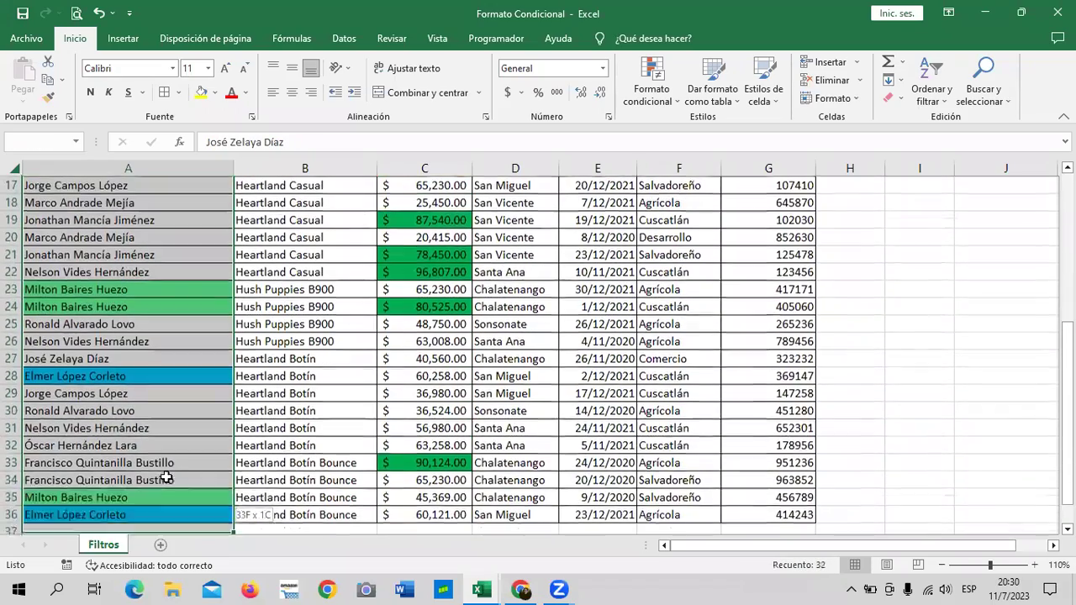
drag(166, 478, 172, 464)
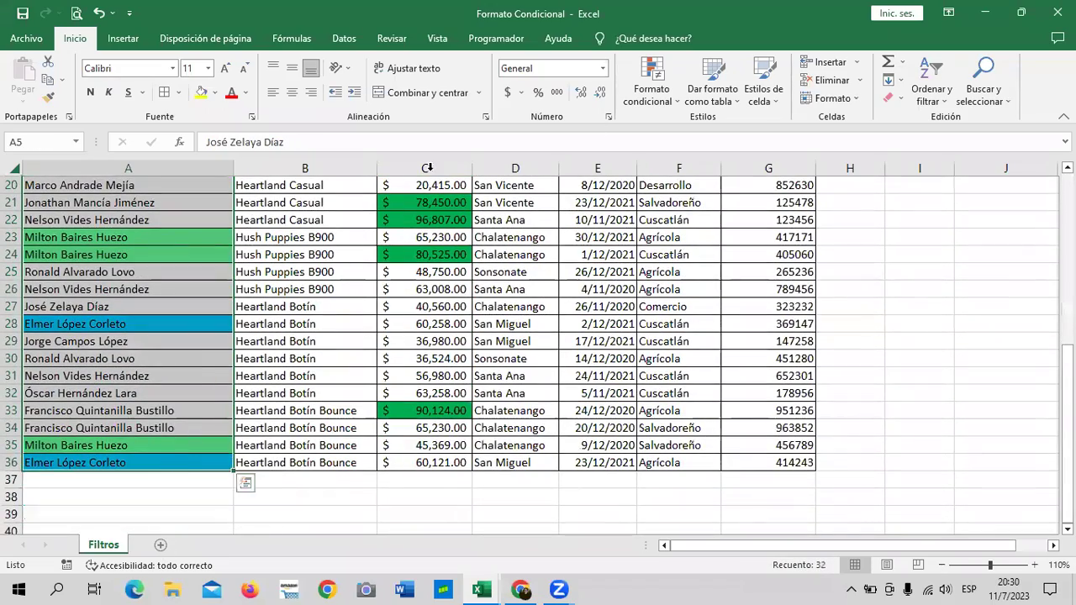
click(652, 92)
mouse_move(740, 128)
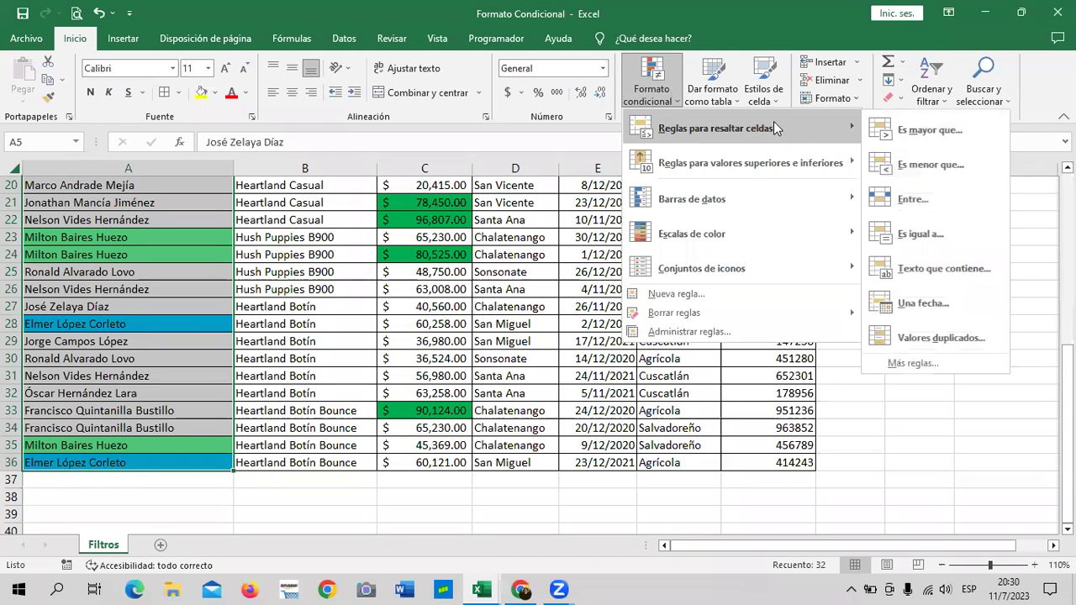
click(921, 268)
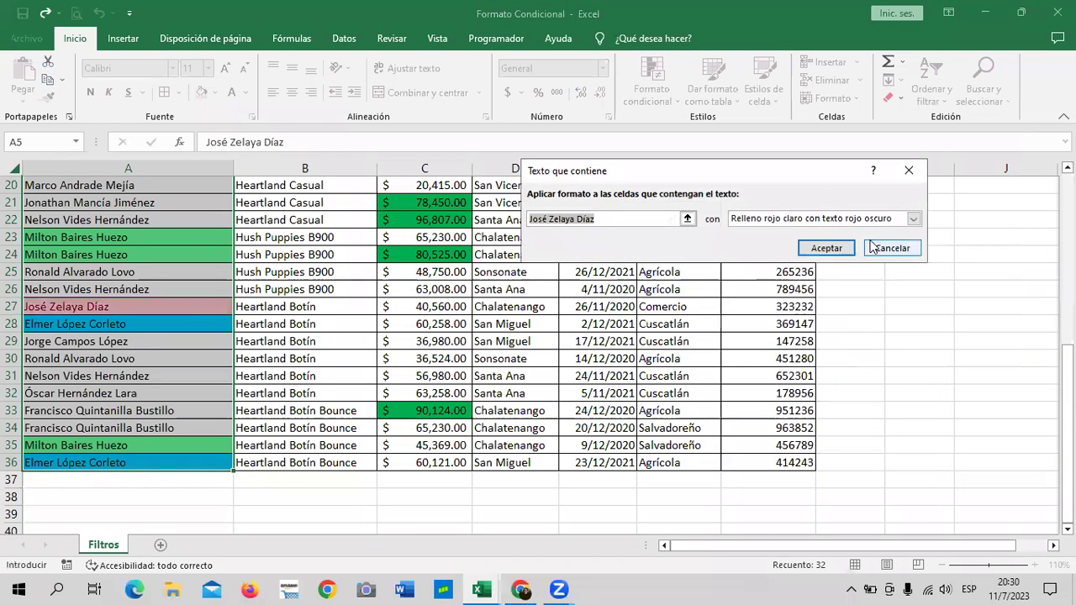
key(BackSpace)
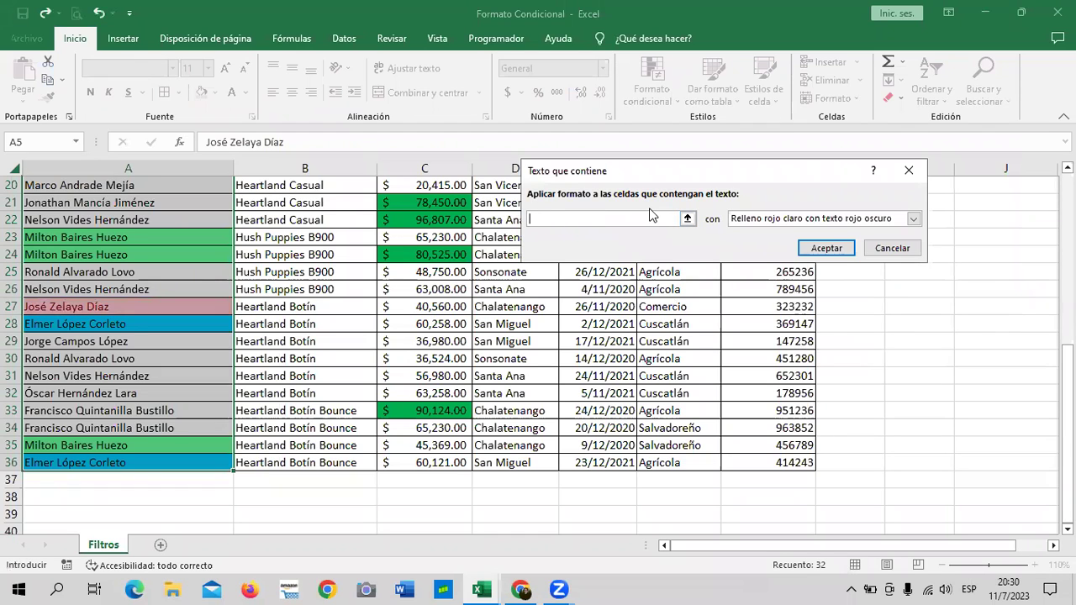
text(Nelson)
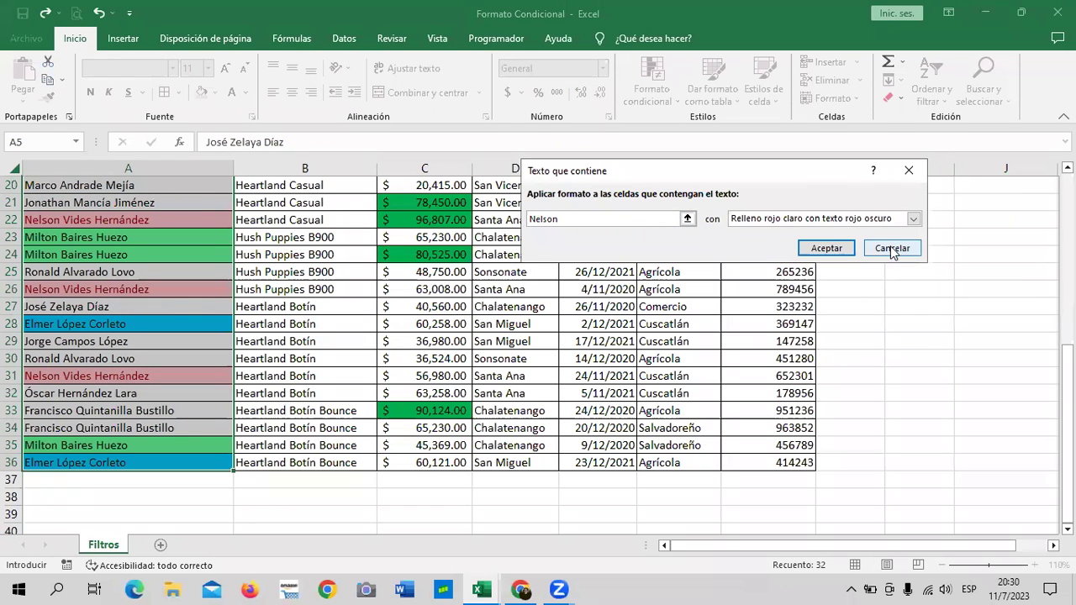
Give the Nelson rule a custom orange fill from Más colores and apply it.
click(913, 219)
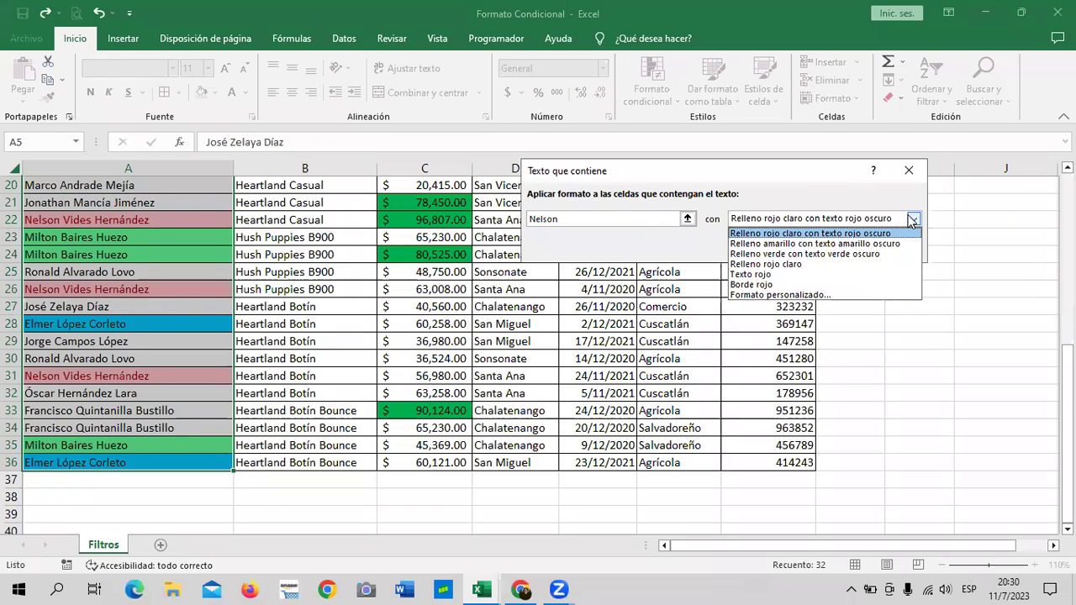
click(797, 298)
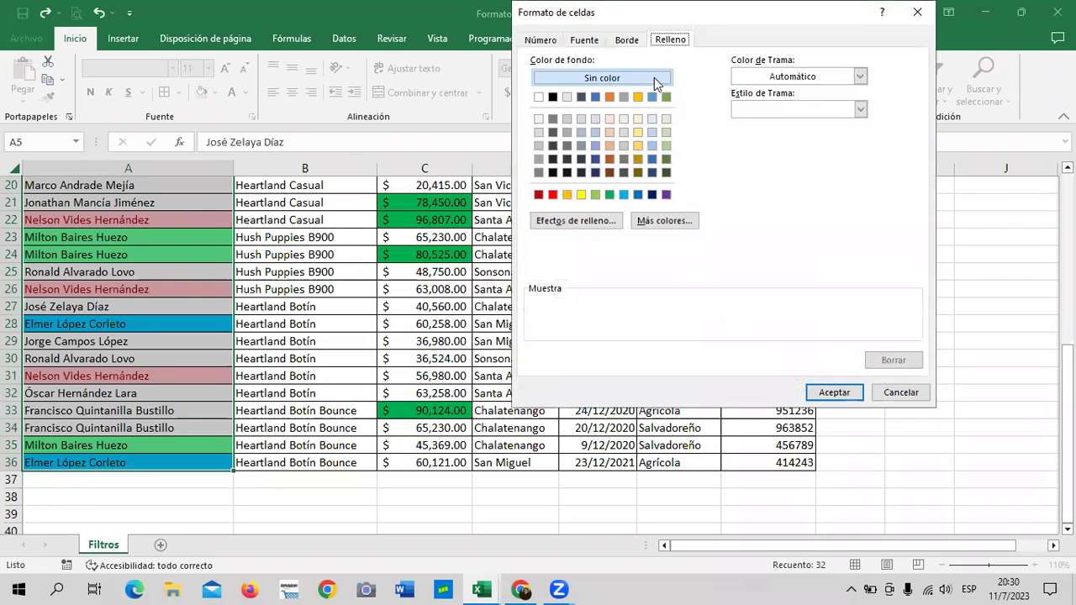
click(656, 219)
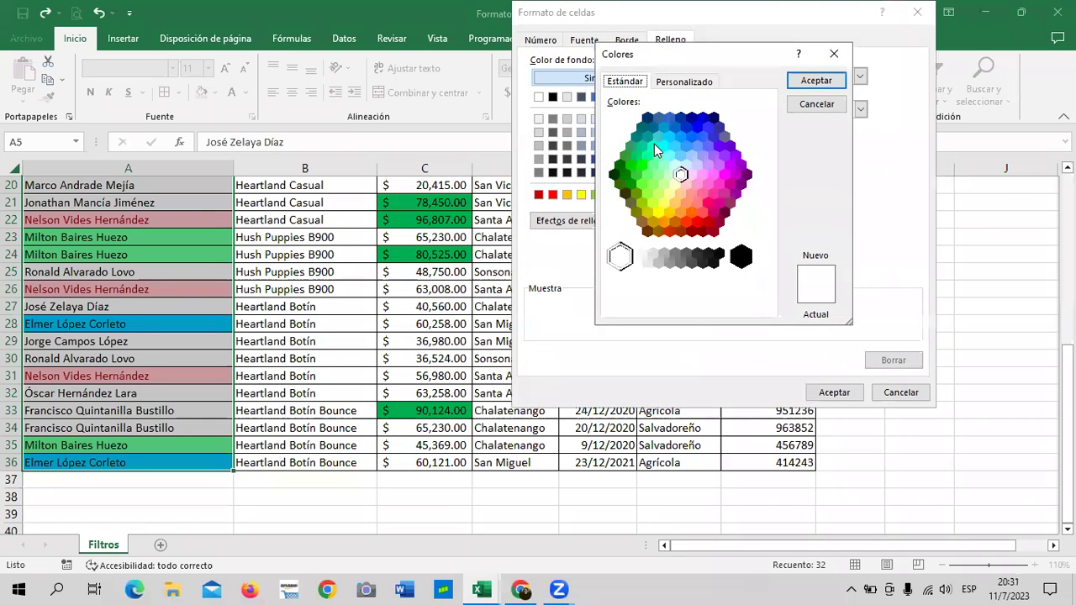
click(663, 224)
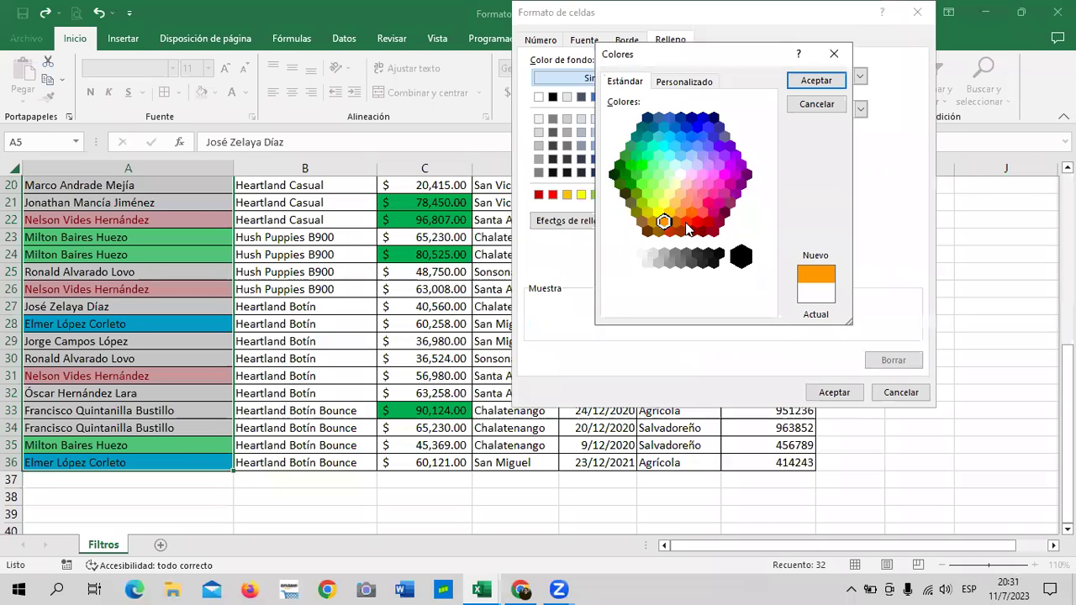
click(829, 81)
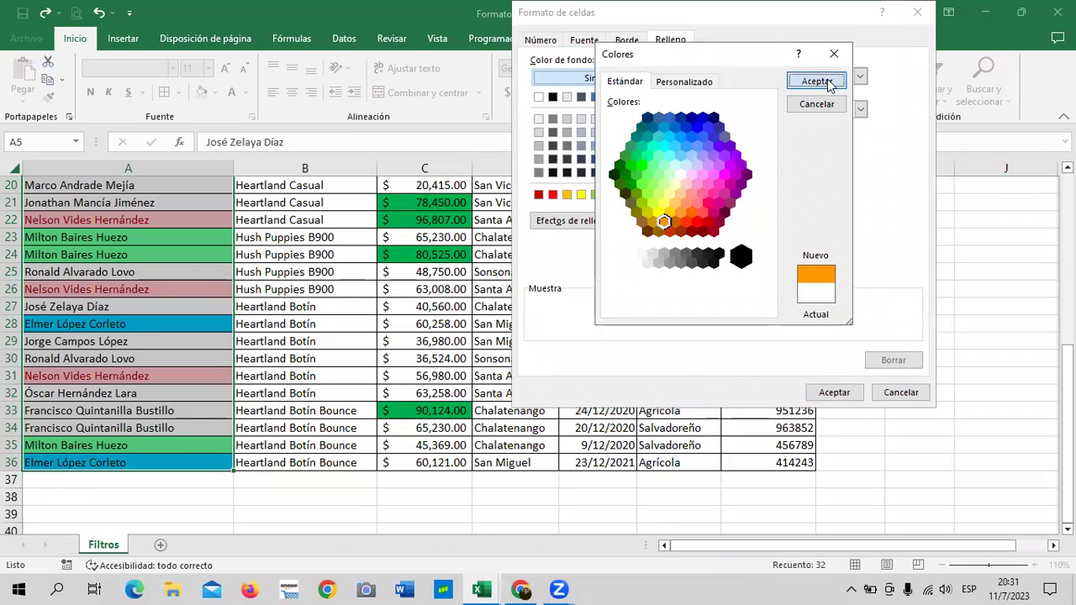
click(843, 392)
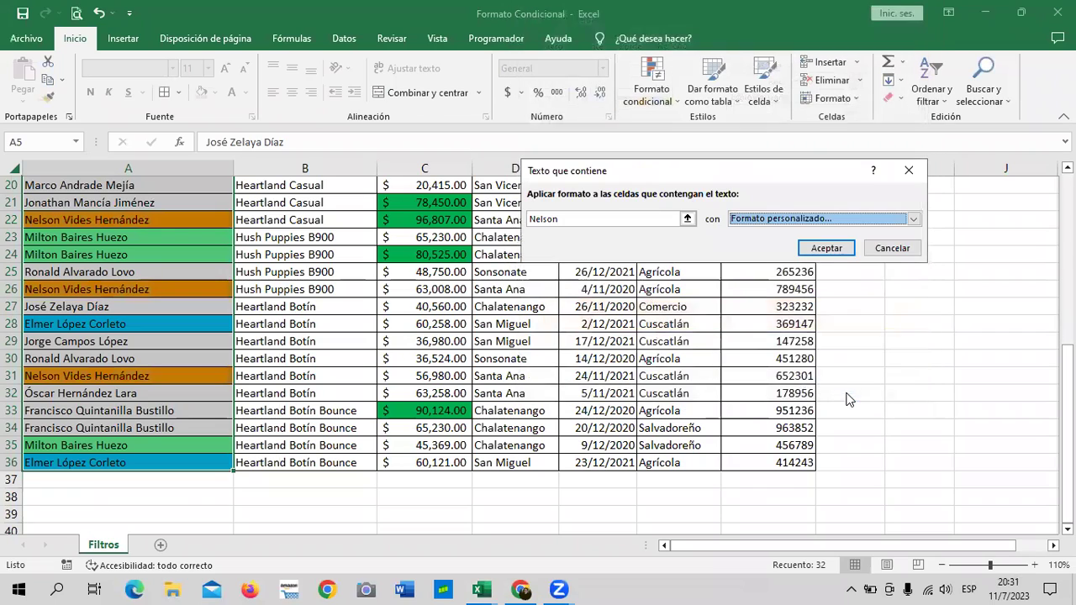
click(847, 251)
click(891, 342)
scroll(134, 370, up, 2)
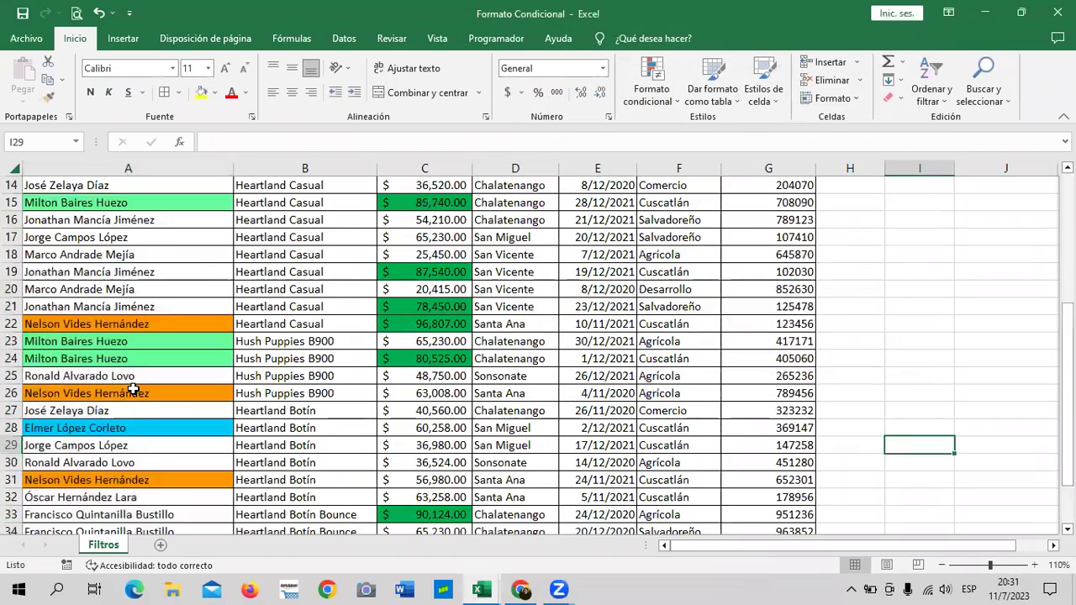
scroll(136, 378, up, 3)
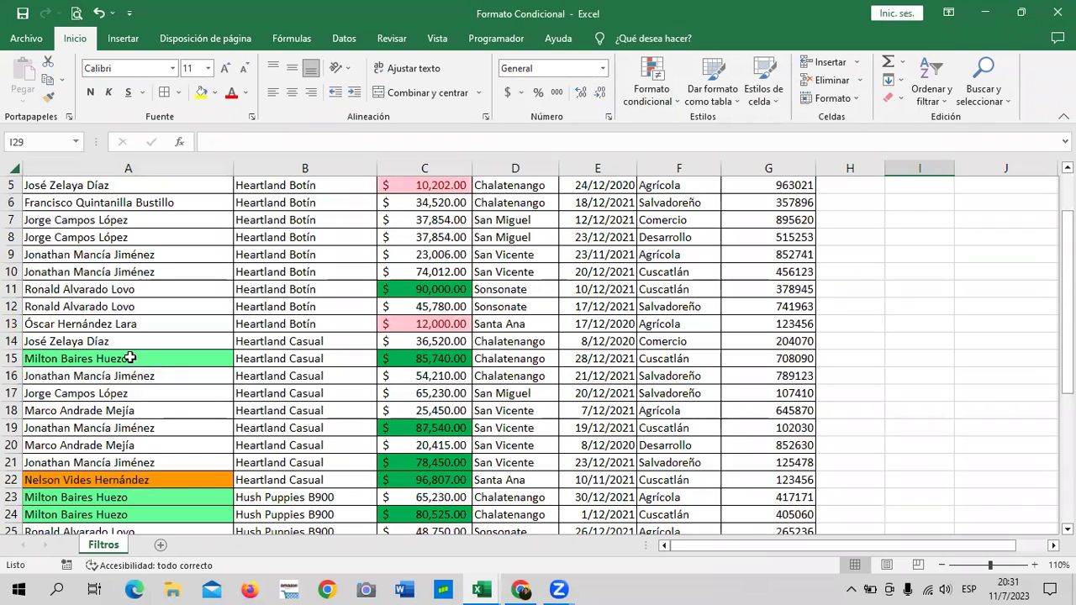
scroll(130, 358, down, 1)
scroll(130, 359, down, 2)
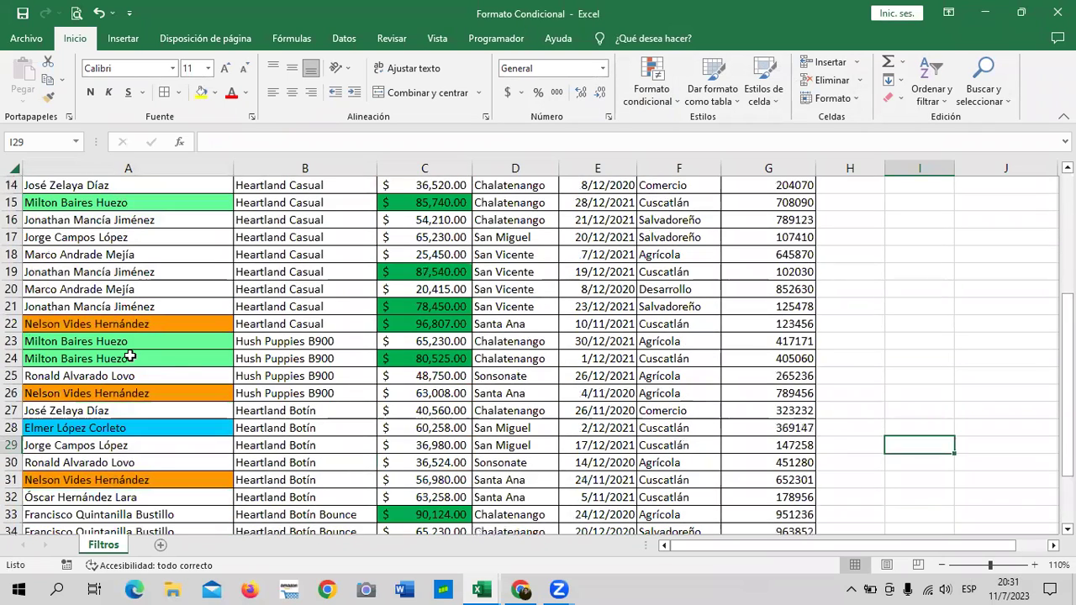
scroll(127, 381, down, 2)
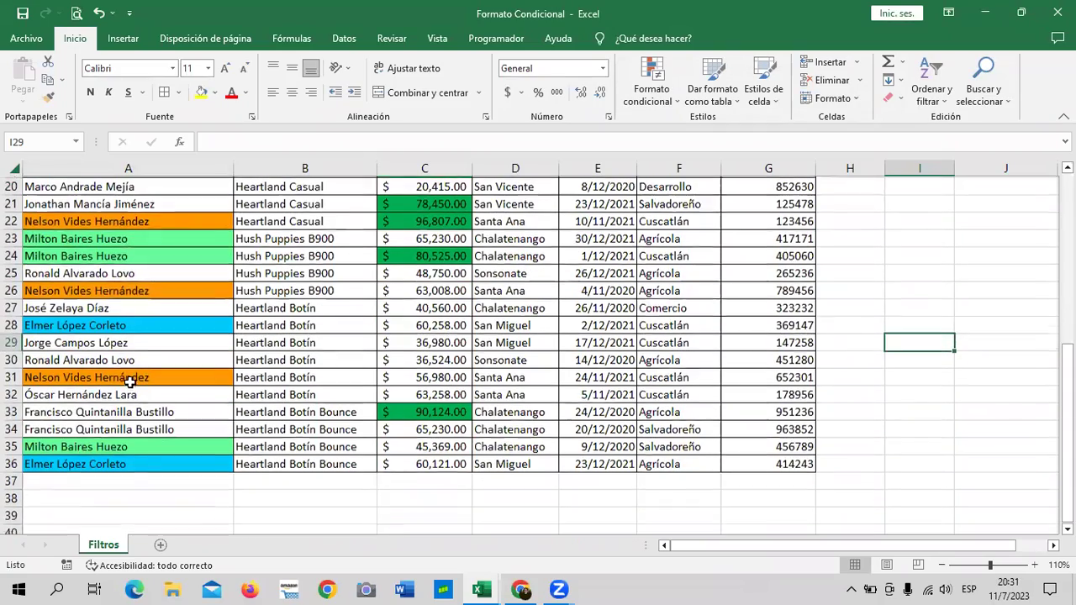
scroll(128, 378, up, 3)
scroll(128, 378, up, 3)
Select A5:A36 and start a Texto que contiene rule for 'Francisco'.
drag(137, 267, 146, 494)
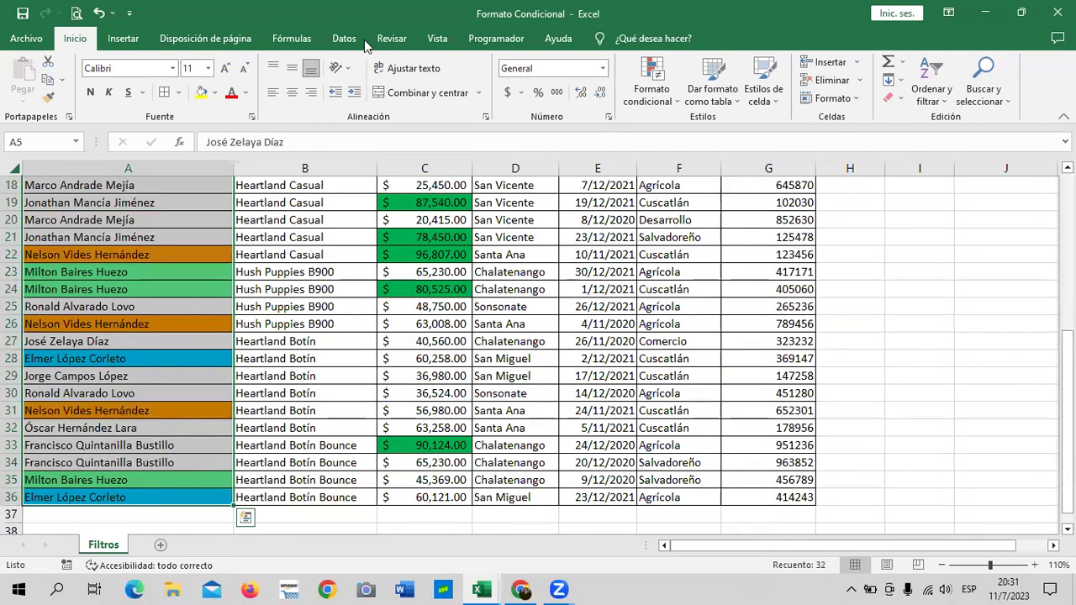
click(653, 91)
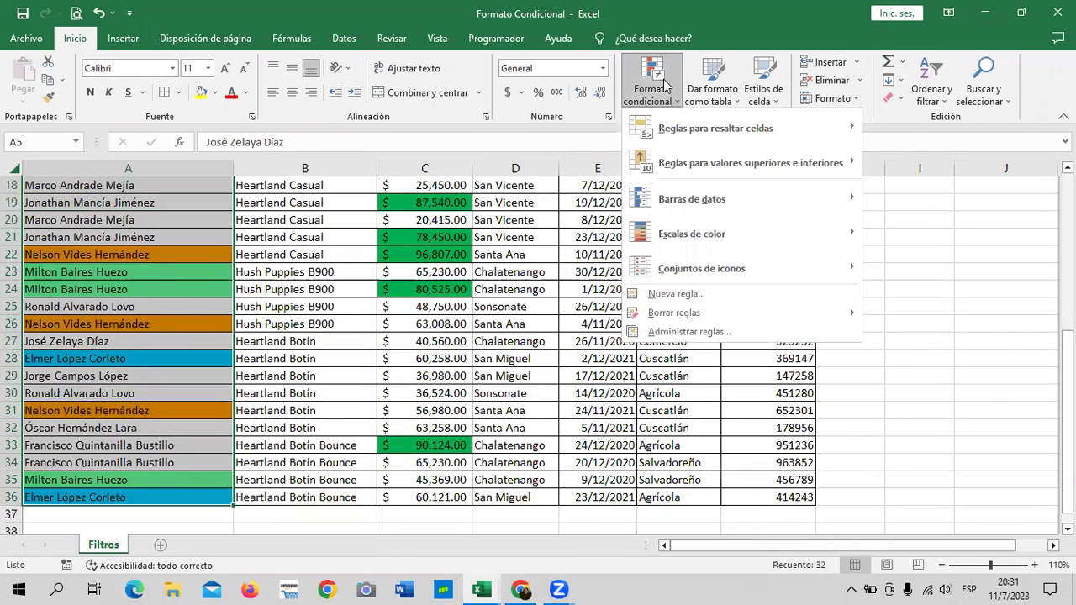
mouse_move(717, 128)
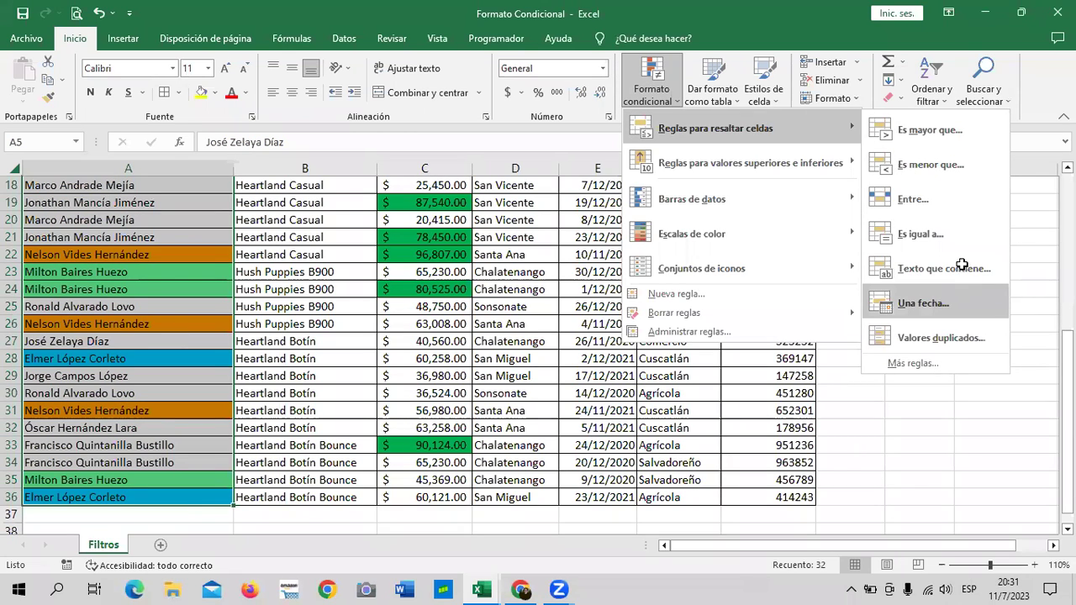
click(962, 267)
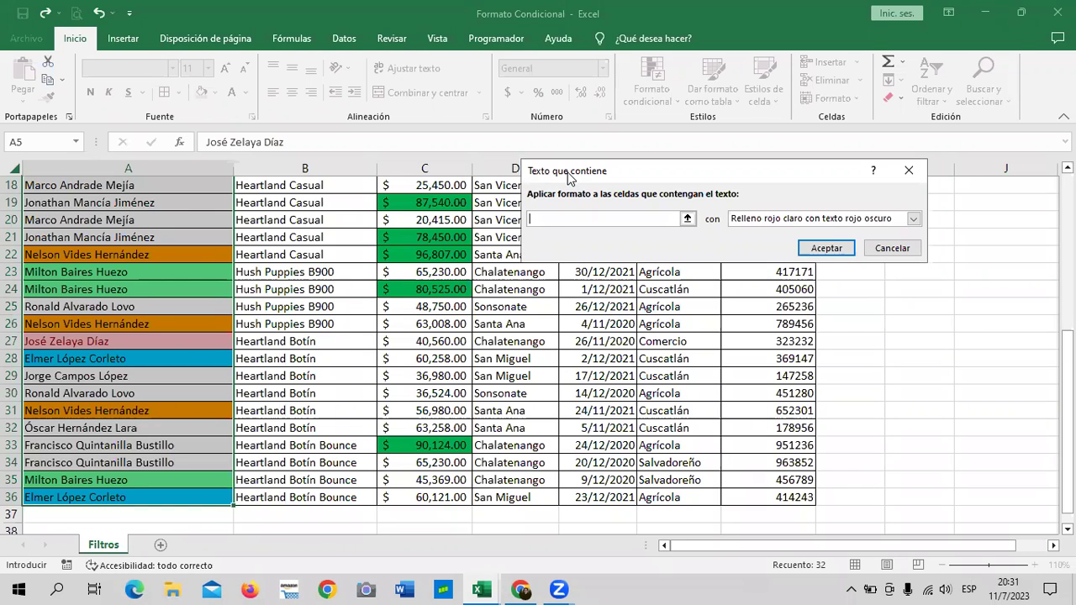
text(FRancis)
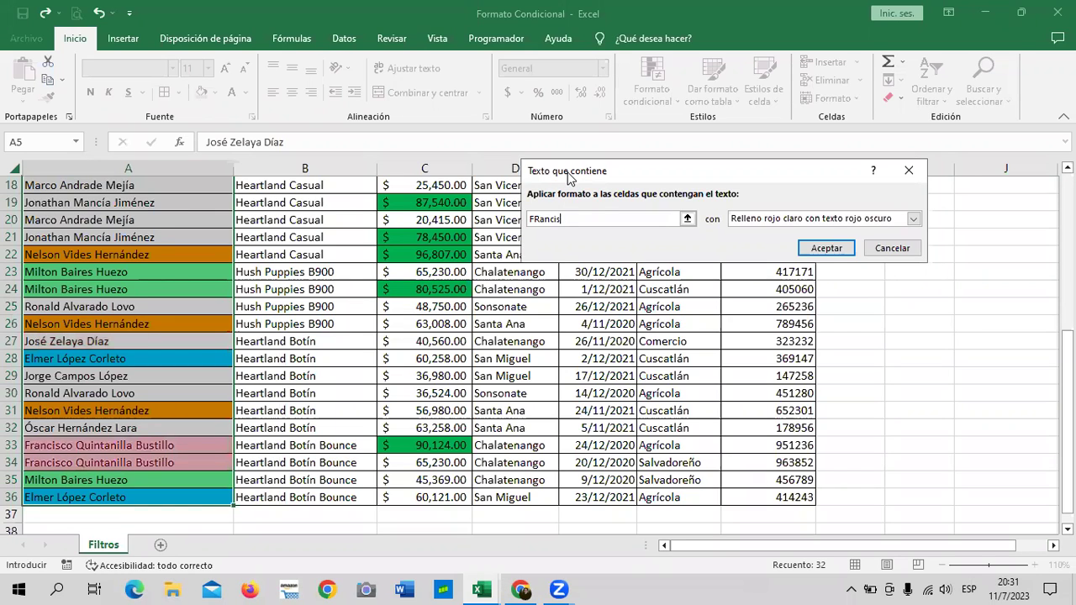
text(ra)
text(co)
Give the Francisco rule a custom olive-yellow fill and apply it.
click(914, 218)
click(780, 295)
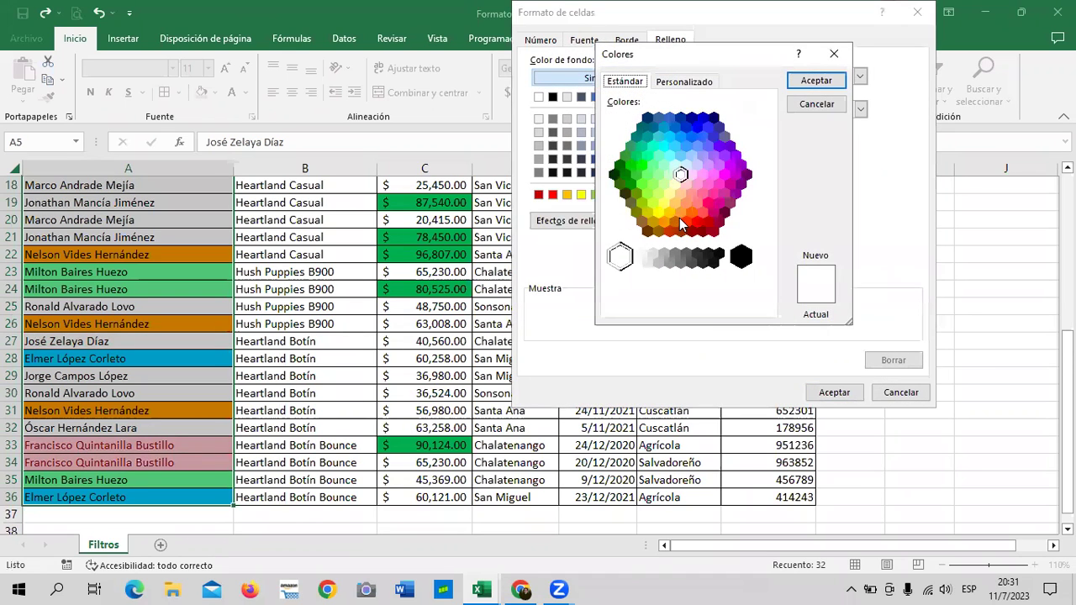
click(647, 213)
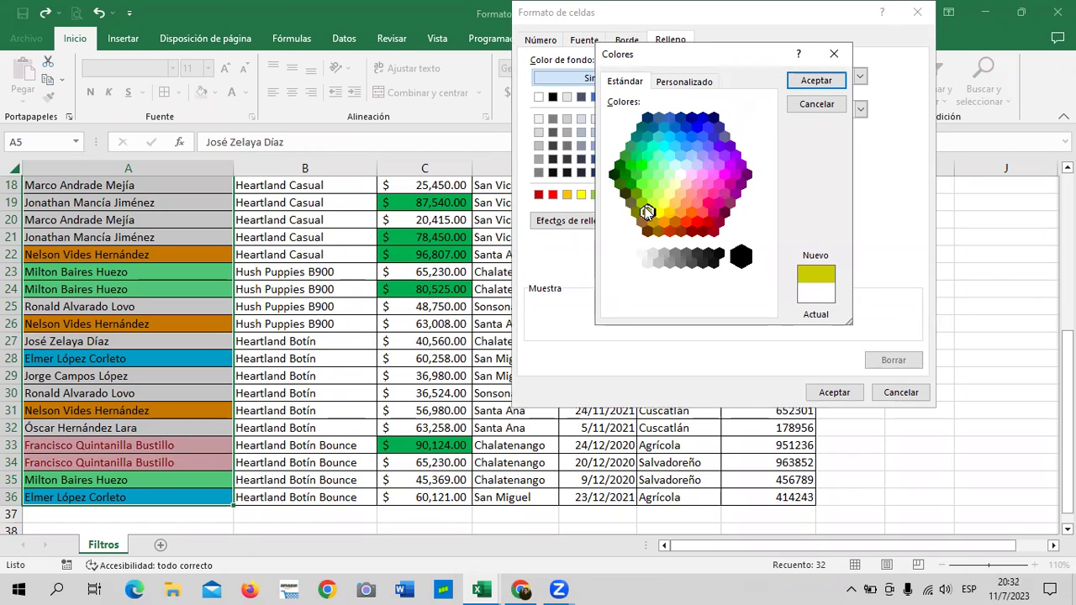
click(814, 80)
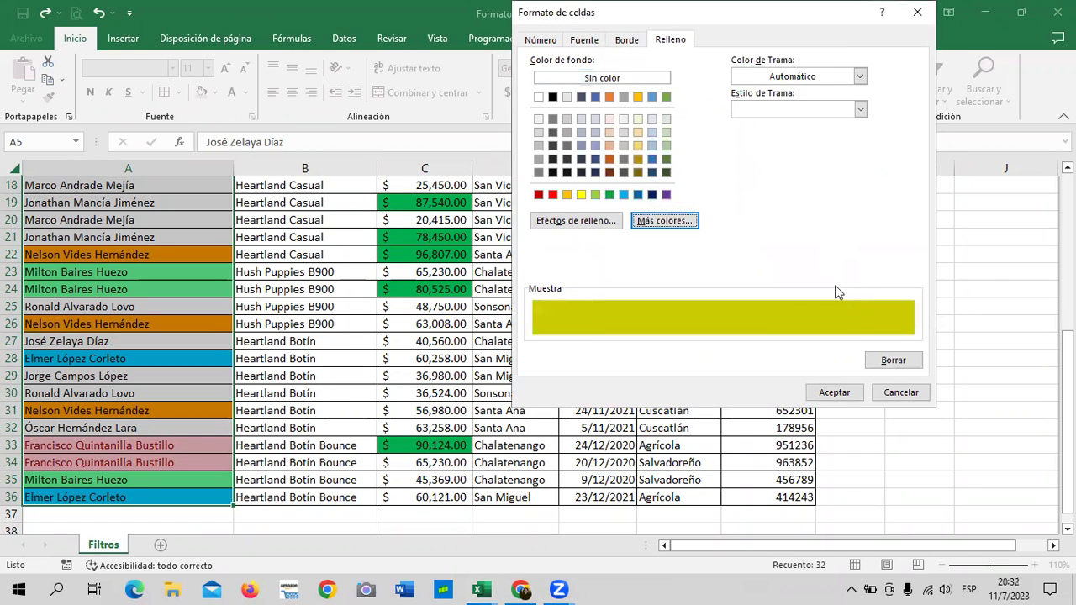
click(834, 393)
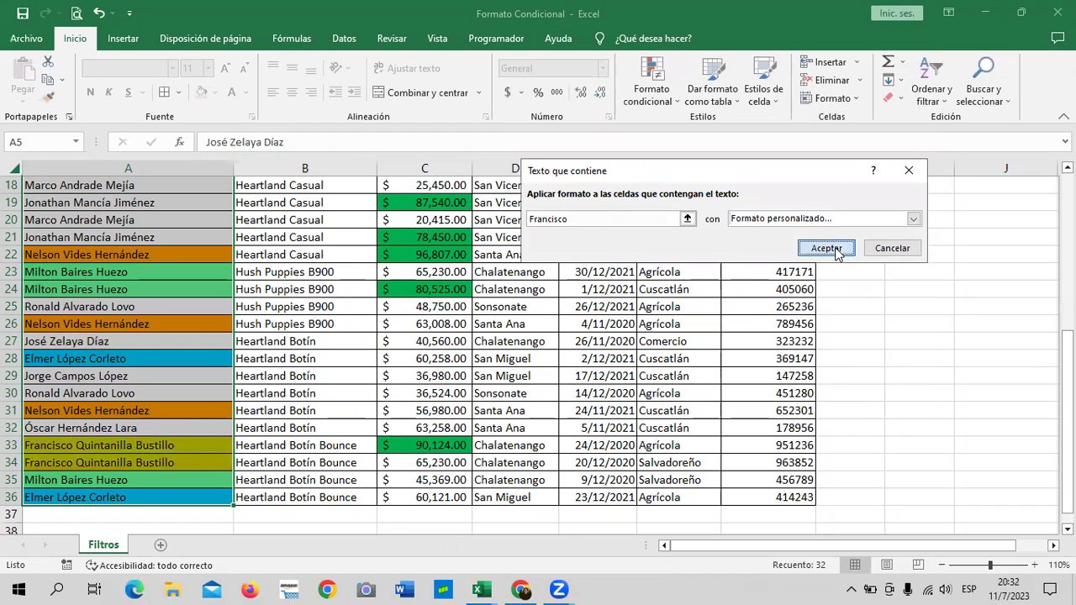
click(826, 248)
click(892, 340)
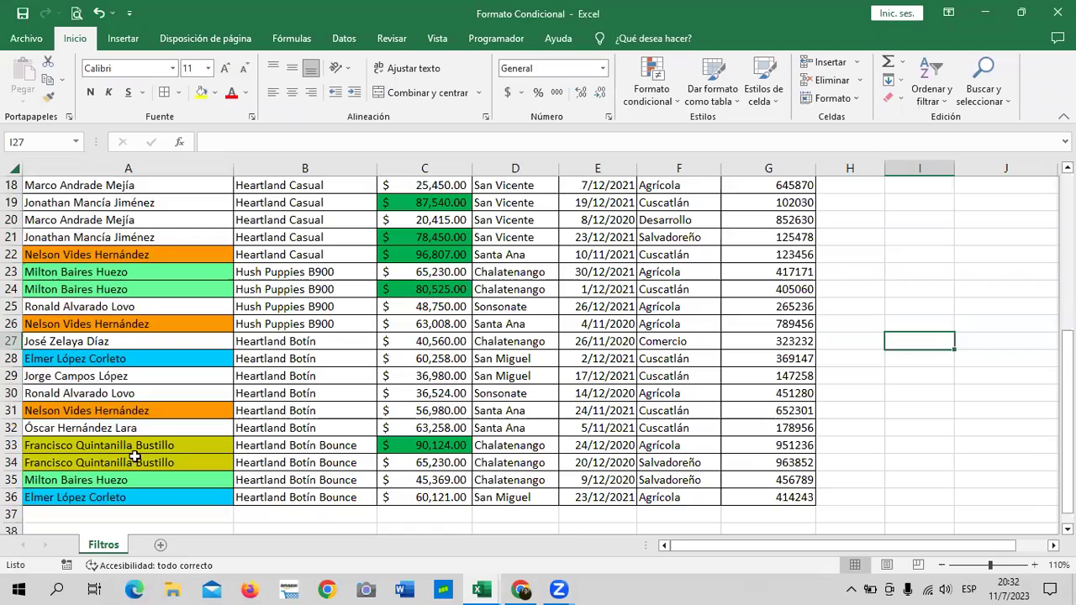
scroll(153, 452, up, 1)
scroll(196, 446, up, 2)
scroll(196, 446, up, 1)
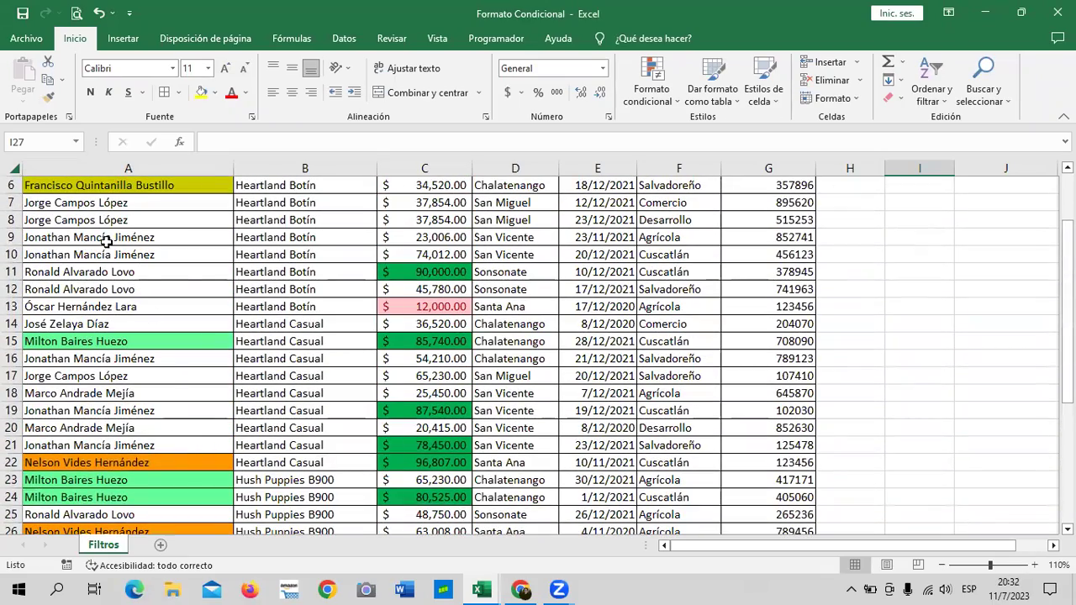
click(139, 252)
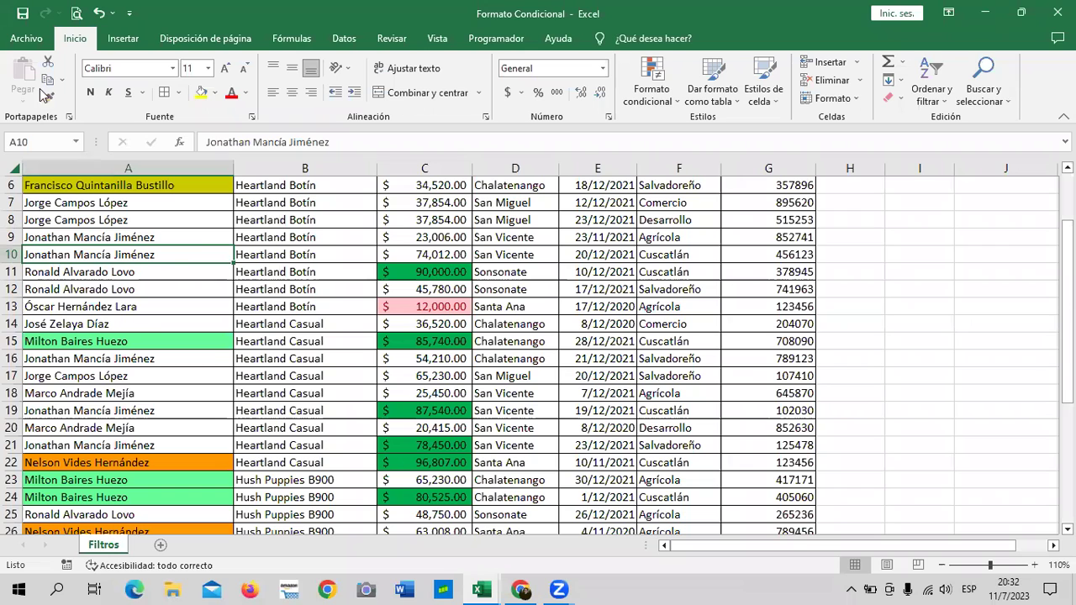
click(940, 328)
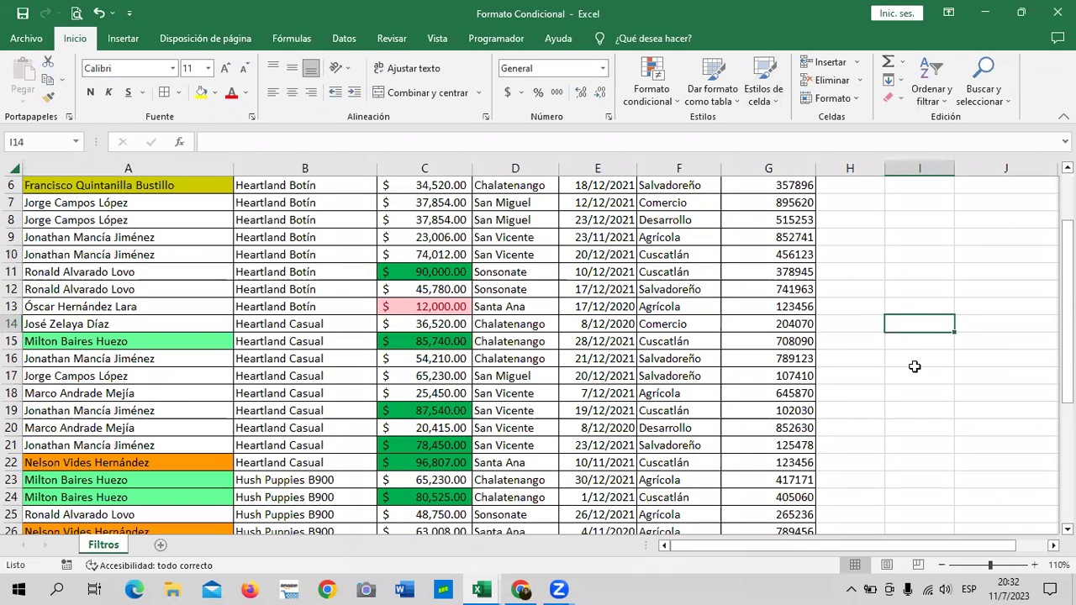
scroll(912, 370, up, 2)
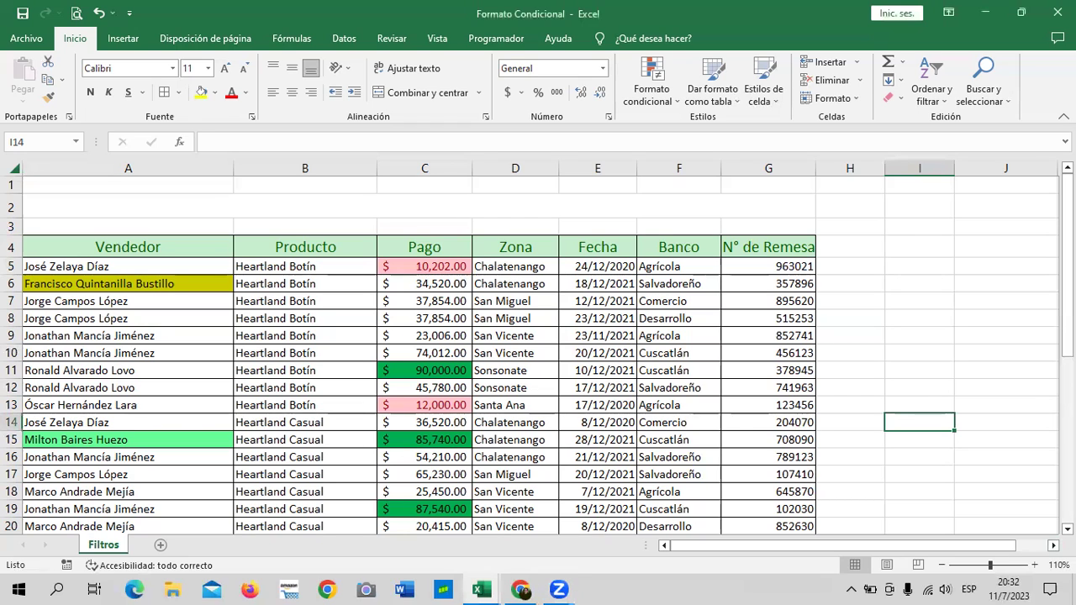
drag(1068, 324, 1067, 336)
drag(967, 544, 968, 543)
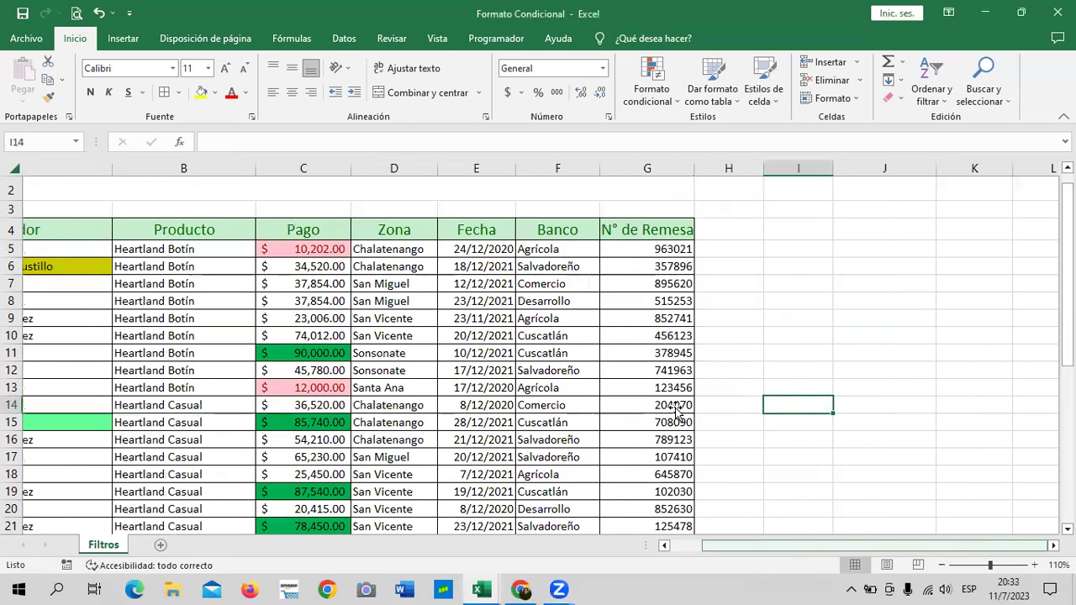
scroll(674, 410, right, 1)
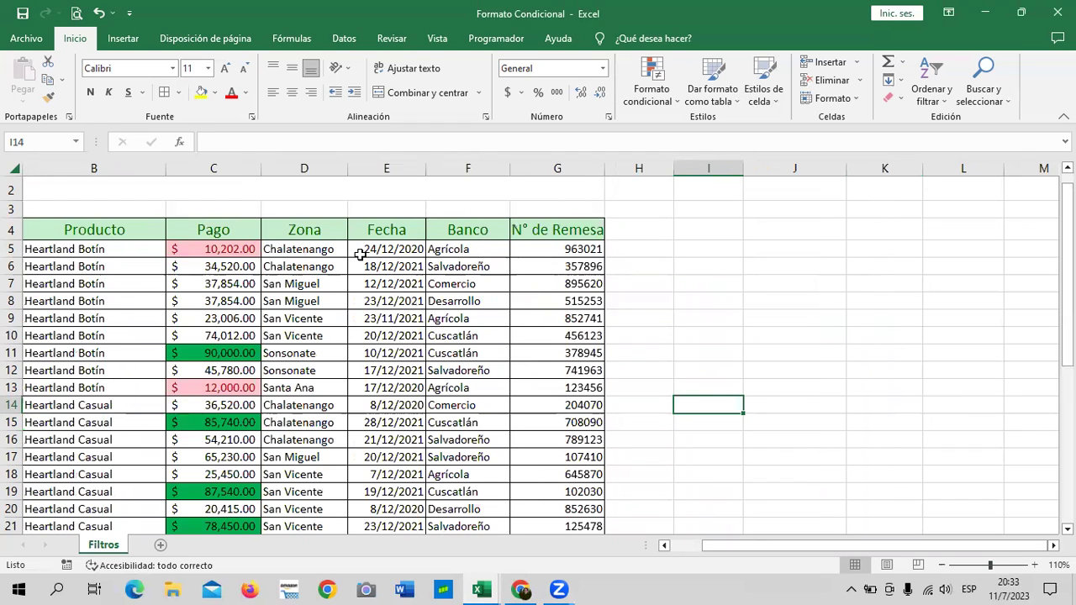
Enter the header 'Estado' in cell H4.
click(682, 252)
click(658, 233)
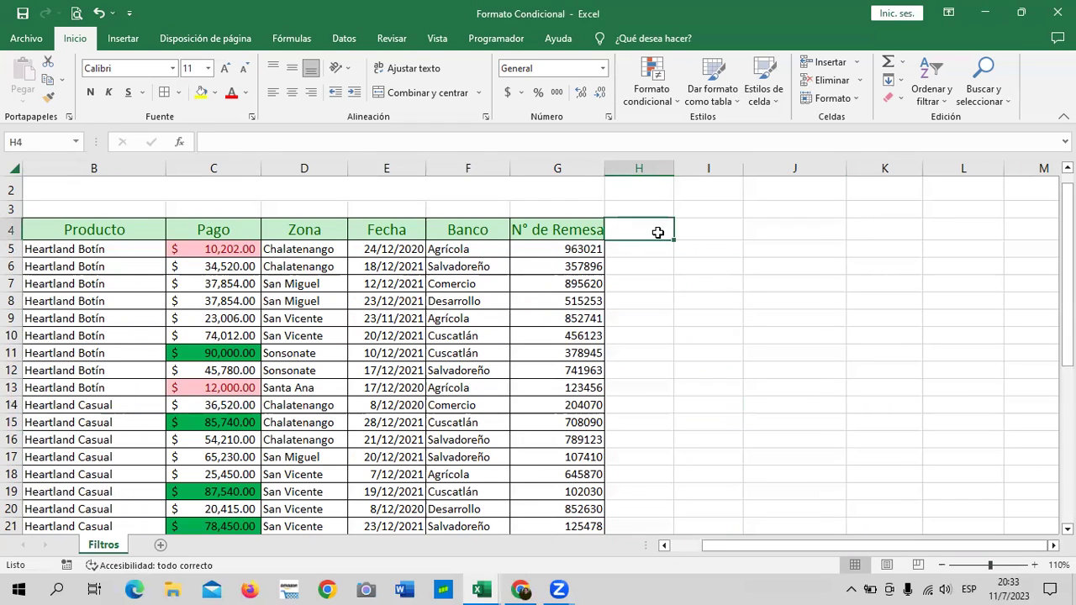
text(estado)
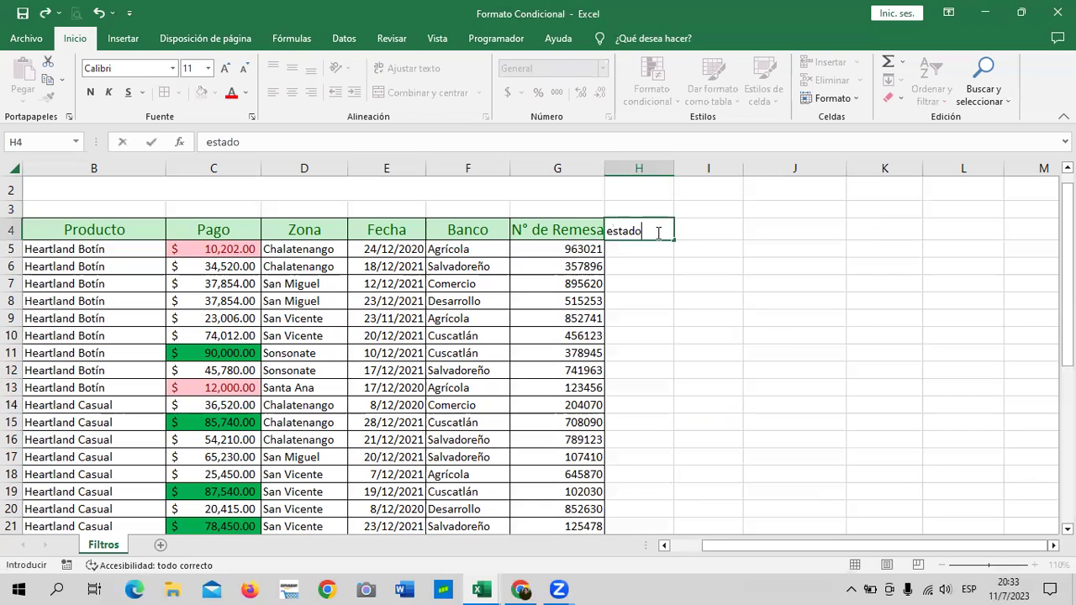
key(BackSpace)
key(BackSpace)
key(BackSpace)
key(BackSpace)
text(Estado)
key(Return)
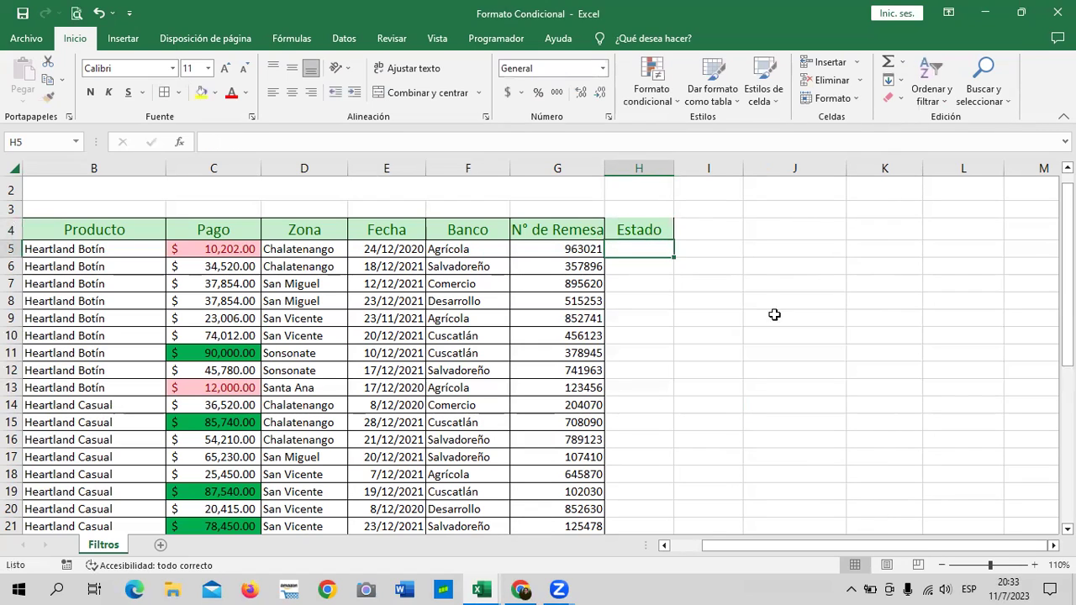
Apply All Borders to H4:H36 and widen column H.
mouse_move(648, 229)
mouse_down()
mouse_move(644, 586)
mouse_move(624, 490)
mouse_up()
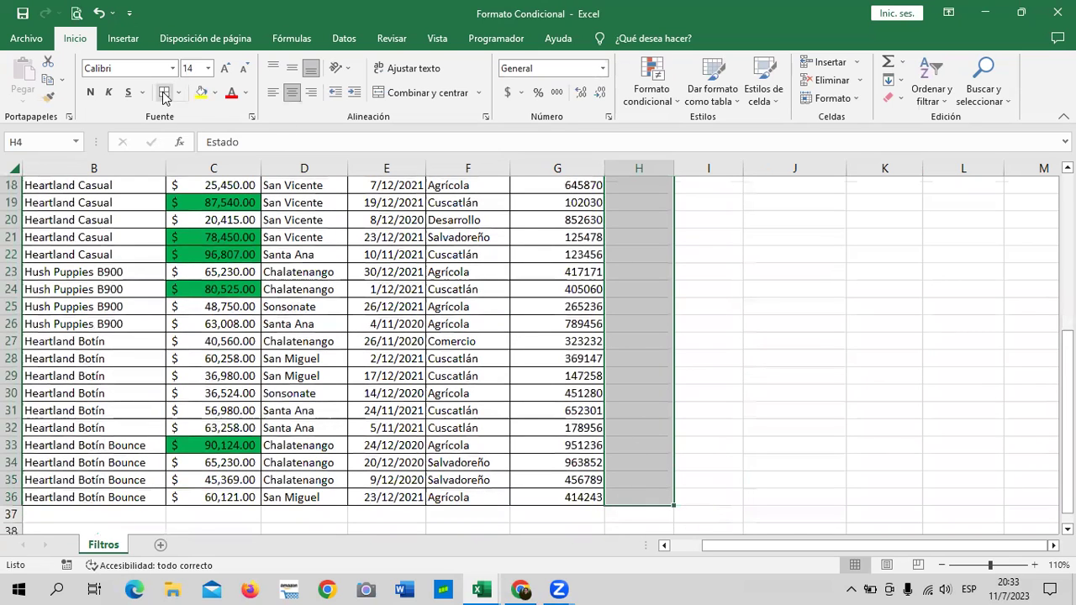
click(164, 93)
click(795, 370)
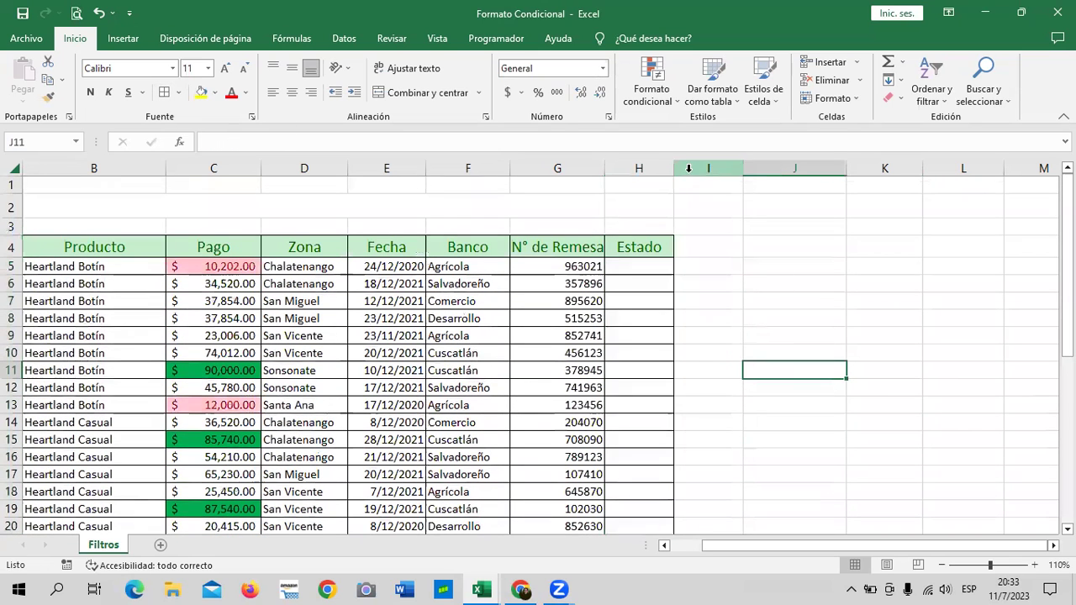
drag(673, 168, 693, 168)
click(807, 272)
Enter =HOY() in J2 so it shows today's date, 11/7/2023.
click(665, 265)
click(813, 199)
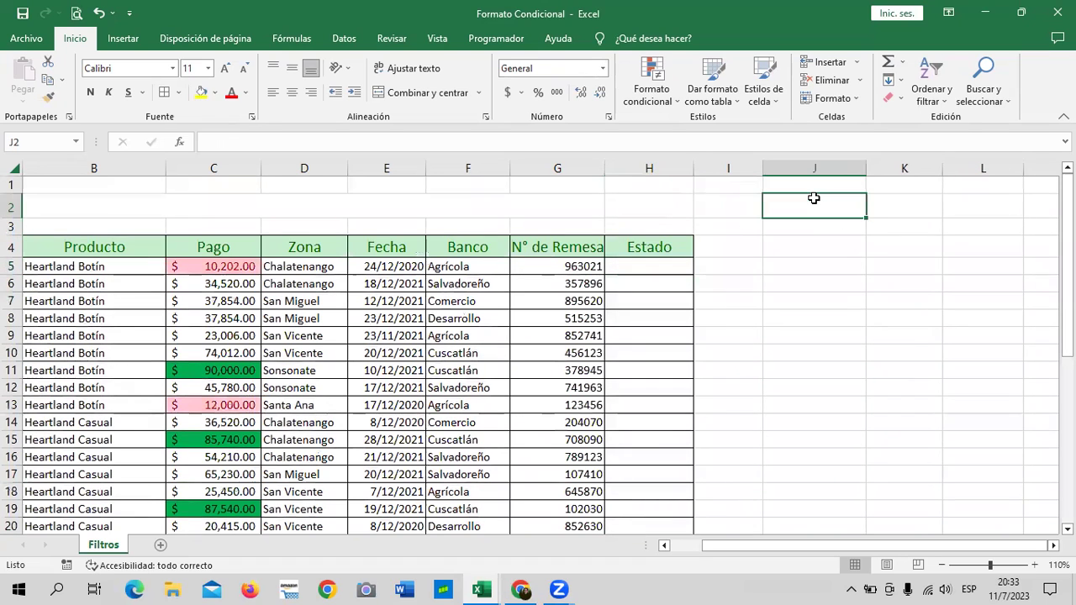
text(=)
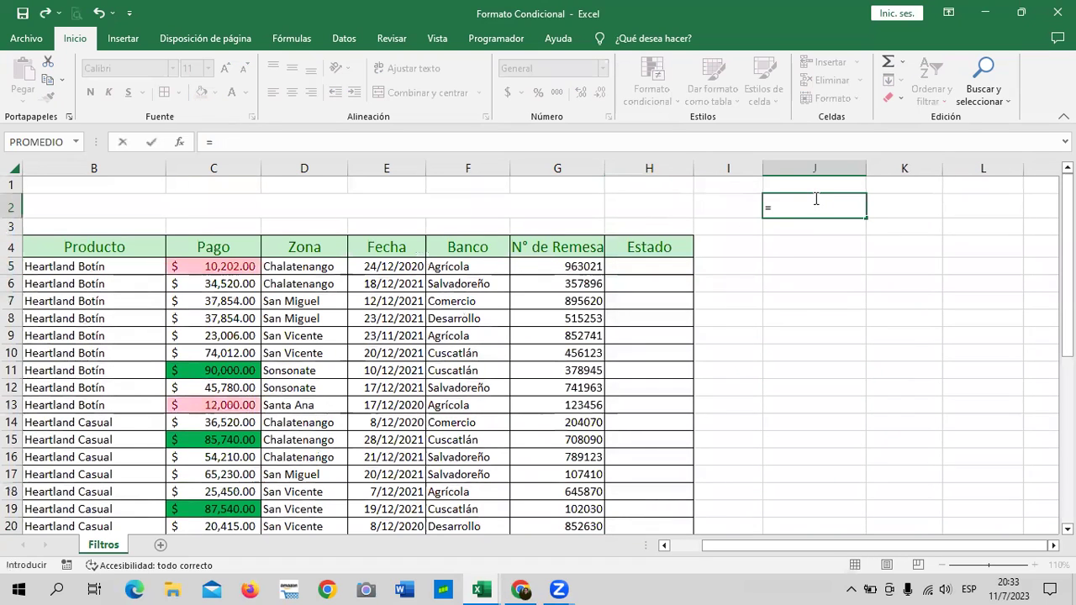
text(hoy)
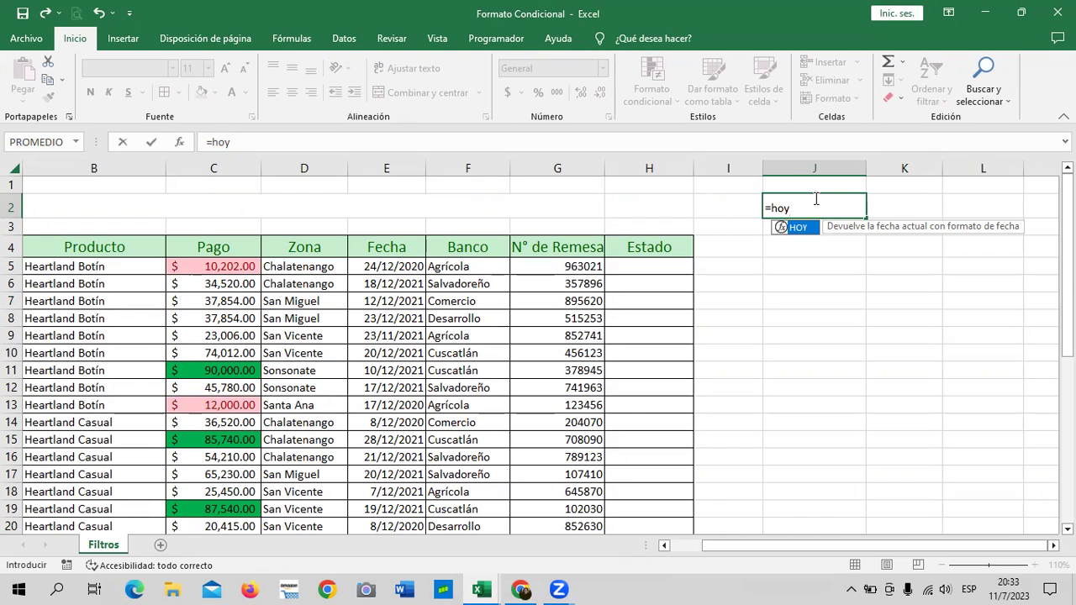
key(Return)
click(811, 209)
double_click(813, 208)
click(362, 146)
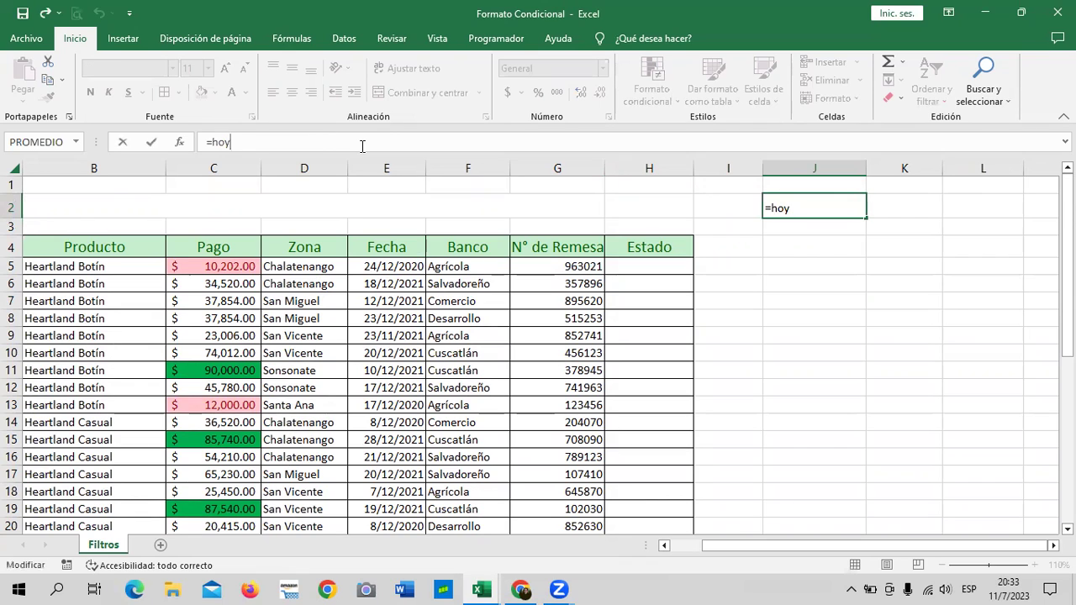
text(())
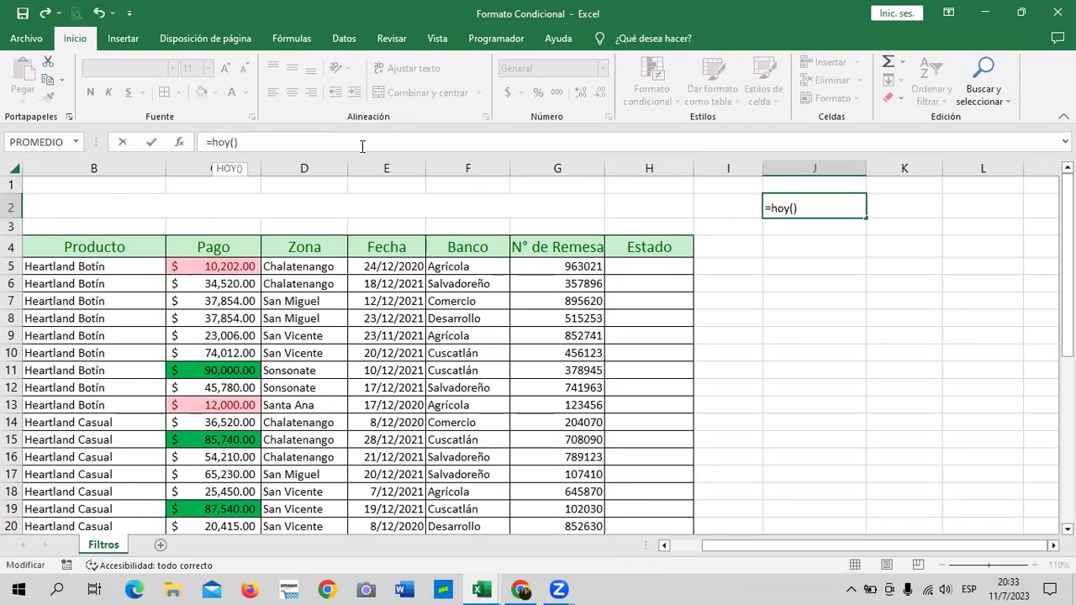
key(Return)
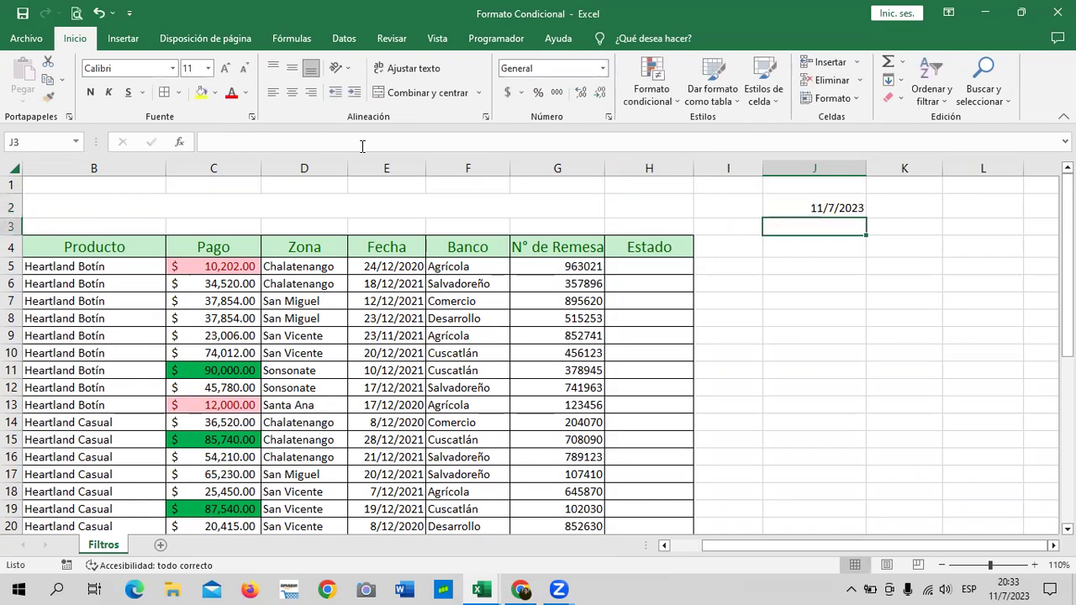
click(859, 305)
click(835, 209)
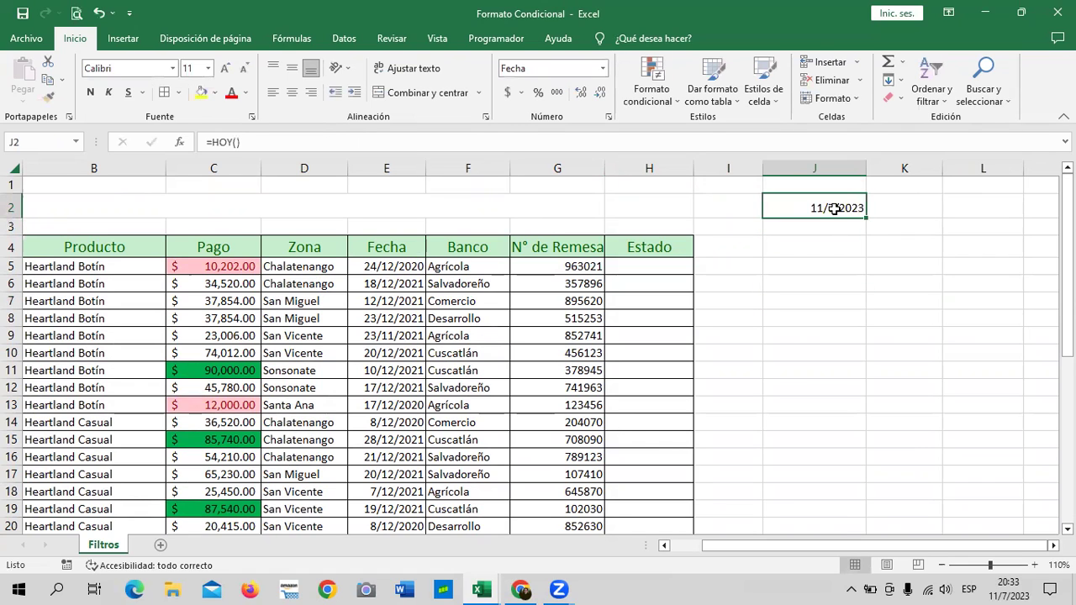
Widen the Estado column H and scroll through the Fecha dates.
drag(695, 166, 713, 164)
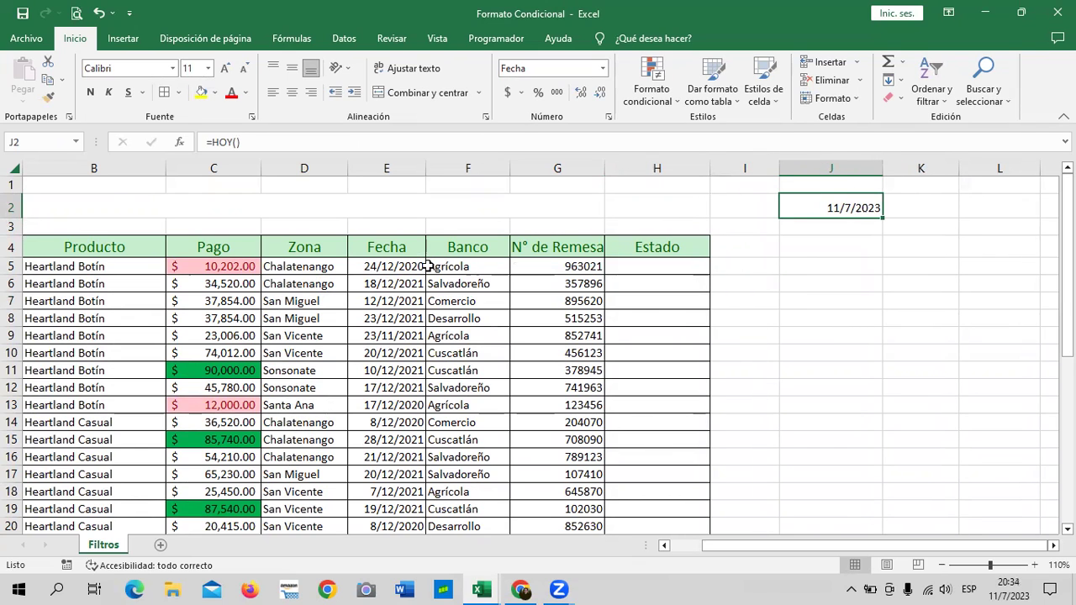
click(404, 266)
scroll(407, 273, down, 4)
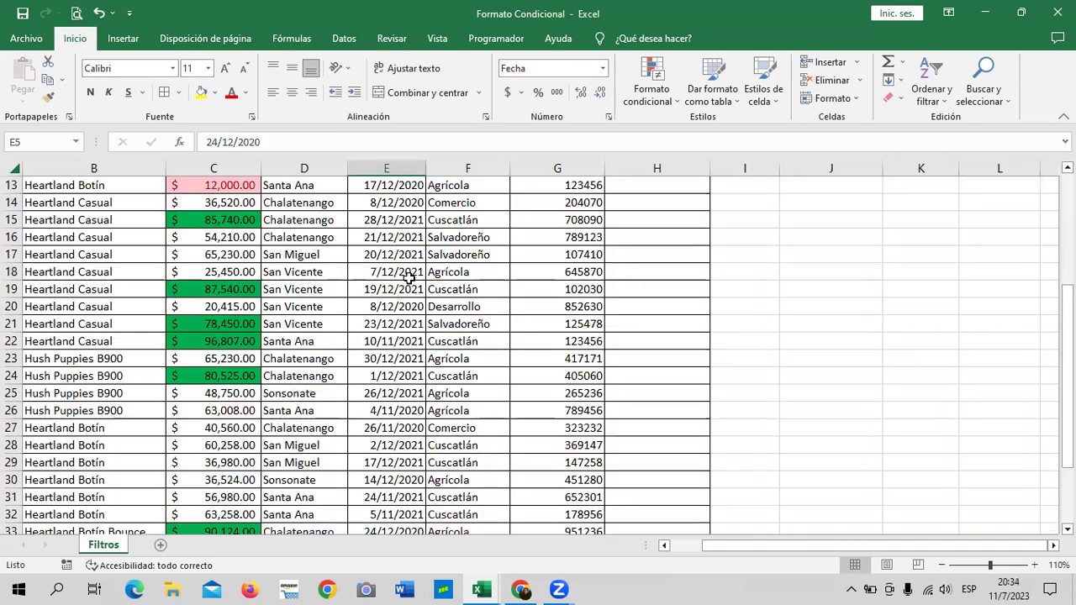
scroll(409, 277, down, 5)
scroll(409, 285, down, 2)
scroll(408, 285, up, 3)
scroll(420, 282, up, 4)
scroll(470, 276, up, 1)
scroll(488, 266, up, 3)
scroll(489, 267, up, 1)
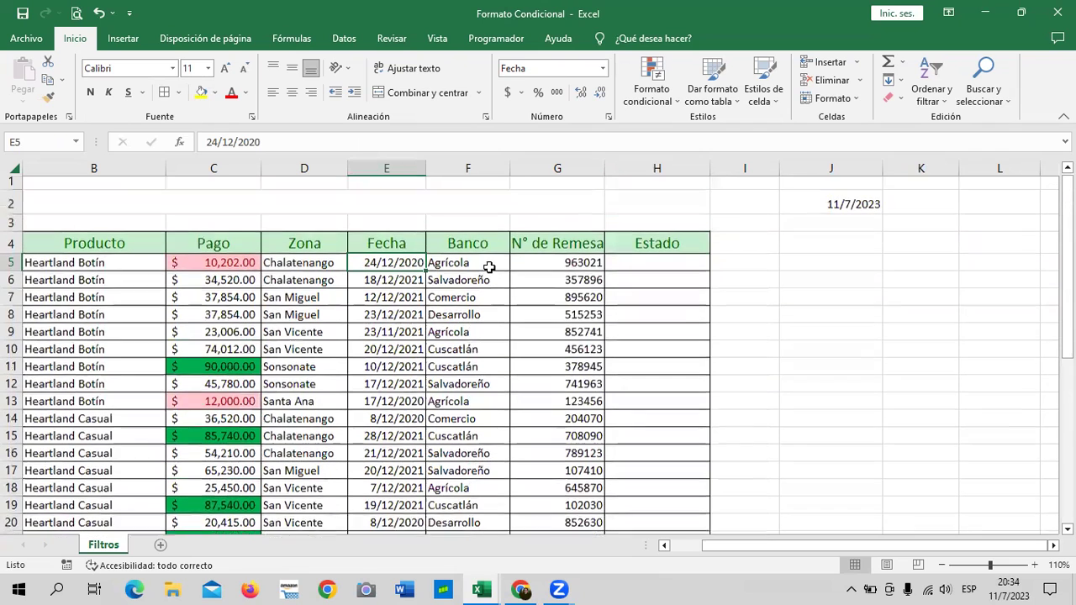
Slightly widen column G so the full 'N° de Remesa' header fits.
click(921, 326)
click(677, 264)
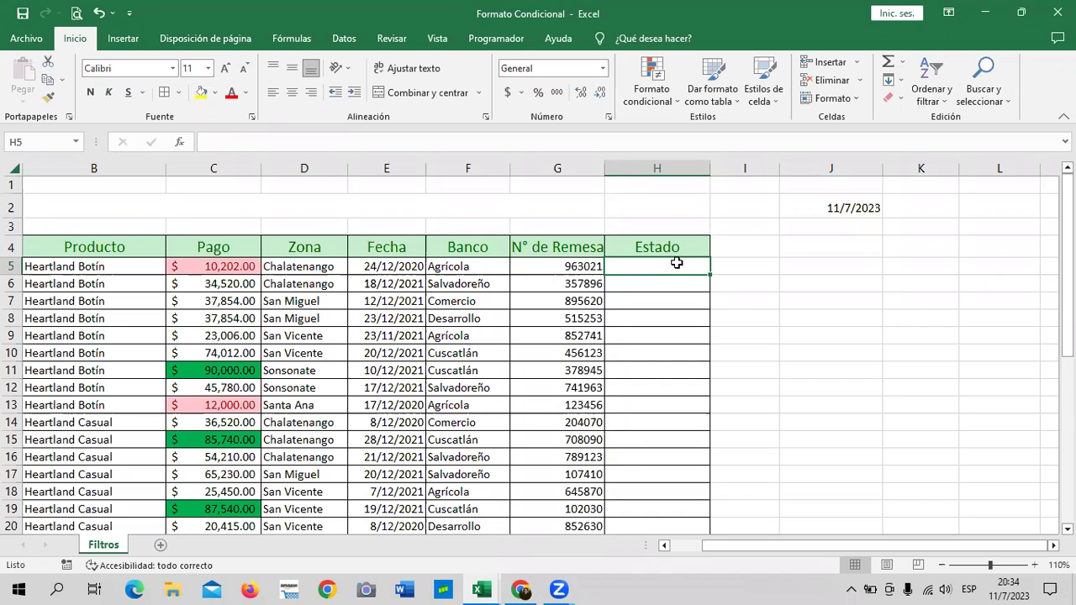
mouse_move(604, 168)
mouse_down()
mouse_move(586, 165)
mouse_move(609, 162)
mouse_up()
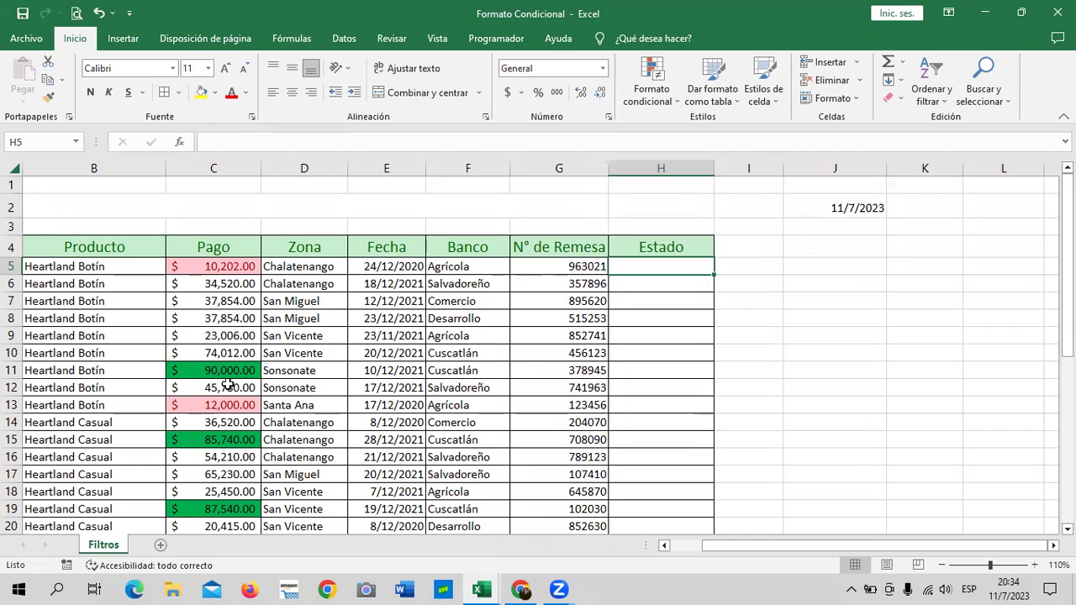
click(370, 268)
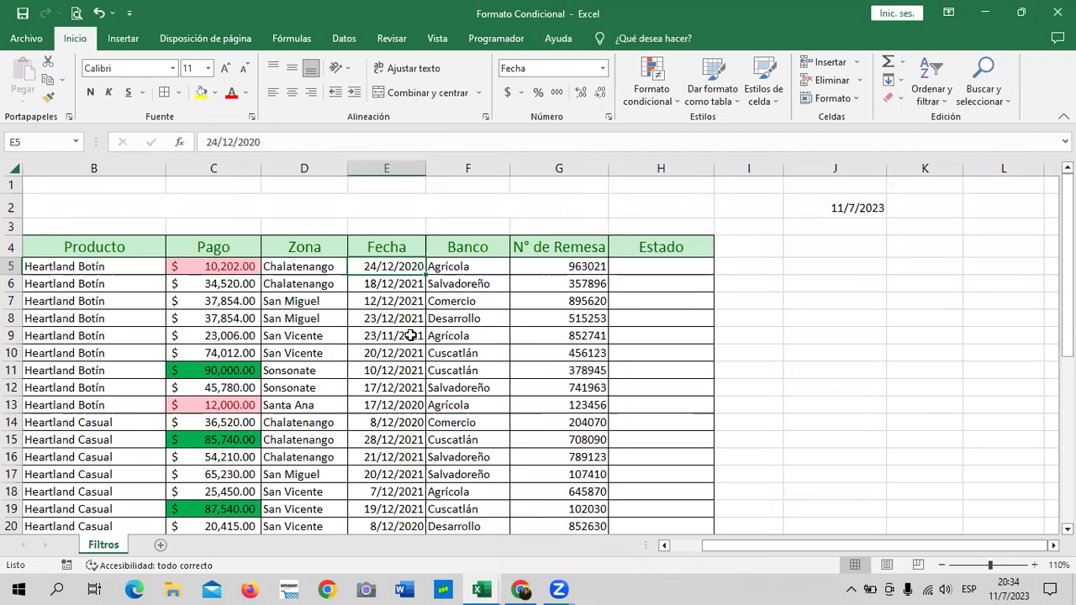
Apply the Fecha corta short date format to the dates in E5:E36.
drag(411, 336, 395, 589)
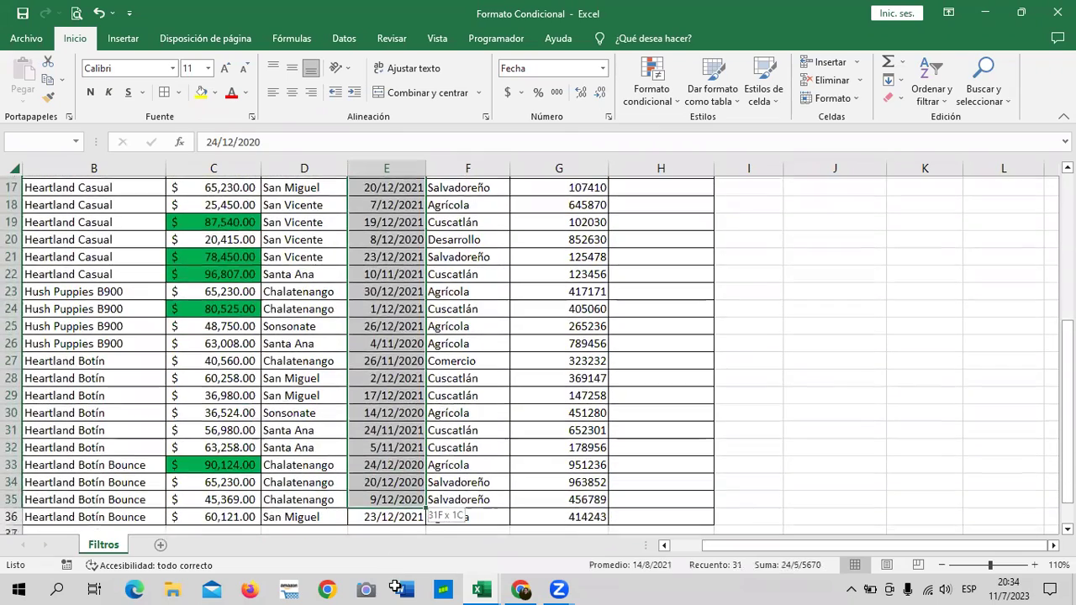
drag(396, 589, 395, 509)
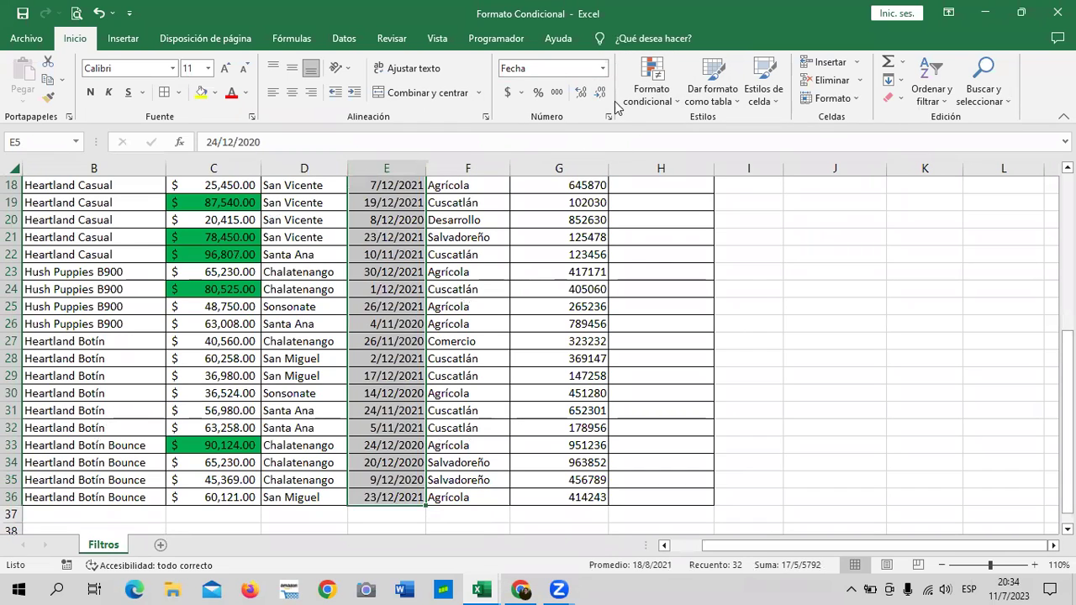
click(604, 69)
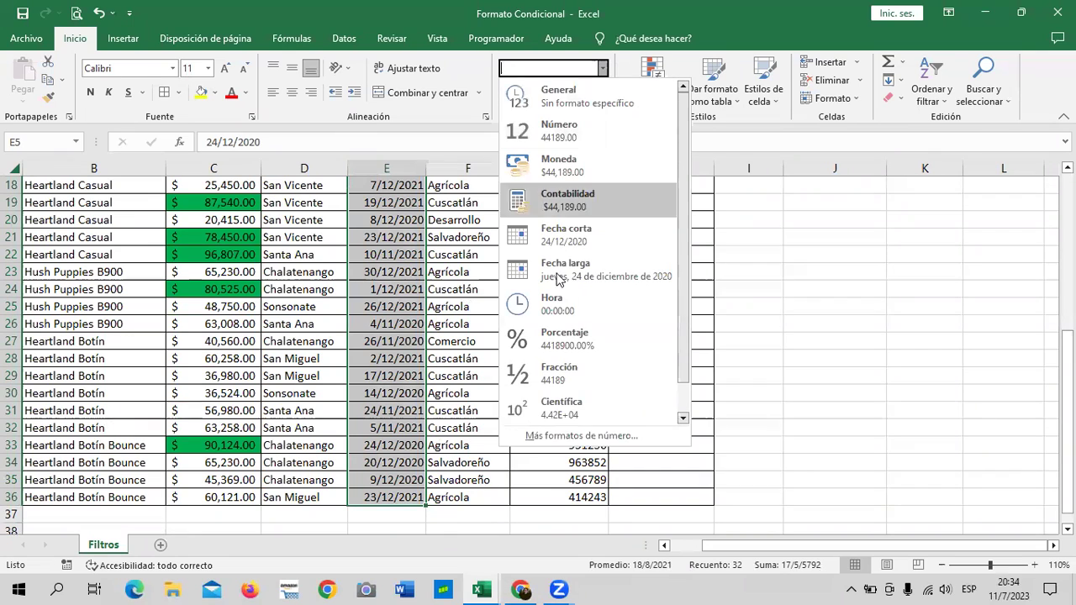
click(617, 234)
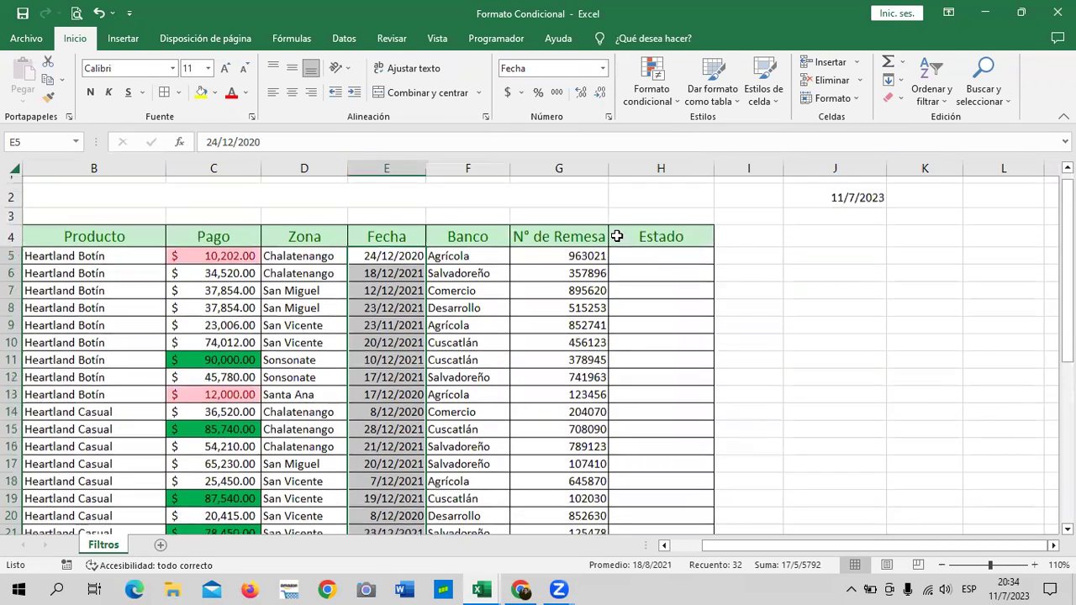
Inspect today's date, 11/7/2023, in J2 and return to cell H5.
click(779, 296)
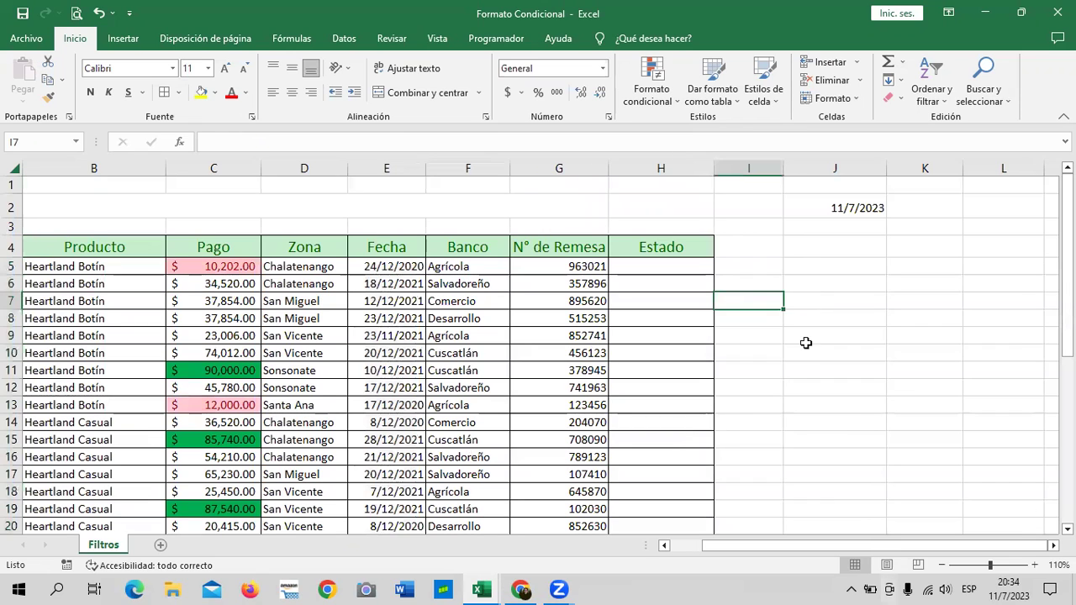
click(893, 334)
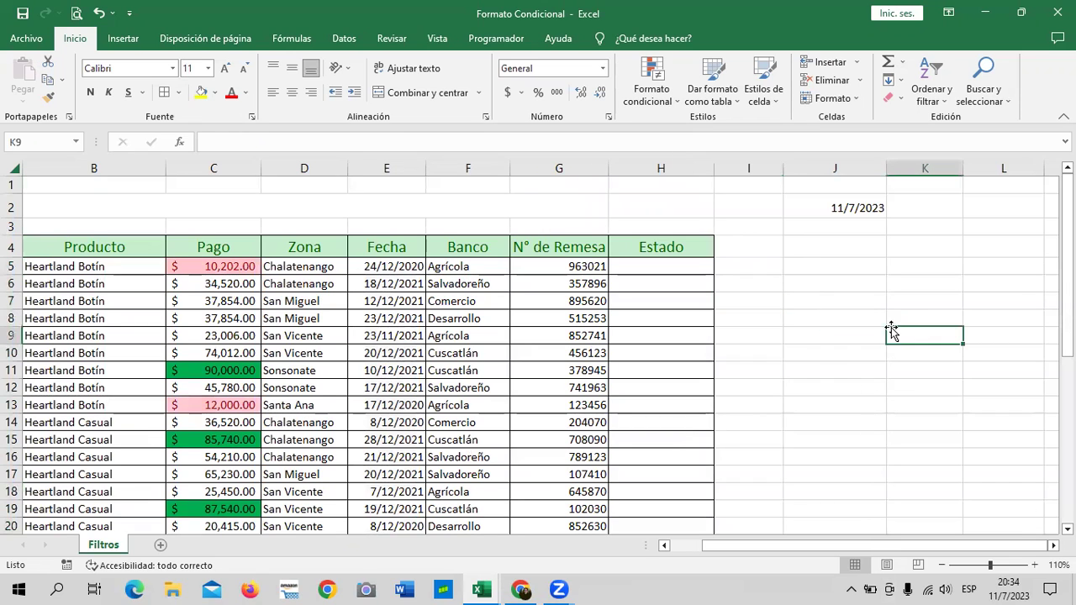
click(862, 206)
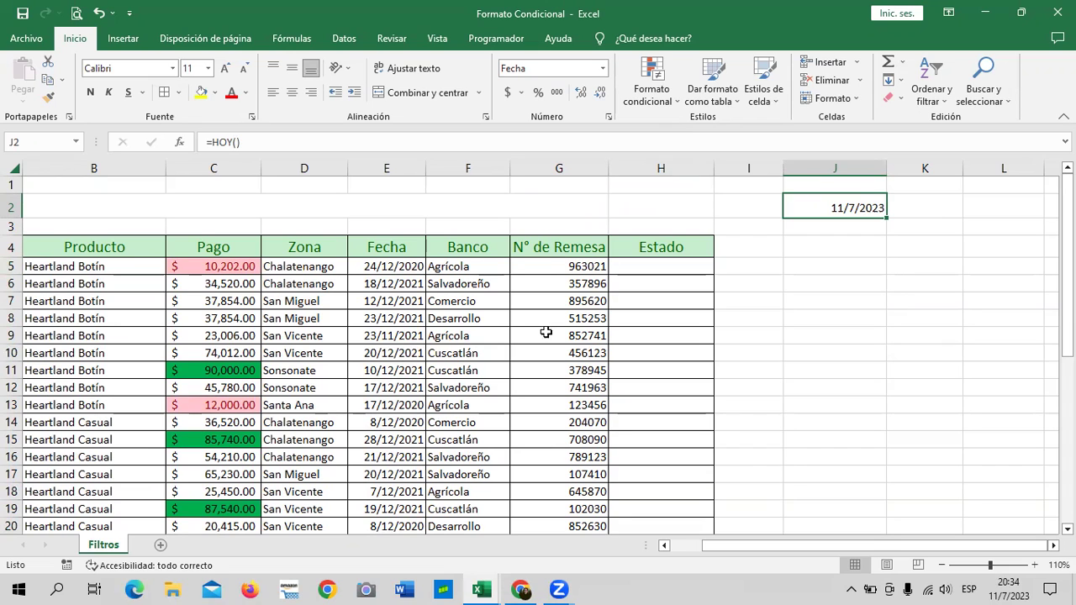
click(856, 301)
click(861, 247)
click(849, 208)
click(967, 285)
click(830, 212)
click(898, 333)
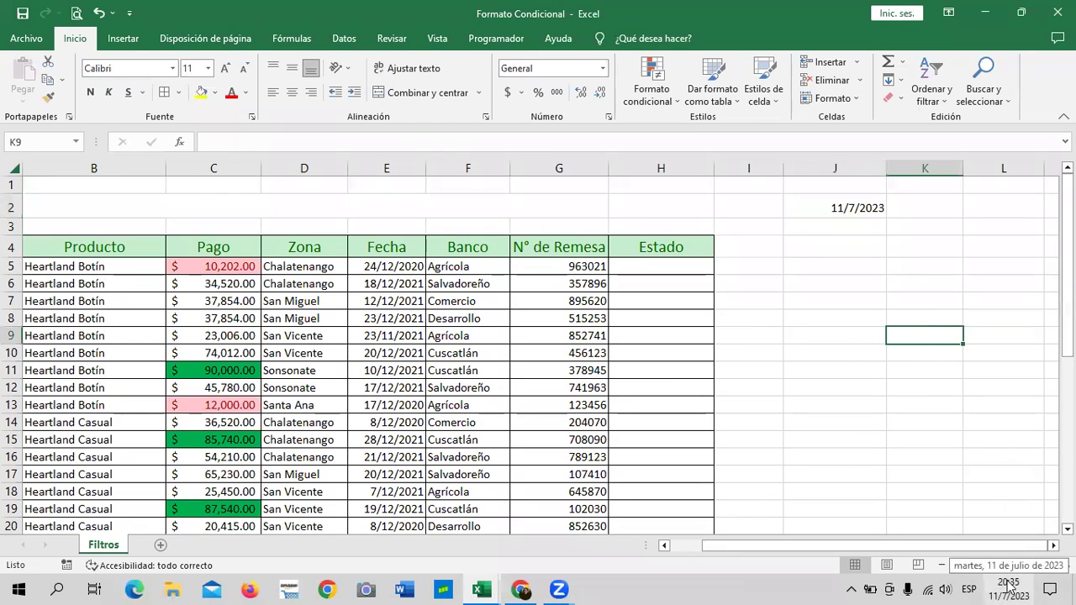
click(826, 207)
click(858, 334)
click(686, 265)
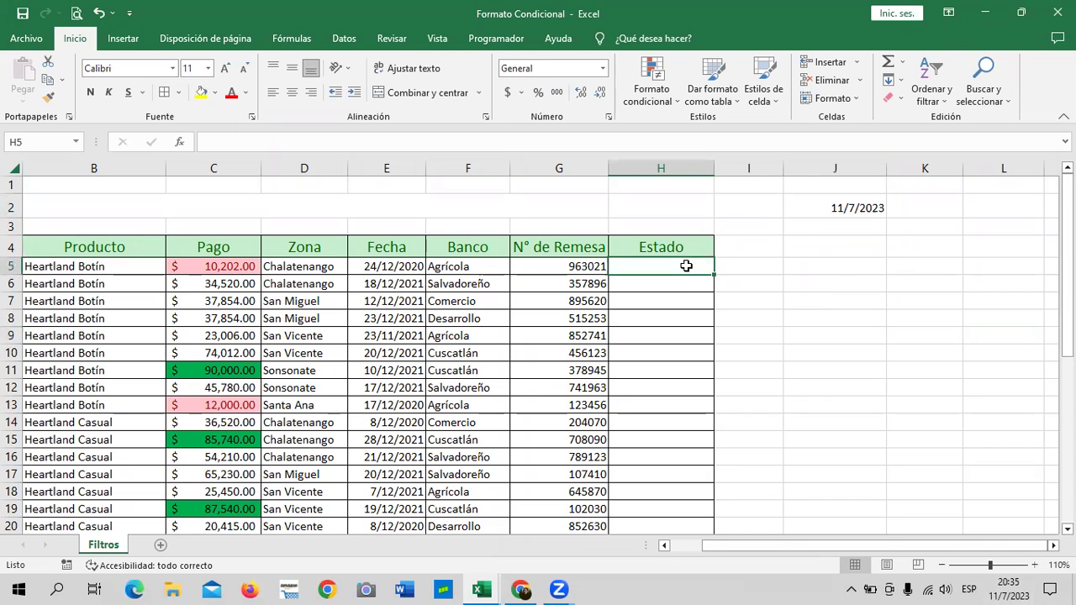
Enter =E5-HOY() in H5 to subtract today's date from E5's Fecha.
text(=)
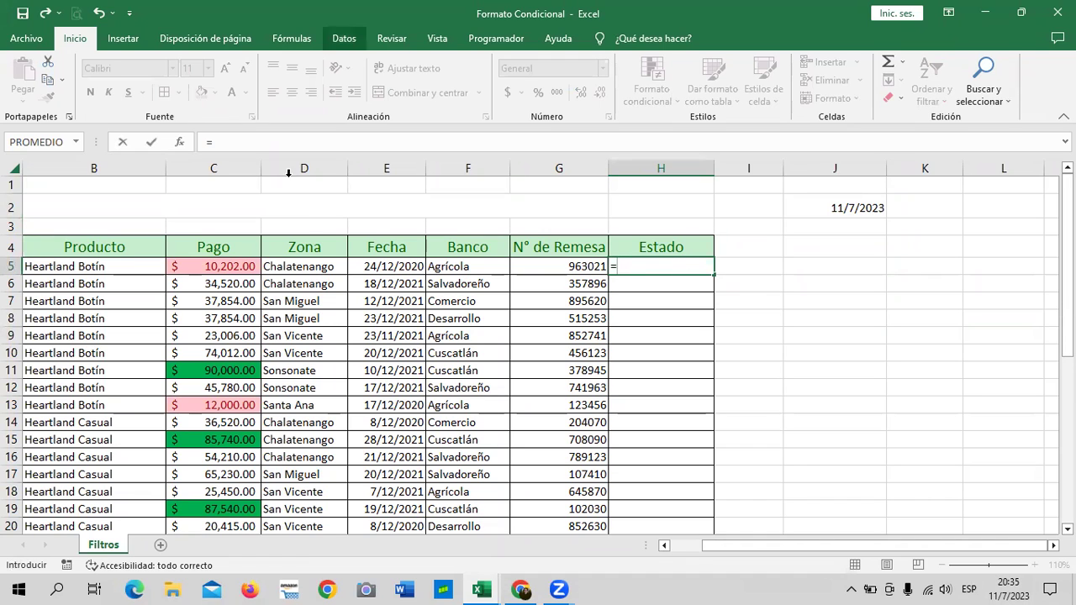
click(384, 265)
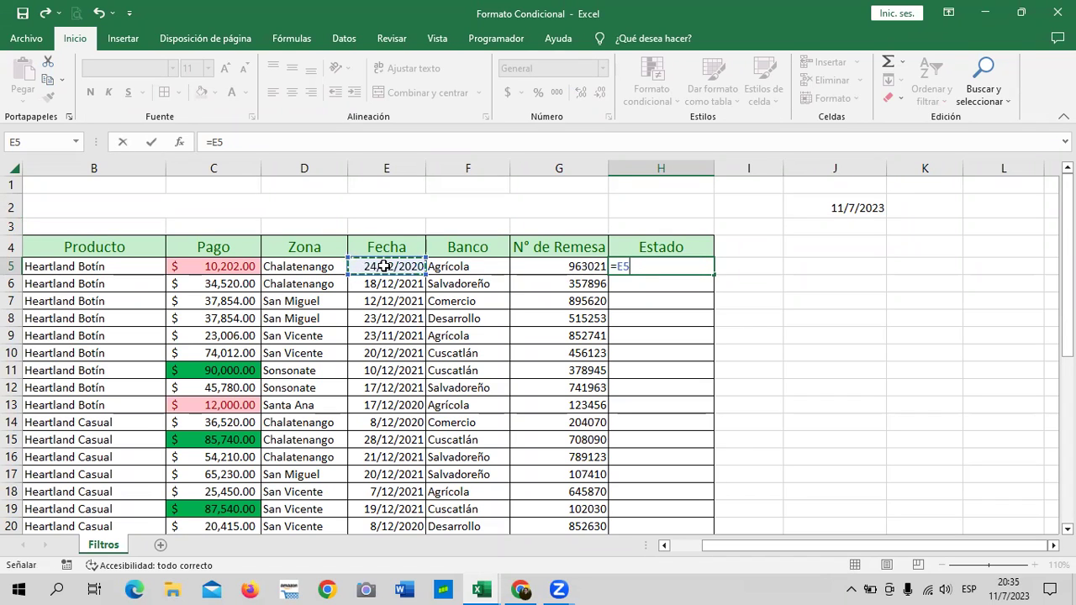
text(-)
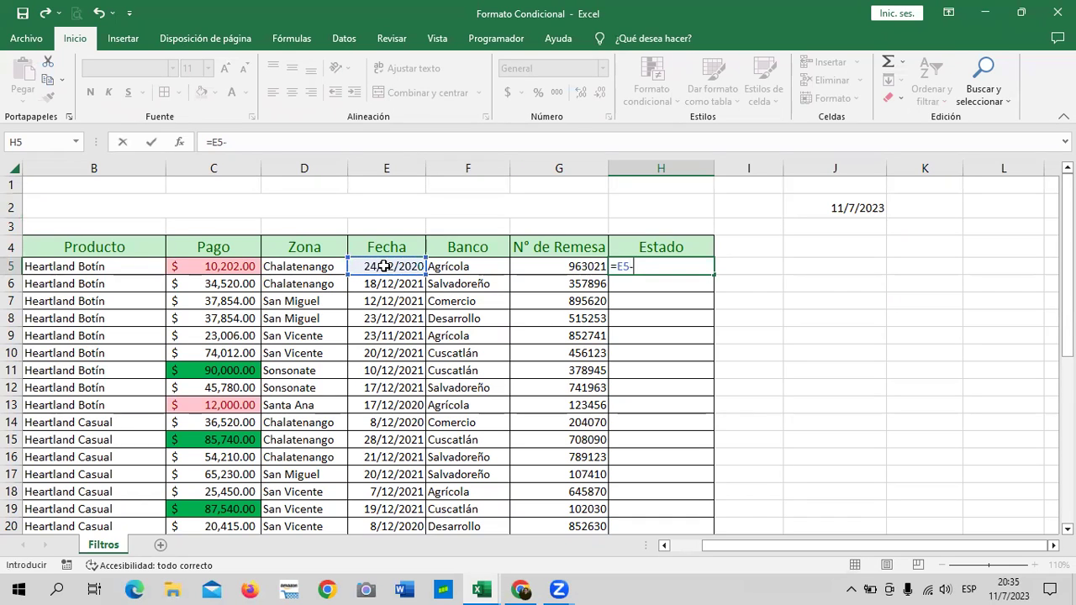
text(hoy)
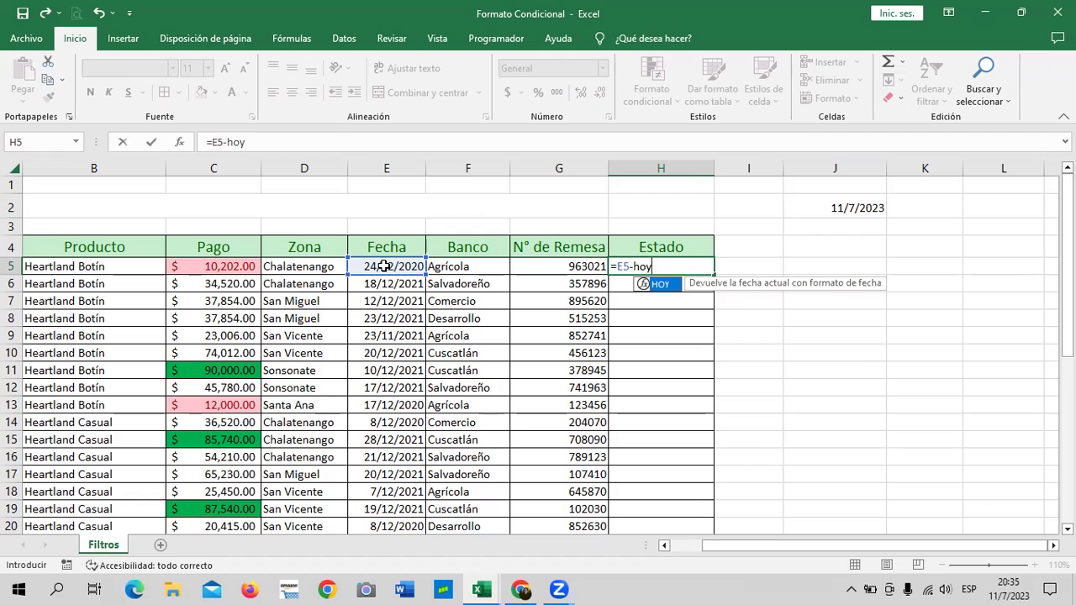
text(()
text())
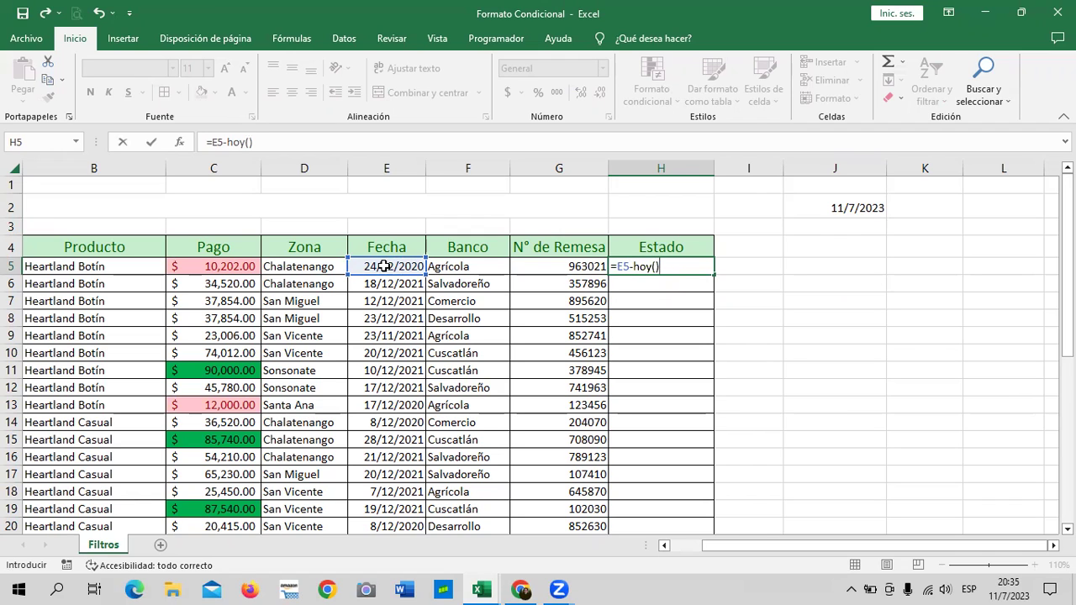
key(Return)
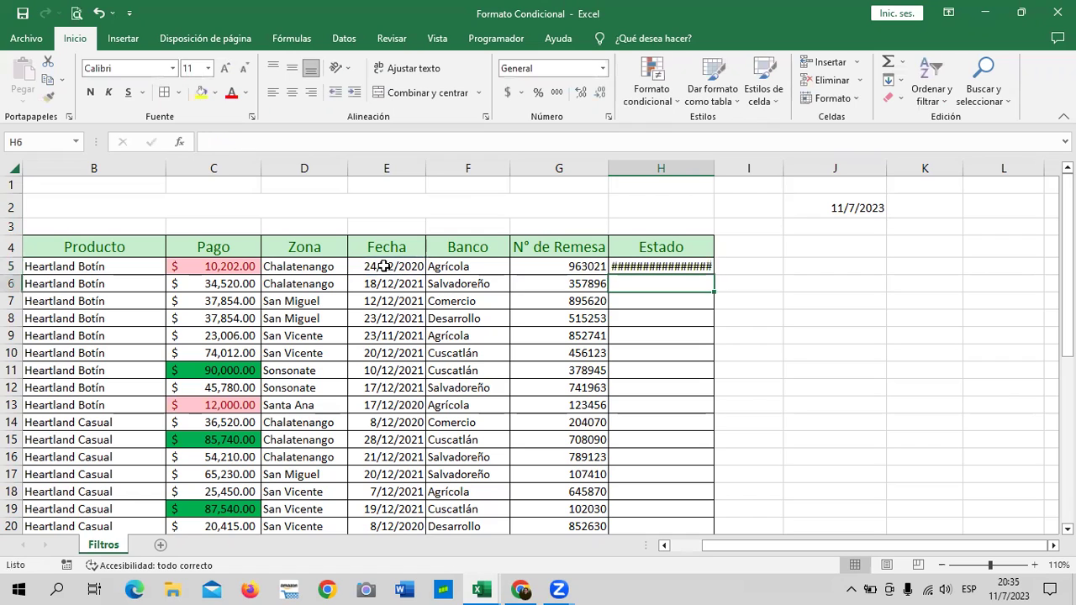
click(639, 266)
mouse_move(661, 266)
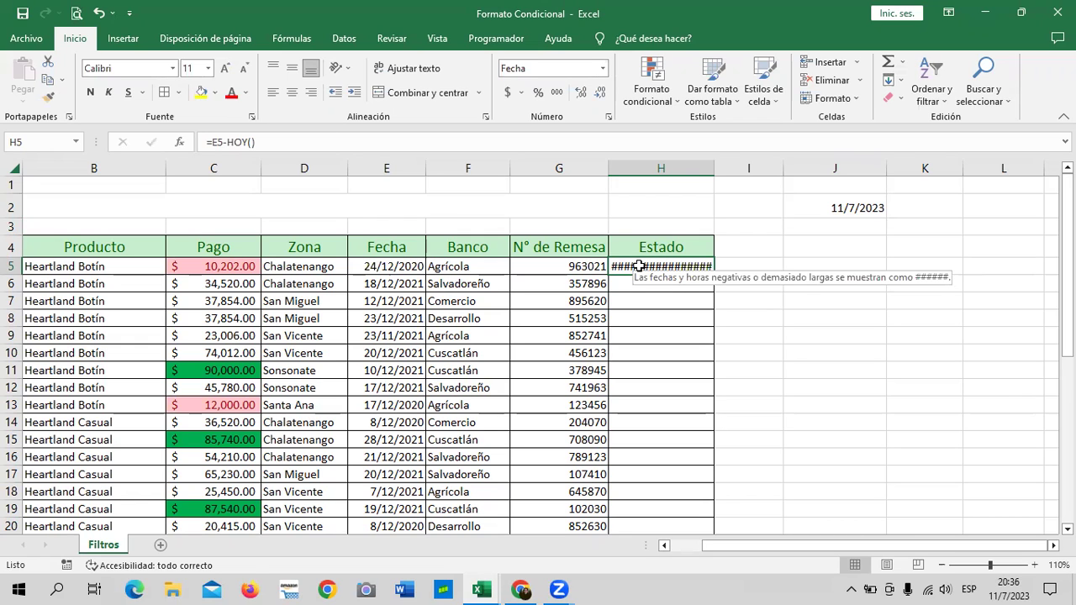
Widen column H slightly and select the Estado cells H5:H36.
drag(715, 168, 746, 162)
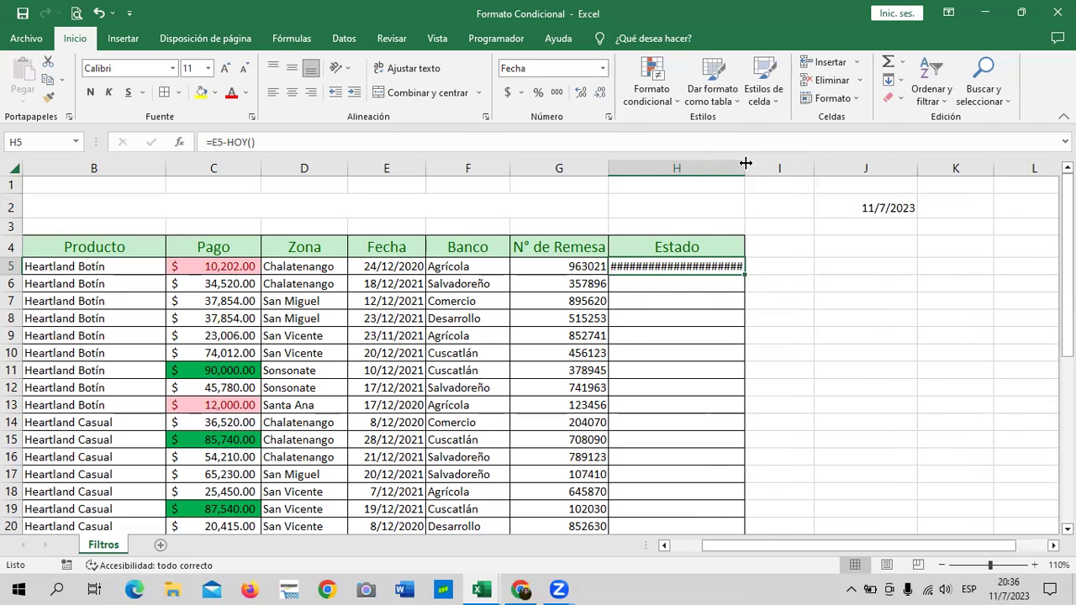
click(861, 372)
mouse_move(692, 266)
mouse_down()
mouse_move(697, 586)
mouse_move(680, 463)
mouse_up()
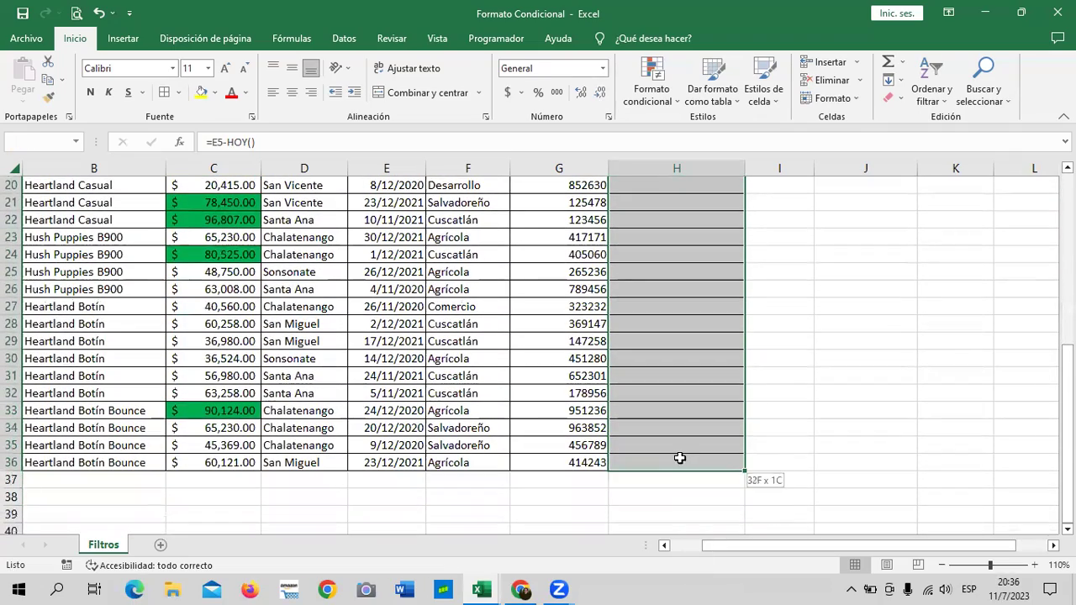
In Formato de celdas > Personalizada, select the d/m/yyyy code from the Tipo list.
click(610, 117)
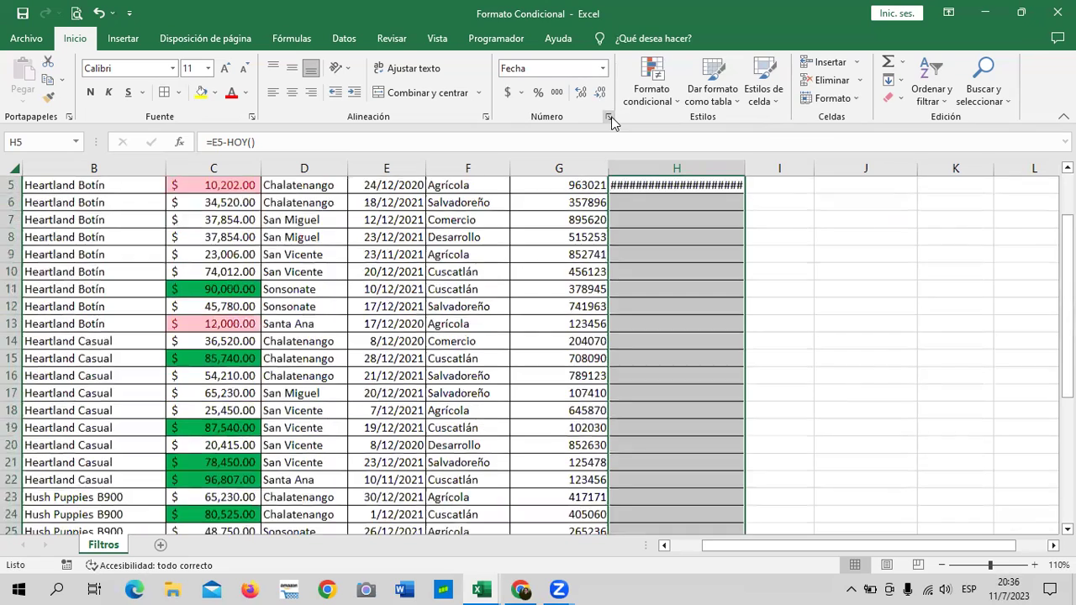
click(573, 186)
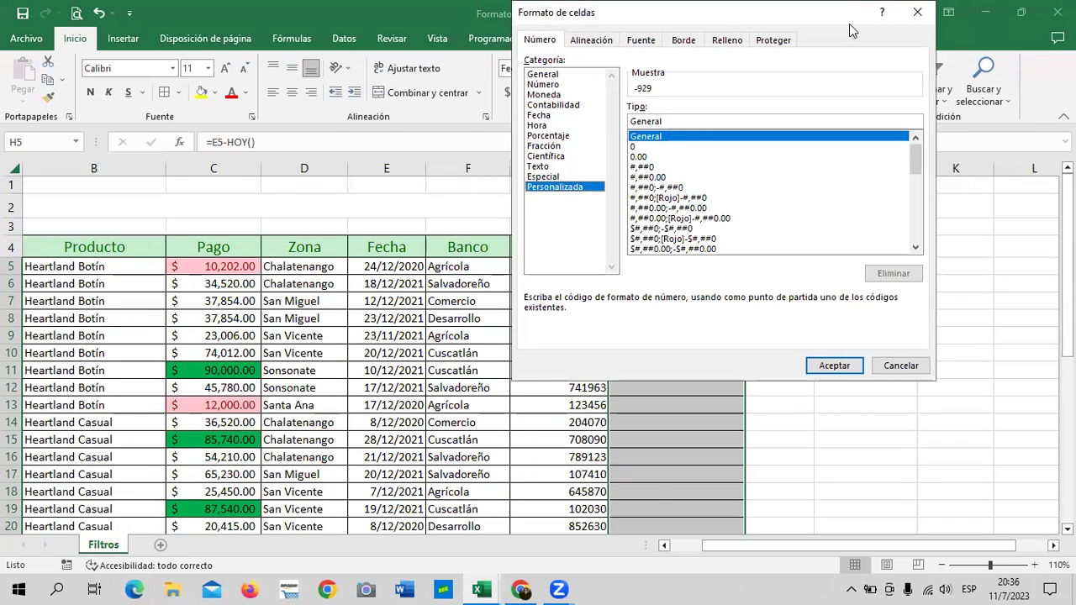
drag(849, 30, 577, 151)
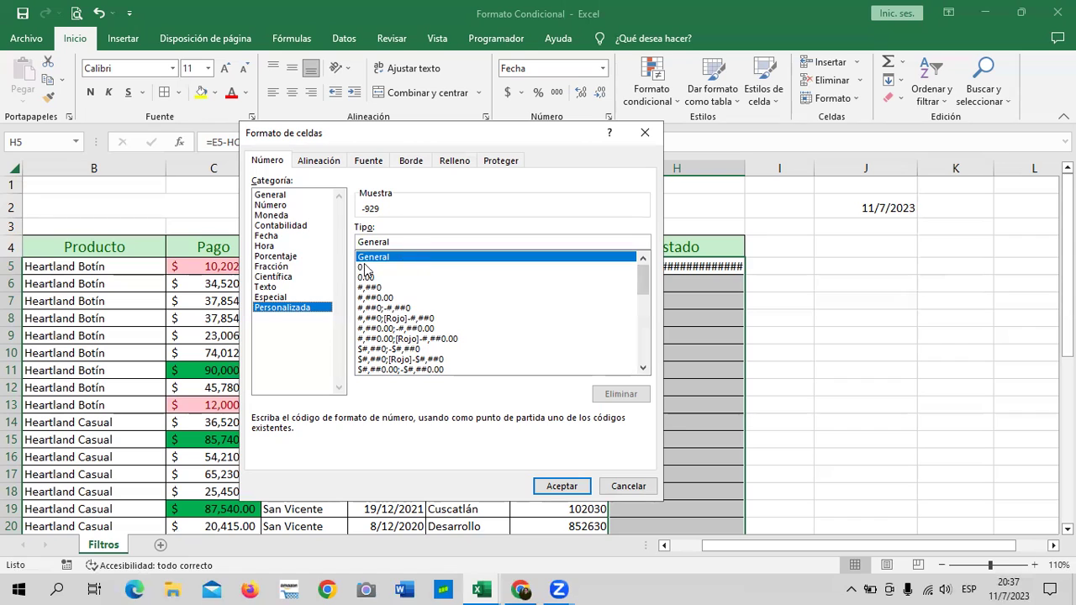
drag(644, 277, 643, 315)
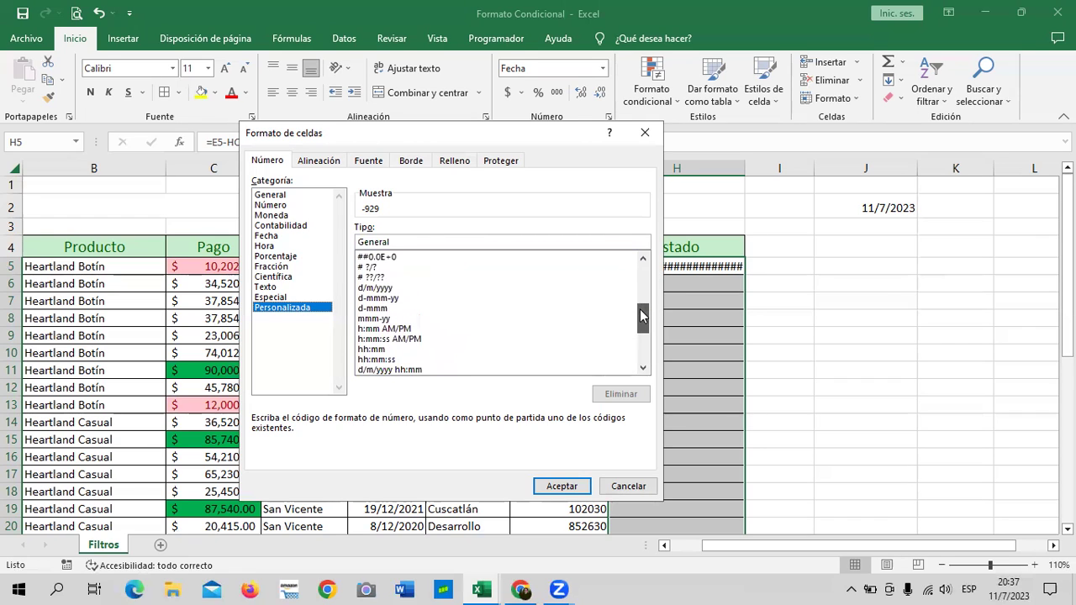
click(368, 290)
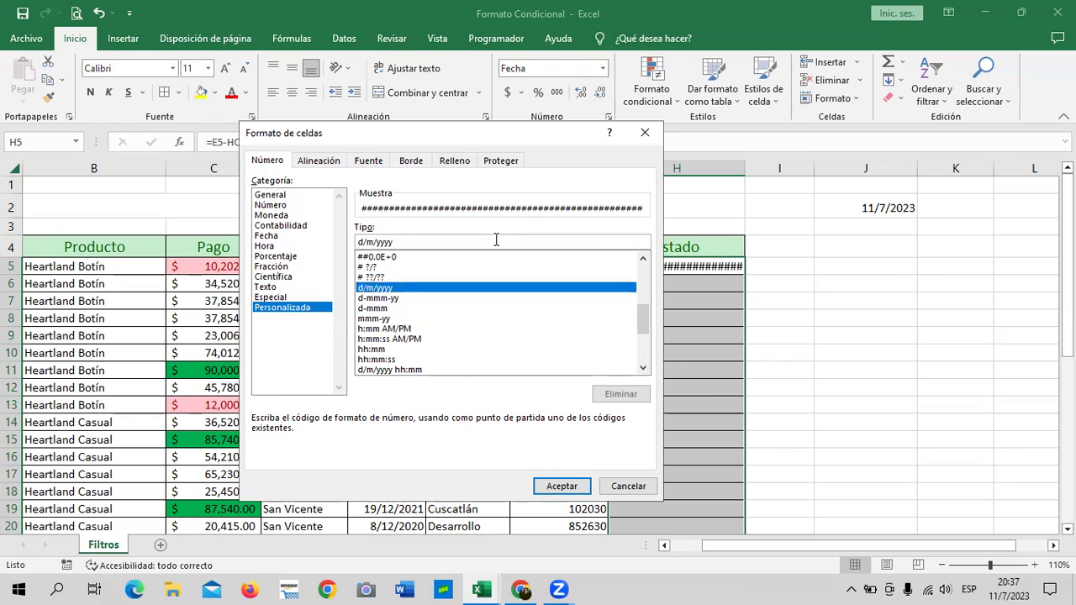
Replace the Tipo code with the green section [verde]# "dias para vencer".
key(BackSpace)
key(BackSpace)
key(BackSpace)
key(BackSpace)
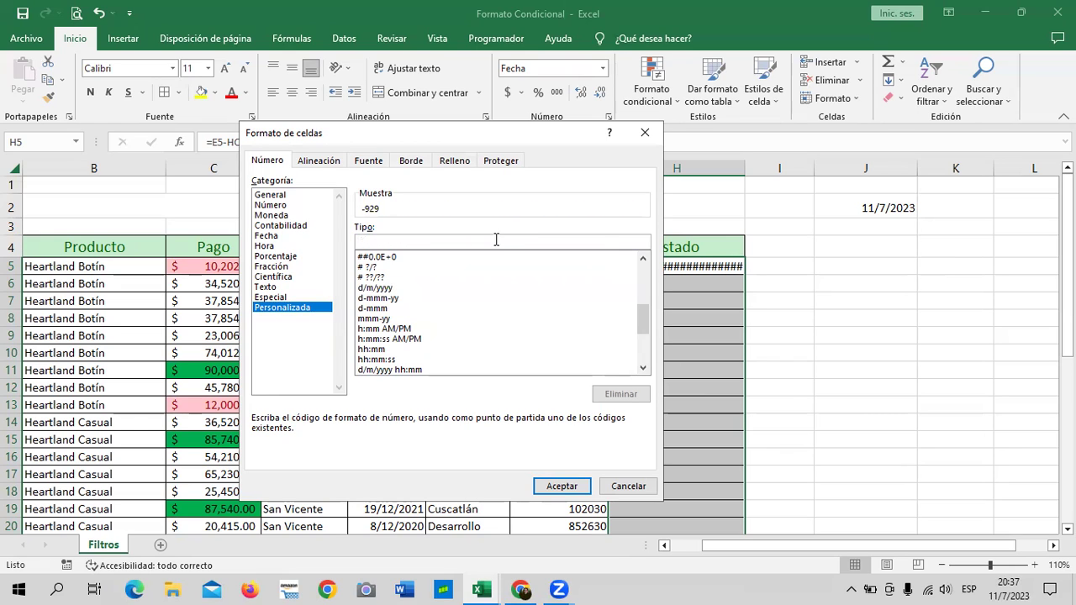
text([)
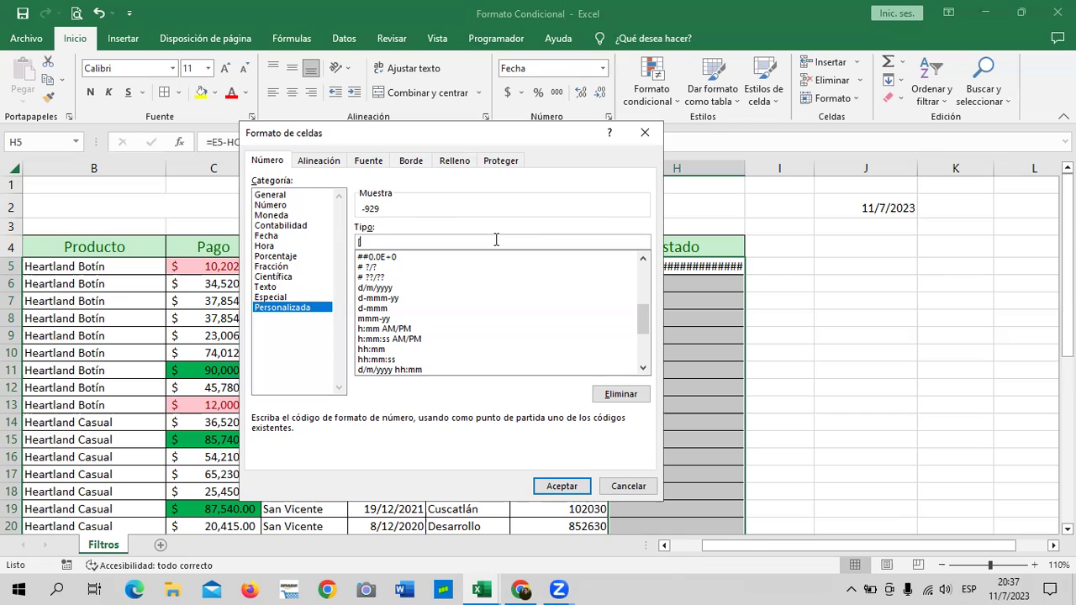
text(verde)
text(]# ")
text(Dias)
key(BackSpace)
key(BackSpace)
key(BackSpace)
key(BackSpace)
key(Caps_Lock)
key(Caps_Lock)
text(dia)
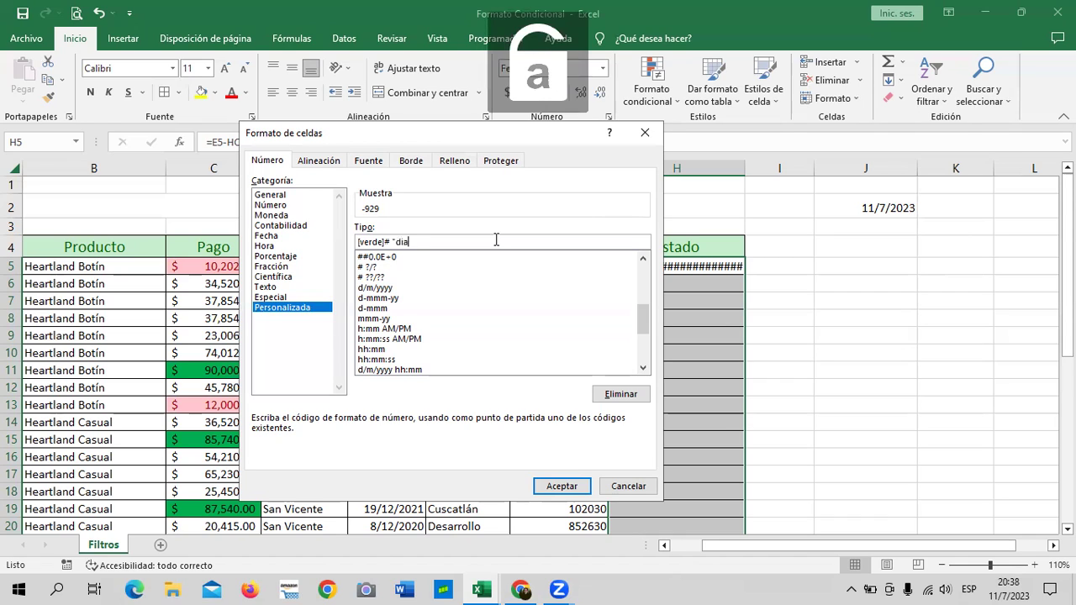
text(s para )
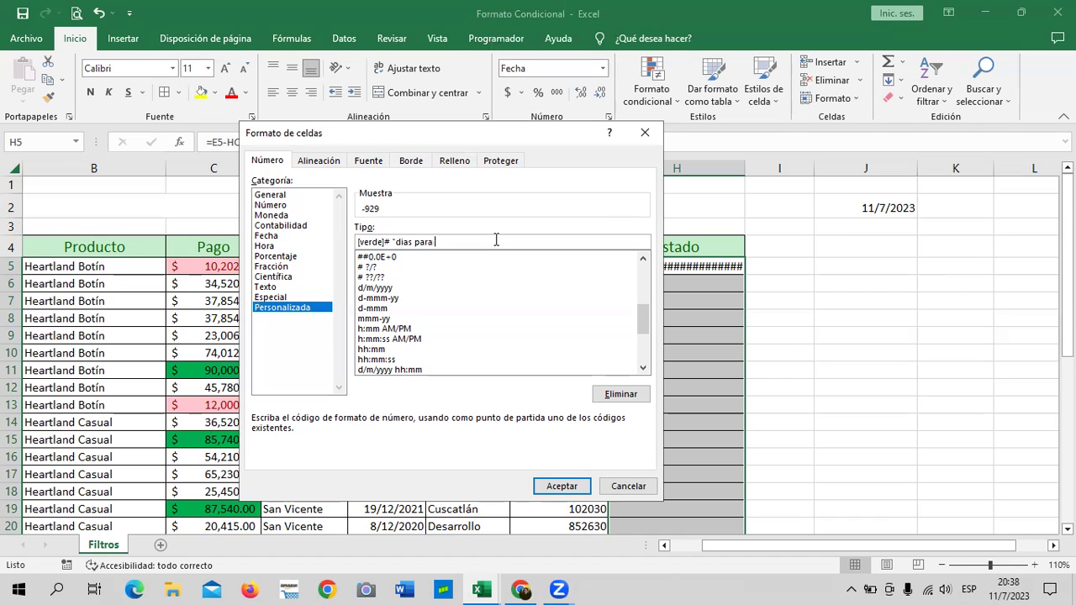
text(ven)
text(cer)
text(ce)
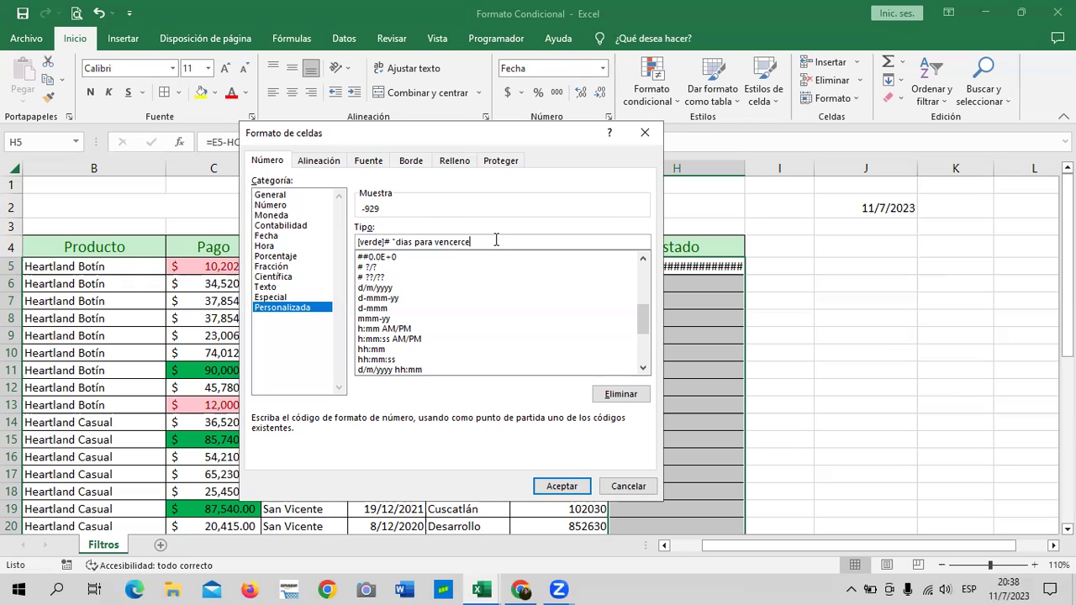
key(BackSpace)
key(BackSpace)
key(BackSpace)
key(BackSpace)
text(er")
Add the red section [rojo]# "dias de vencidos" and begin a third section.
text(;)
text( [)
text(rojo)
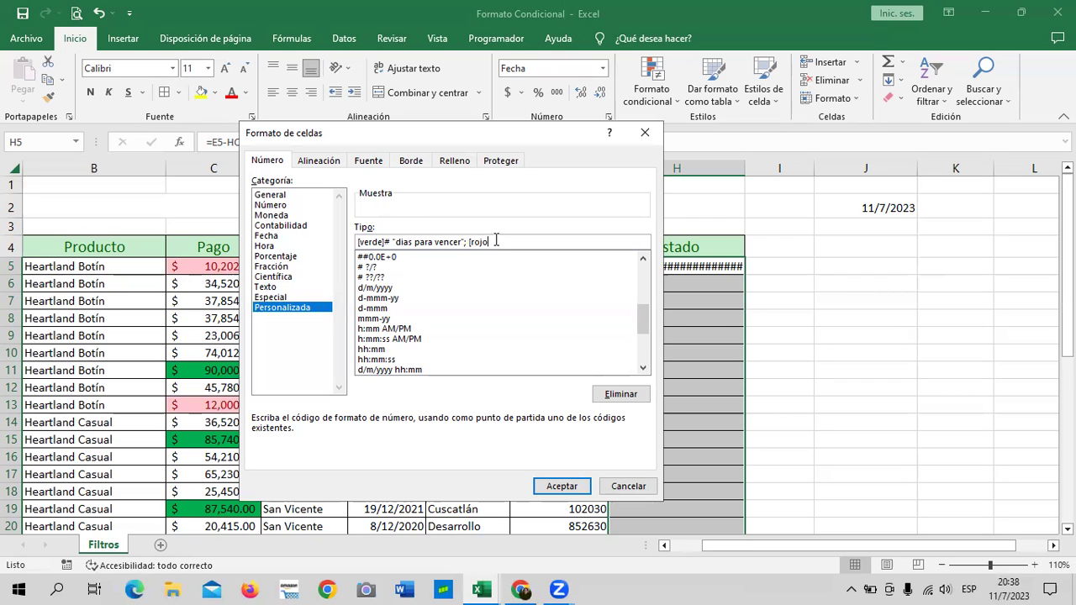
text(])
text(#)
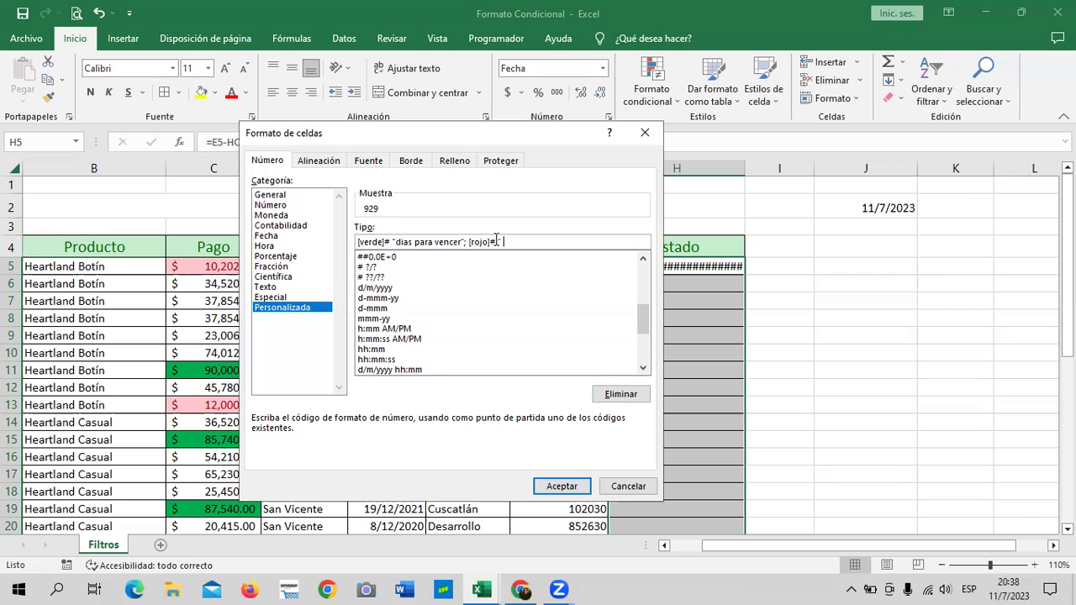
text(dias de vencidos")
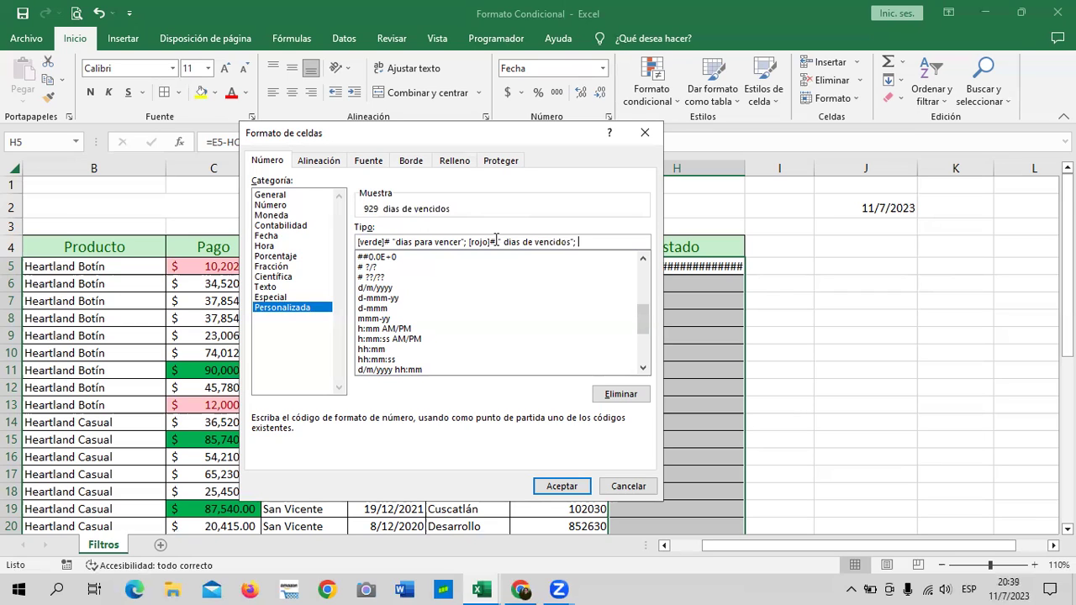
text([)
Append the third section [amarillo]# "vence hoy" to the custom format code.
text(vence)
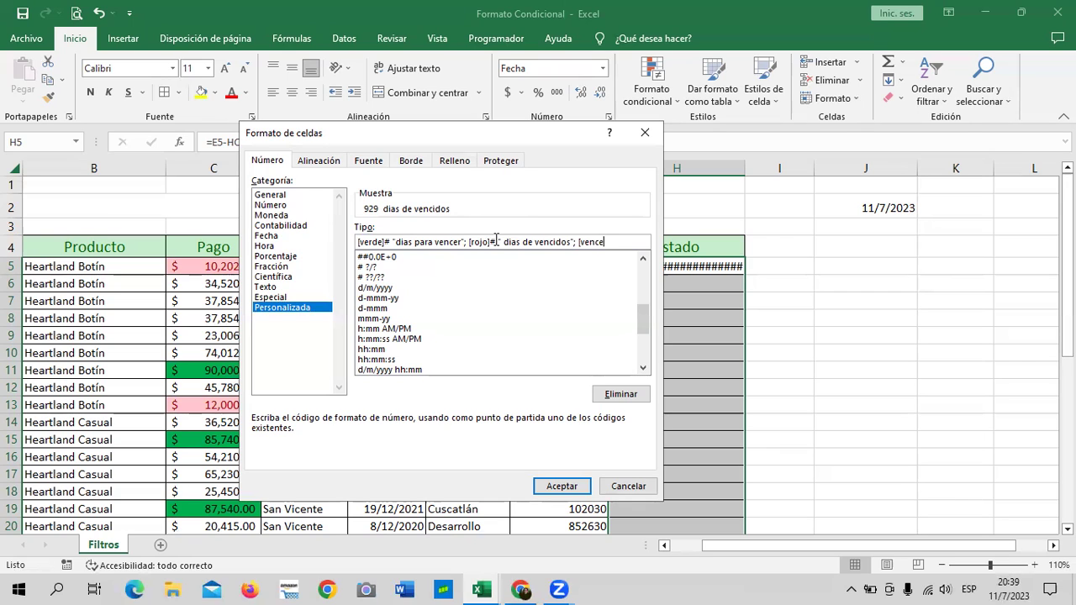
text( hoy)
key(BackSpace)
key(BackSpace)
key(BackSpace)
key(BackSpace)
key(BackSpace)
key(BackSpace)
key(BackSpace)
key(BackSpace)
key(BackSpace)
text(amari)
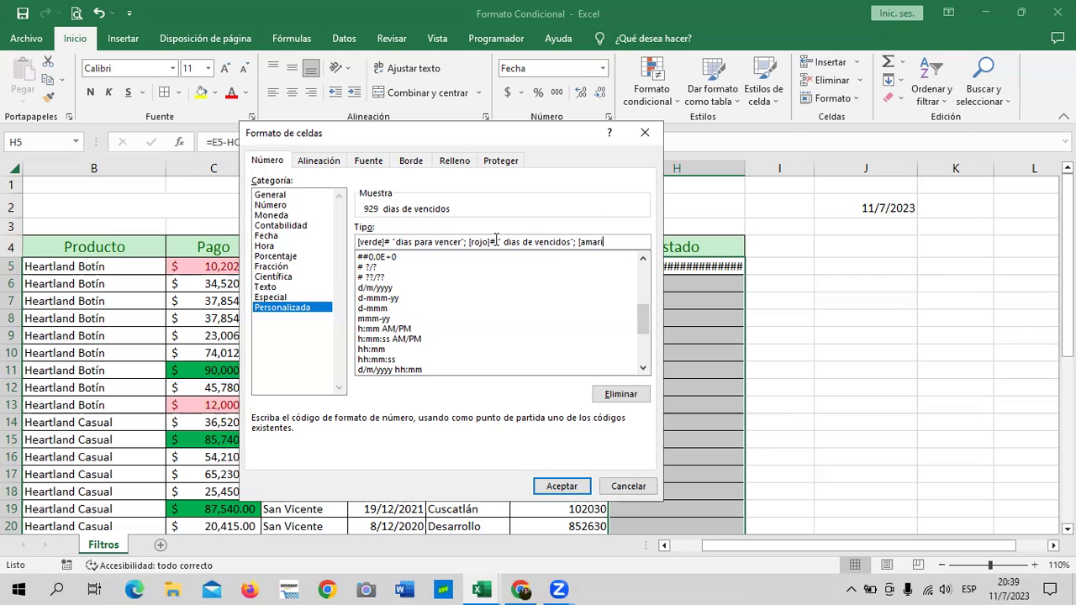
text(llo)
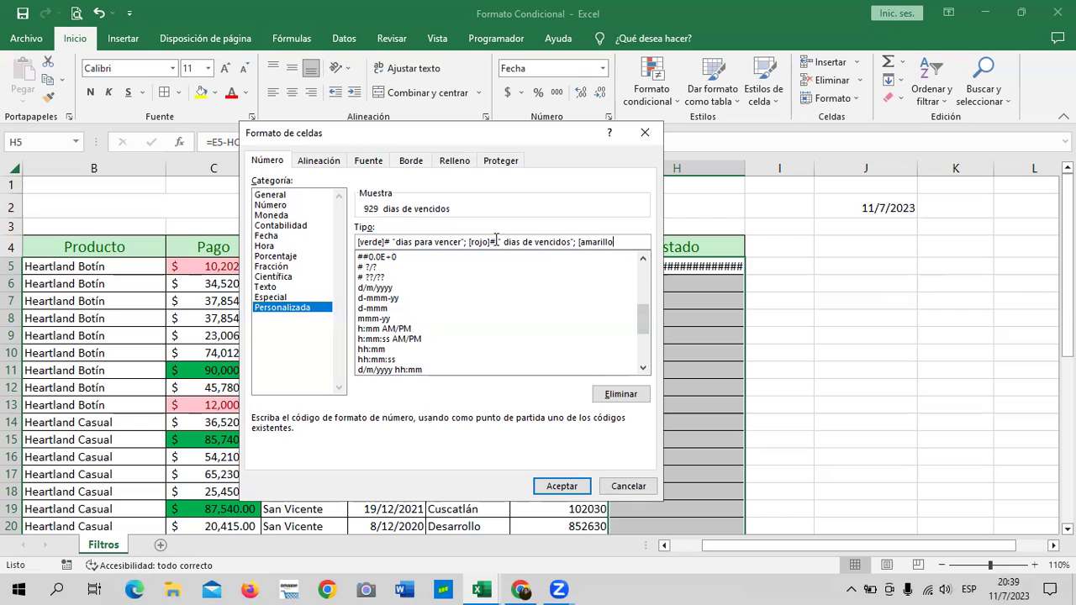
text(]# ")
text(vence hoy)
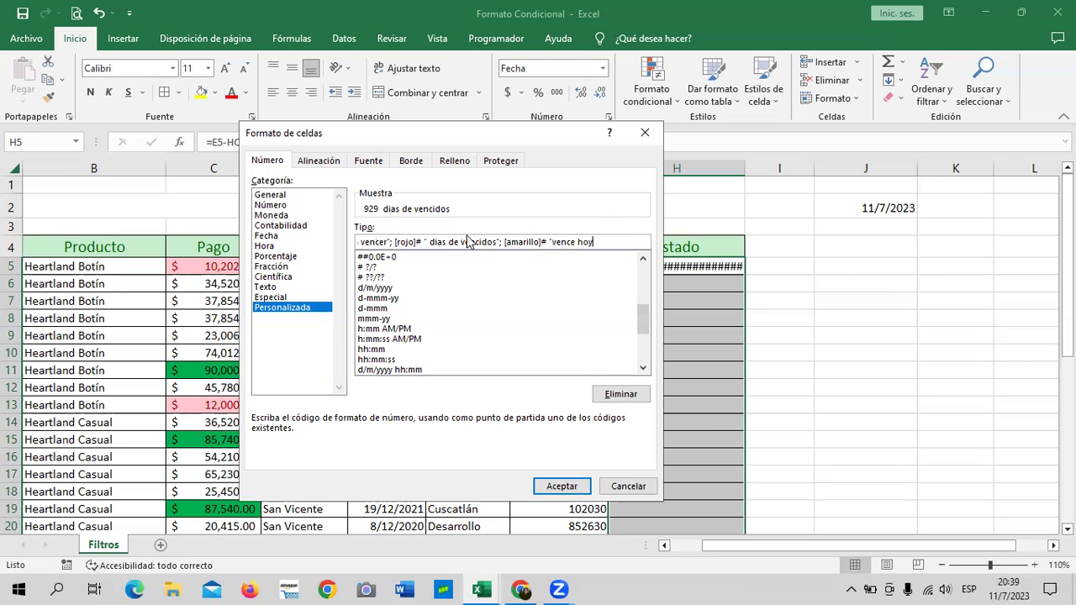
text(")
Apply the custom format and fill H5's Estado formula down to H36.
click(562, 486)
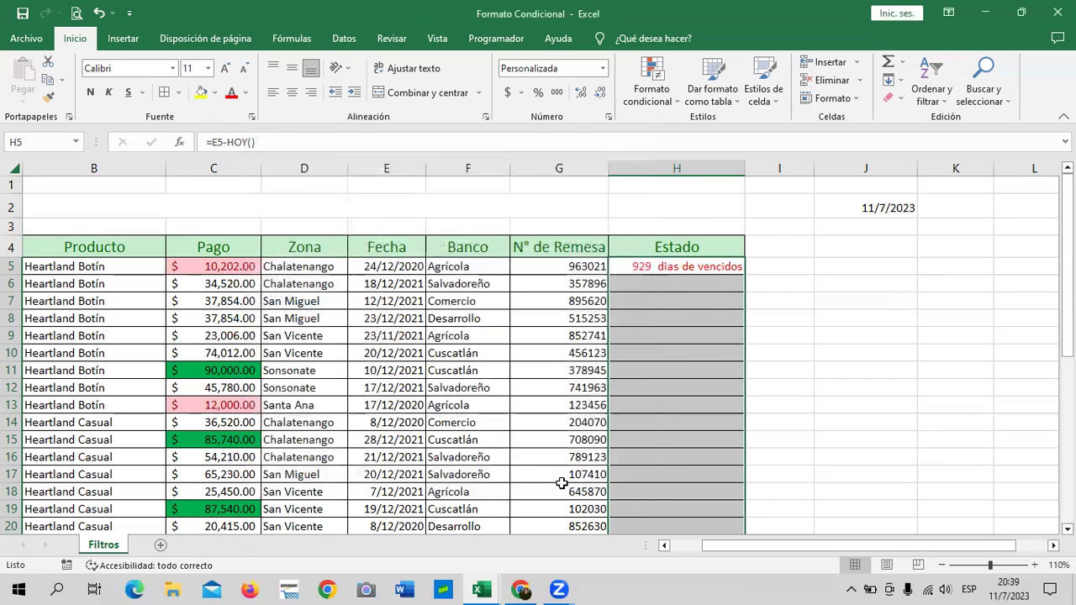
click(816, 298)
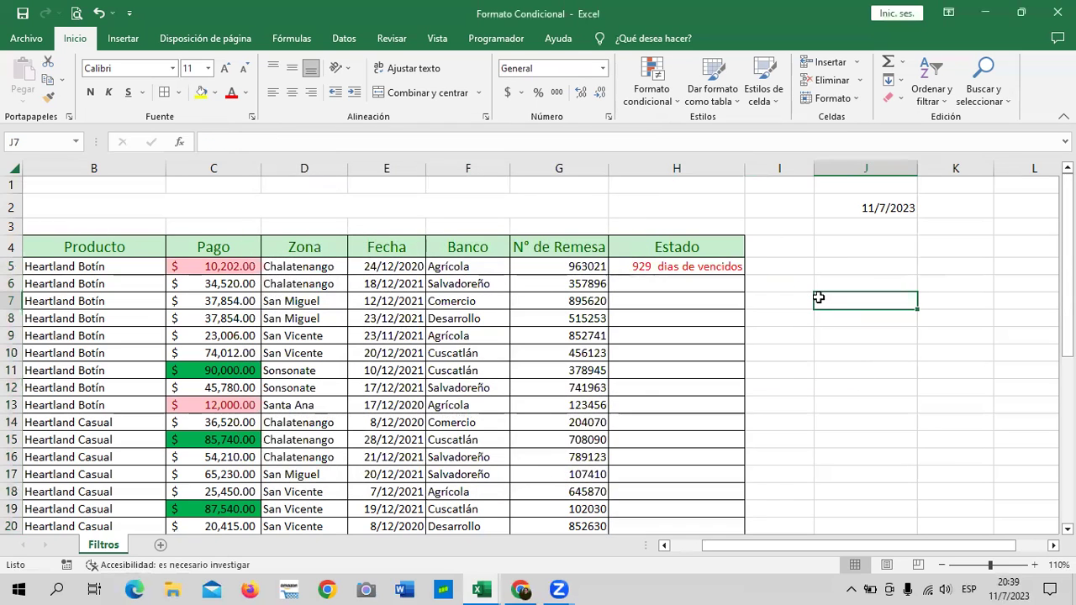
click(721, 263)
drag(745, 280, 737, 520)
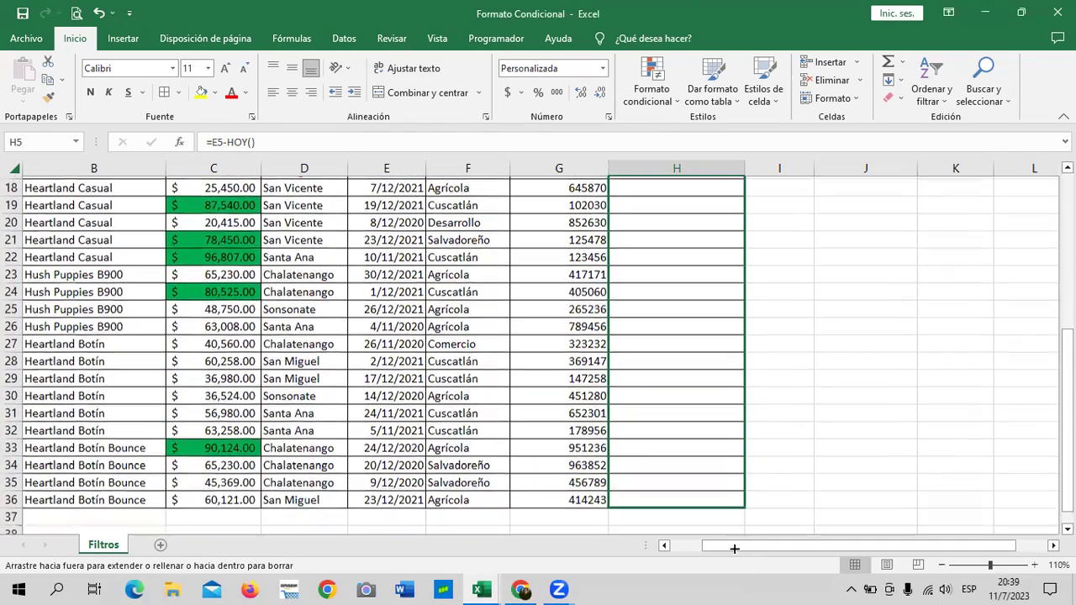
drag(737, 519, 734, 507)
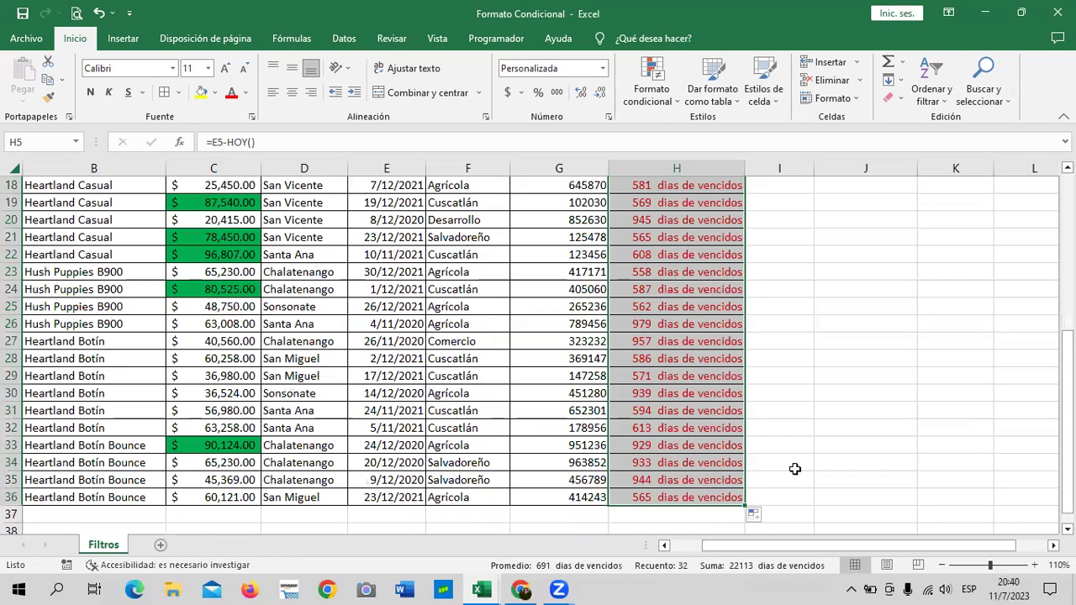
Widen column H so the day labels fit and review the dates in E5 and E10.
click(837, 429)
scroll(837, 429, up, 3)
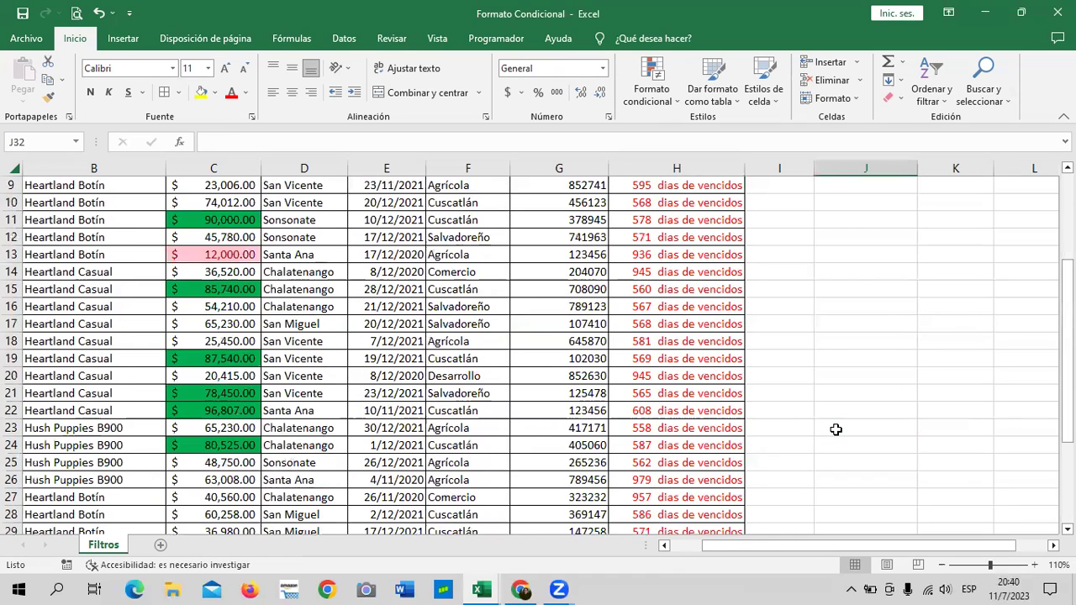
scroll(837, 429, up, 2)
drag(745, 168, 762, 168)
click(401, 226)
click(407, 307)
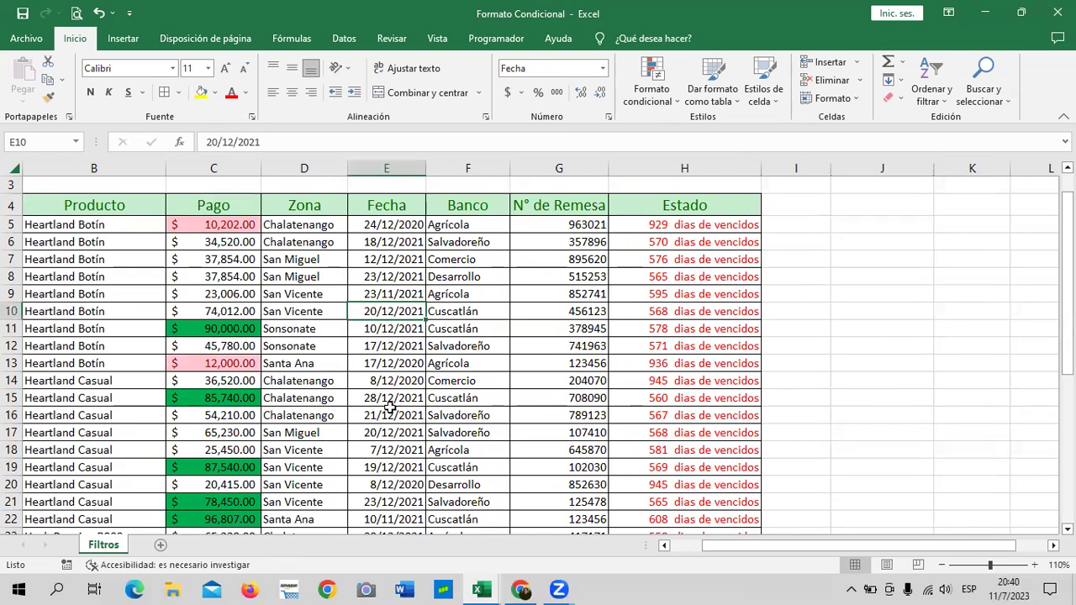
scroll(392, 407, down, 1)
scroll(392, 408, down, 3)
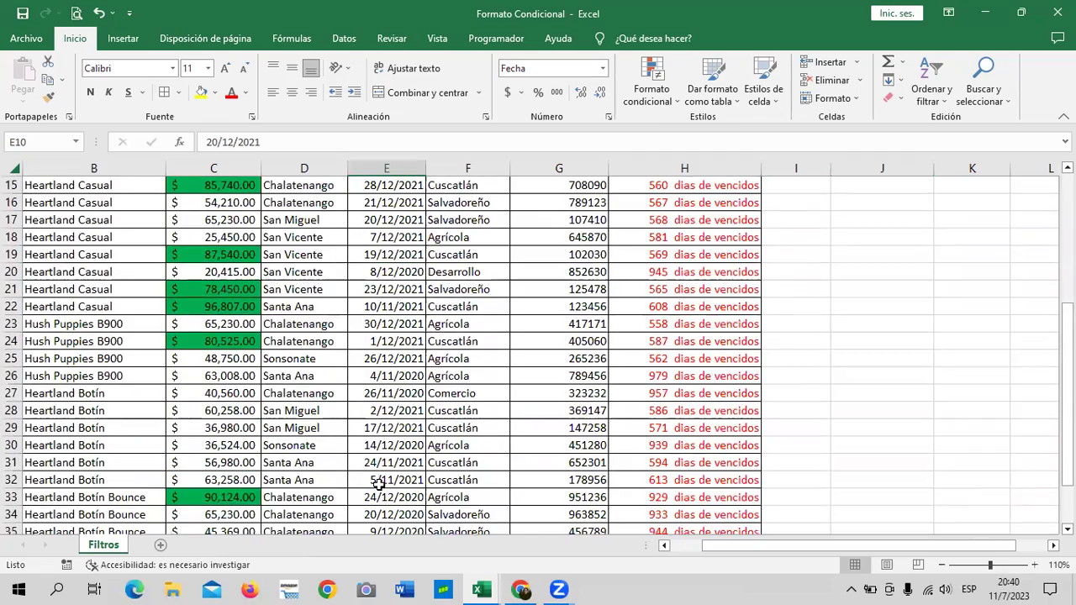
scroll(383, 471, down, 2)
scroll(408, 408, up, 3)
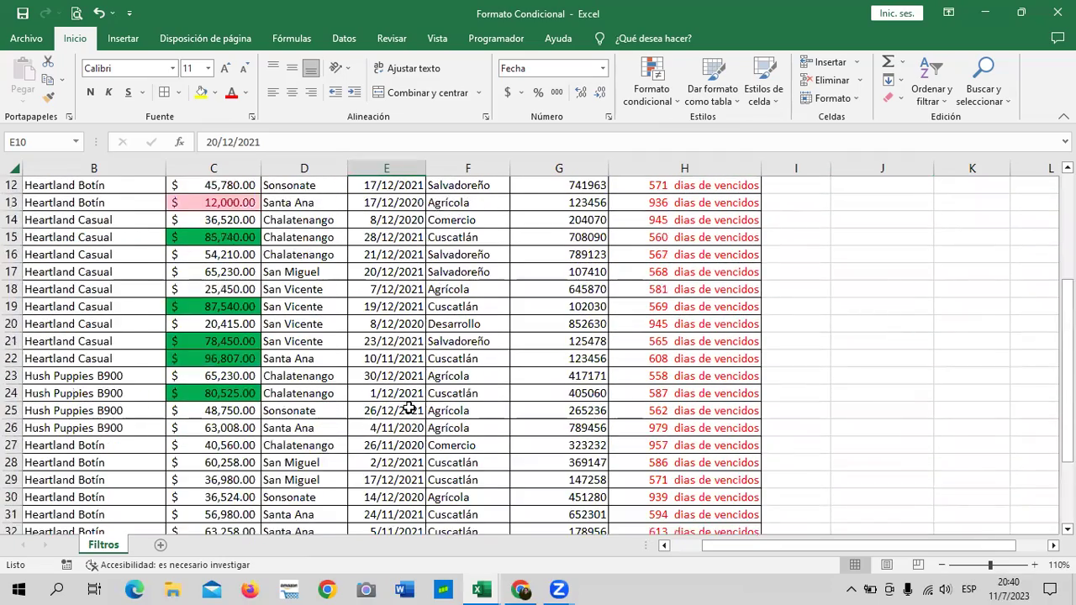
scroll(409, 407, up, 3)
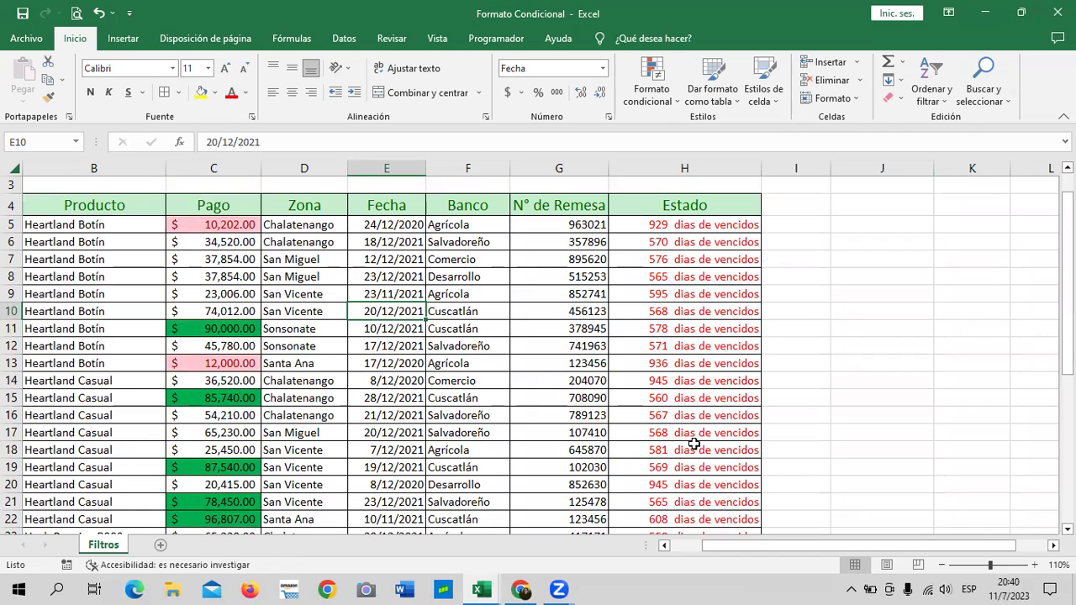
Change E5's year so the date reads 24/12/2023.
click(394, 220)
click(338, 139)
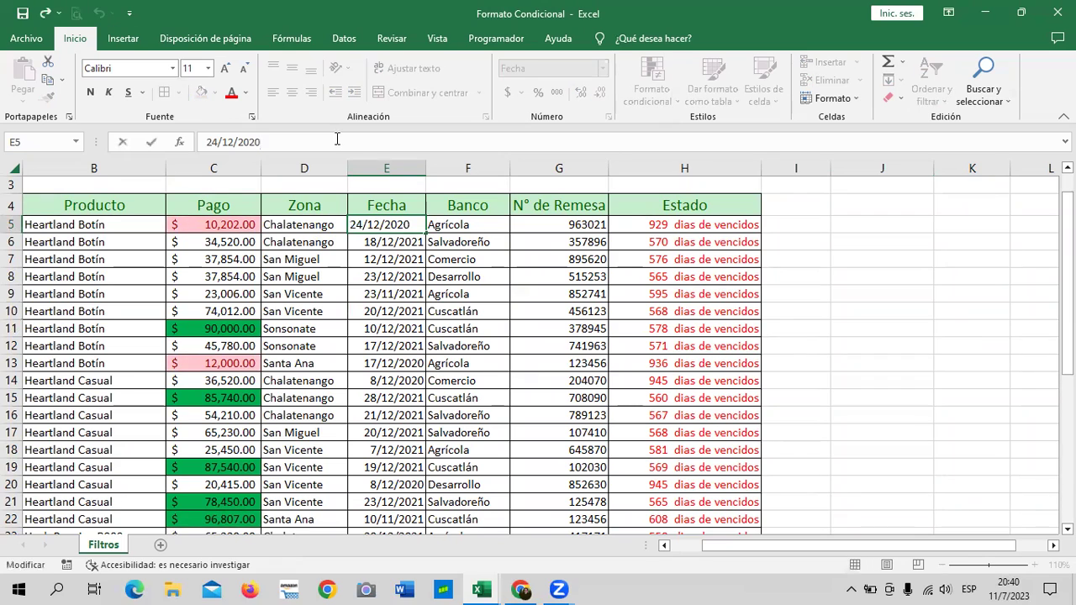
key(BackSpace)
text(3)
key(Return)
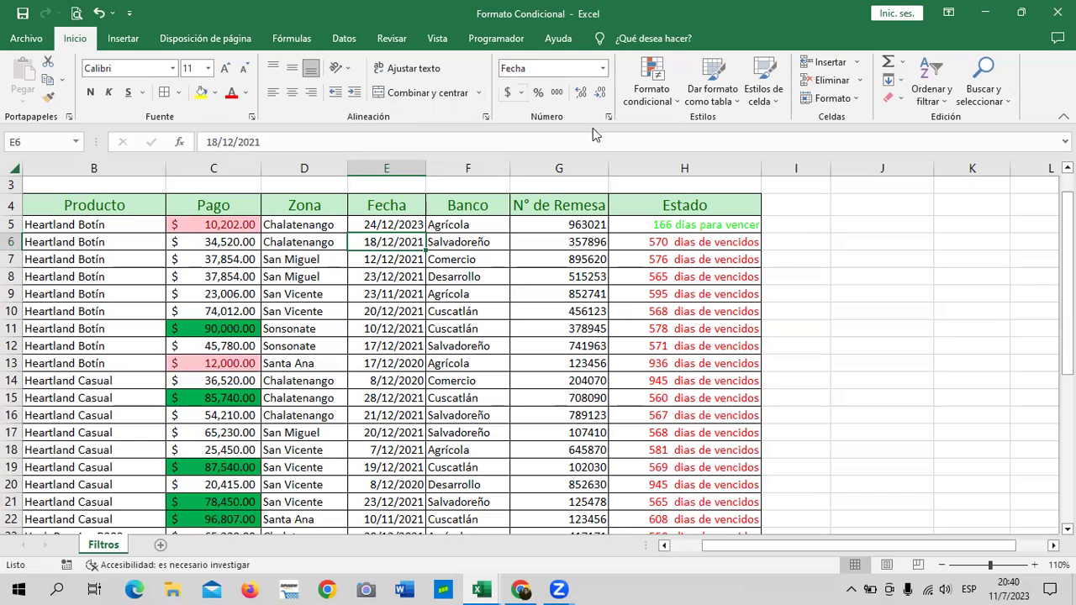
Change E18's date to 7/8/2023.
click(388, 227)
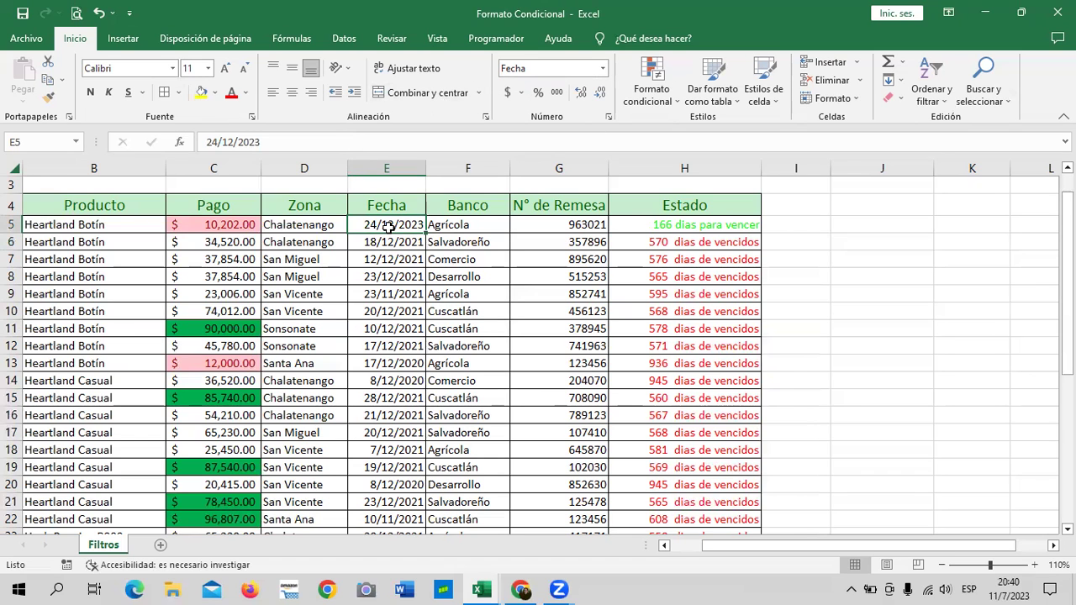
scroll(452, 365, down, 1)
click(392, 394)
click(301, 143)
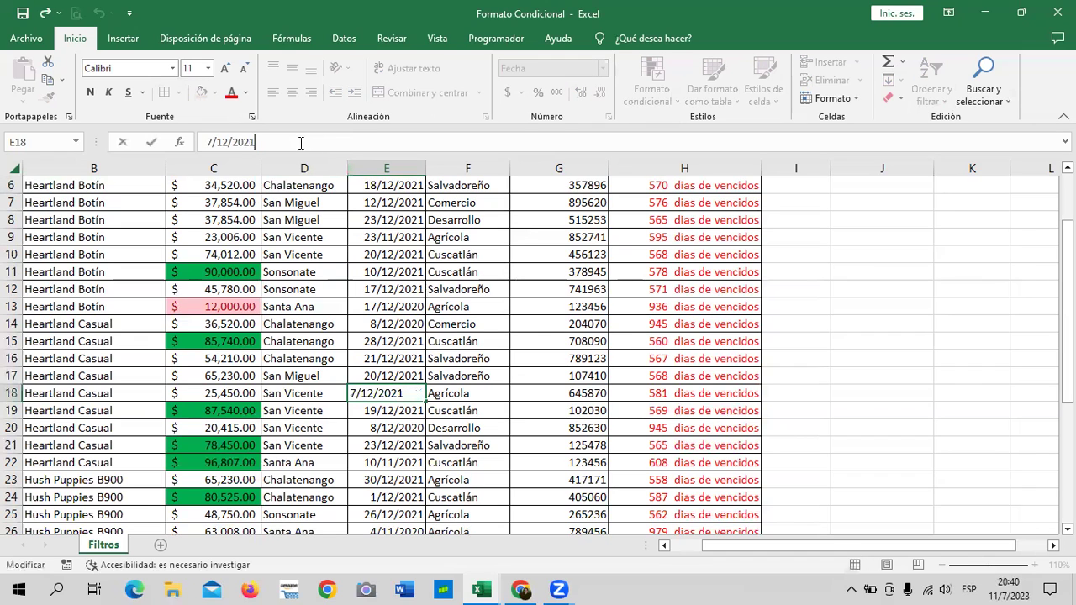
key(Left)
key(Left)
key(Left)
key(BackSpace)
key(BackSpace)
text(8)
click(262, 143)
key(BackSpace)
text(3)
key(Return)
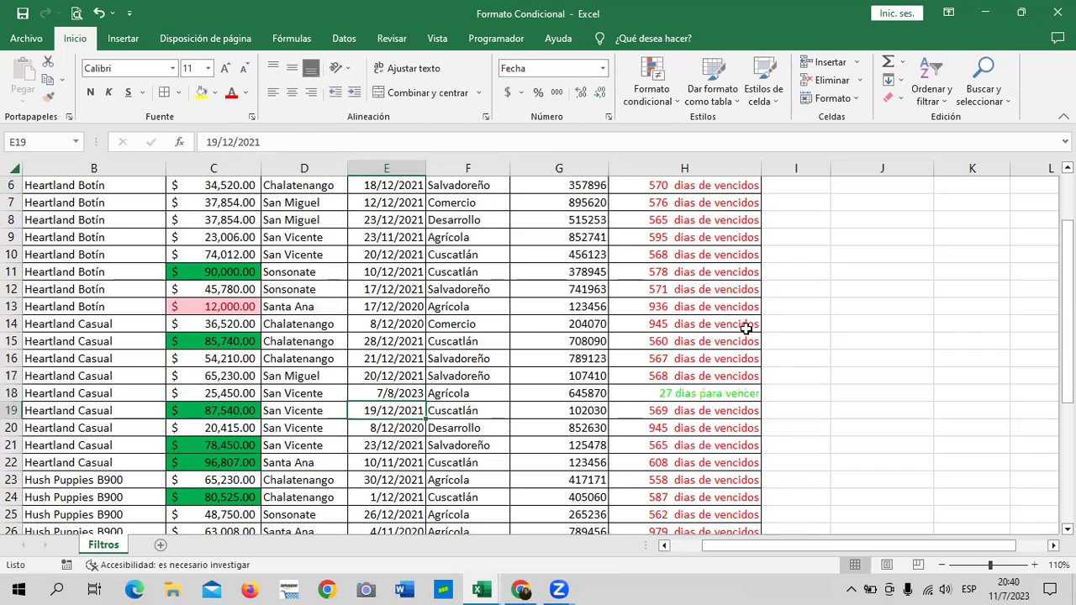
Change E28's date to today, 11/7/2023.
scroll(745, 327, up, 2)
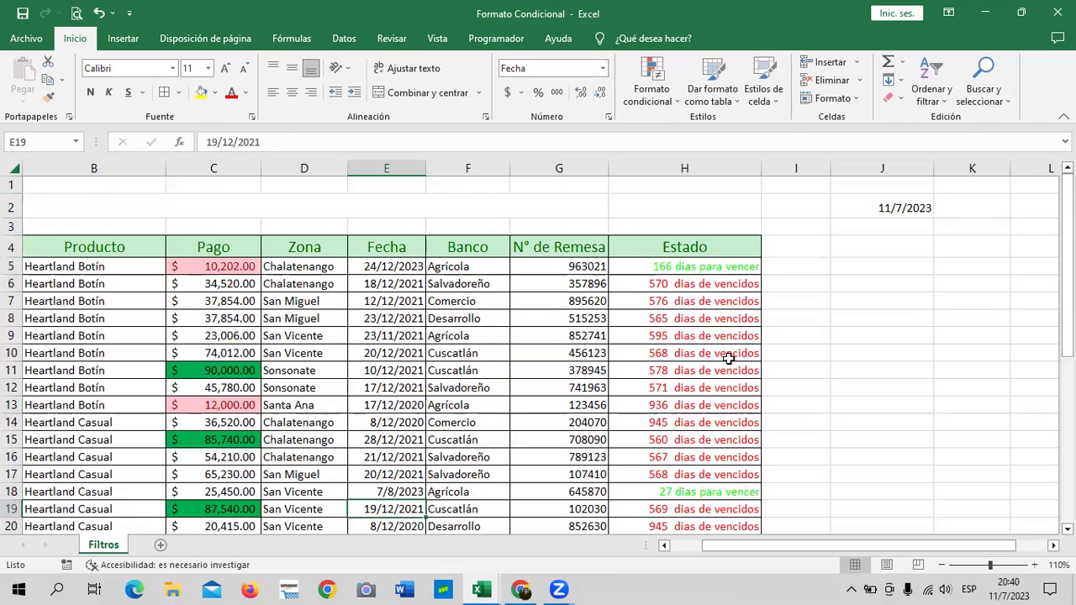
scroll(727, 360, down, 4)
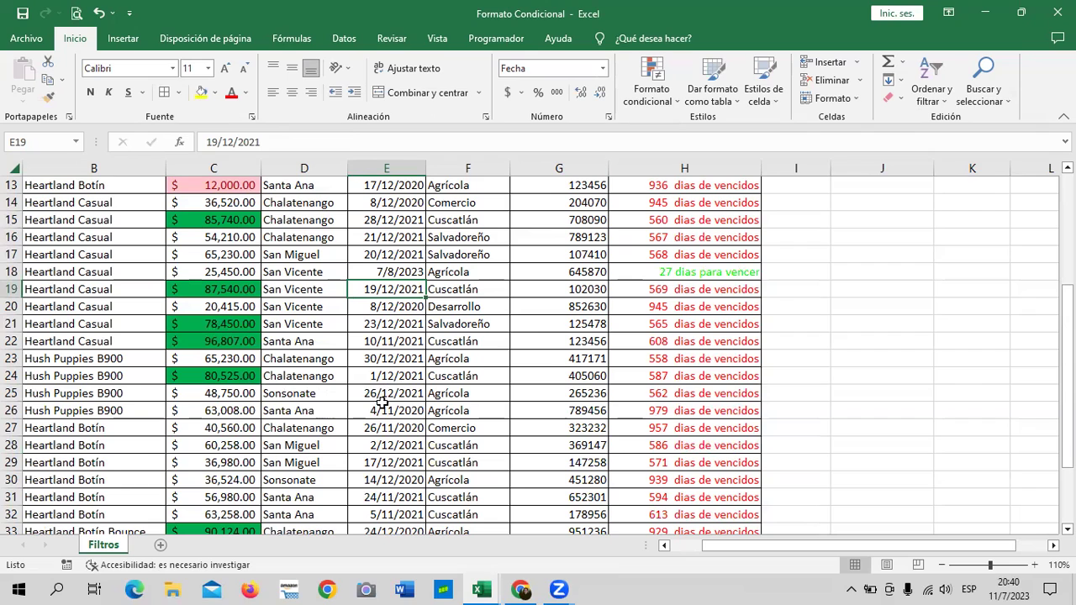
click(390, 441)
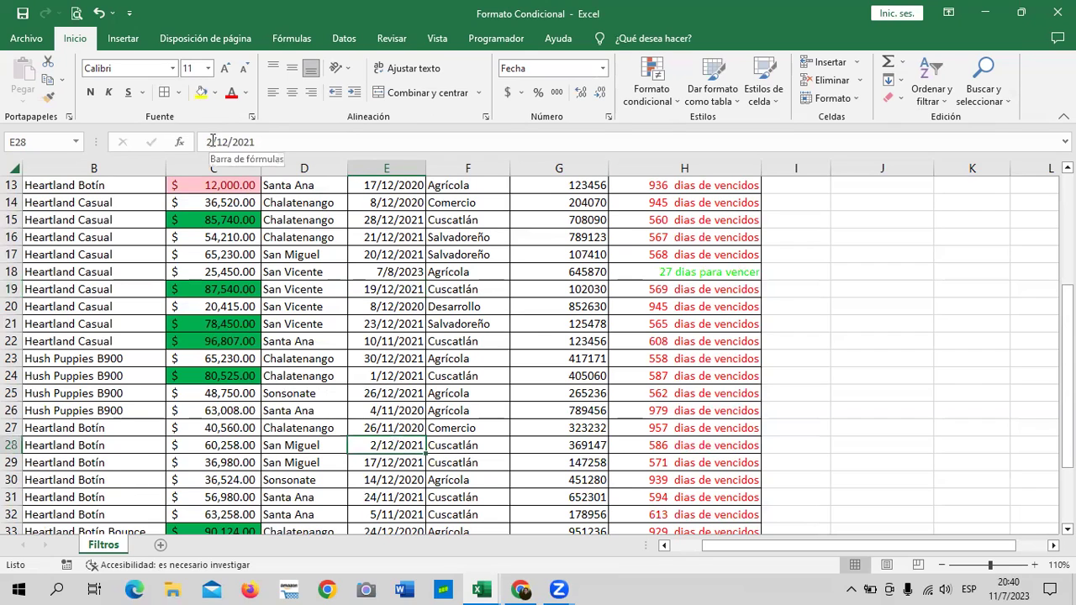
click(208, 142)
key(Delete)
text(11)
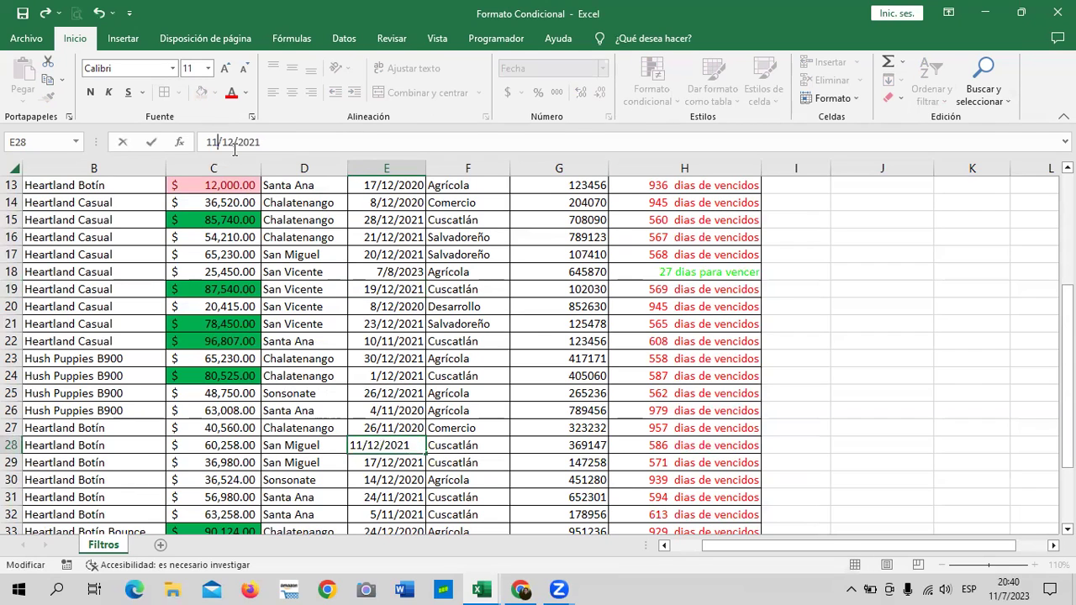
click(235, 142)
key(BackSpace)
key(BackSpace)
text(7)
click(263, 142)
key(BackSpace)
text(3)
key(Return)
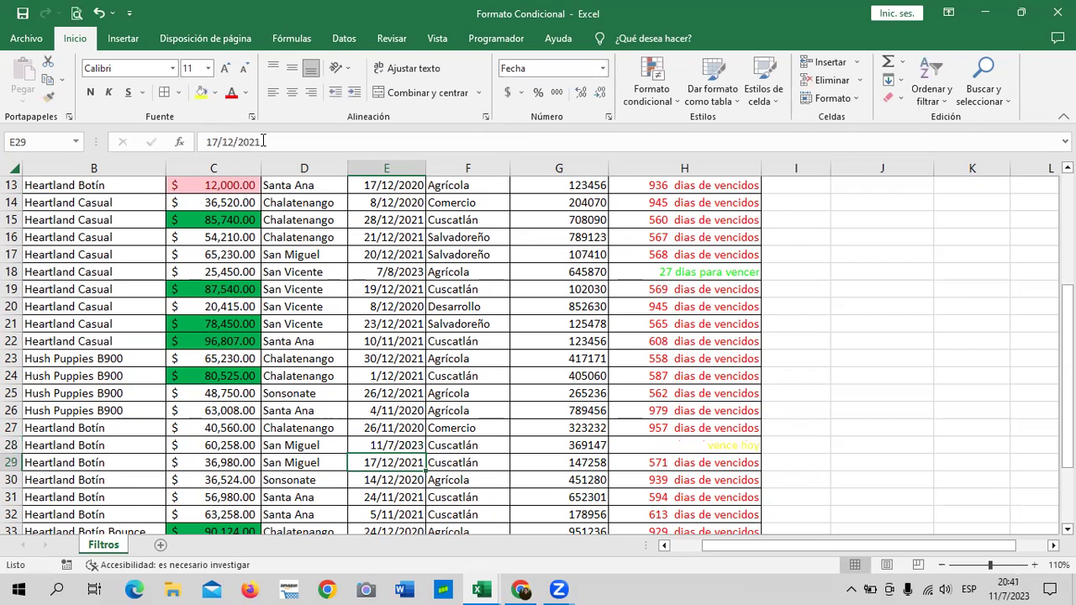
Check H28's Estado result, now showing yellow vence hoy.
click(734, 446)
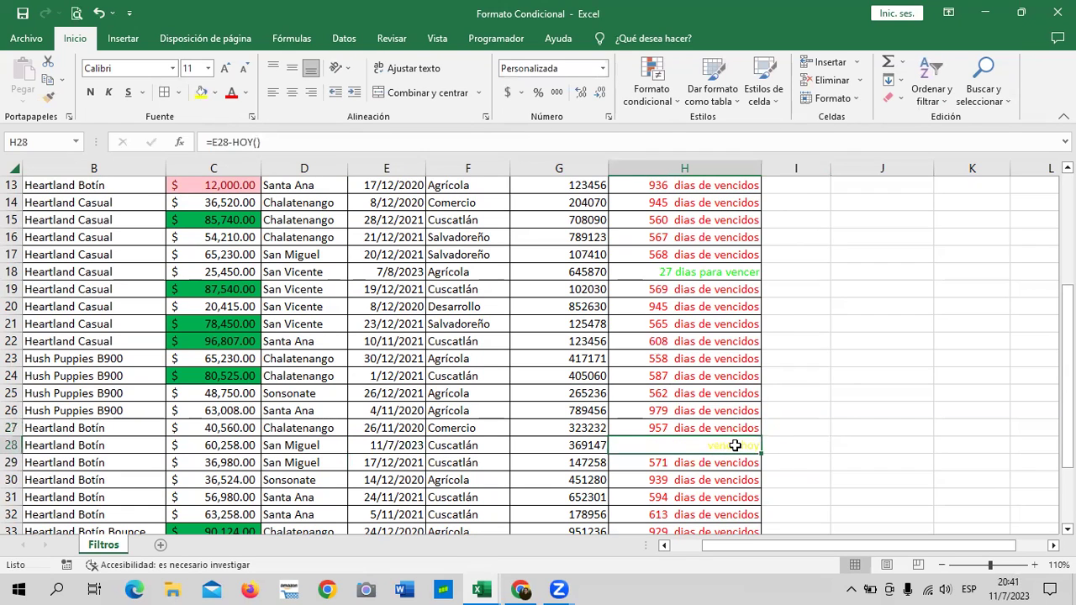
scroll(831, 396, down, 1)
scroll(831, 395, down, 2)
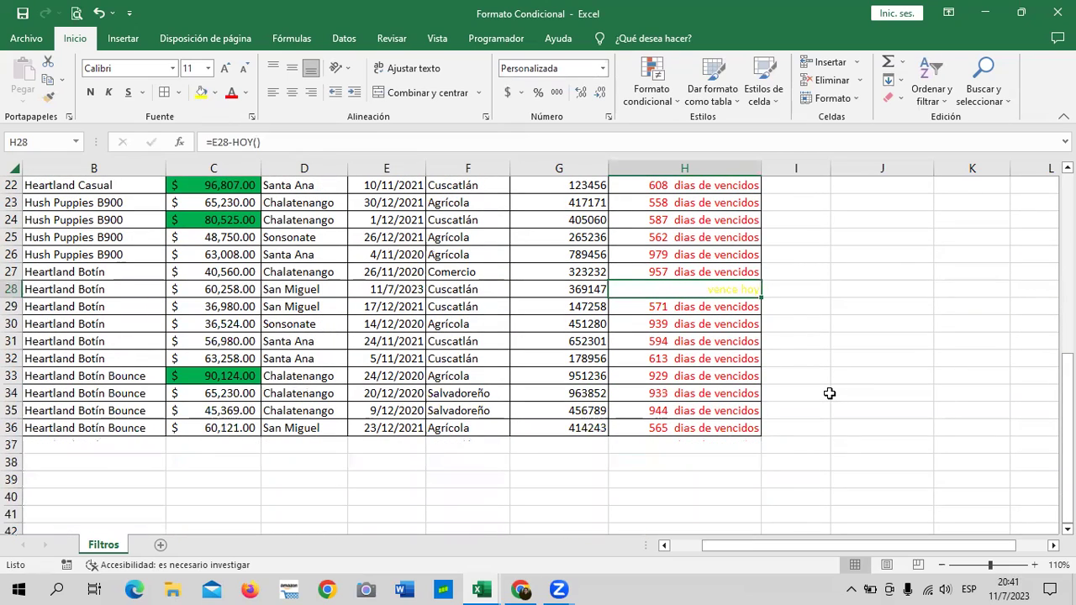
scroll(829, 393, up, 2)
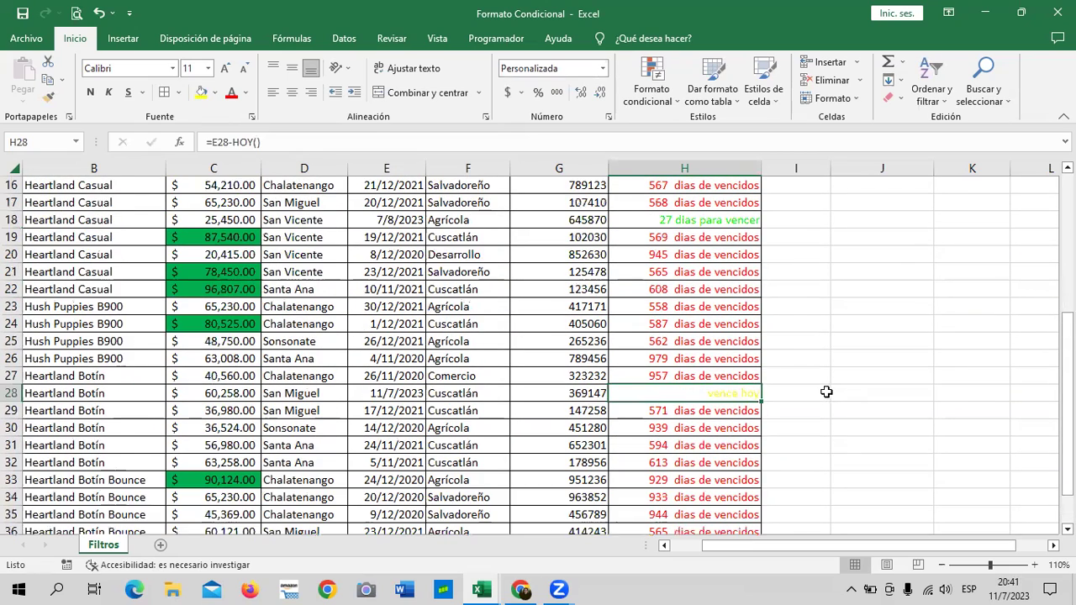
scroll(828, 392, up, 2)
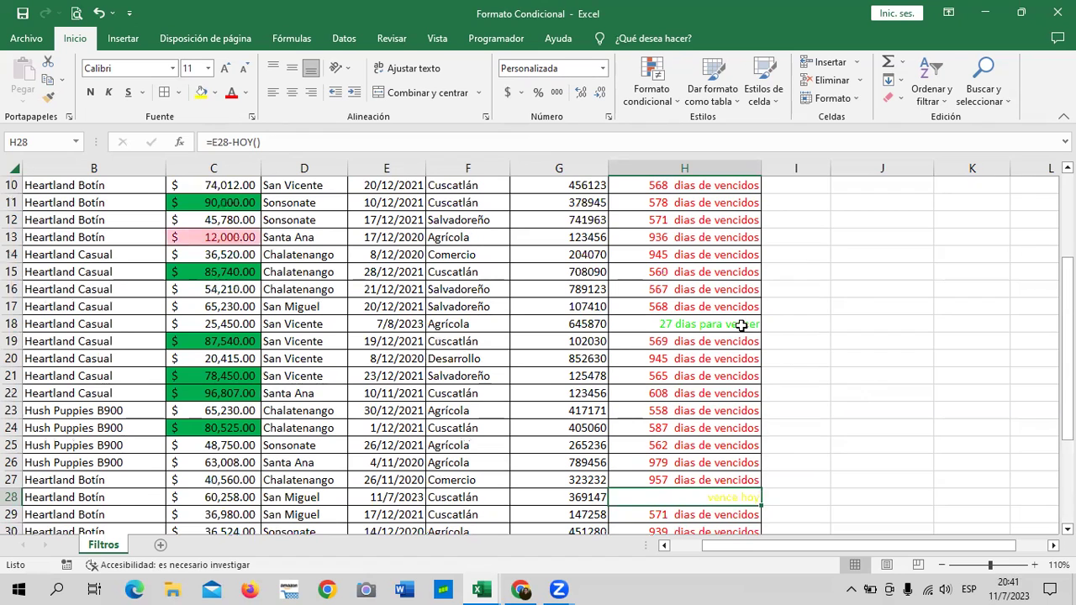
scroll(716, 337, up, 3)
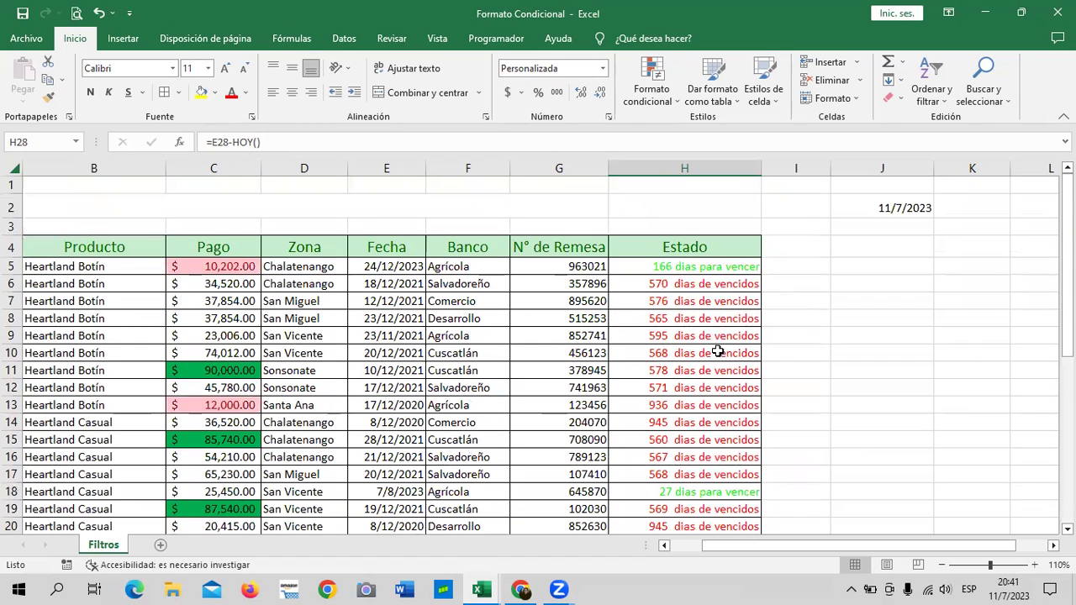
click(908, 207)
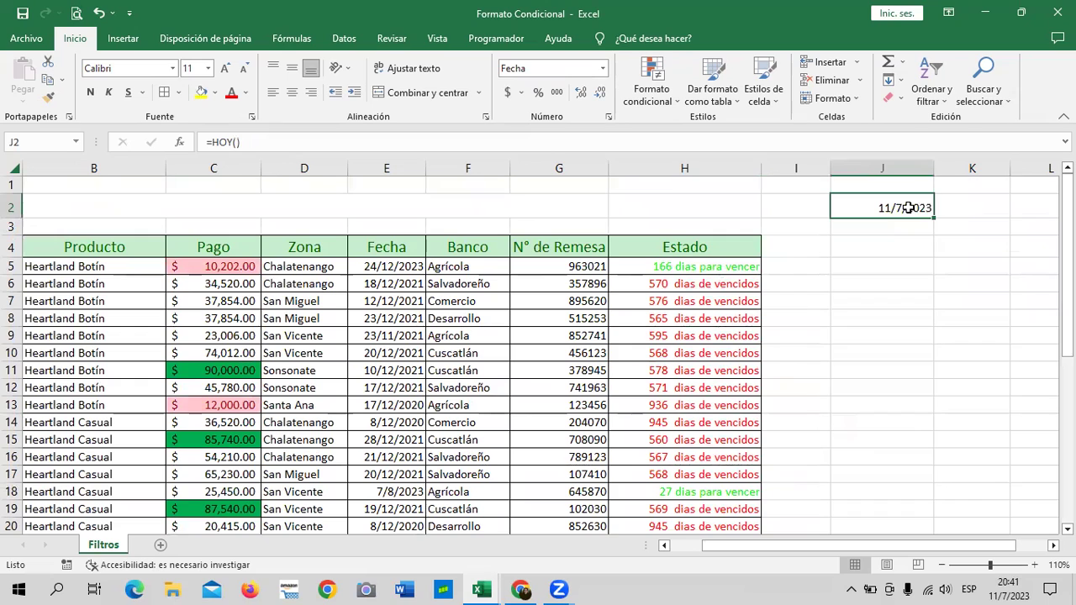
click(387, 266)
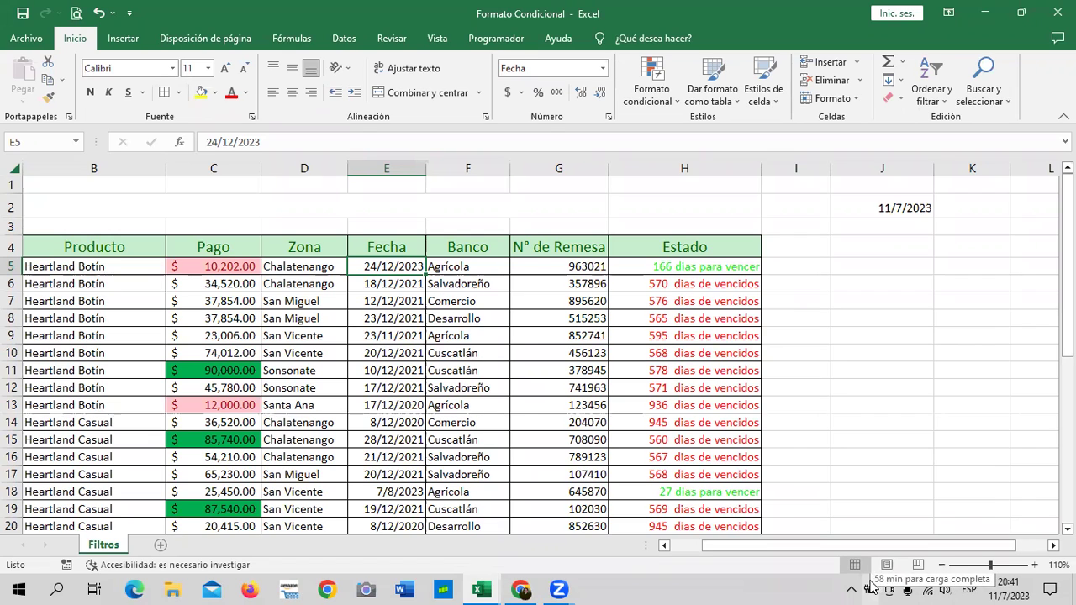
click(393, 168)
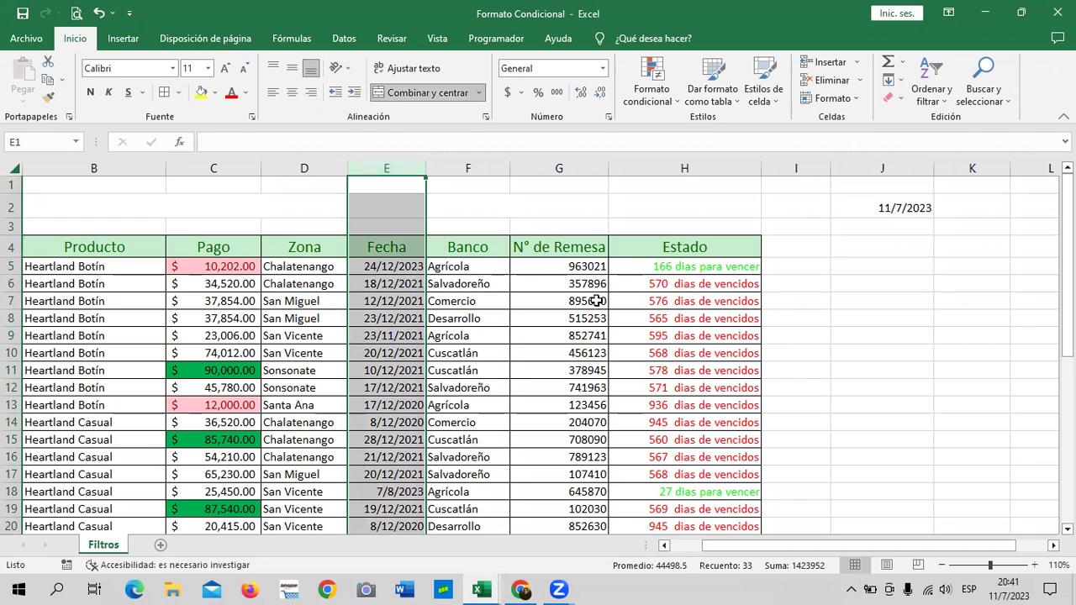
click(879, 269)
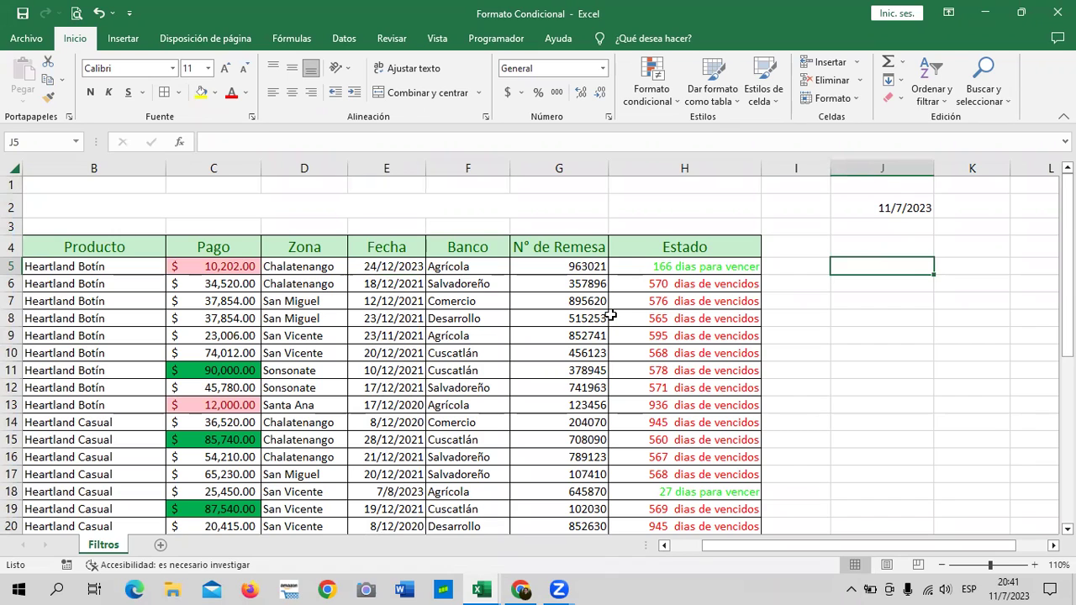
scroll(610, 316, down, 1)
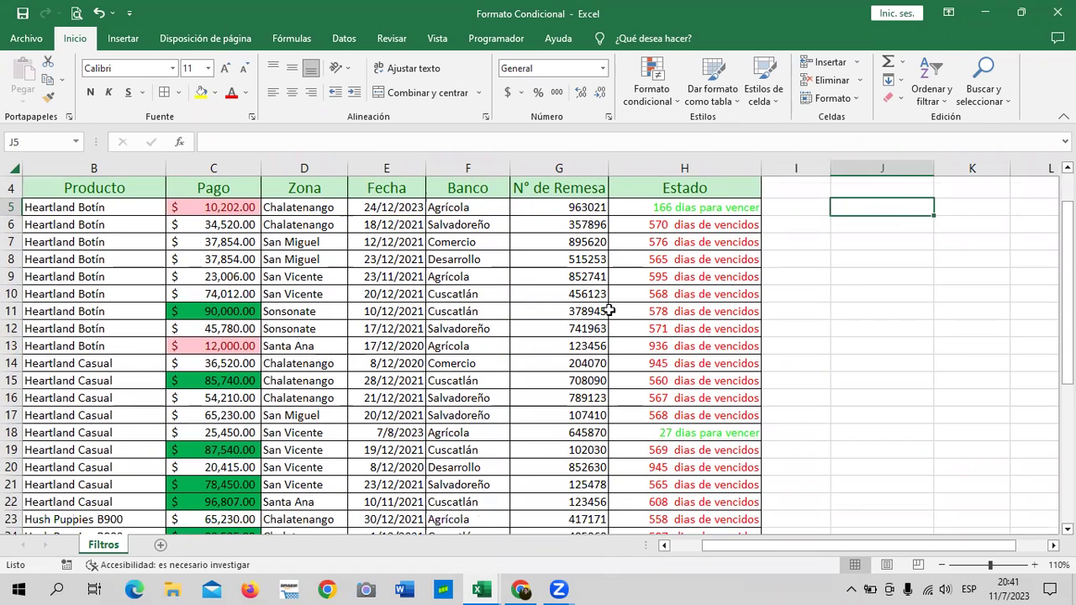
scroll(610, 312, up, 1)
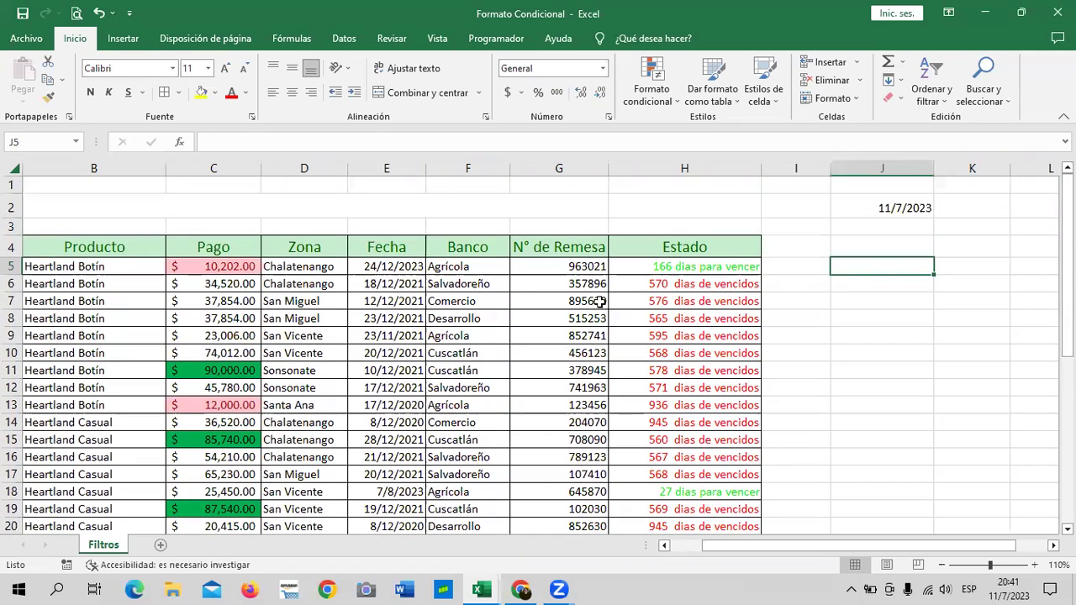
Change E9's Fecha to 10/7/2023.
click(404, 336)
click(217, 142)
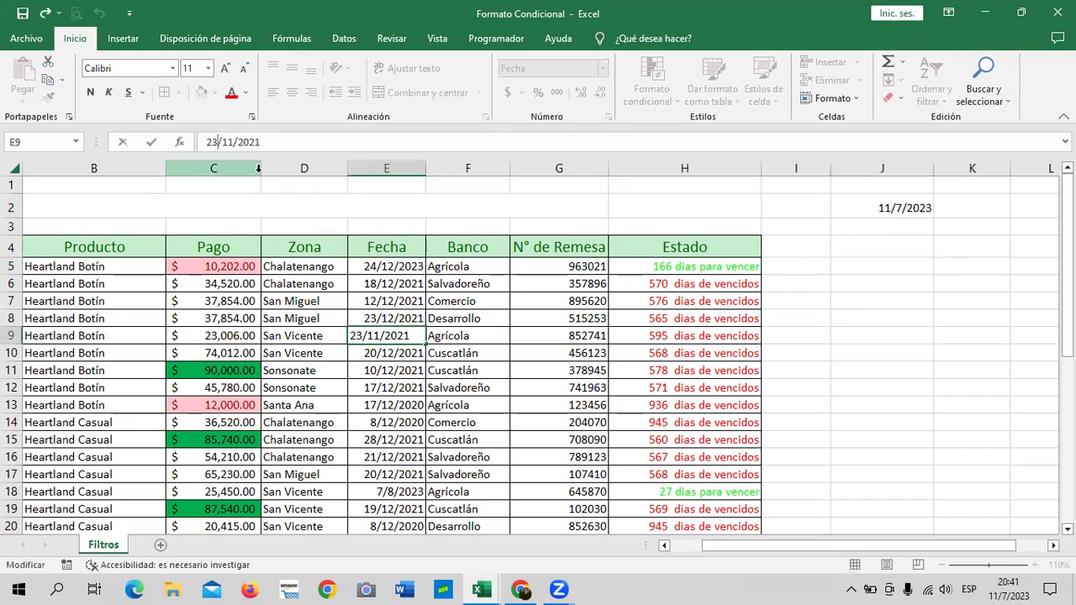
key(BackSpace)
key(BackSpace)
click(207, 141)
text(10)
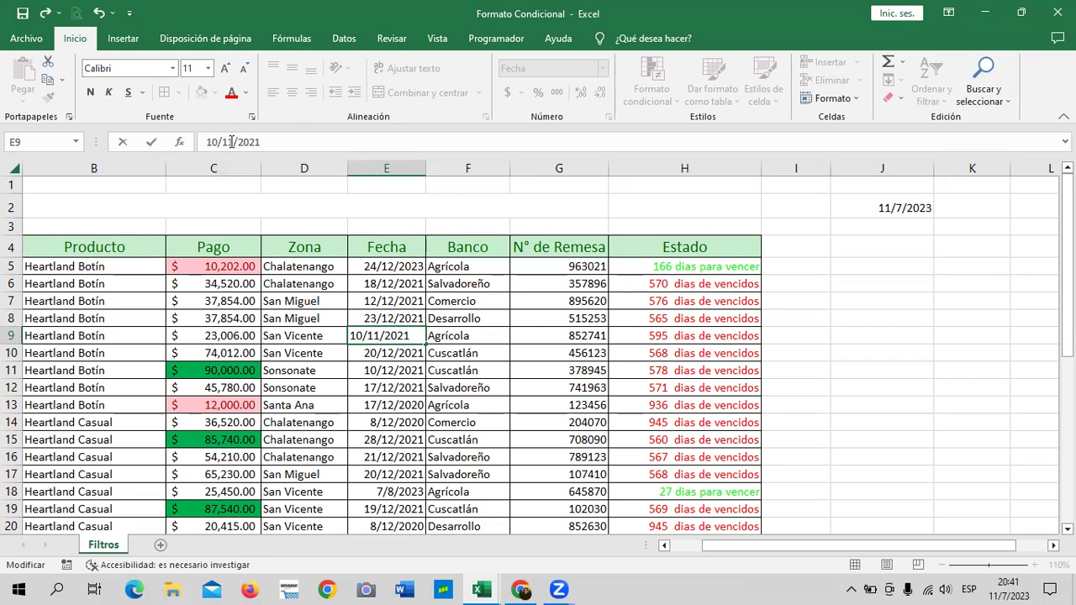
click(233, 142)
key(BackSpace)
key(BackSpace)
text(7)
key(BackSpace)
text(3)
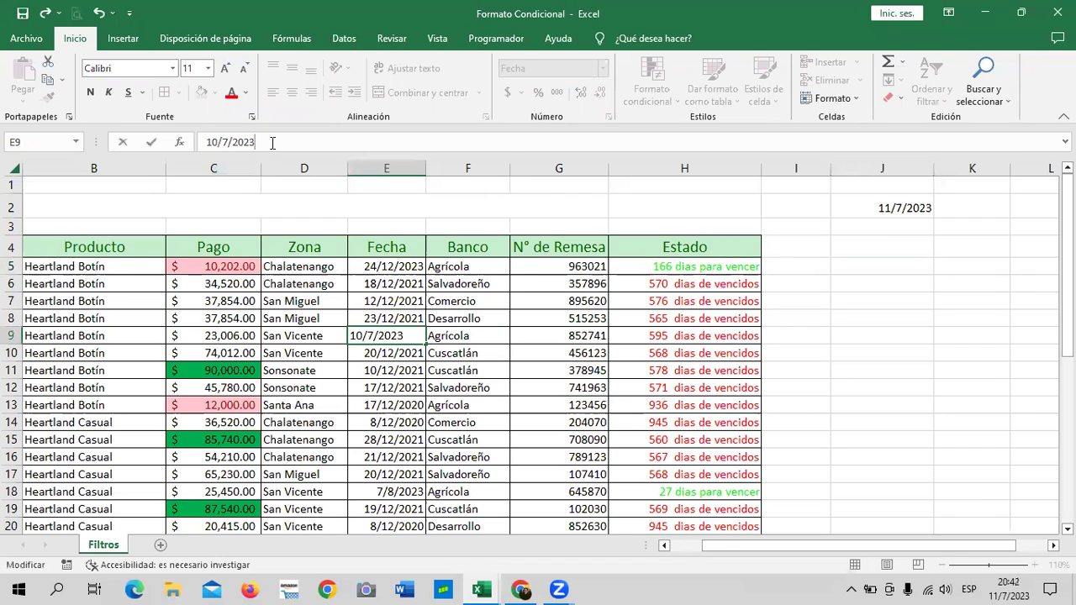
key(Return)
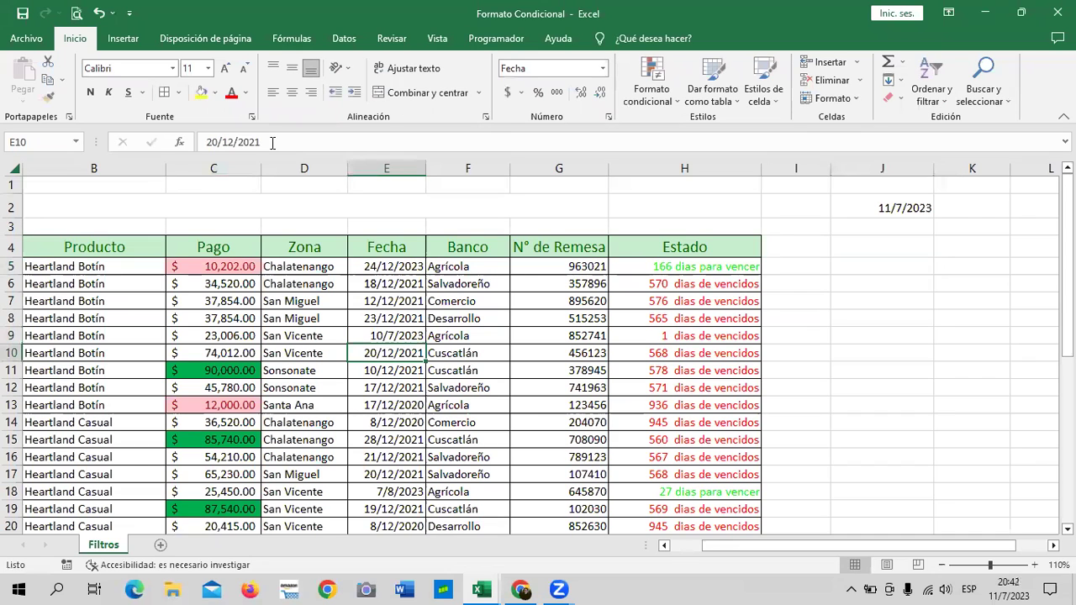
Inspect the Estado results in H9, H13, H6, H12, H5, H16 and H11.
click(678, 336)
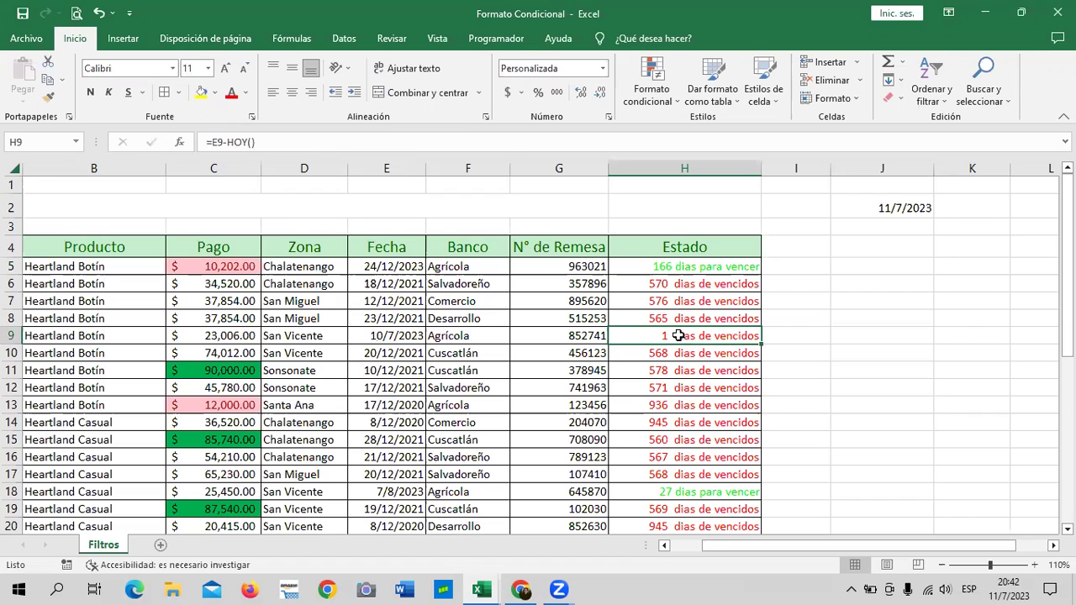
click(693, 412)
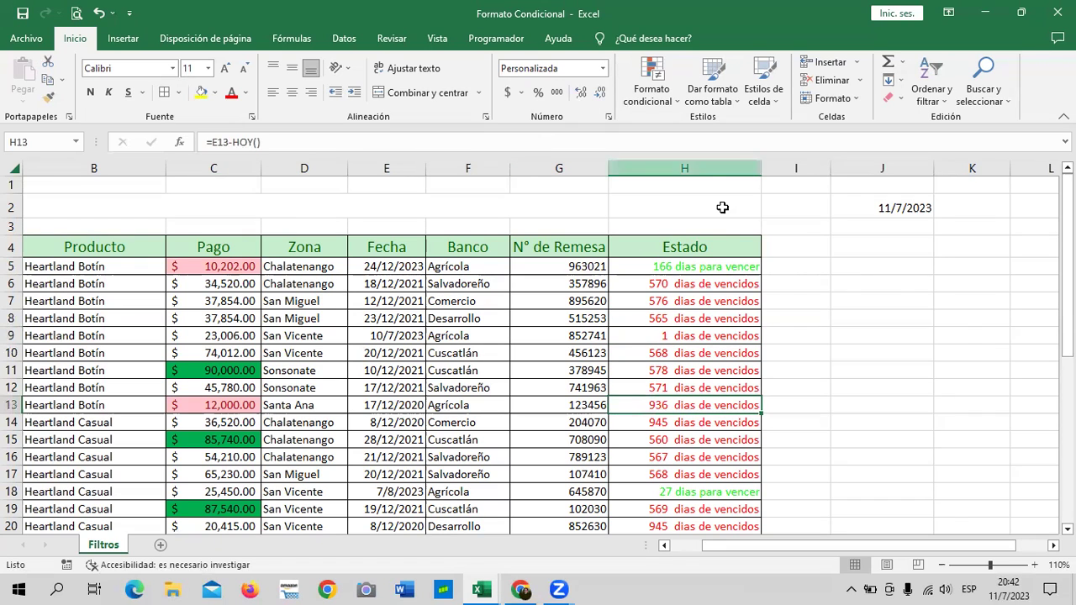
click(703, 285)
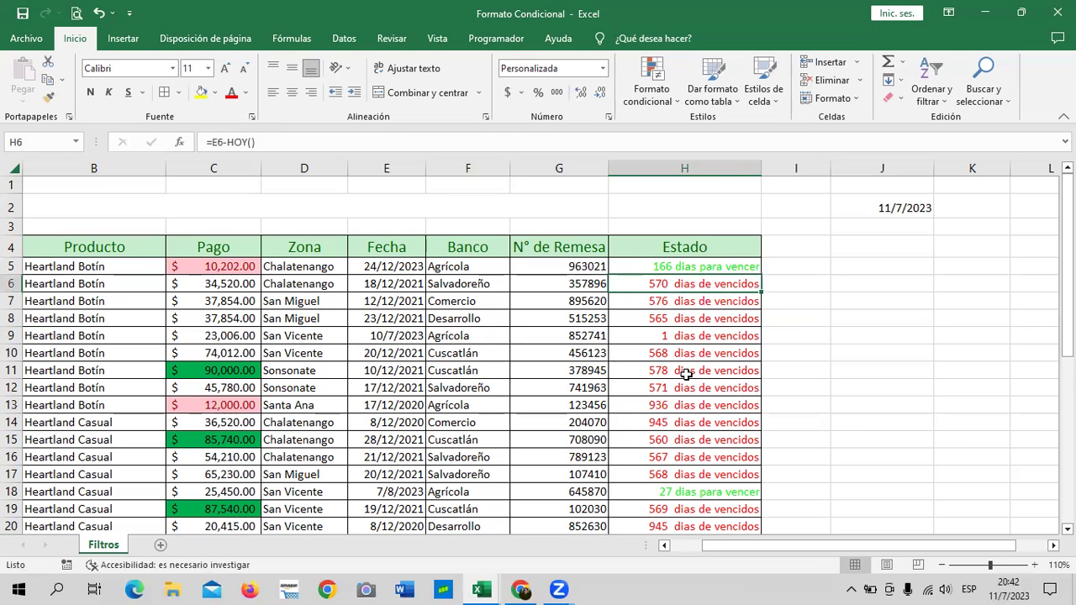
click(683, 388)
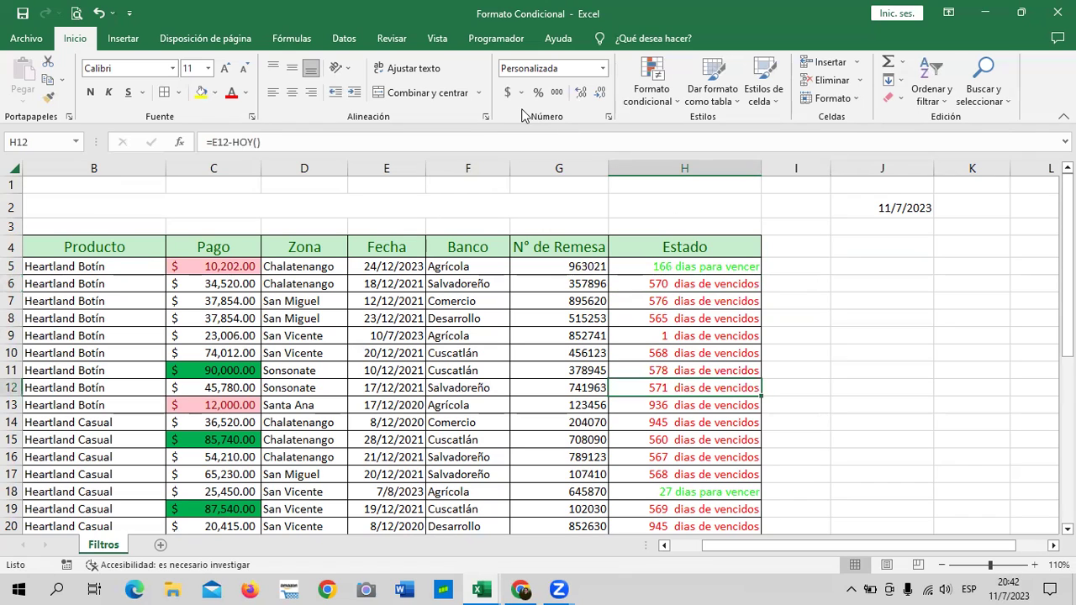
click(870, 253)
click(729, 264)
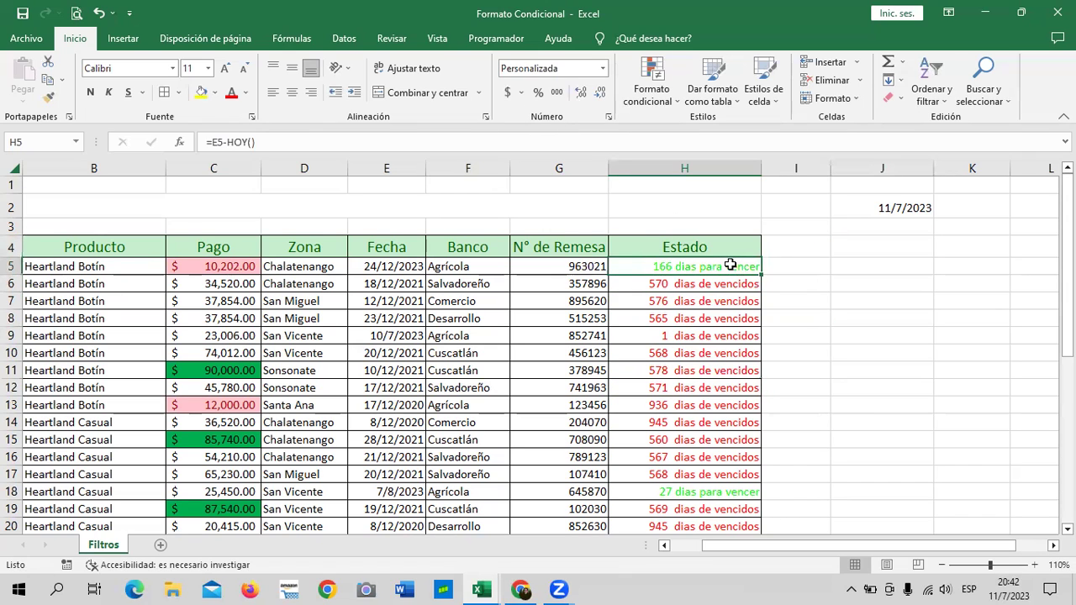
click(698, 369)
click(664, 458)
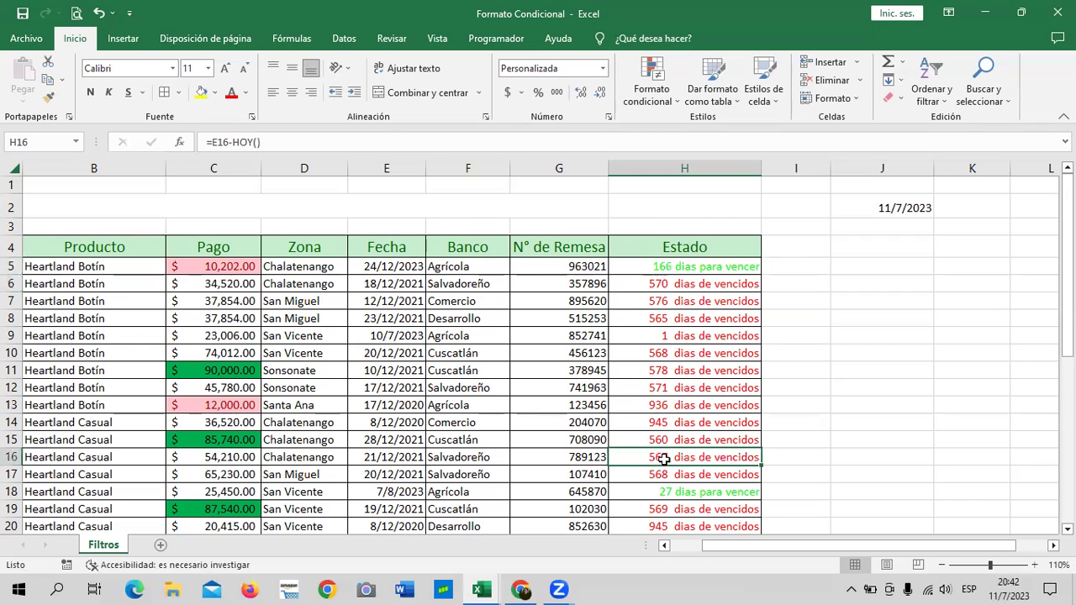
click(679, 372)
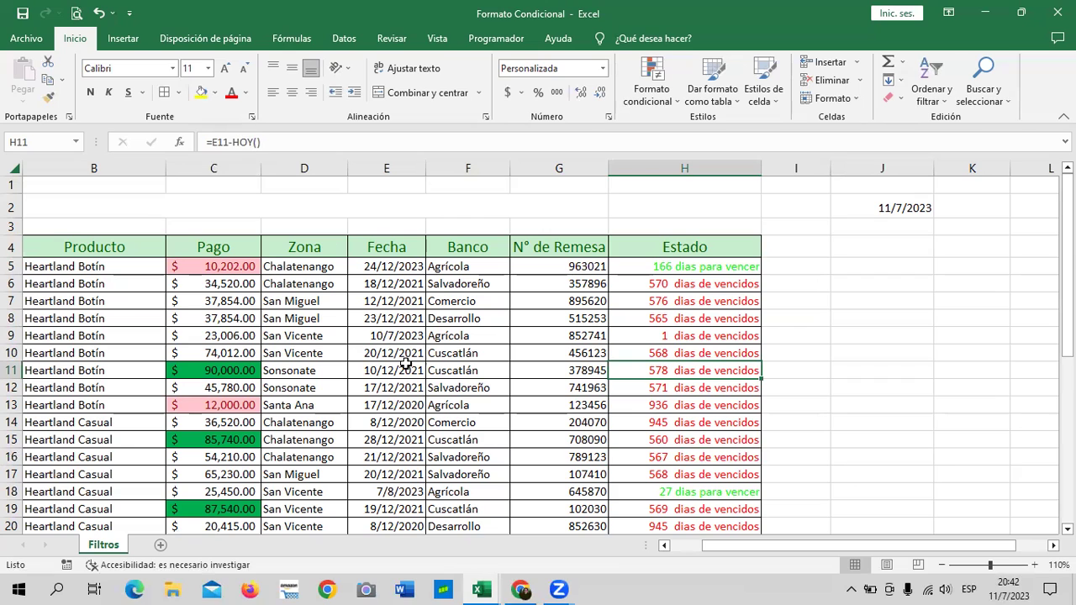
Check E12's date and the Estado cells H5, H14 and H13.
click(378, 387)
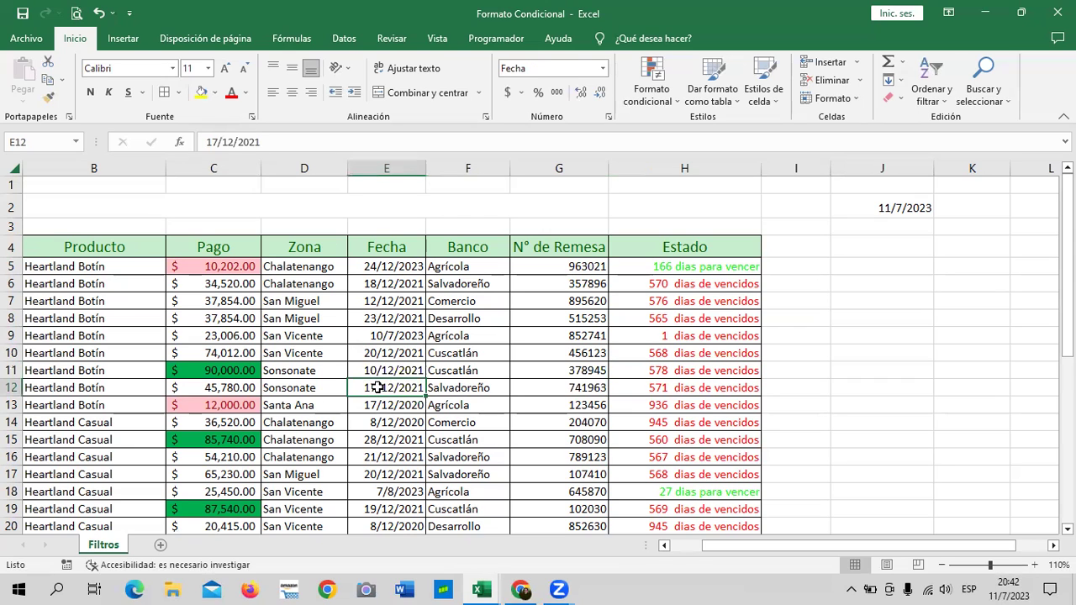
click(683, 268)
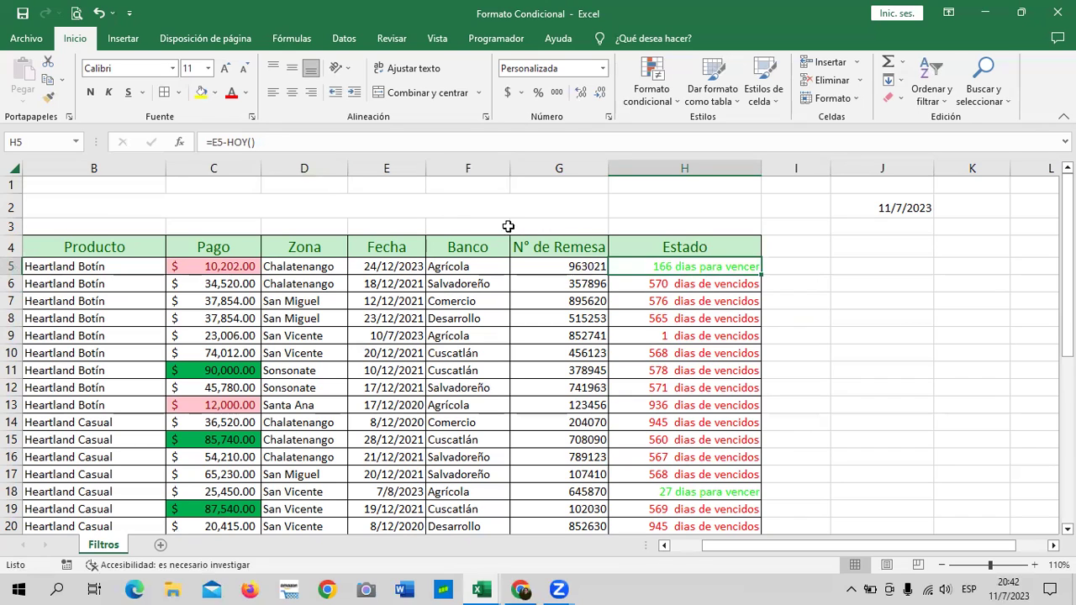
click(796, 370)
click(715, 268)
click(679, 422)
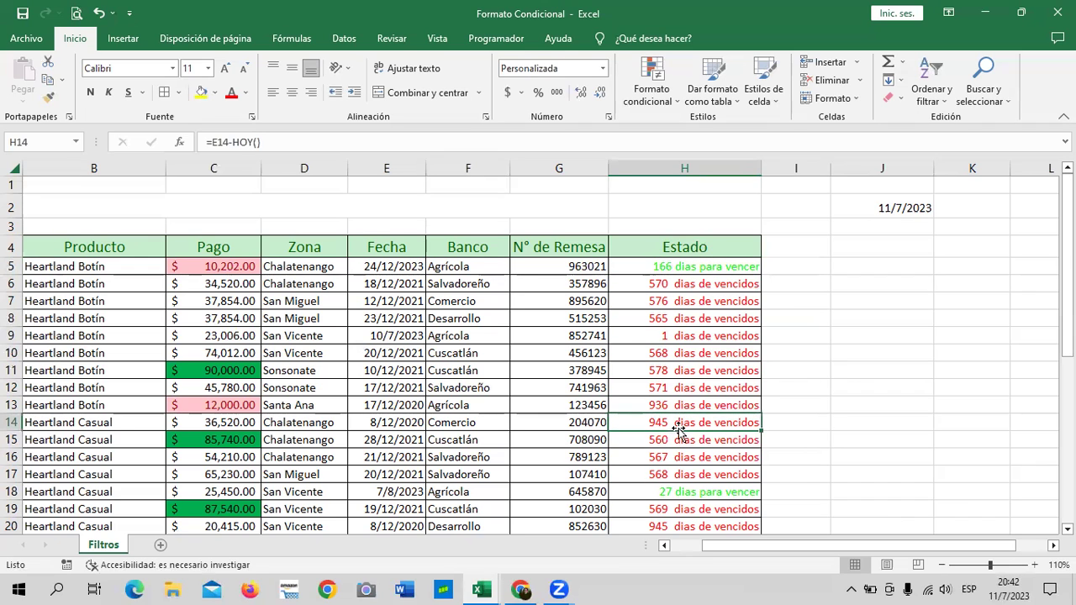
scroll(677, 422, down, 2)
click(673, 289)
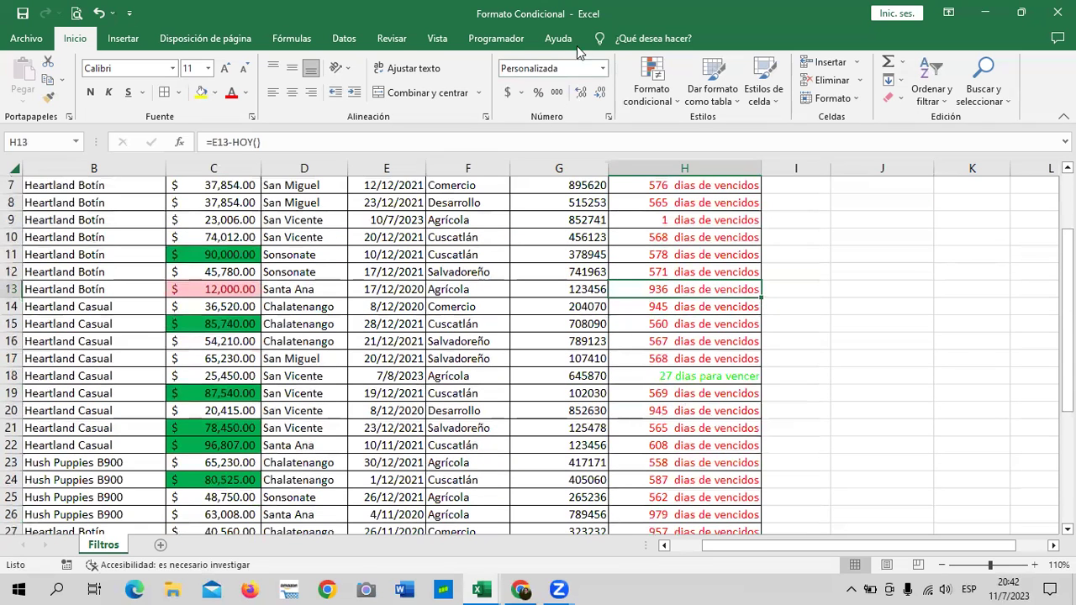
Open Formato de celdas for H13 and select the saved three-colour days code under Personalizada.
click(610, 119)
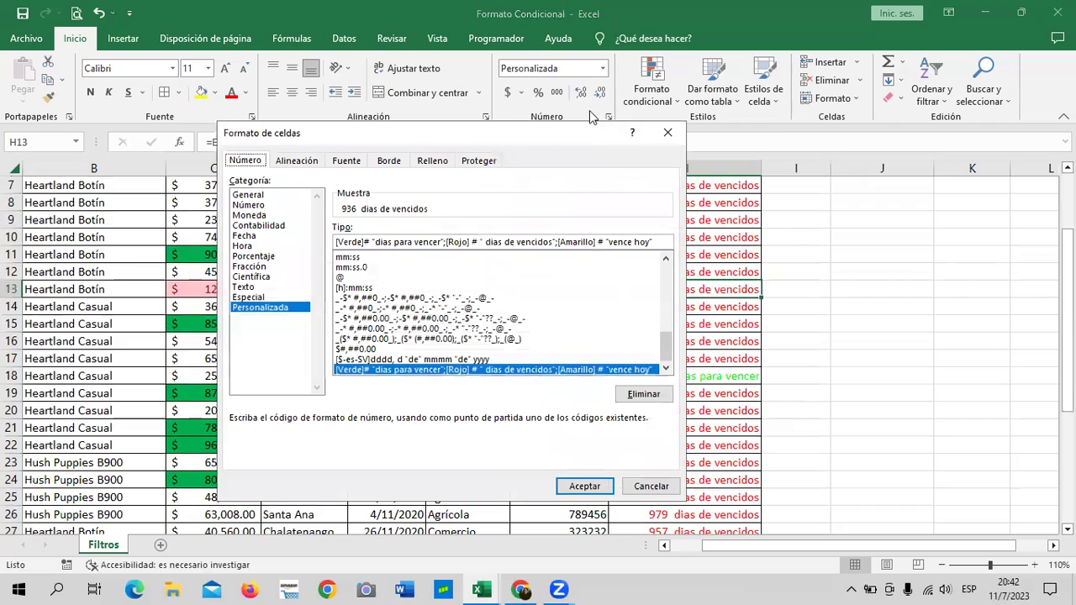
drag(498, 131, 529, 73)
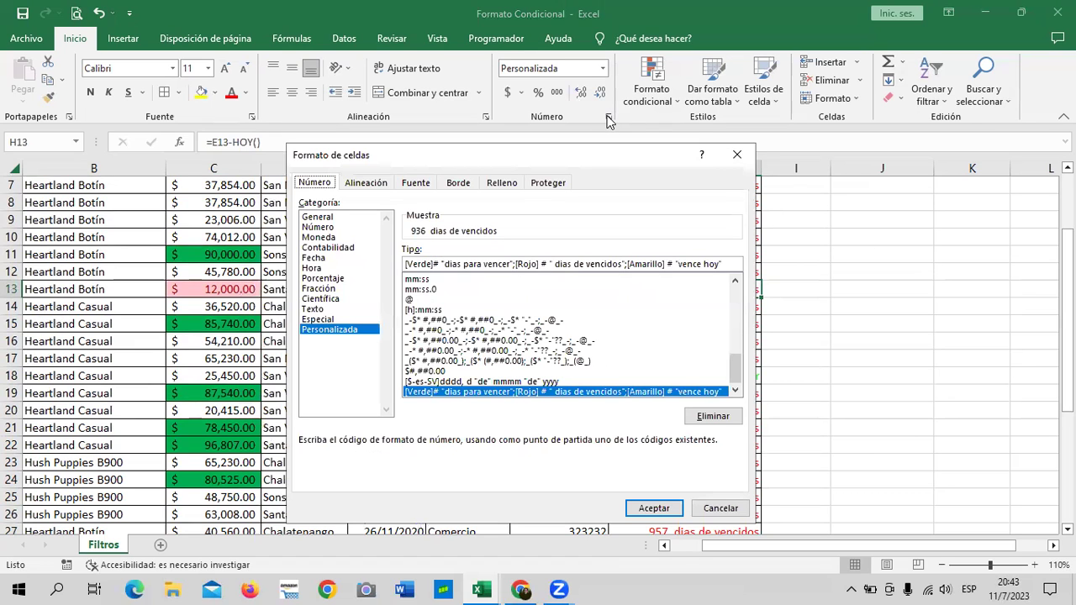
drag(590, 151, 579, 108)
click(326, 265)
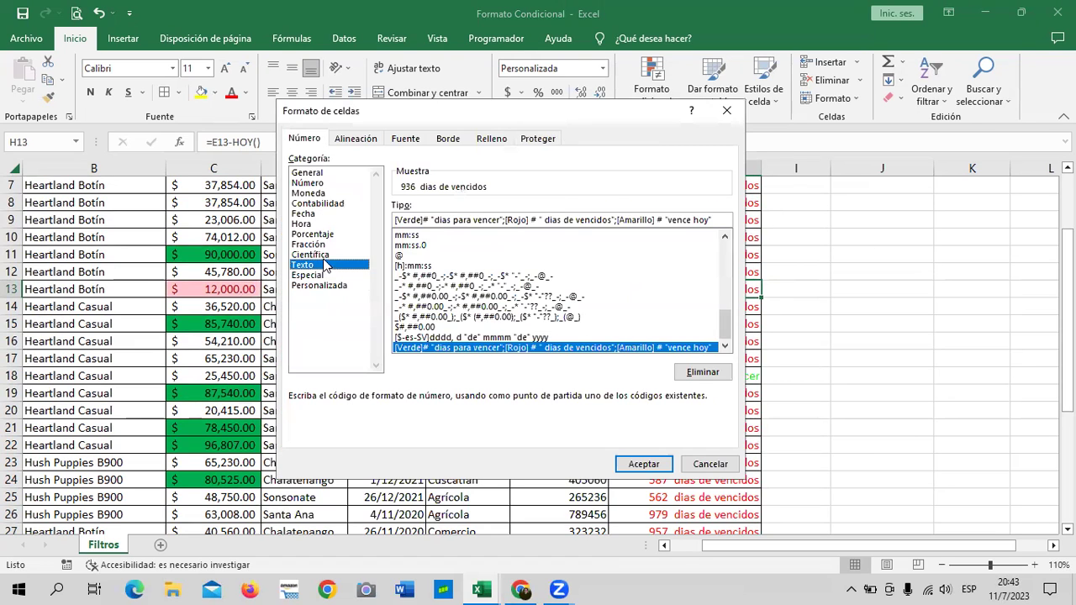
click(316, 215)
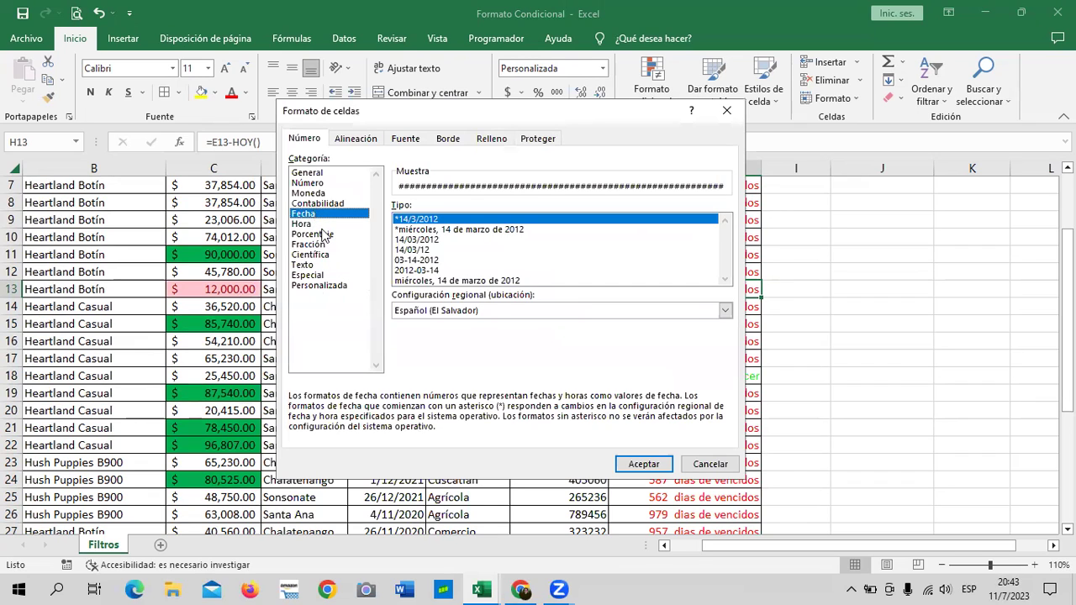
click(317, 286)
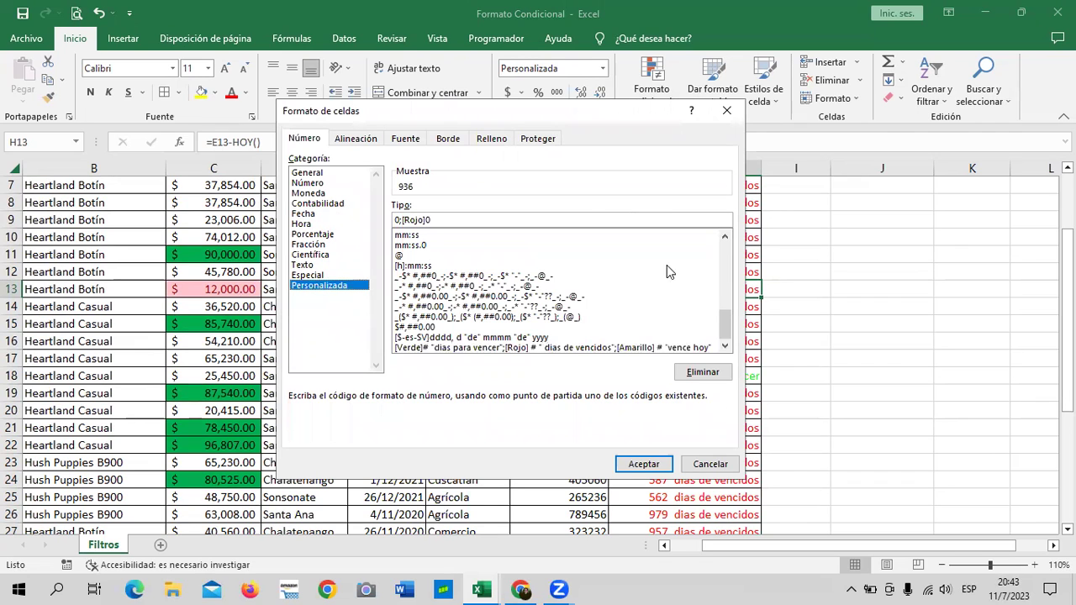
click(694, 347)
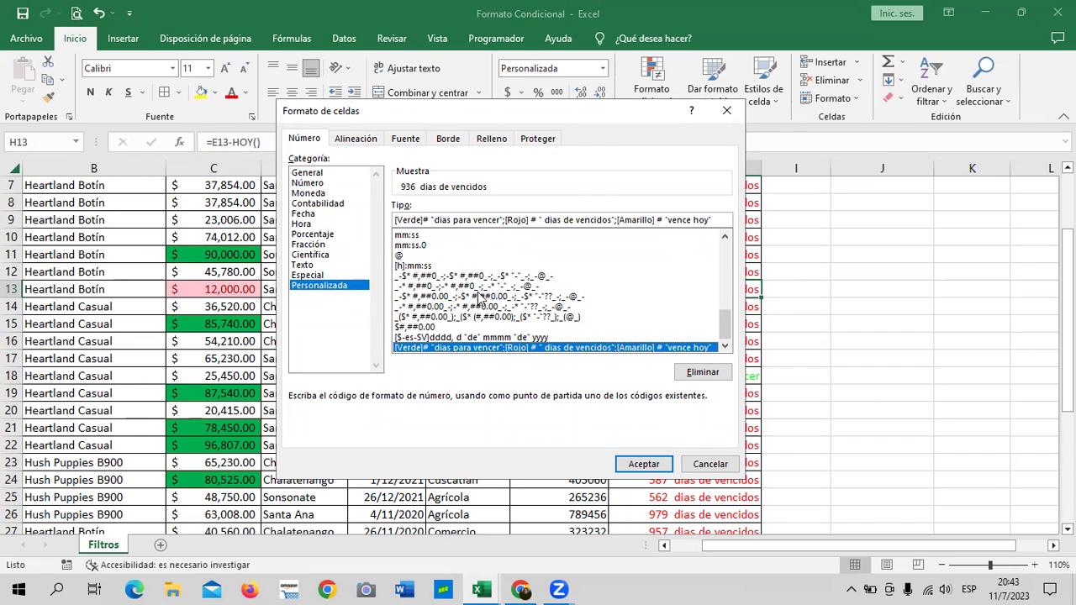
Delete the yellow 'vence hoy' section from the code and apply the format.
key(XF86MonBrightnessDown)
click(710, 213)
key(BackSpace)
key(BackSpace)
key(BackSpace)
key(BackSpace)
key(BackSpace)
key(BackSpace)
key(BackSpace)
key(BackSpace)
key(BackSpace)
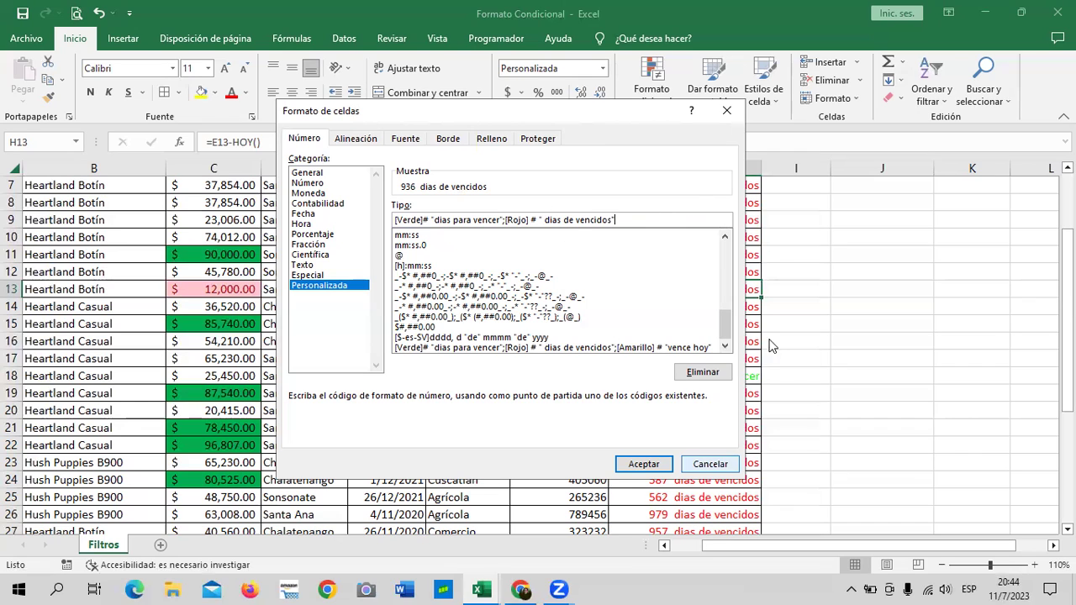
click(655, 468)
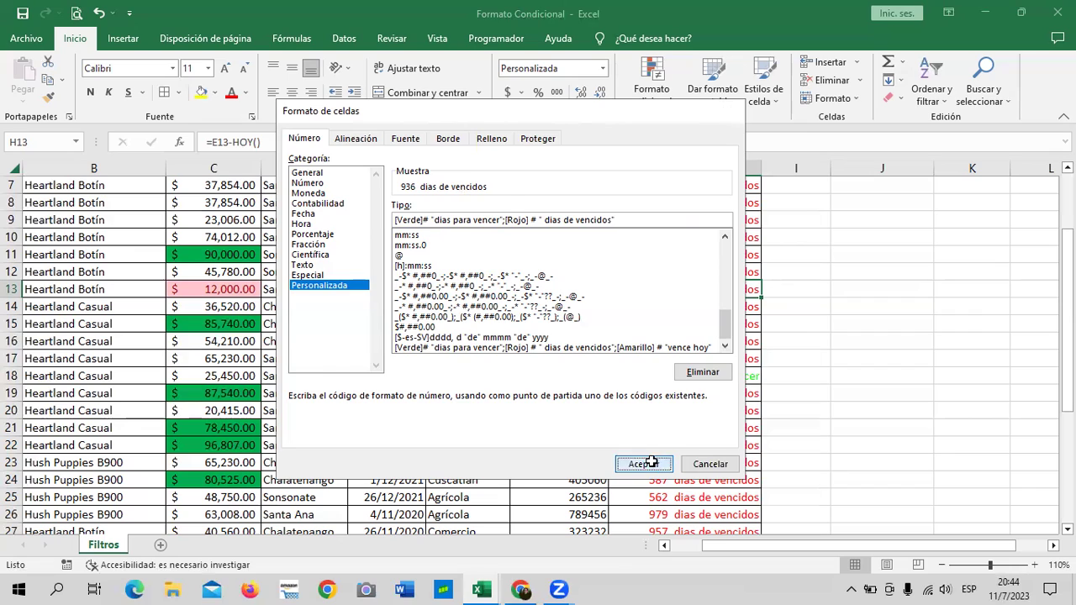
click(771, 345)
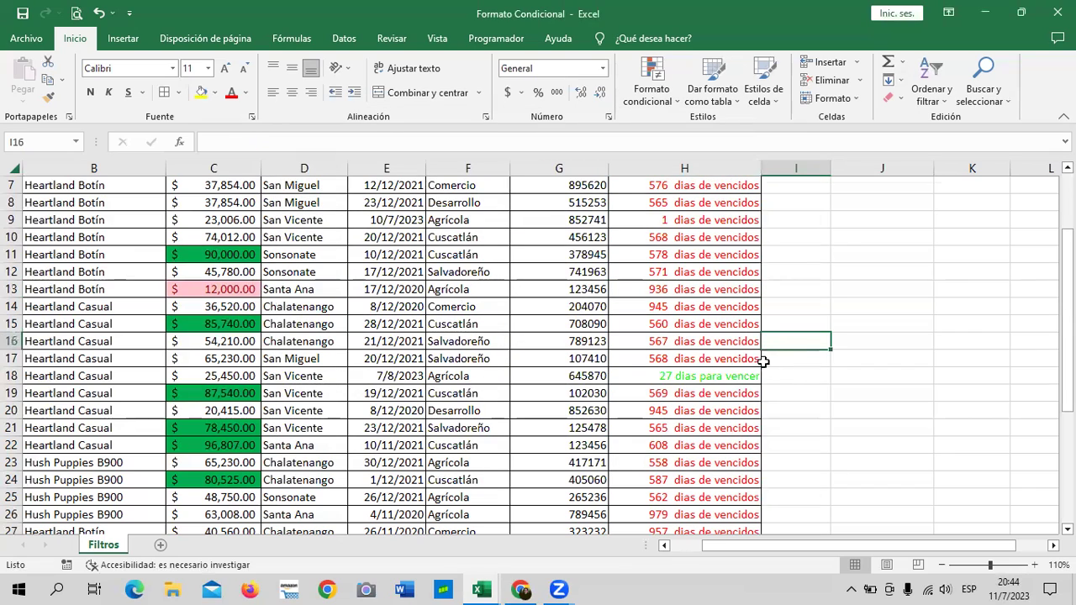
Apply the two-colour custom days format to the Estado cells from H5 down.
scroll(786, 356, up, 1)
click(714, 360)
click(713, 207)
drag(714, 208, 678, 552)
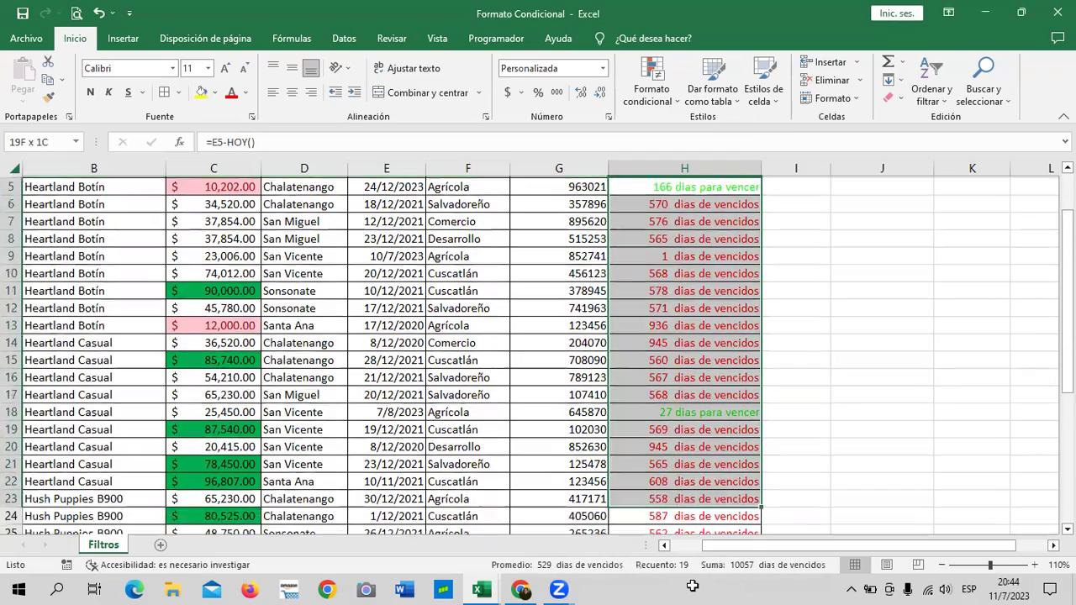
drag(677, 551, 684, 497)
click(607, 117)
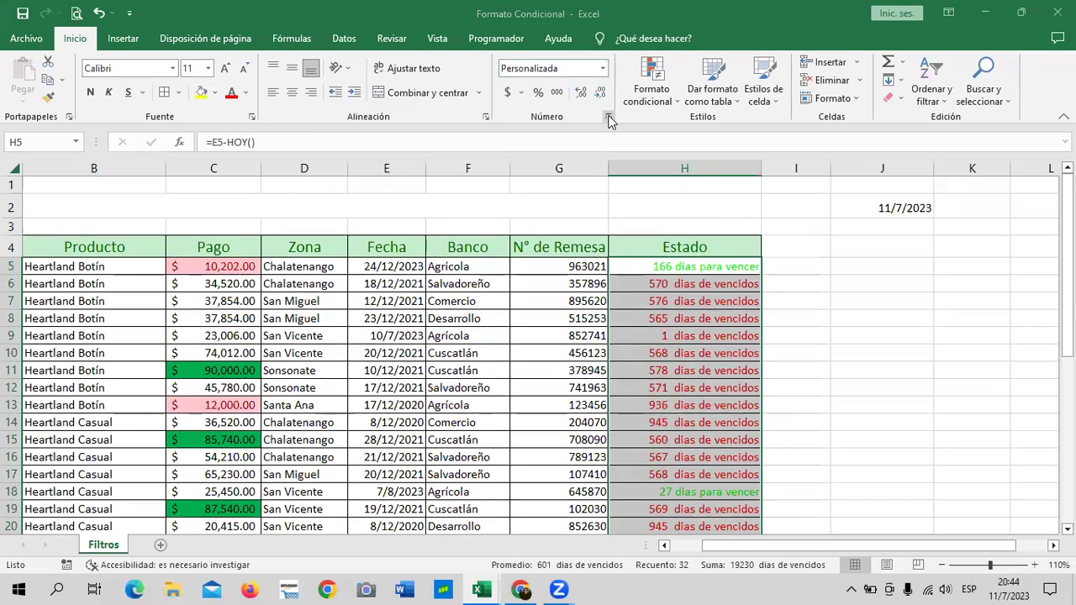
click(362, 286)
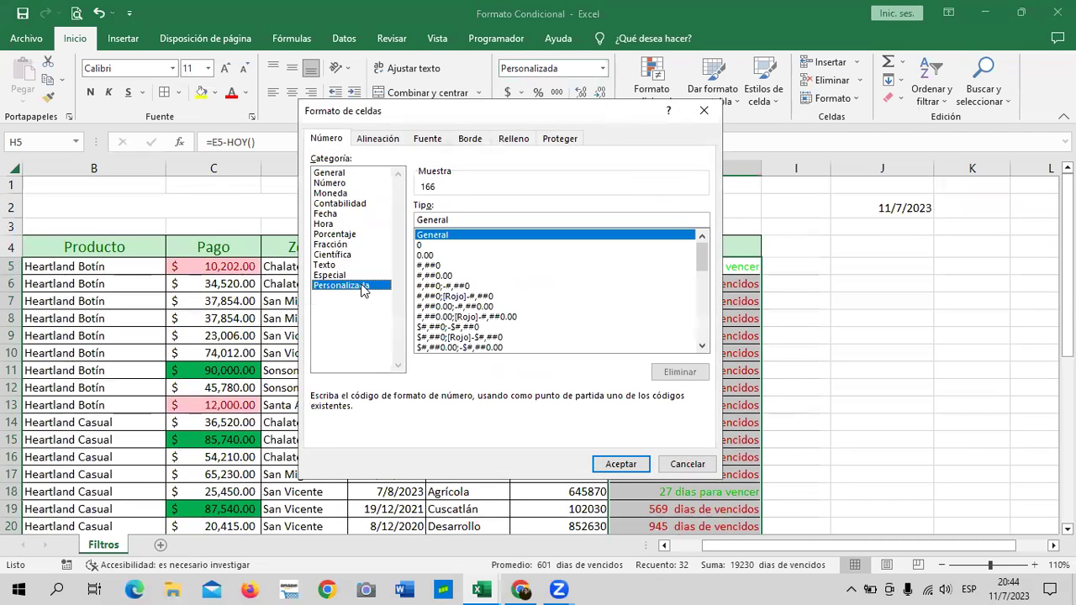
drag(702, 252, 701, 328)
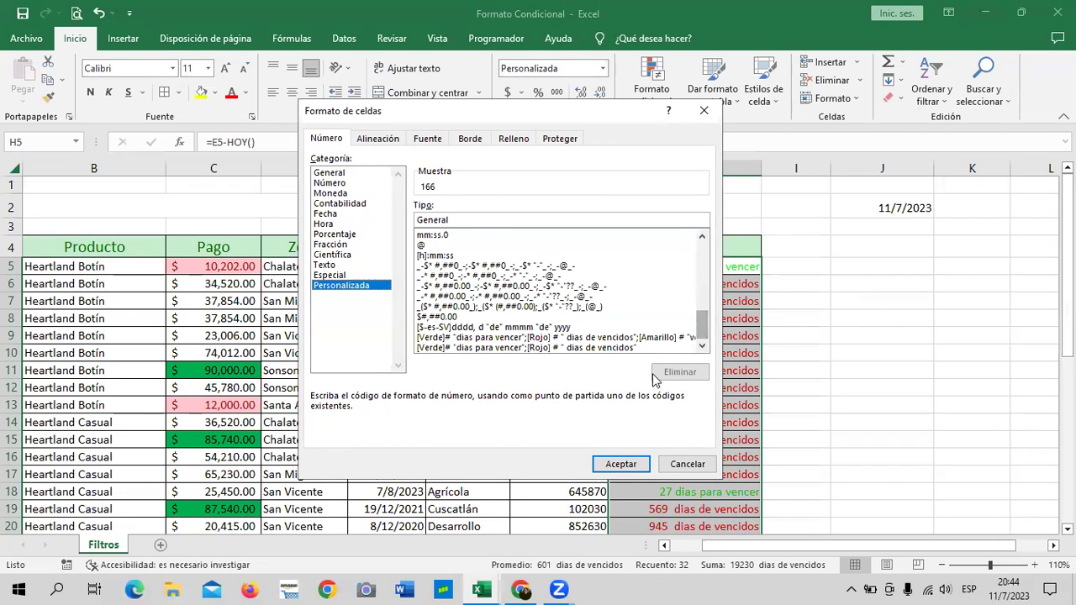
click(630, 348)
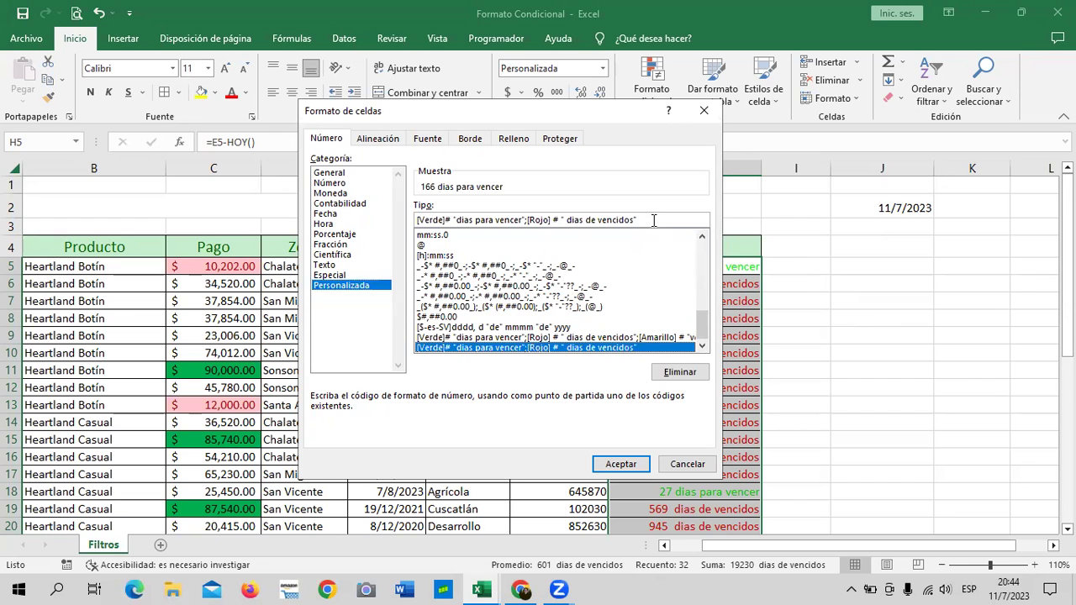
click(622, 464)
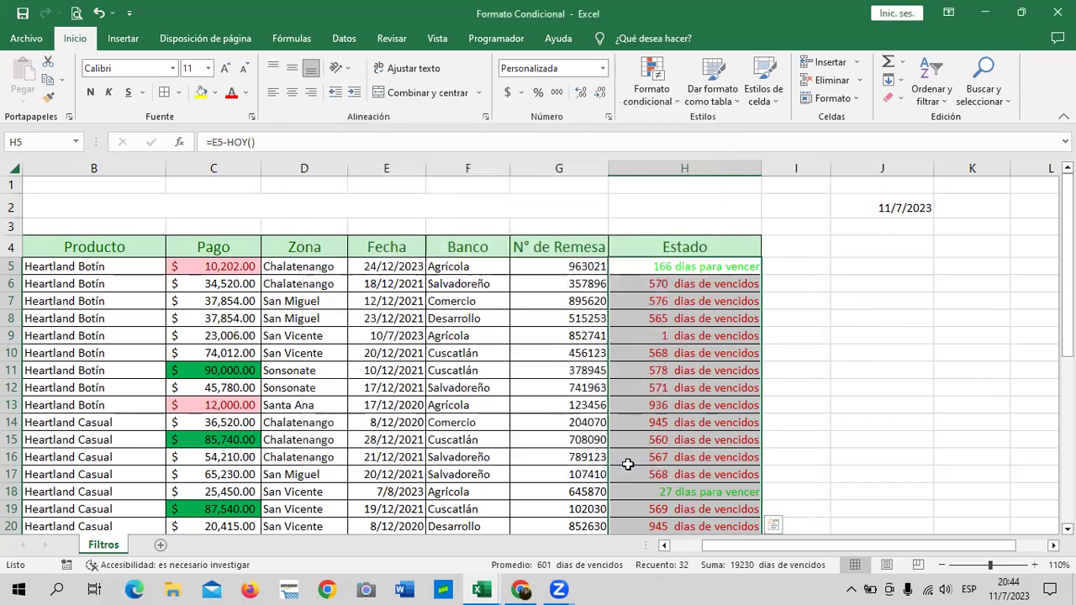
Scroll through the coloured Estado results and select the 10/7/2023 date in E9.
click(857, 399)
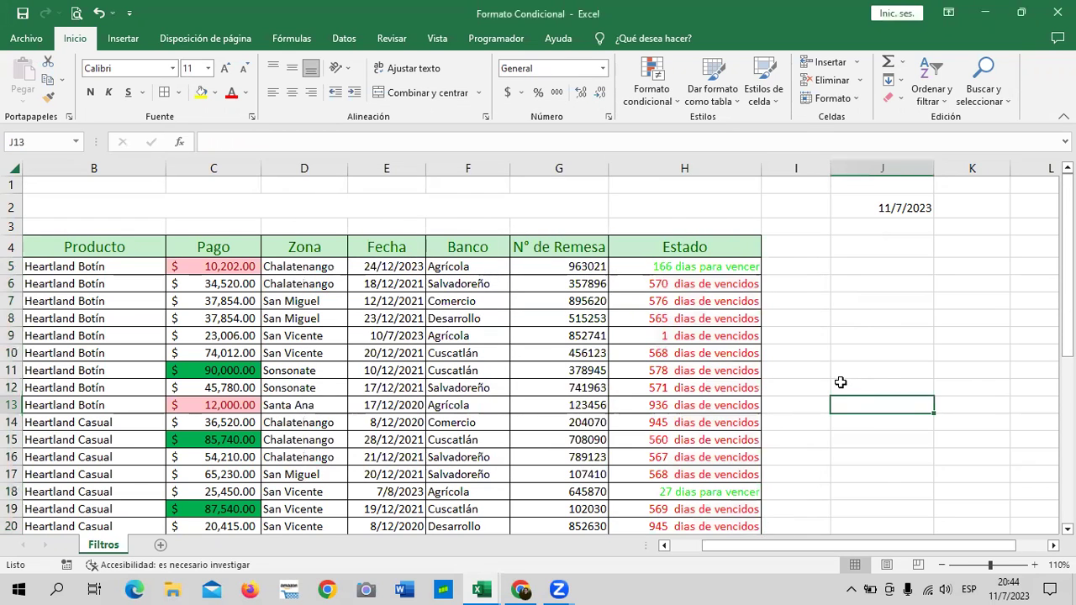
scroll(838, 379, down, 1)
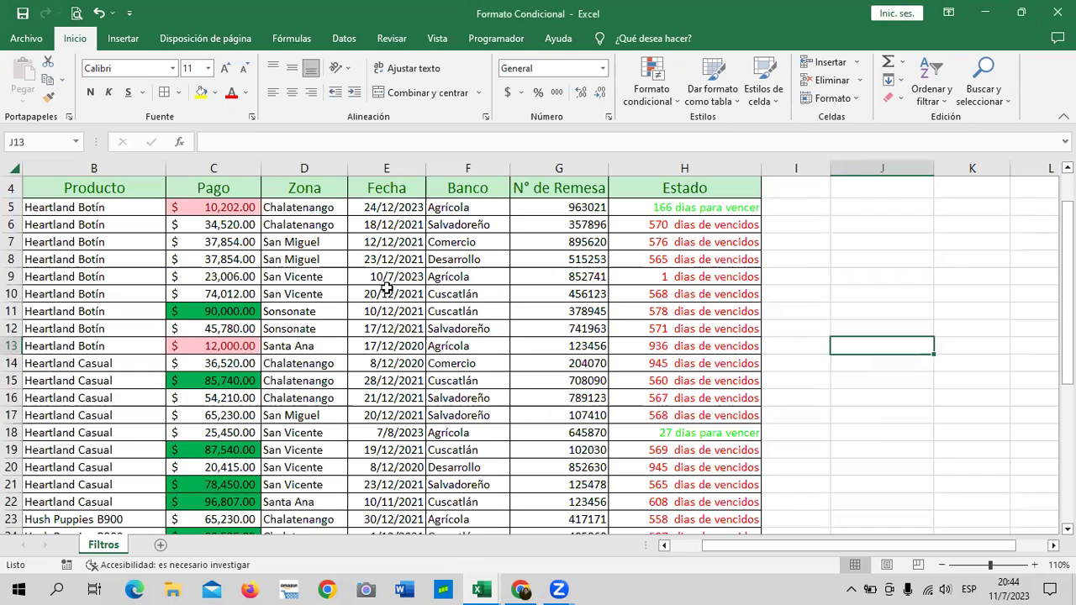
scroll(385, 288, down, 1)
scroll(386, 287, down, 1)
scroll(386, 287, up, 3)
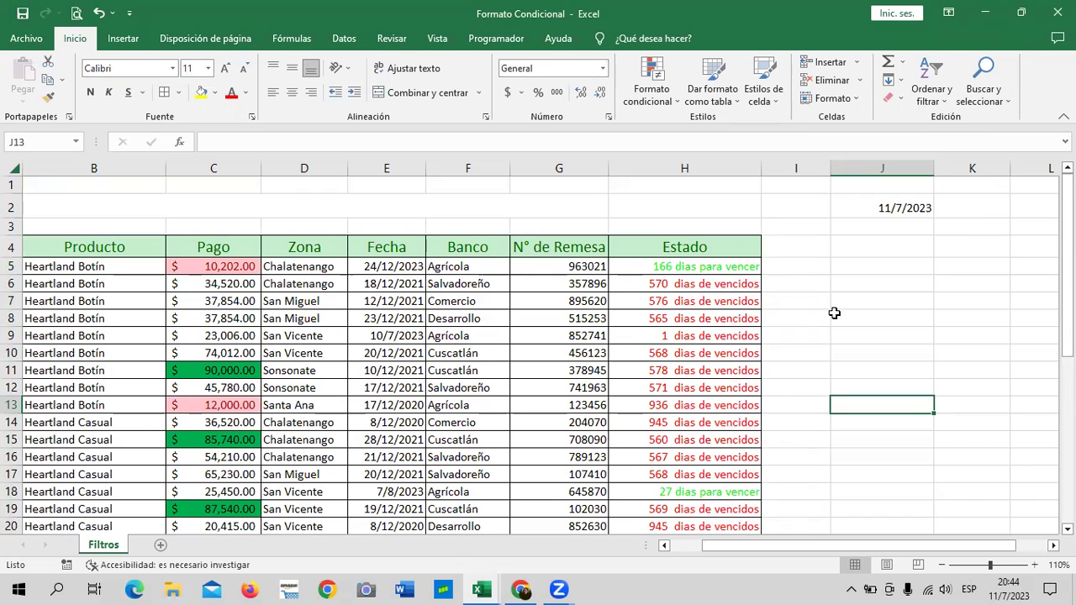
scroll(665, 378, down, 1)
scroll(669, 384, down, 1)
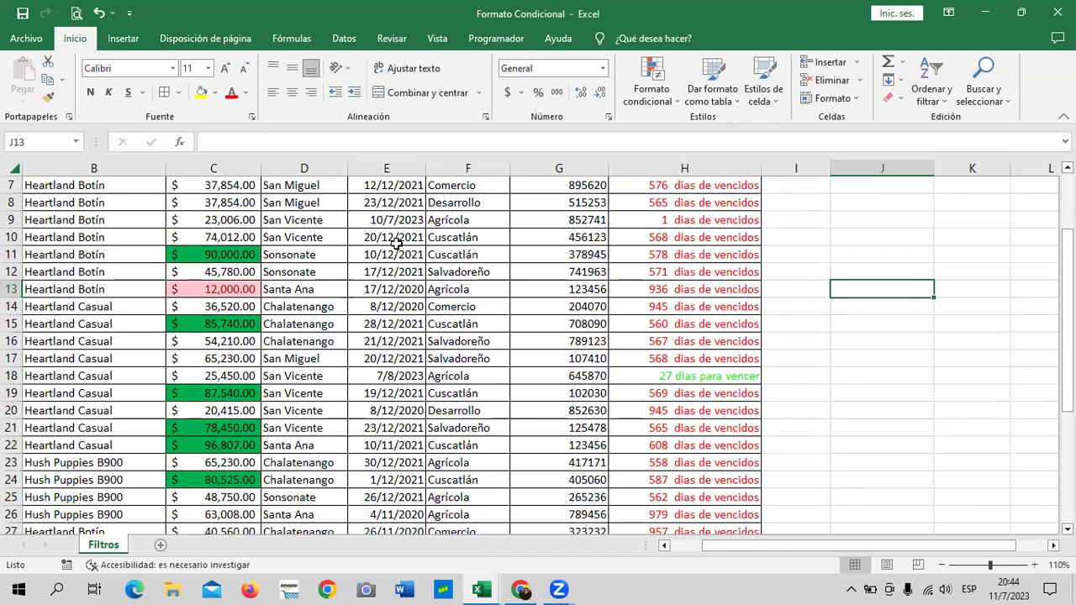
click(379, 219)
Change the E9 date from 10/7/2023 to 11/7/2023.
click(216, 142)
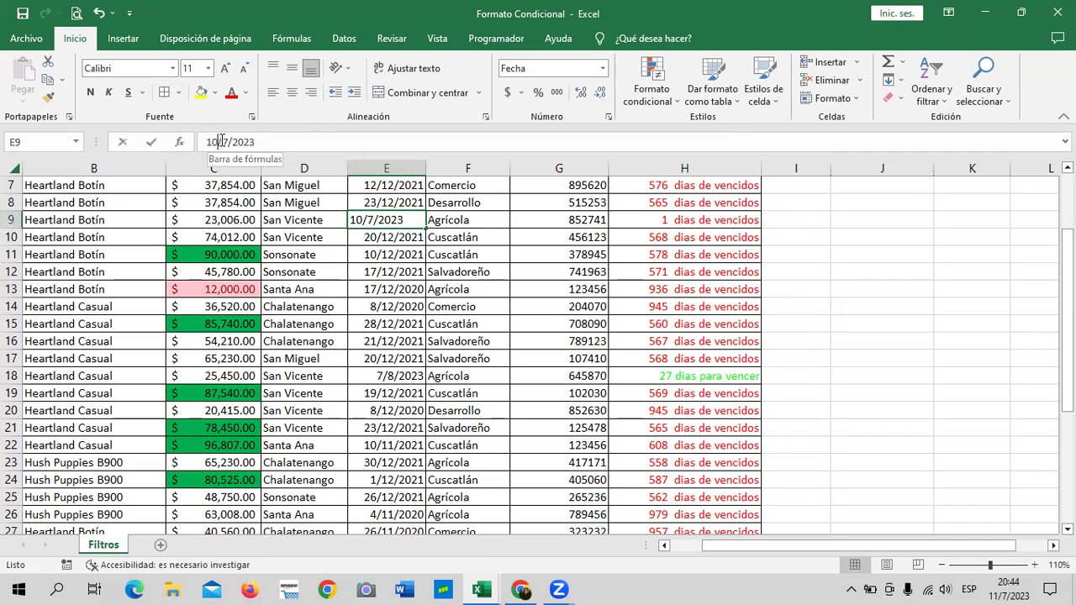
key(BackSpace)
text(1)
key(Return)
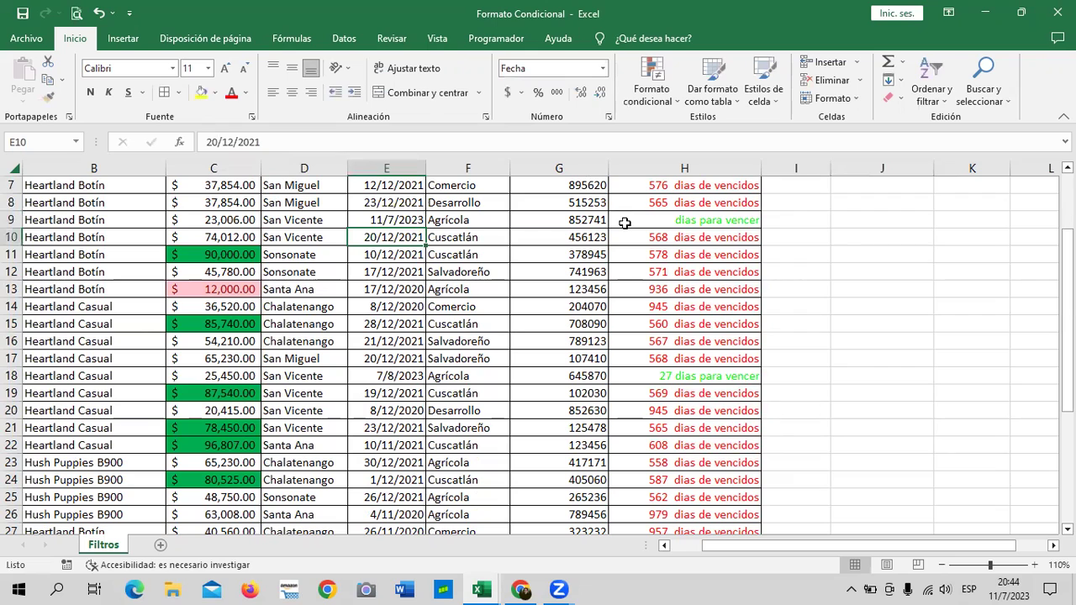
Check that H9 now shows green 'dias para vencer' without a day count.
click(626, 221)
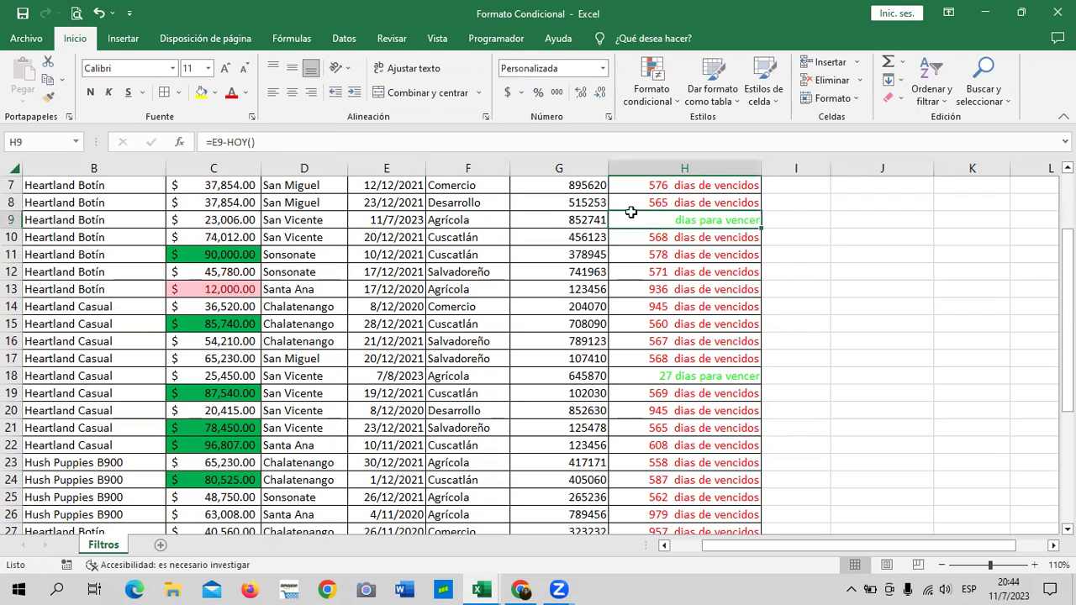
click(884, 271)
click(664, 219)
scroll(726, 297, up, 2)
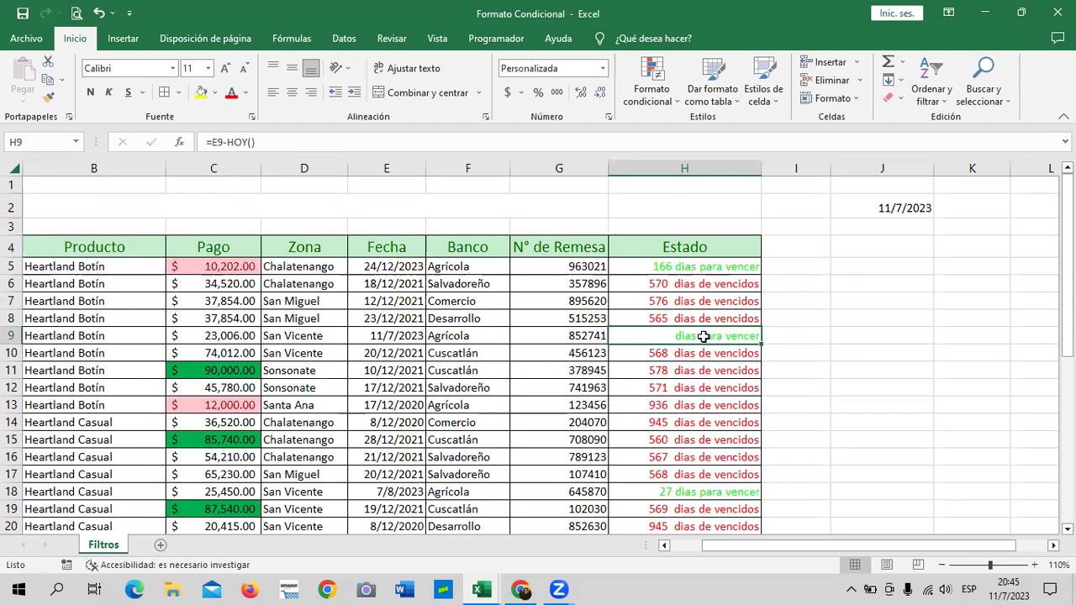
click(814, 334)
click(829, 318)
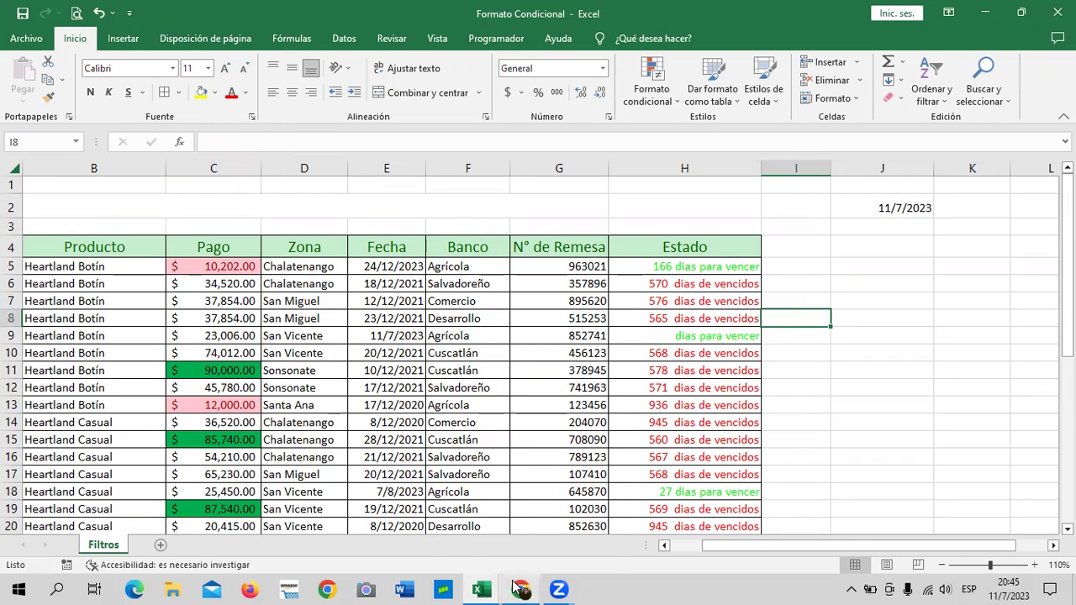
Advance the course to lesson 2.4 Formatos condicionales and scroll to its video.
click(536, 542)
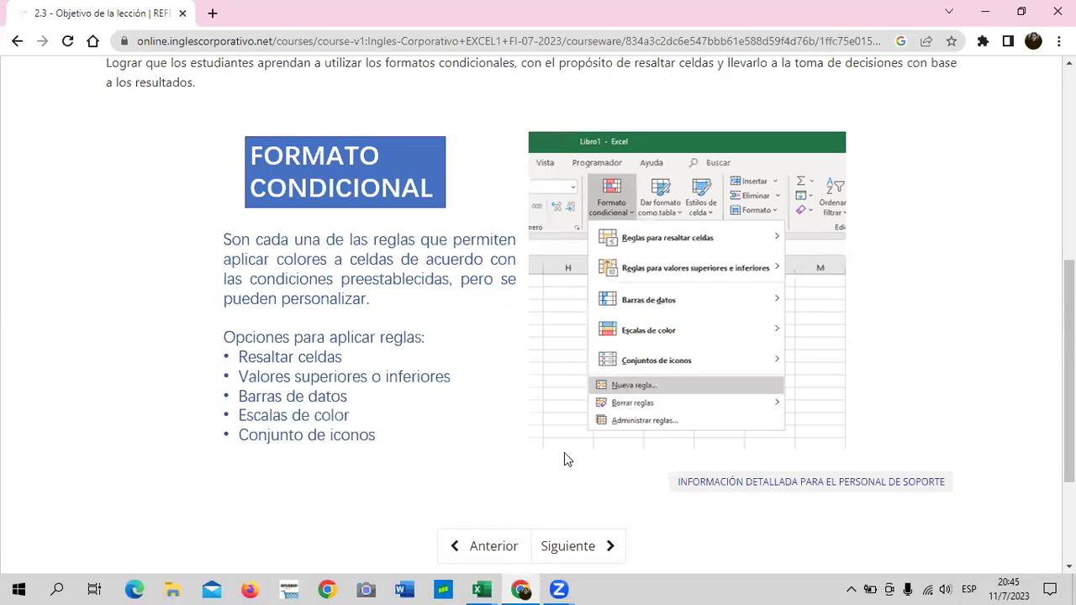
click(572, 548)
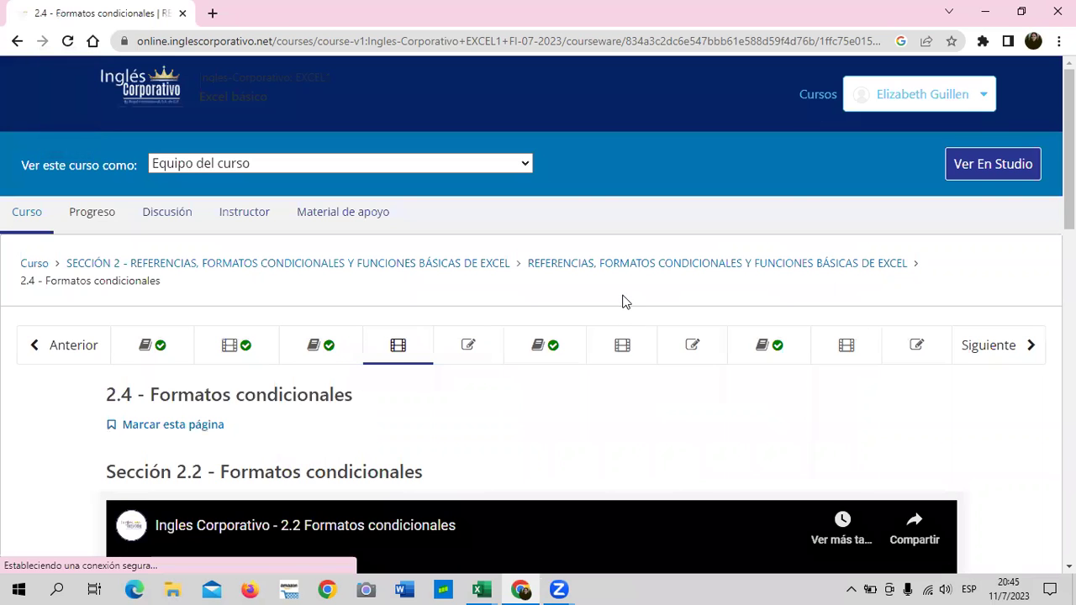
scroll(632, 320, down, 3)
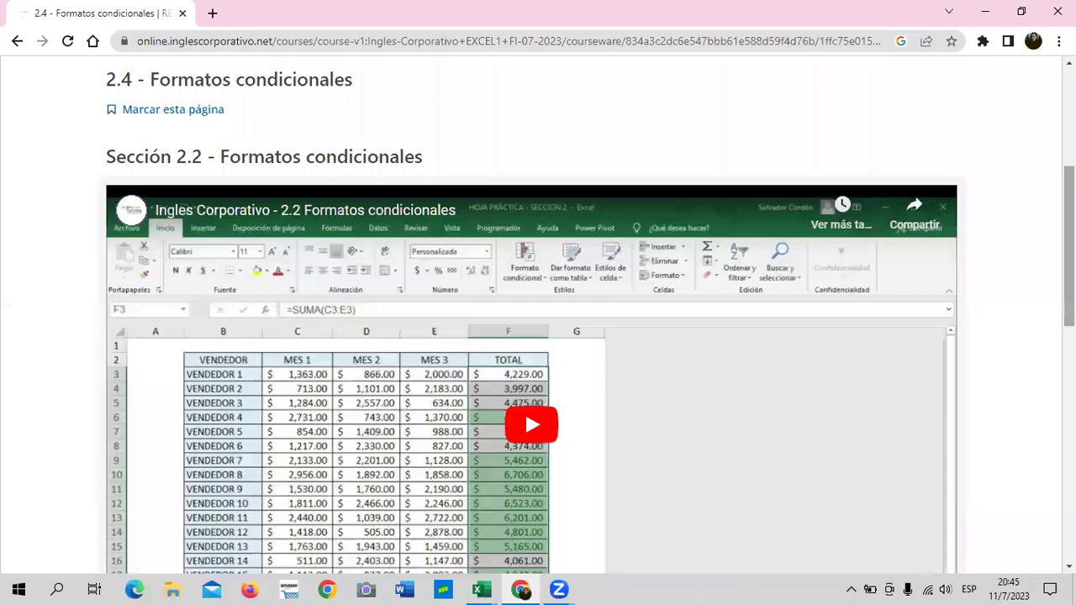
scroll(916, 504, up, 1)
scroll(917, 505, down, 2)
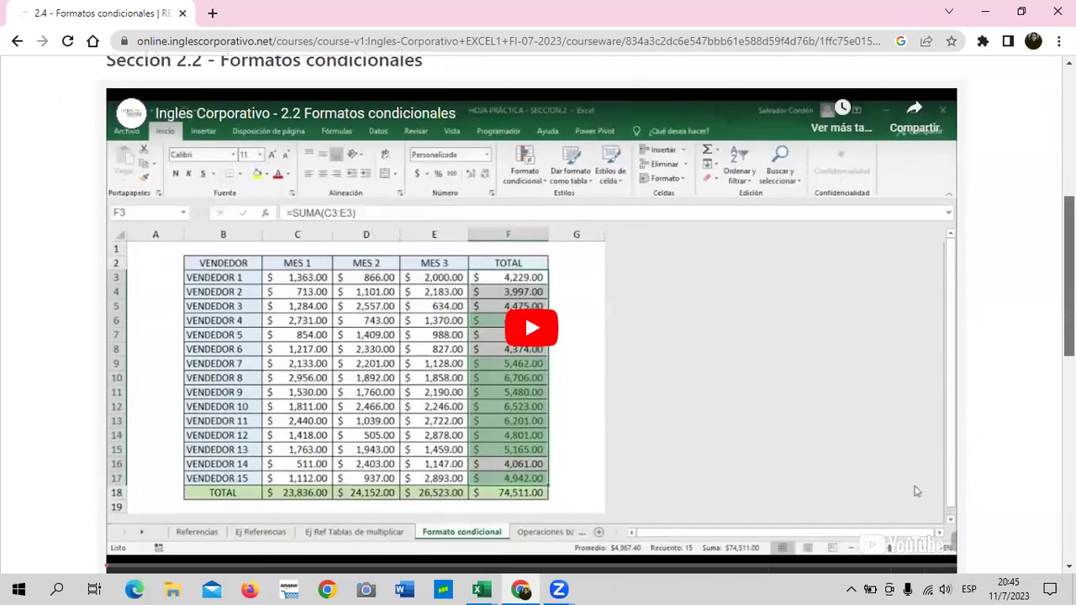
scroll(916, 512, up, 1)
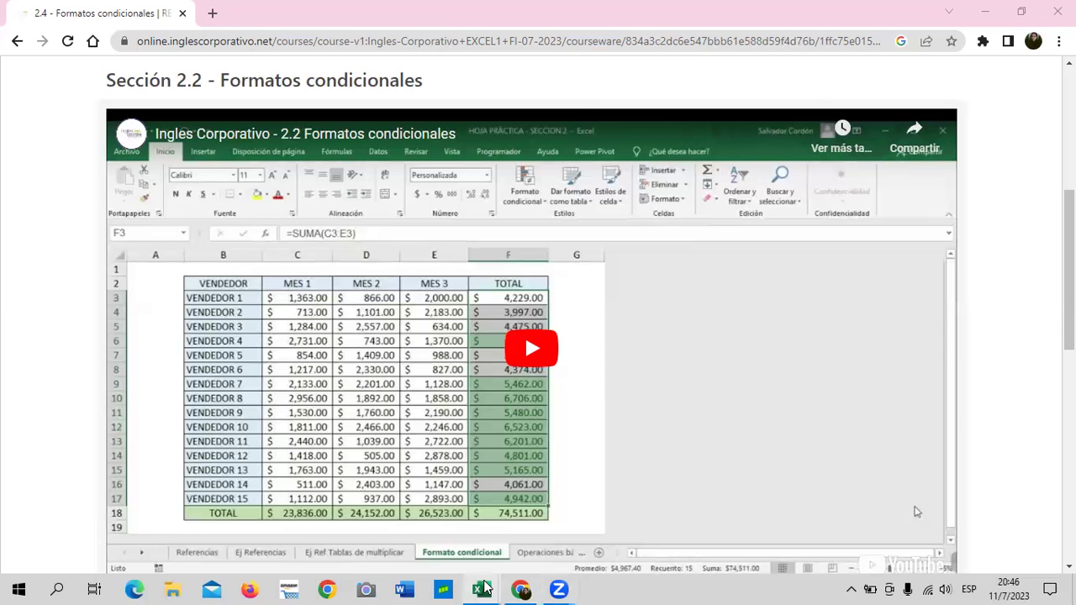
Return to Excel to view the VENDEDOR table with MES 1–3 and TOTAL sales.
mouse_move(481, 589)
click(509, 542)
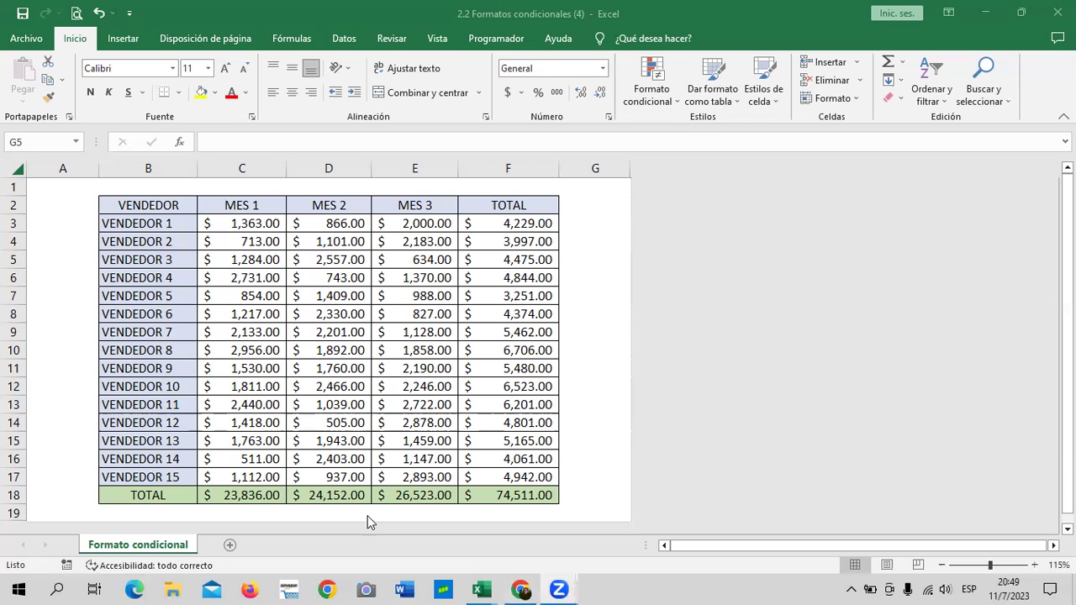
Play the Sección 2.2 Formatos condicionales video in Chrome and raise the volume.
click(522, 588)
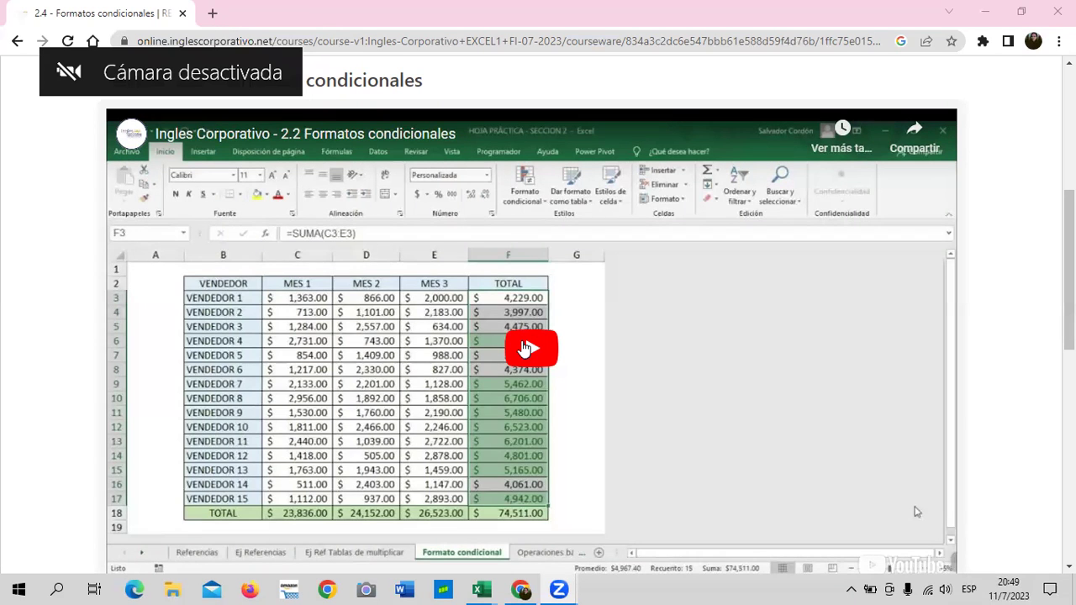
click(523, 344)
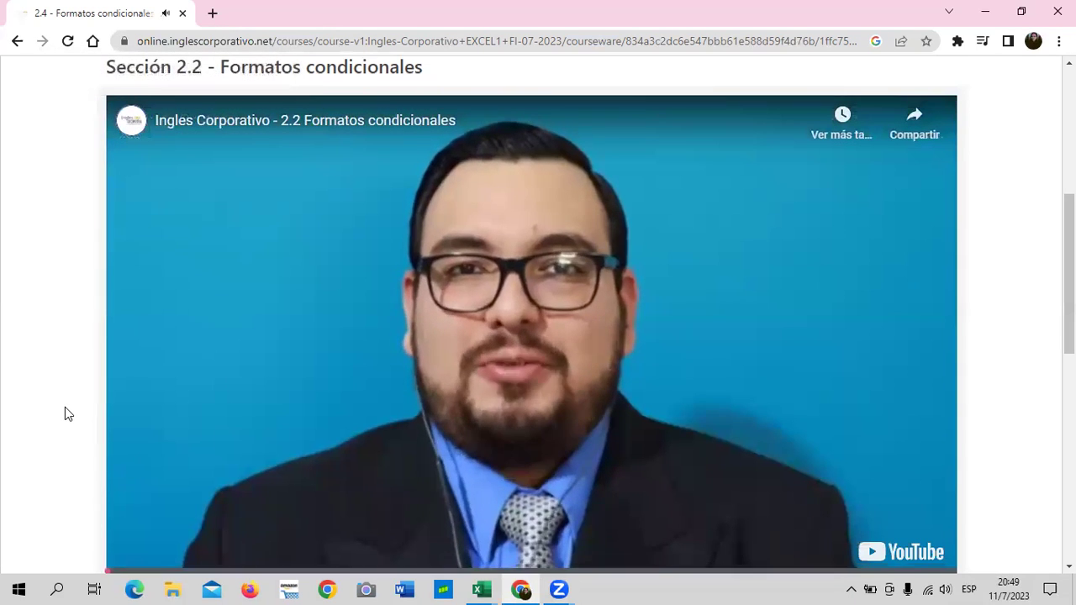
key(XF86AudioRaiseVolume)
key(XF86AudioRaiseVolume)
key(XF86AudioRaiseVolume)
key(XF86AudioRaiseVolume)
key(XF86AudioRaiseVolume)
key(XF86AudioRaiseVolume)
key(XF86AudioRaiseVolume)
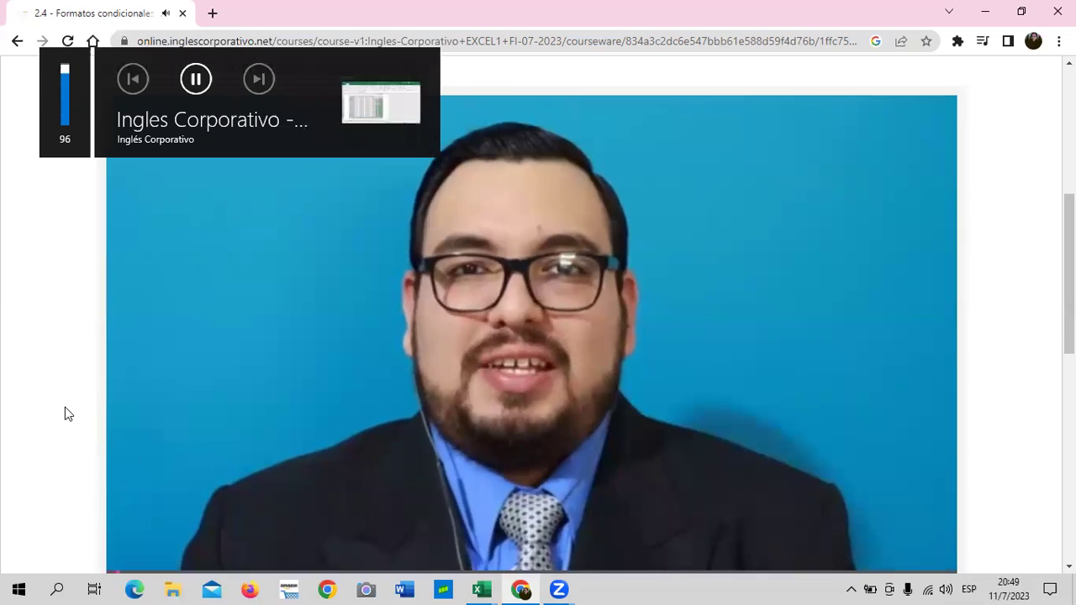
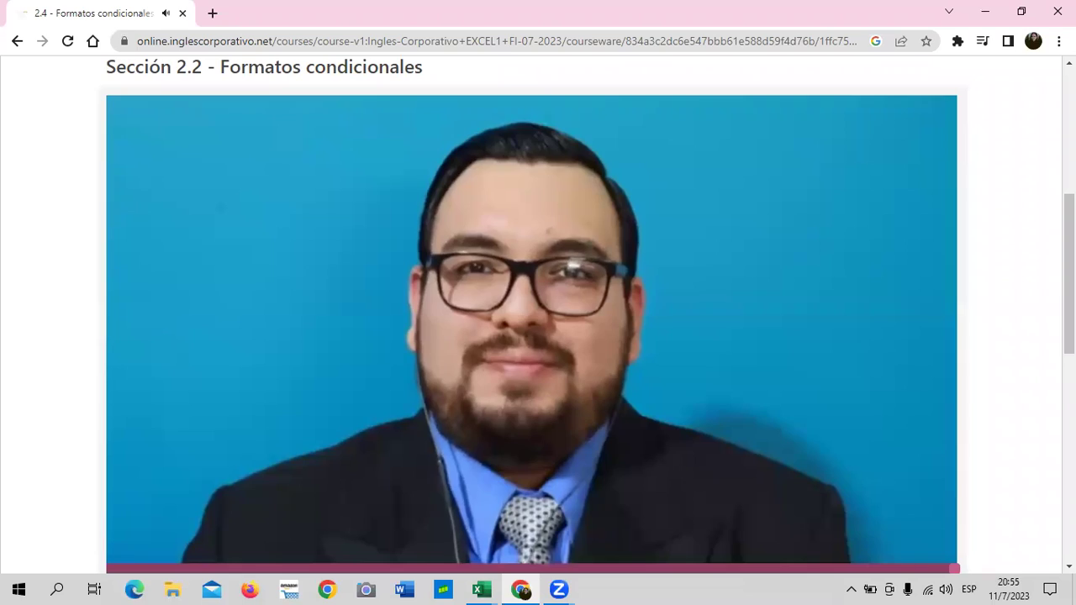
View the course's 2.3 Objetivo de la lección page, then bring up the 2.2 Formatos condicionales (3) workbook.
scroll(399, 393, down, 3)
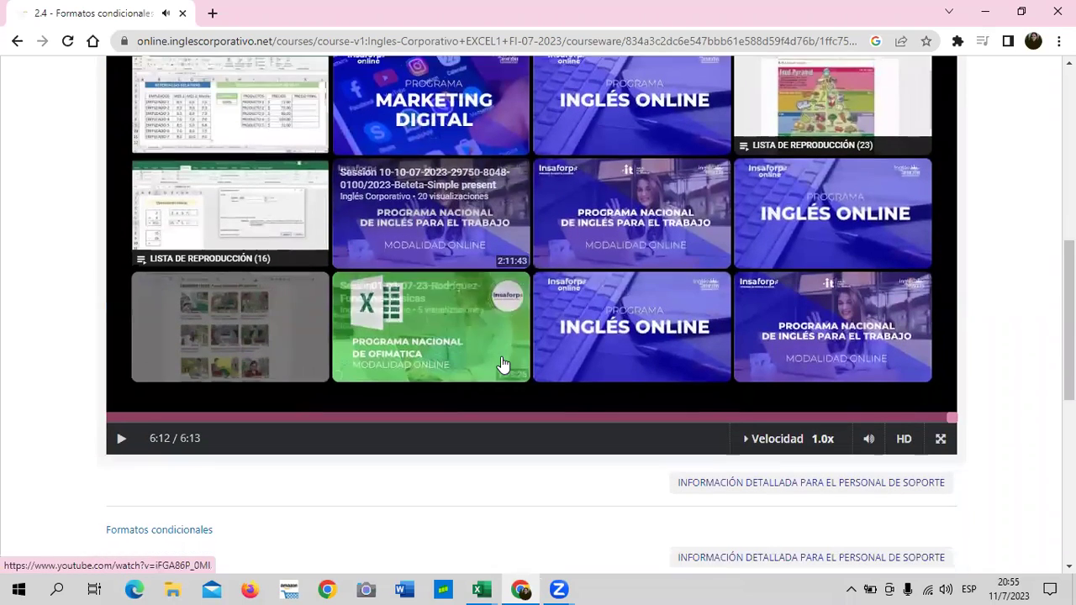
scroll(301, 427, up, 5)
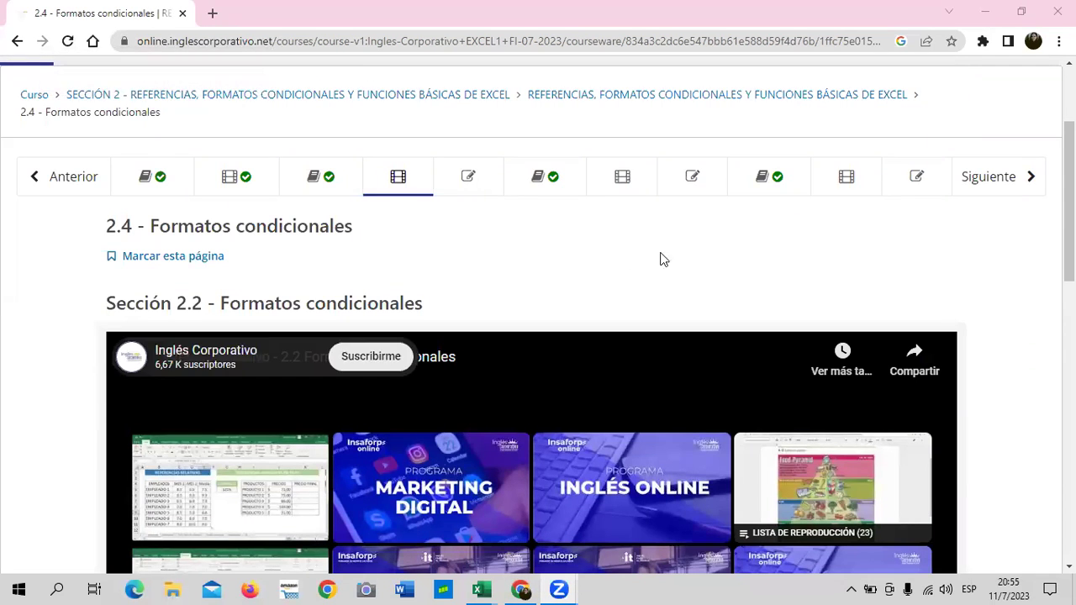
click(339, 175)
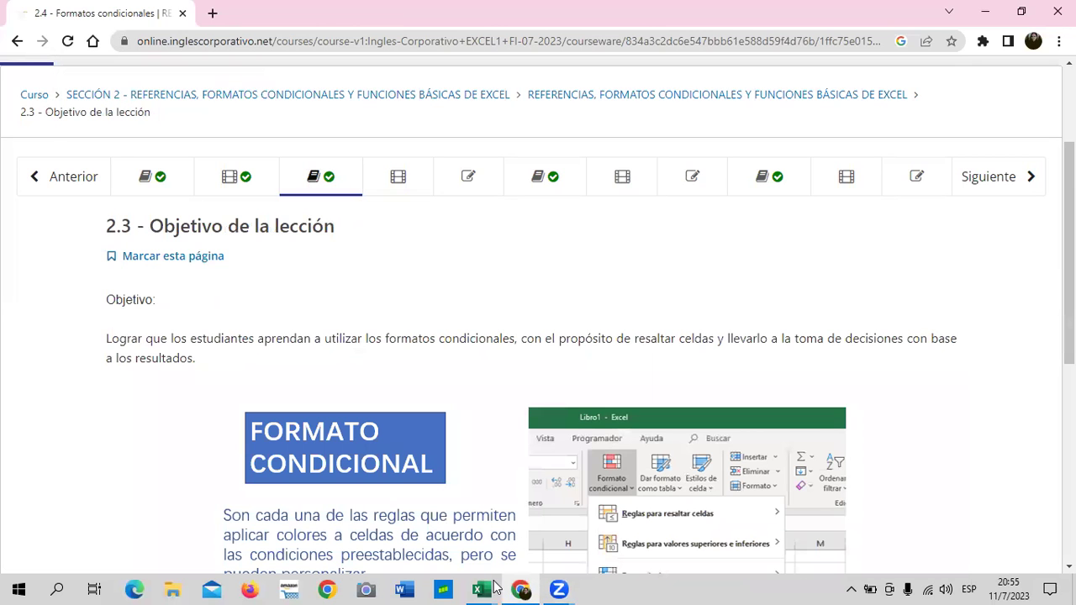
mouse_move(481, 589)
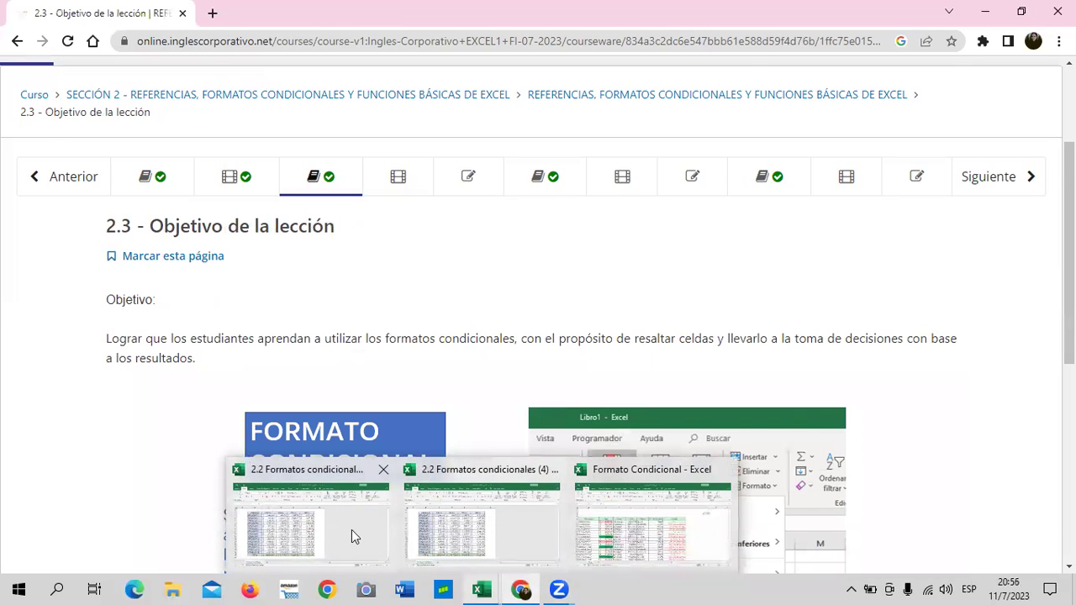
click(326, 524)
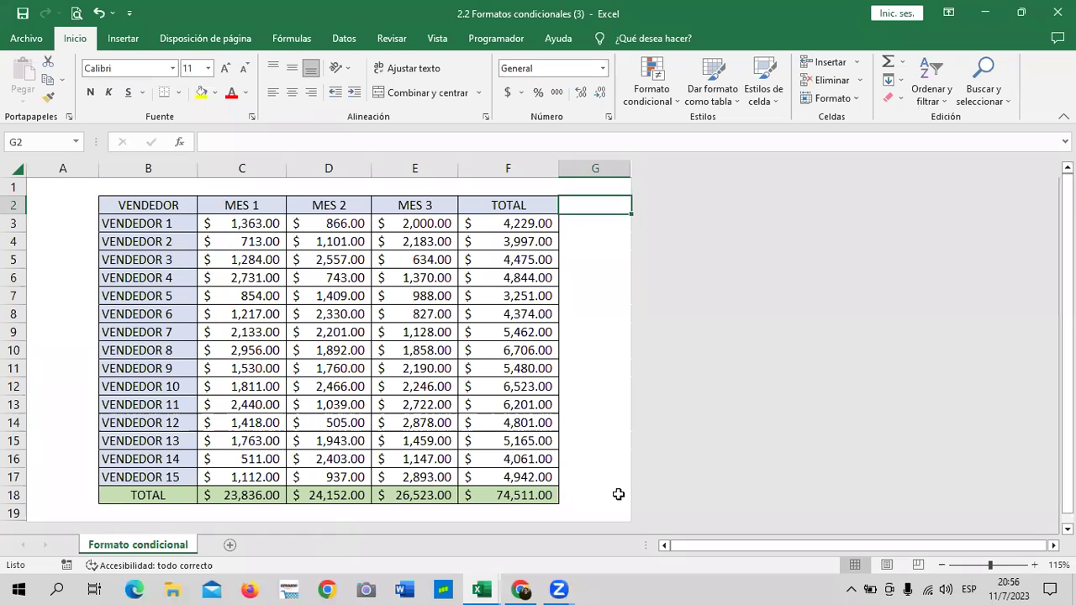
Highlight MES 1 values greater than 2000 with green fill and dark green text.
drag(243, 223, 216, 479)
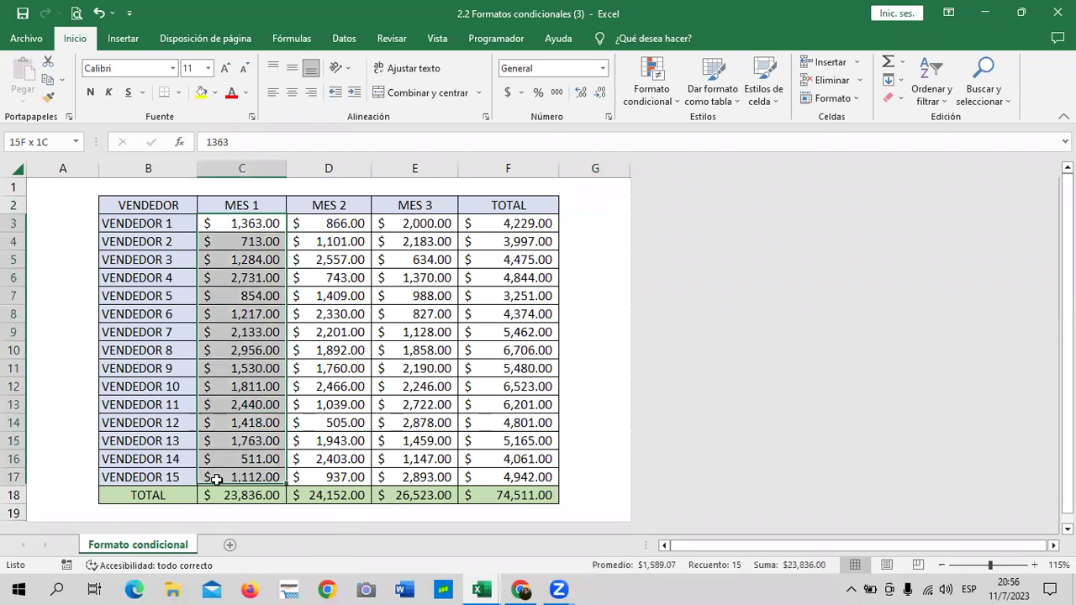
click(672, 103)
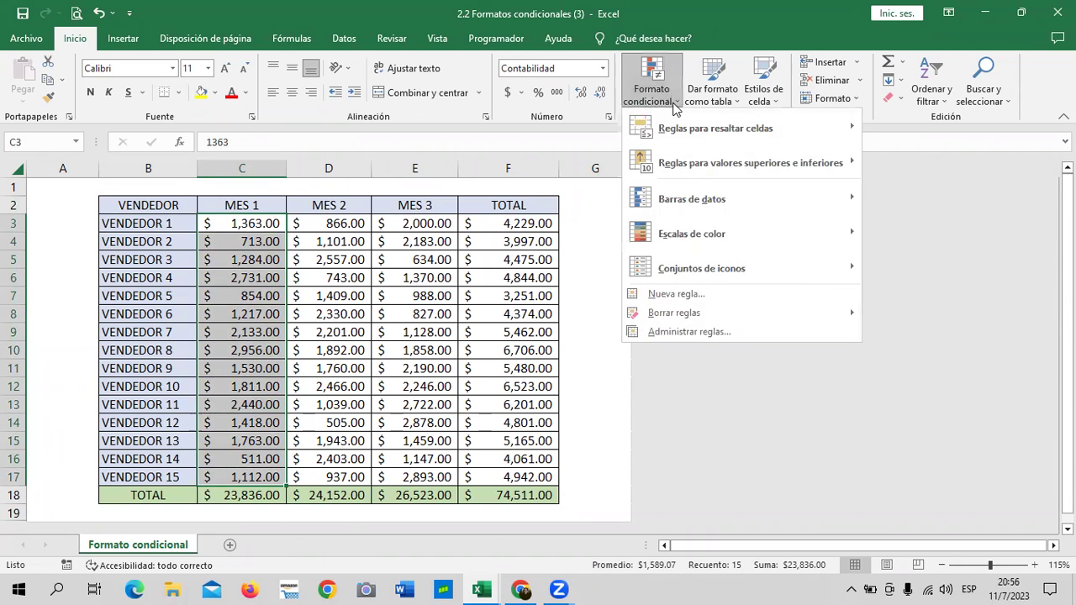
mouse_move(715, 128)
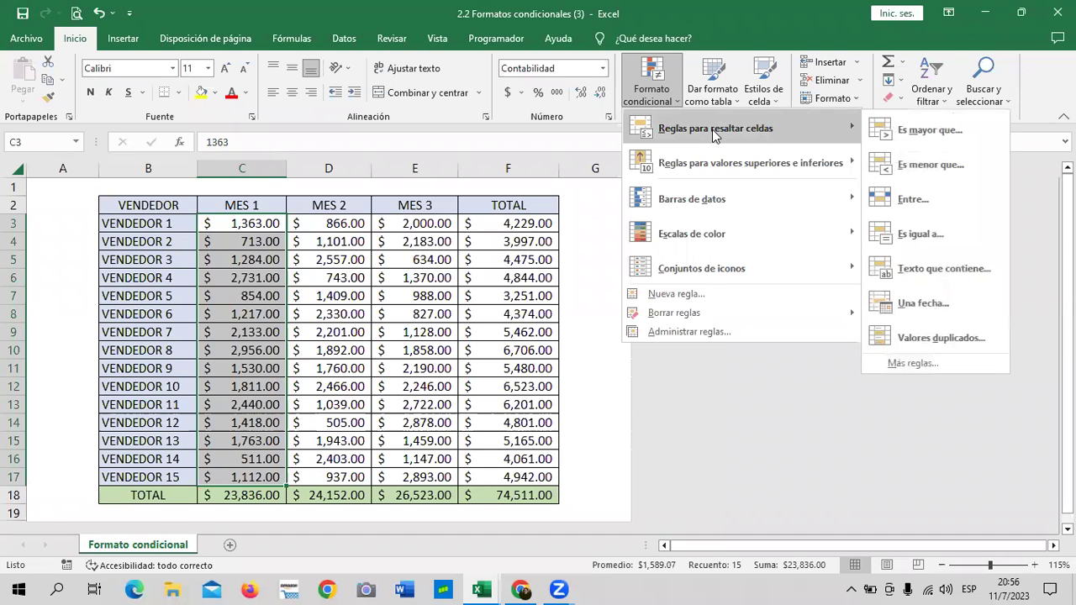
click(967, 130)
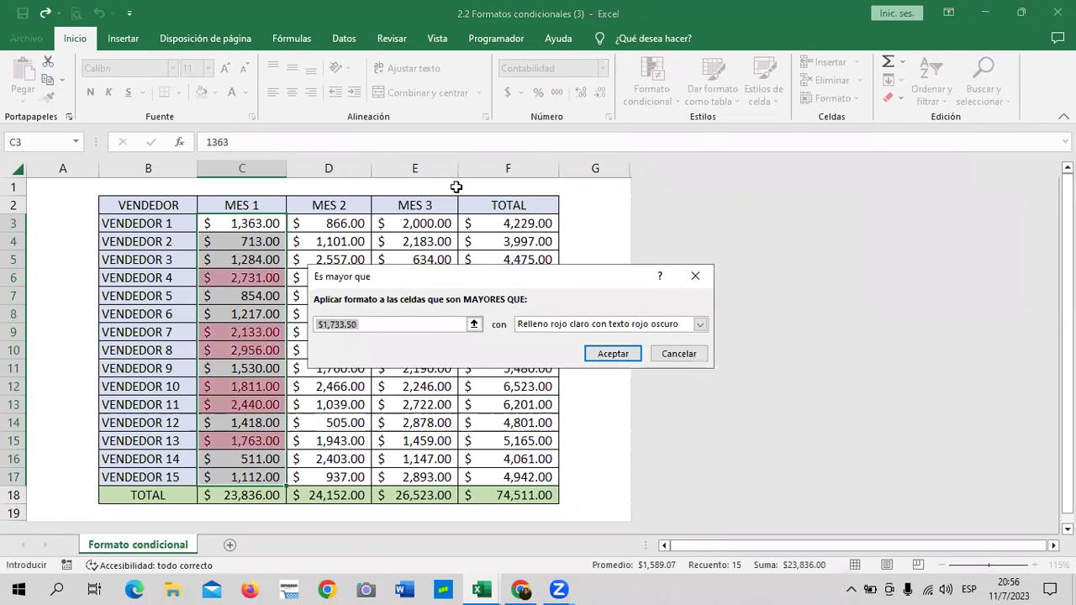
key(End)
drag(463, 273, 675, 234)
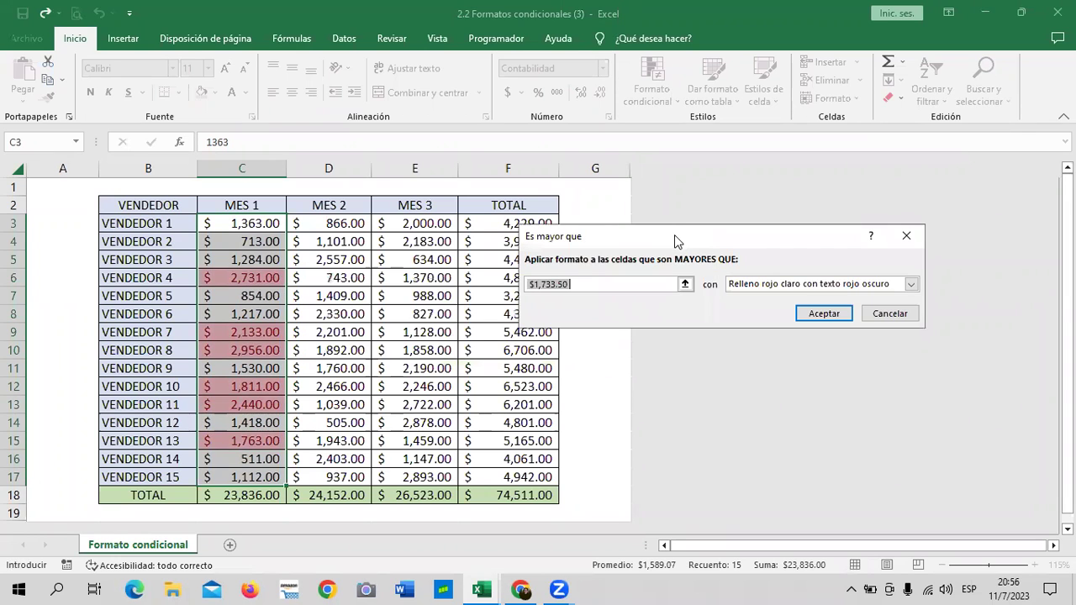
key(BackSpace)
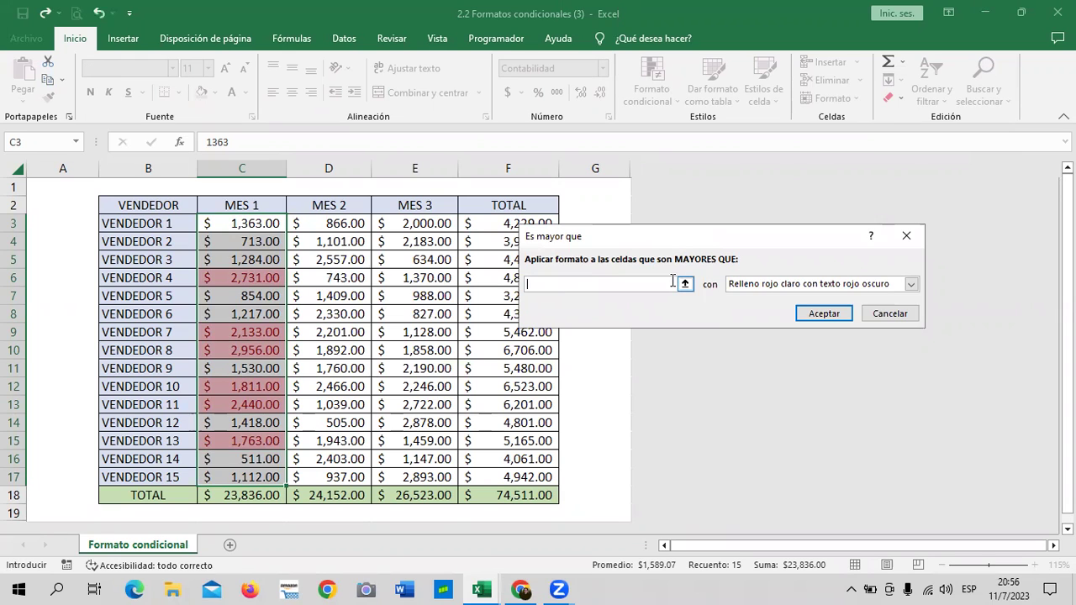
text(2000)
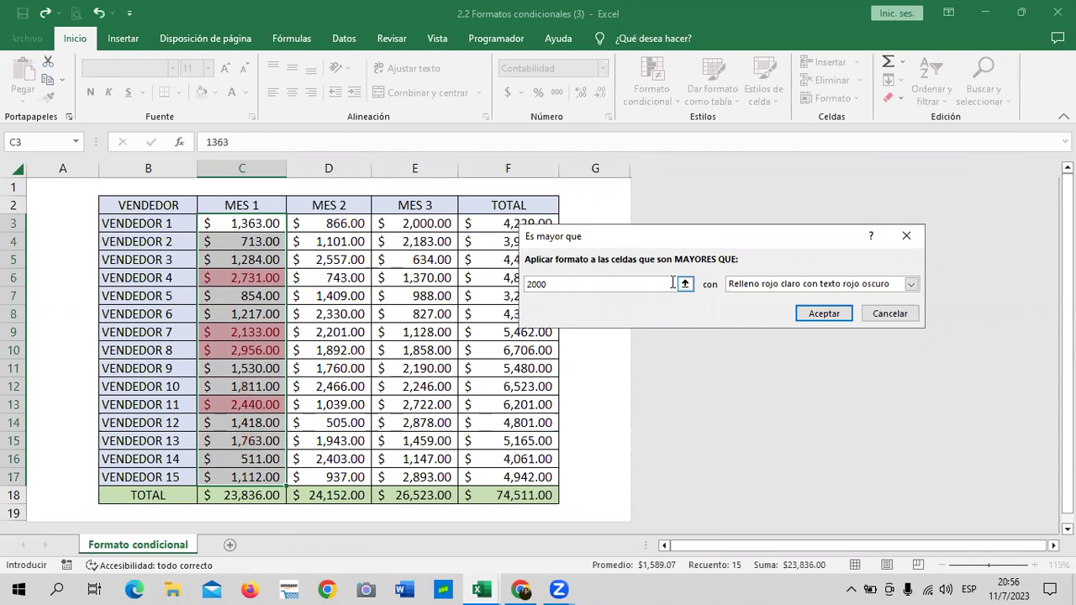
text(0)
key(BackSpace)
click(910, 284)
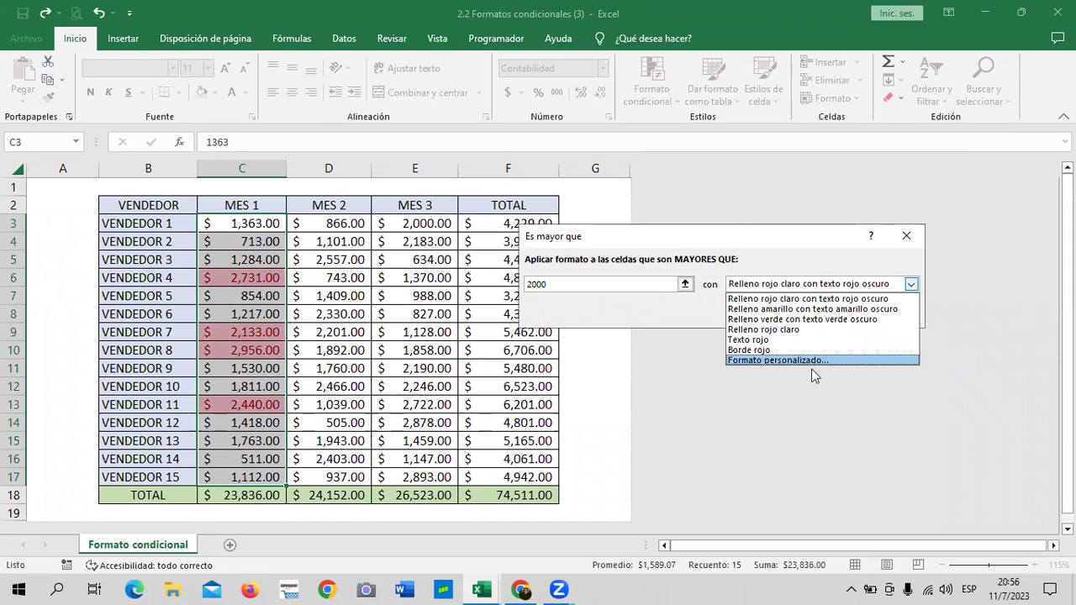
click(781, 320)
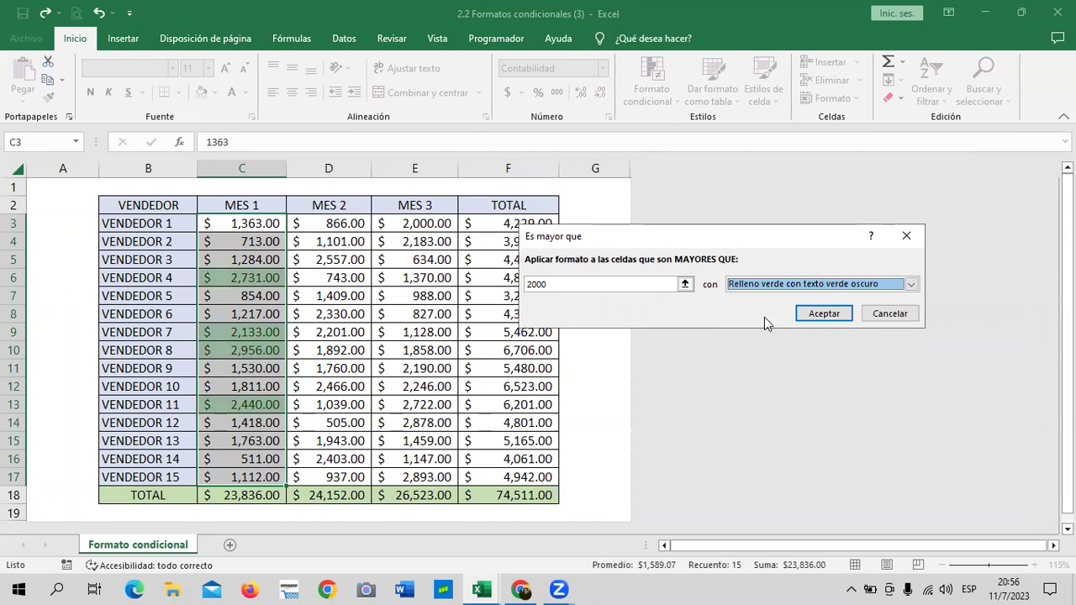
click(824, 313)
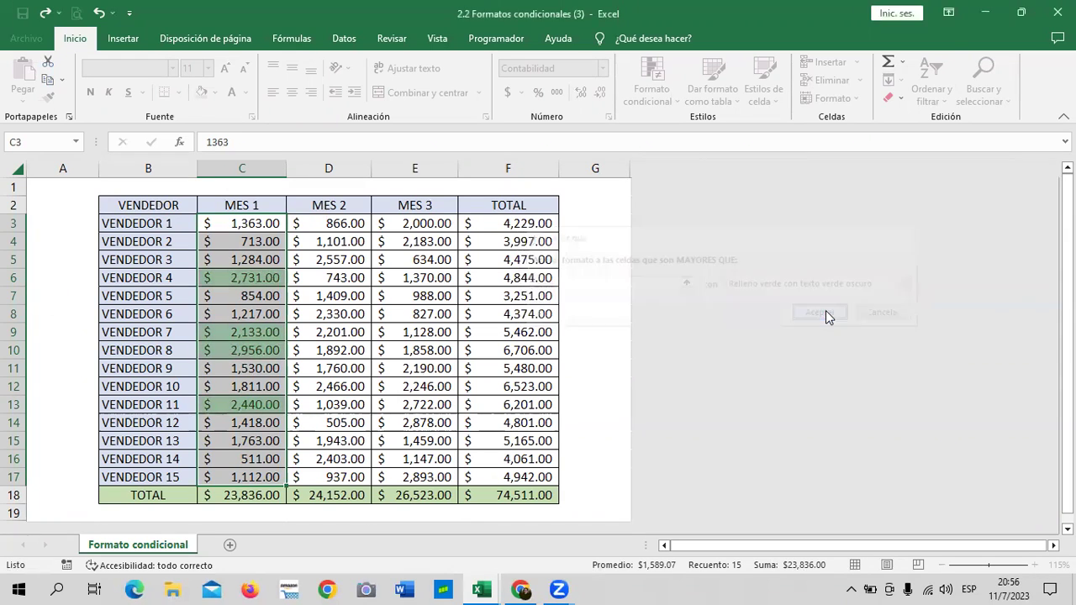
Check the green highlighting, then select the MES 2 values.
click(605, 235)
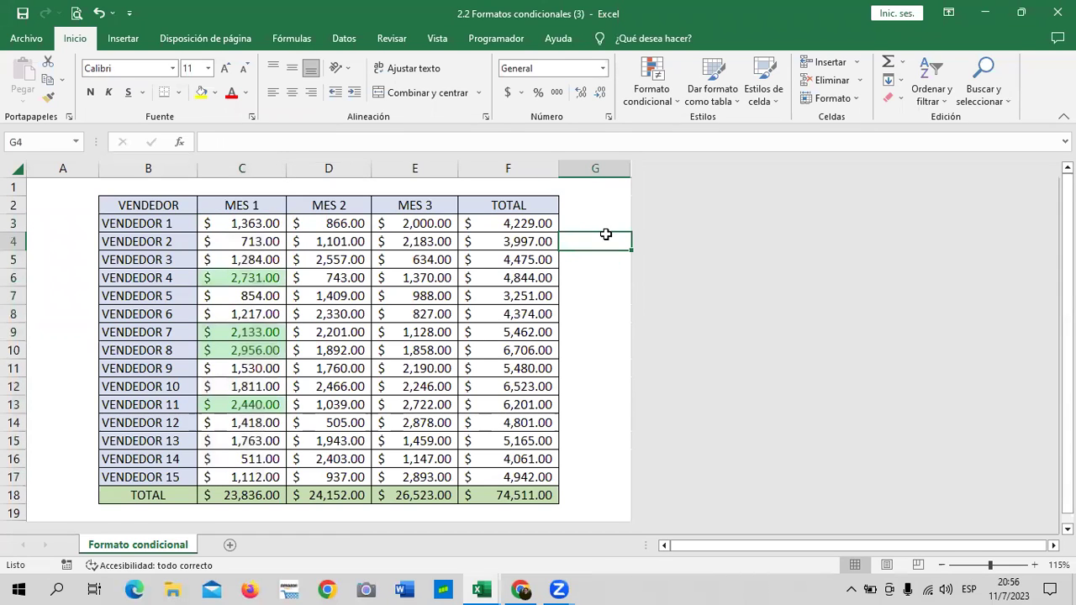
click(572, 418)
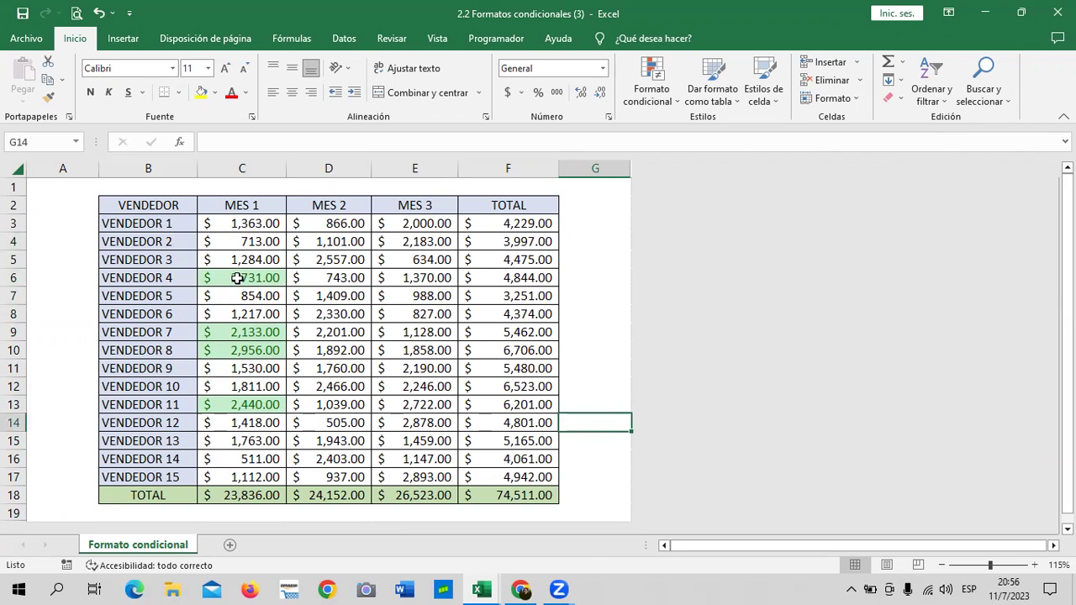
click(590, 238)
drag(343, 222, 332, 477)
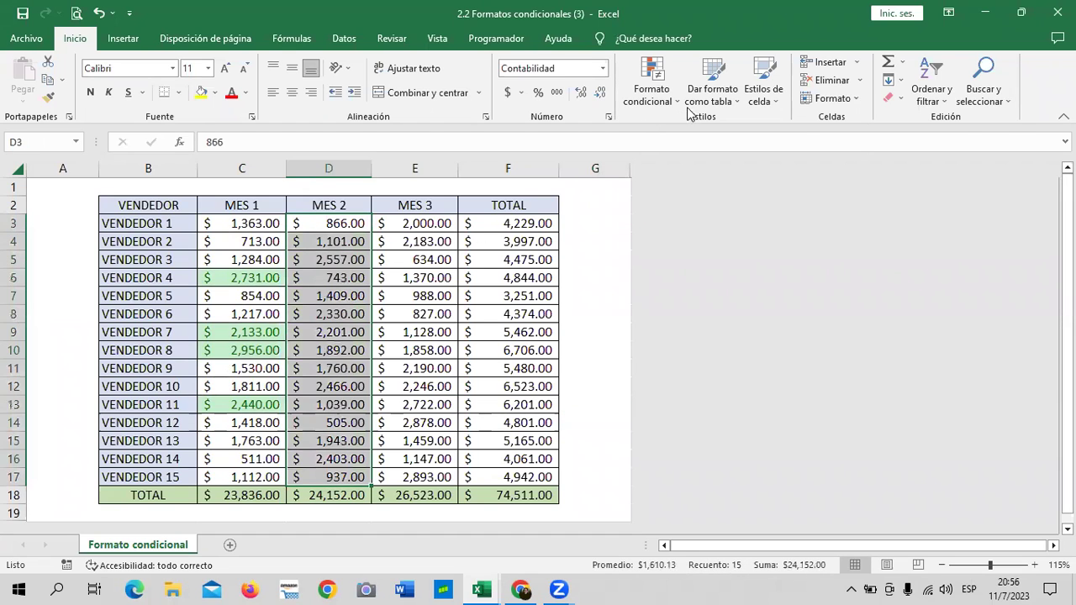
Add an Es menor que rule shading MES 2 values below 1000 in light red with dark red text.
click(671, 101)
mouse_move(715, 128)
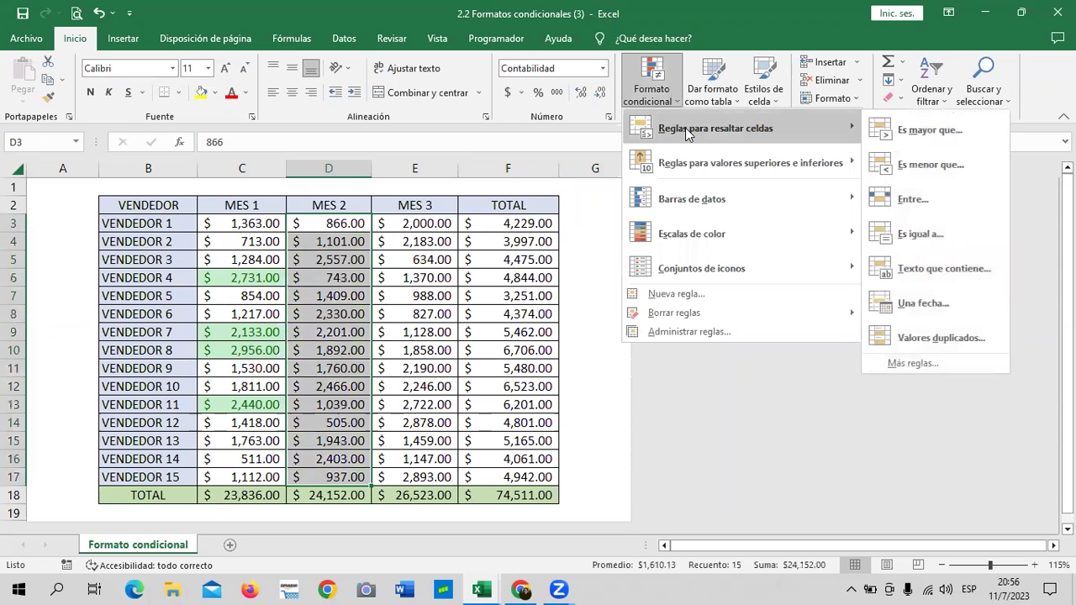
click(972, 162)
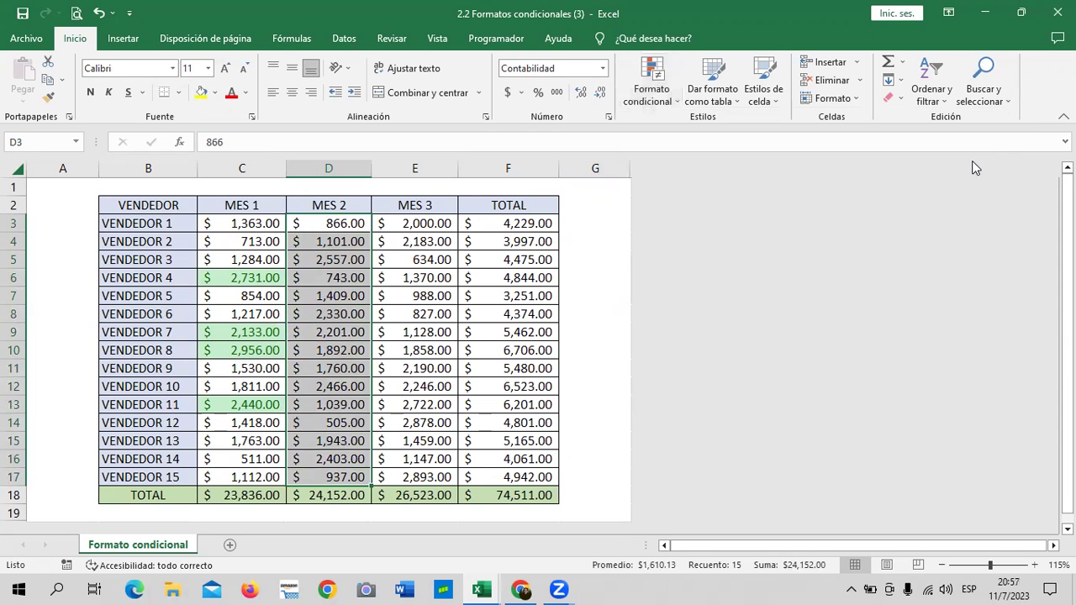
text(1)
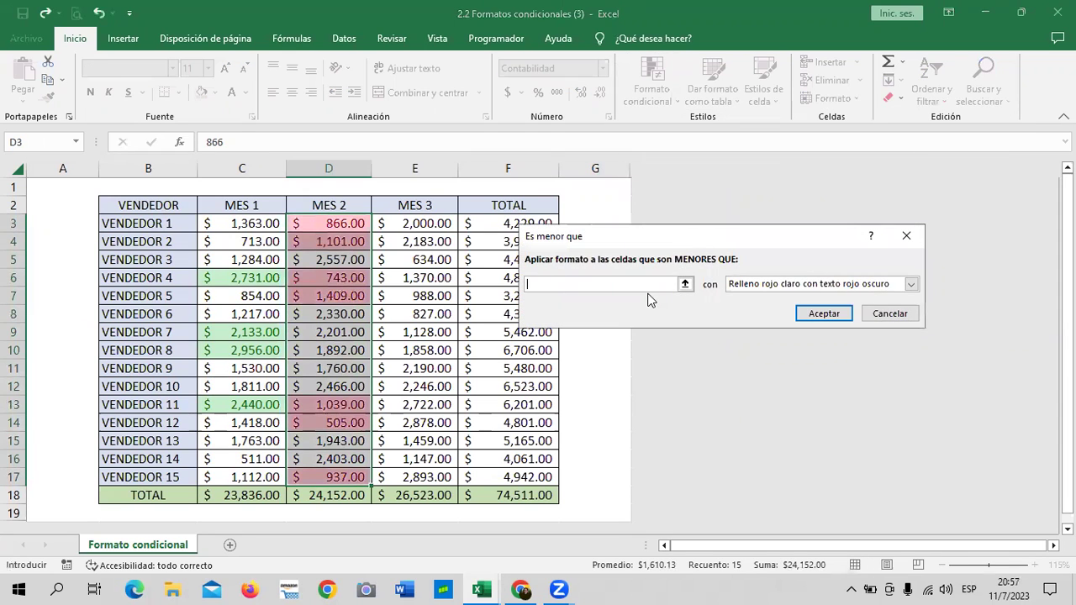
text(000)
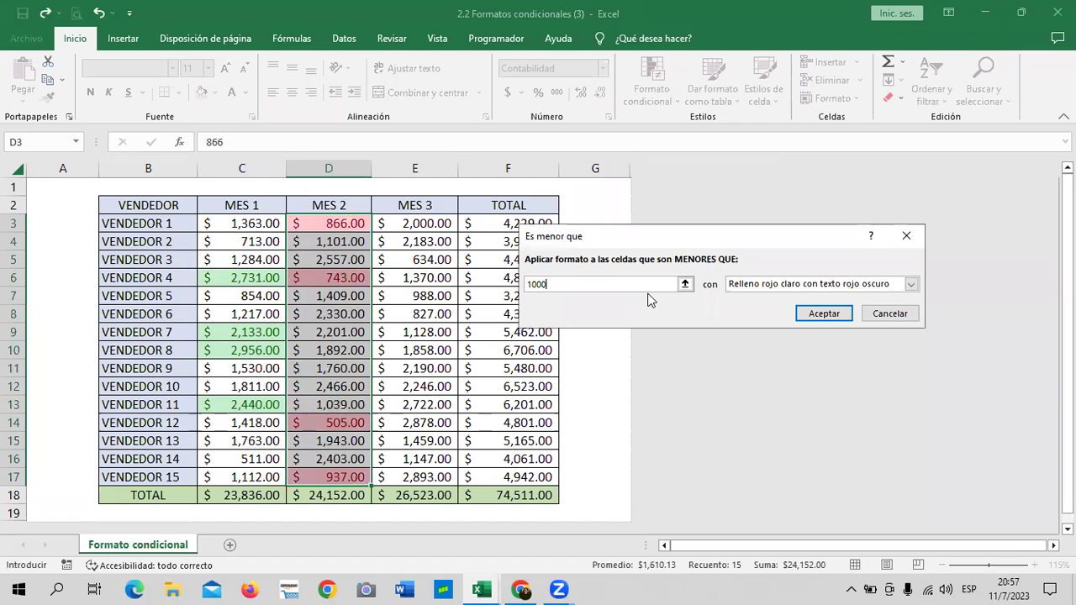
click(826, 314)
click(594, 207)
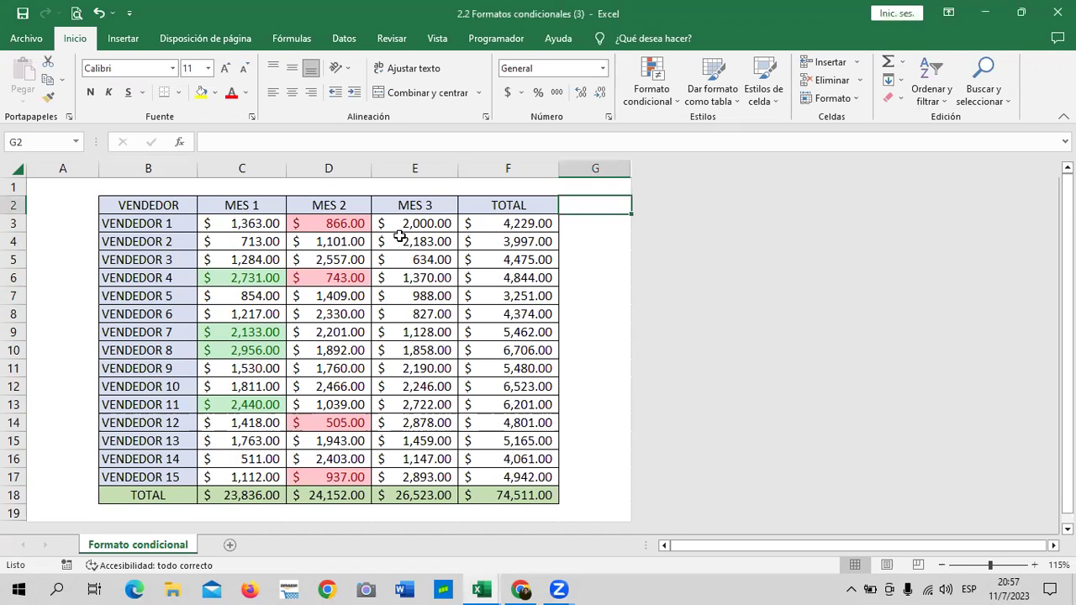
Select the sales values MES 1 to TOTAL and preview a red-border Valores duplicados rule, then close it.
click(332, 240)
mouse_move(241, 223)
mouse_down()
mouse_move(509, 442)
mouse_move(508, 476)
mouse_up()
click(672, 99)
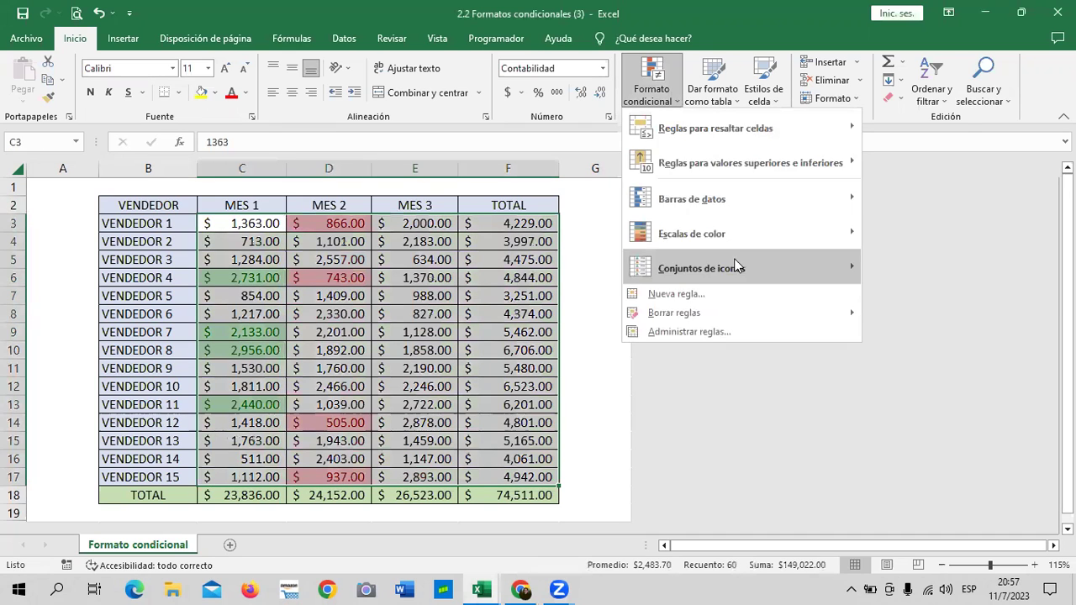
mouse_move(716, 128)
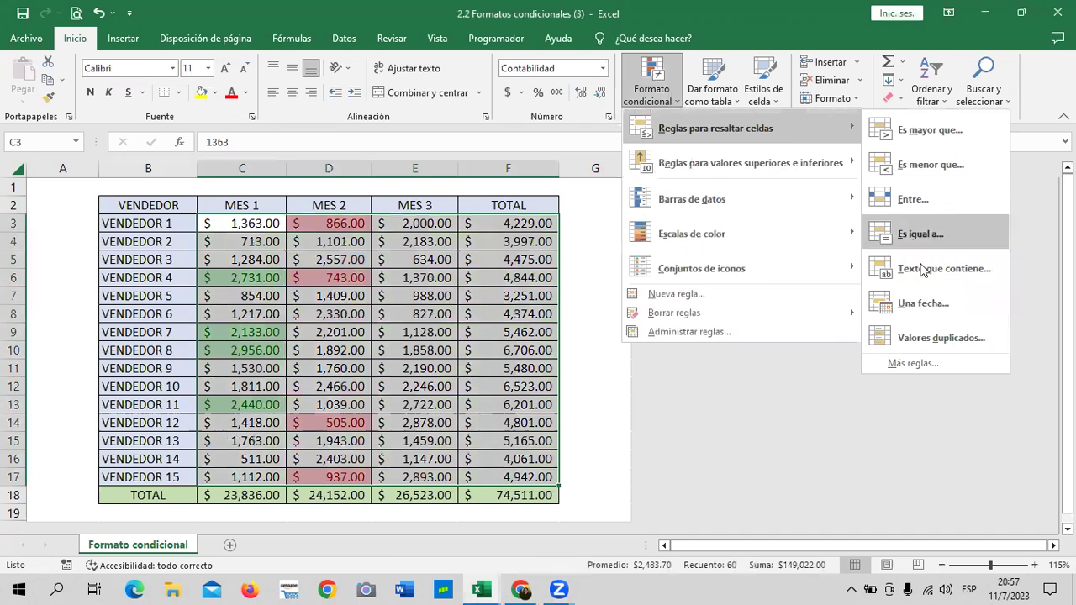
click(925, 337)
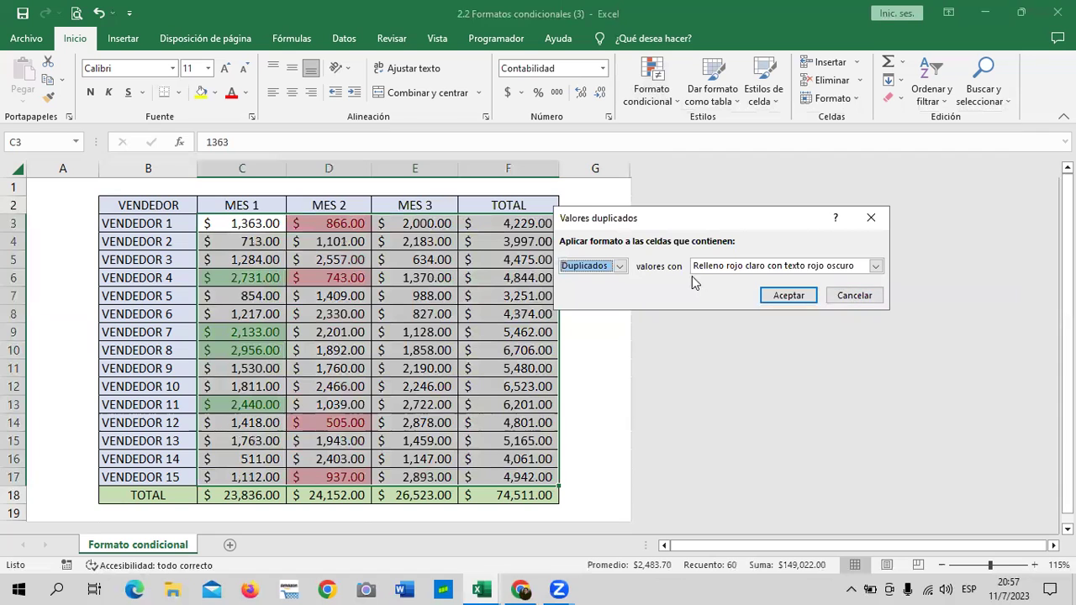
click(876, 266)
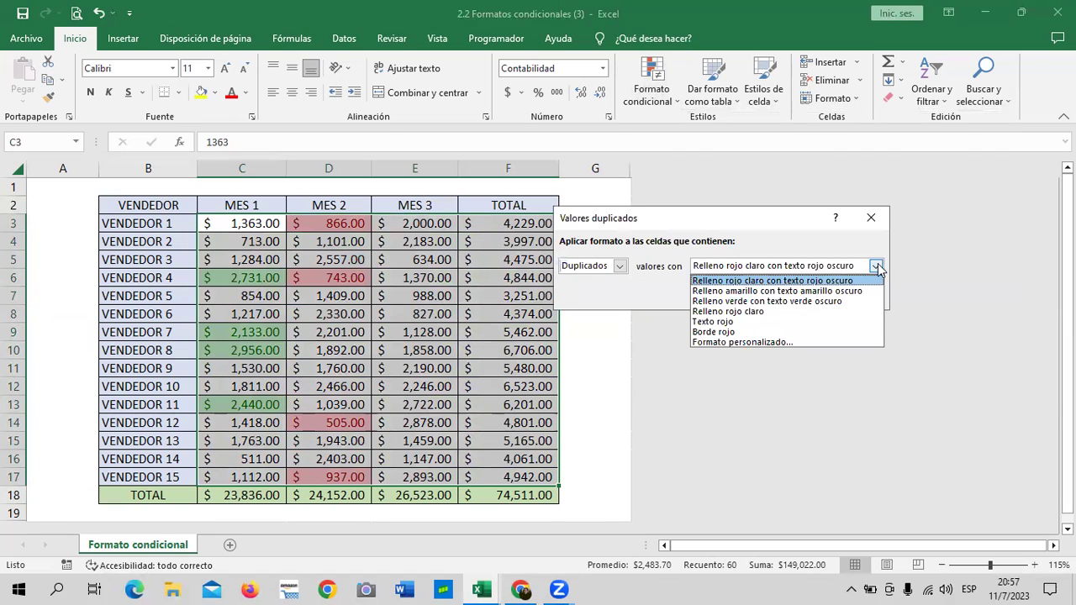
click(728, 332)
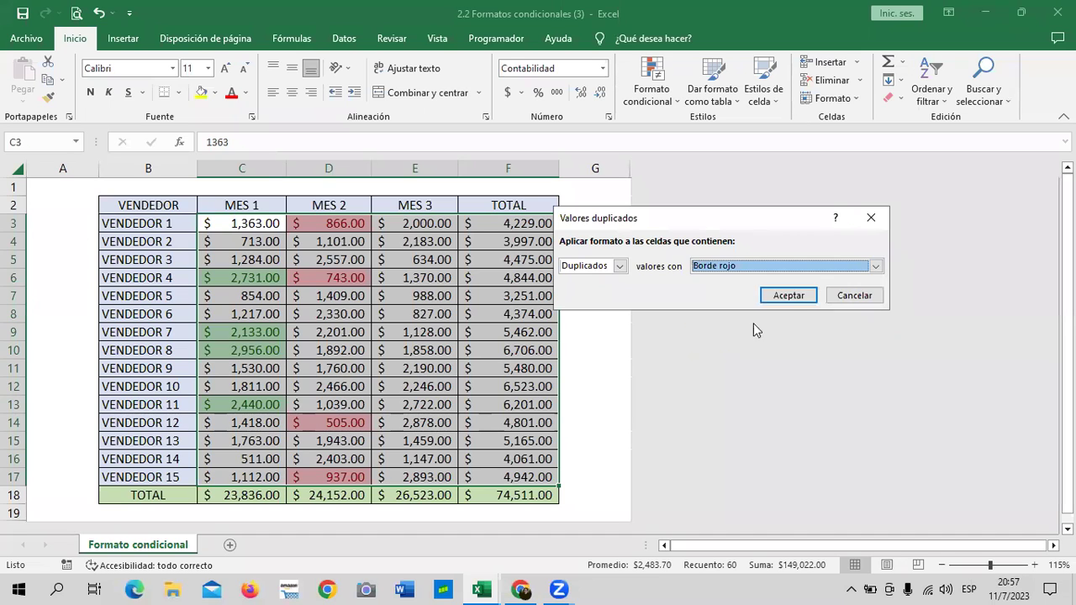
click(789, 295)
click(596, 204)
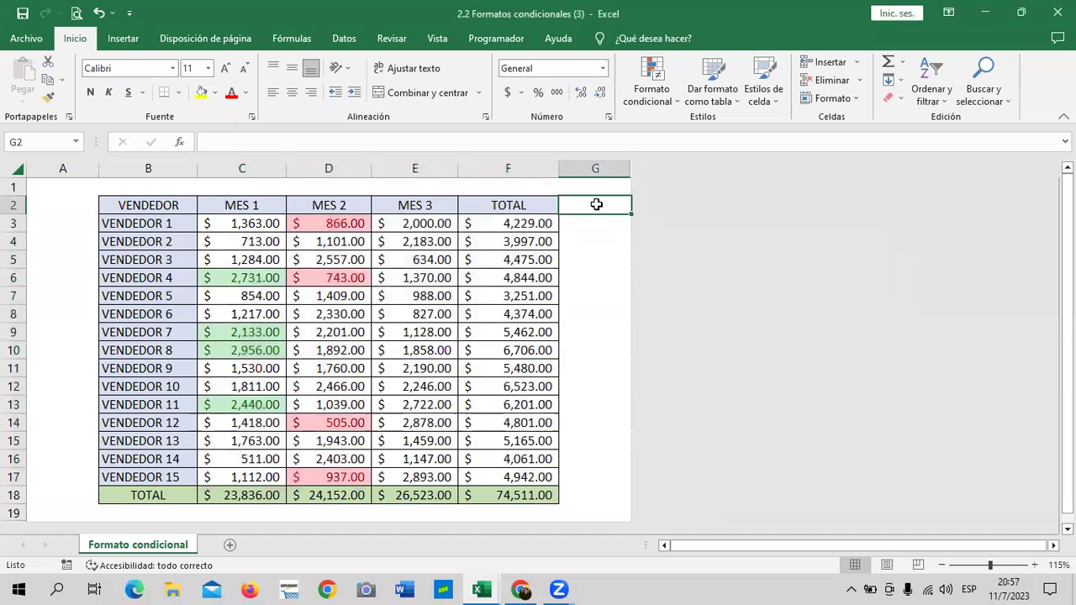
Change VENDEDOR 6's MES 3 value in E8 to 866.
click(416, 313)
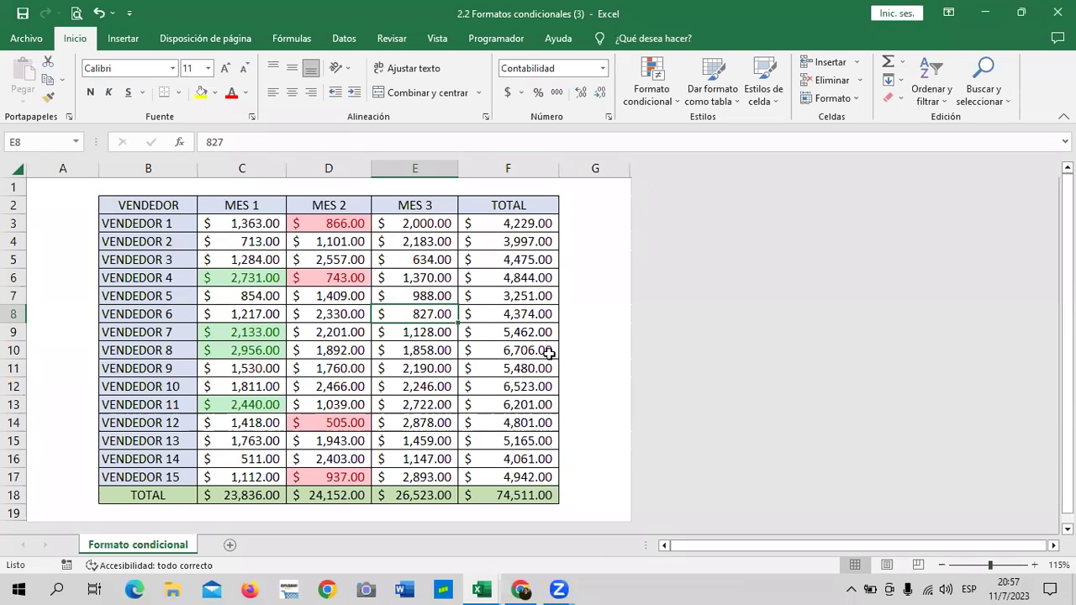
text(866)
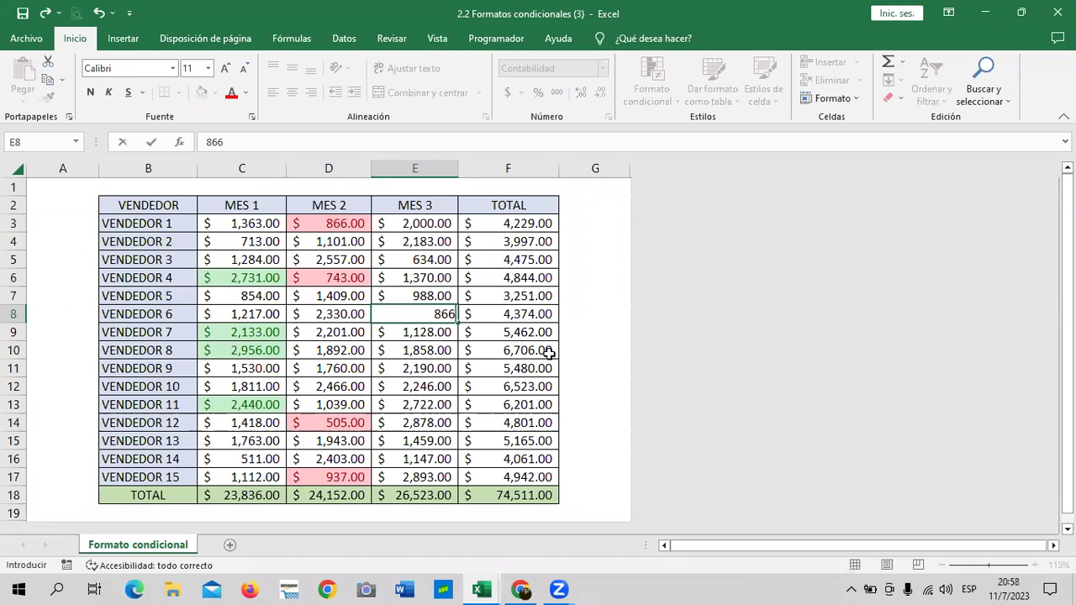
key(Return)
click(448, 405)
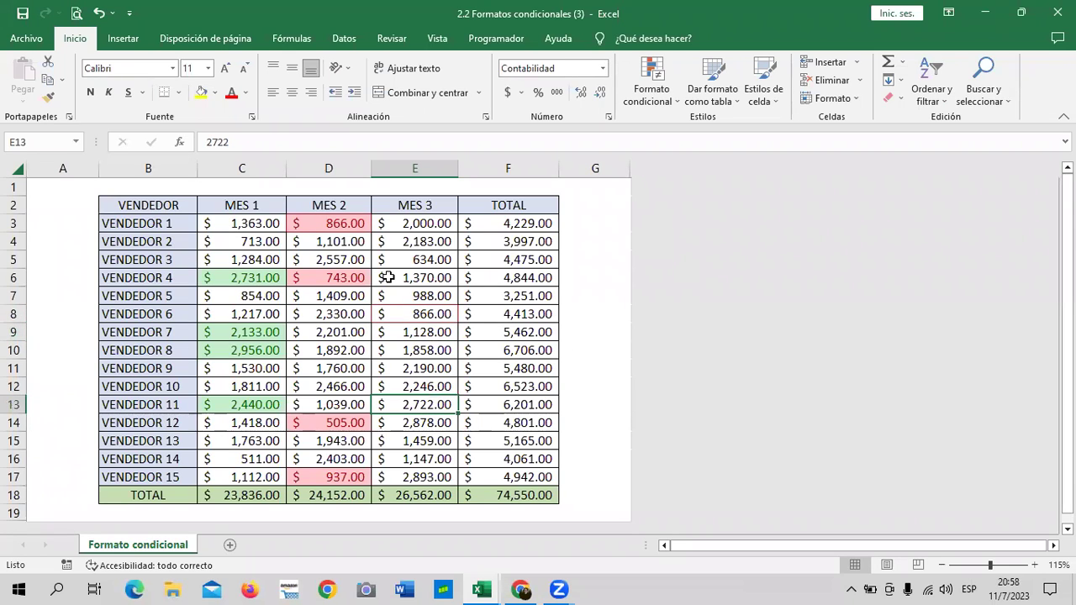
Highlight duplicate values in C3:F17 with a custom blue fill.
mouse_move(244, 223)
mouse_down()
mouse_move(477, 425)
mouse_move(496, 476)
mouse_up()
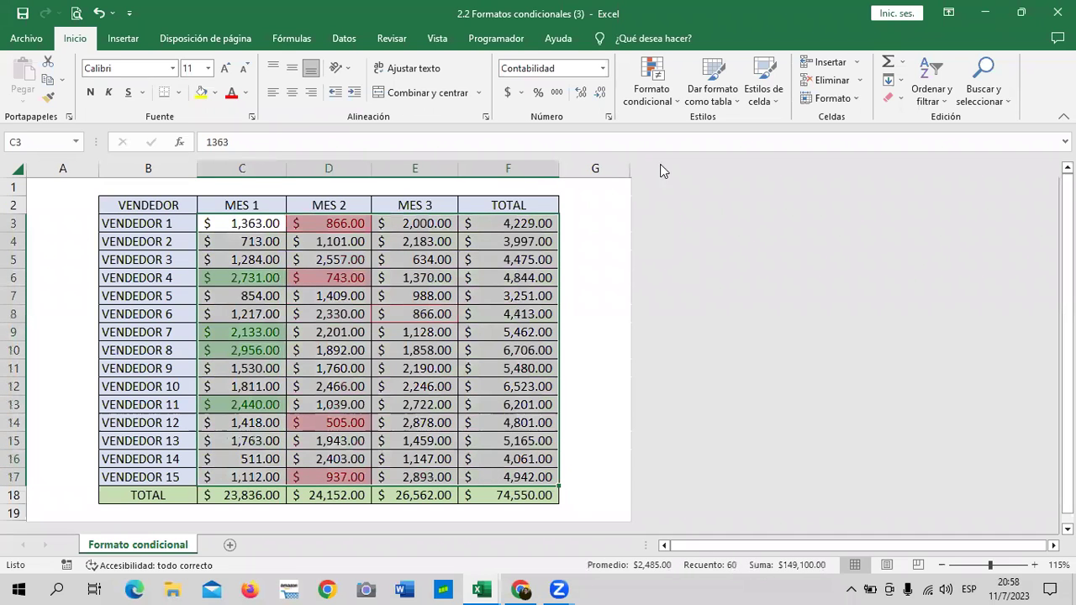
click(652, 94)
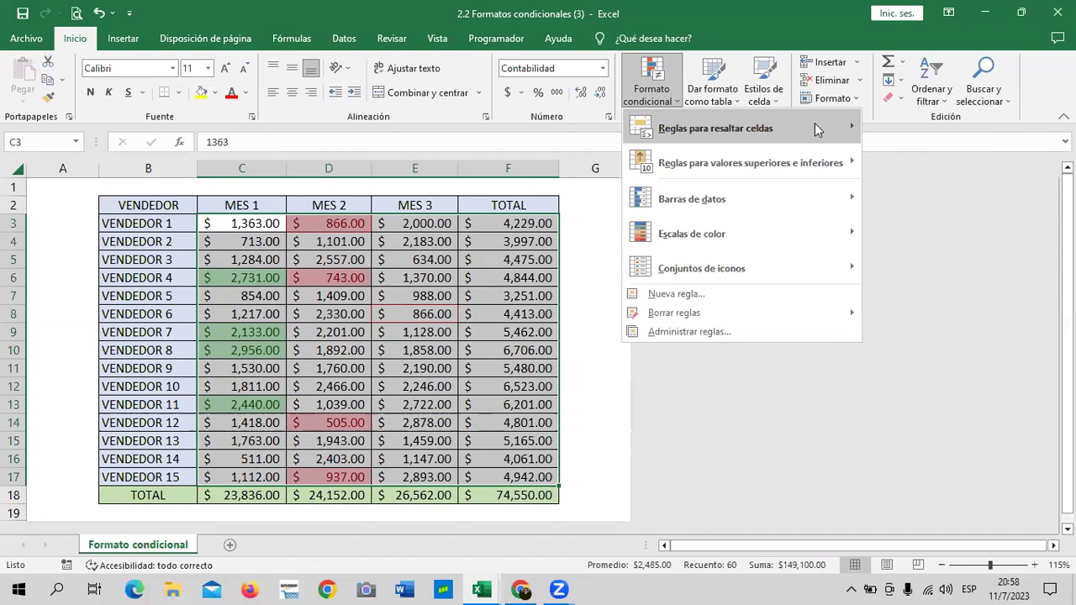
mouse_move(715, 128)
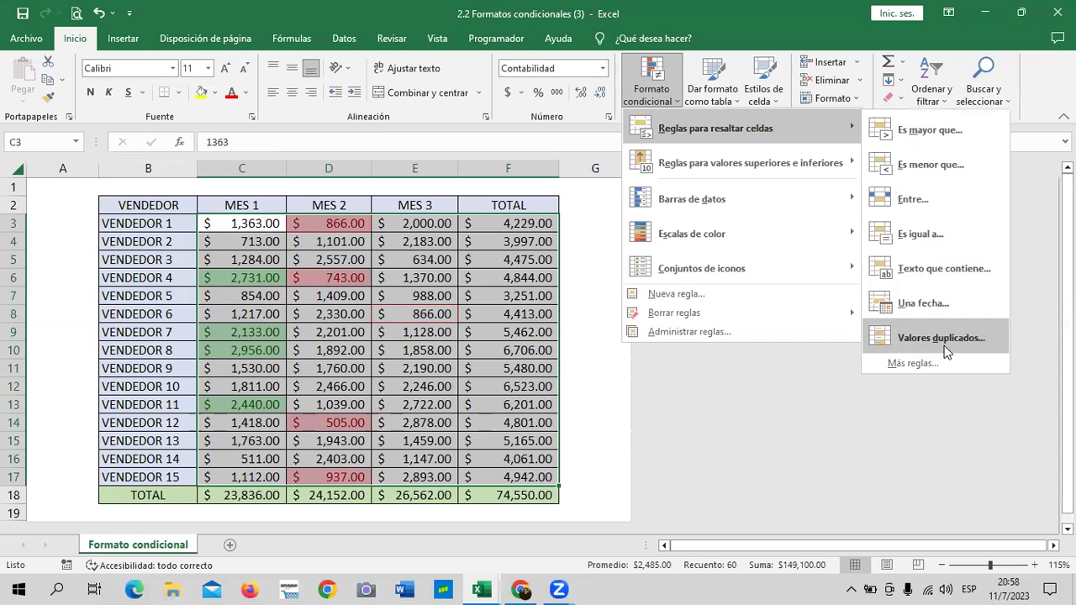
click(941, 338)
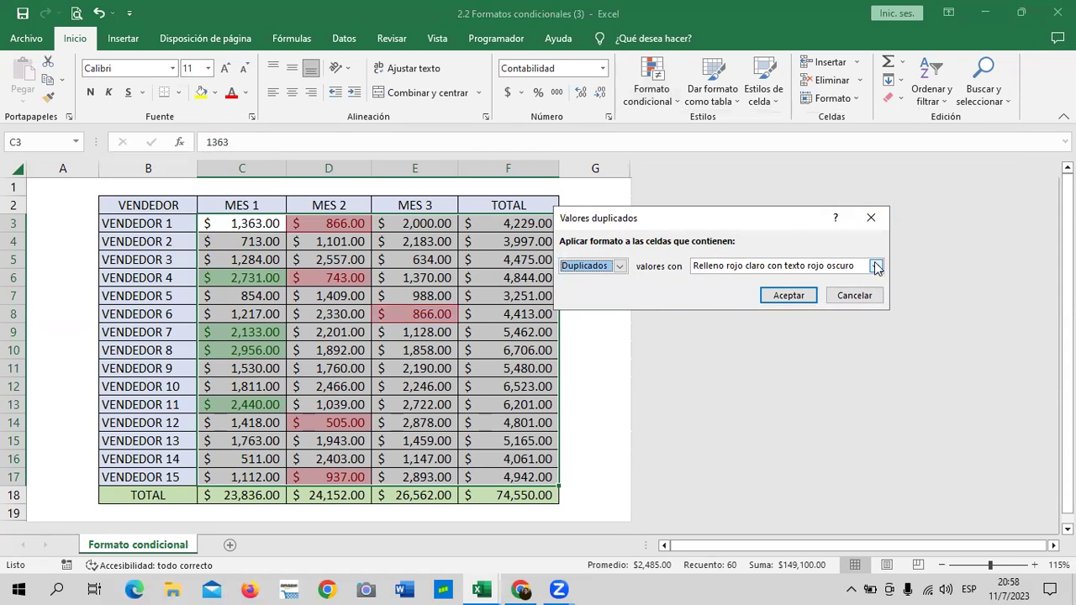
click(876, 265)
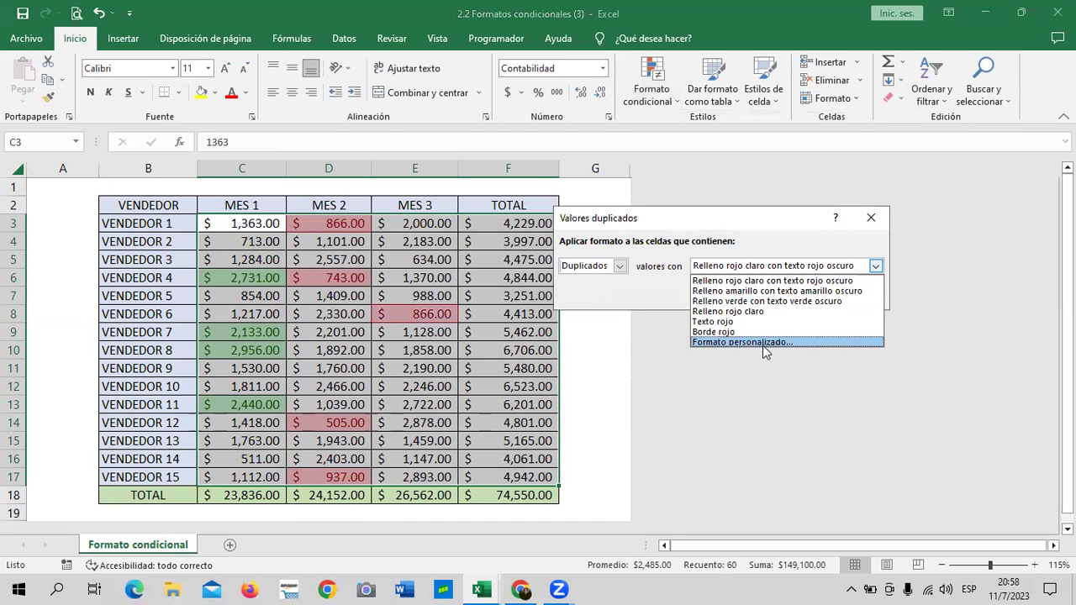
click(761, 332)
click(875, 266)
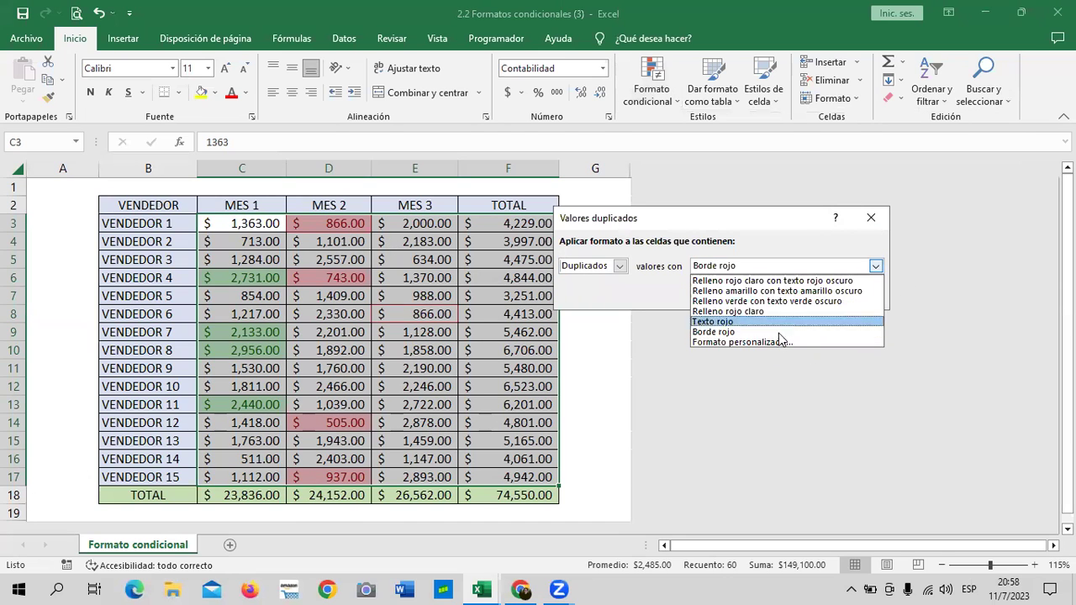
click(749, 344)
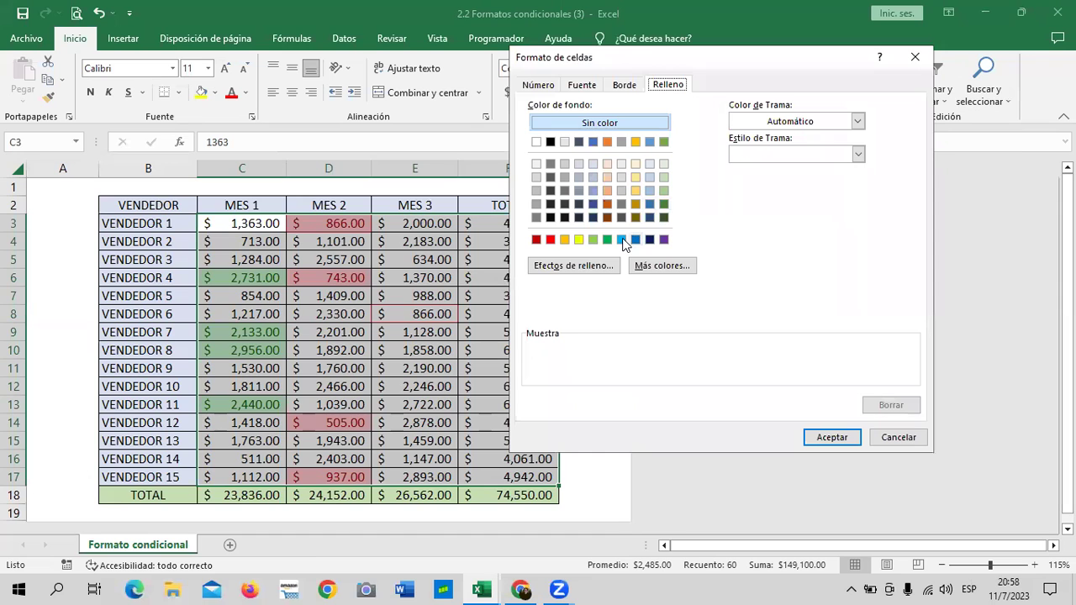
click(622, 239)
click(831, 437)
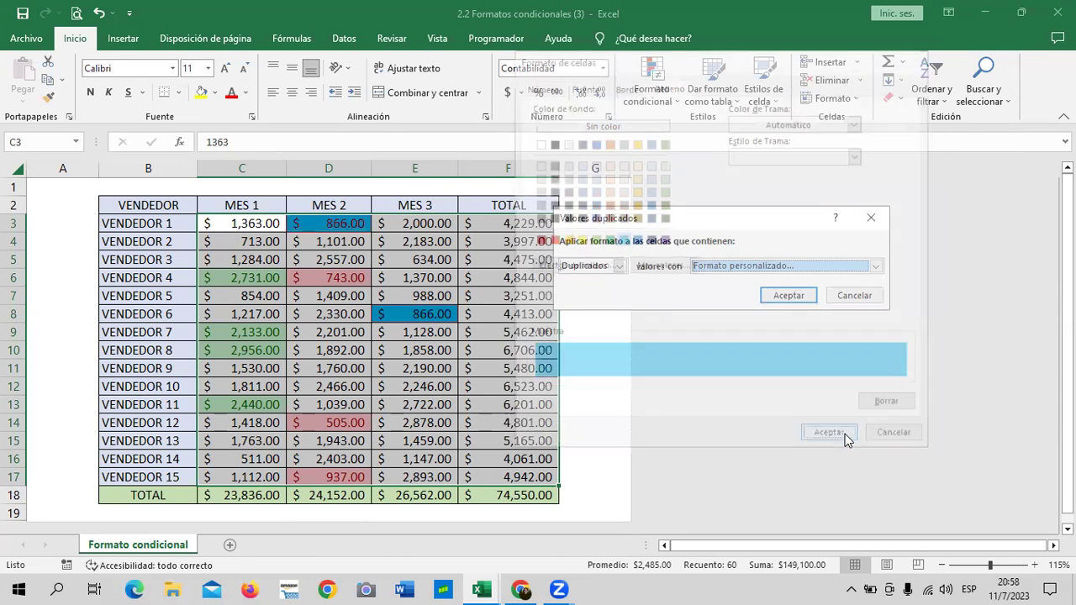
click(788, 296)
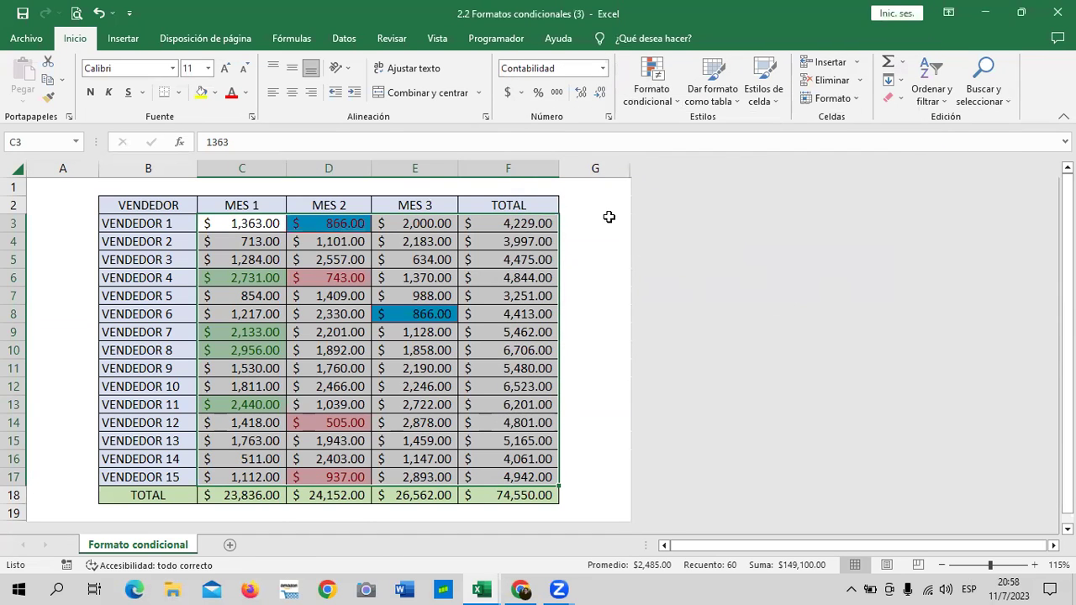
click(609, 217)
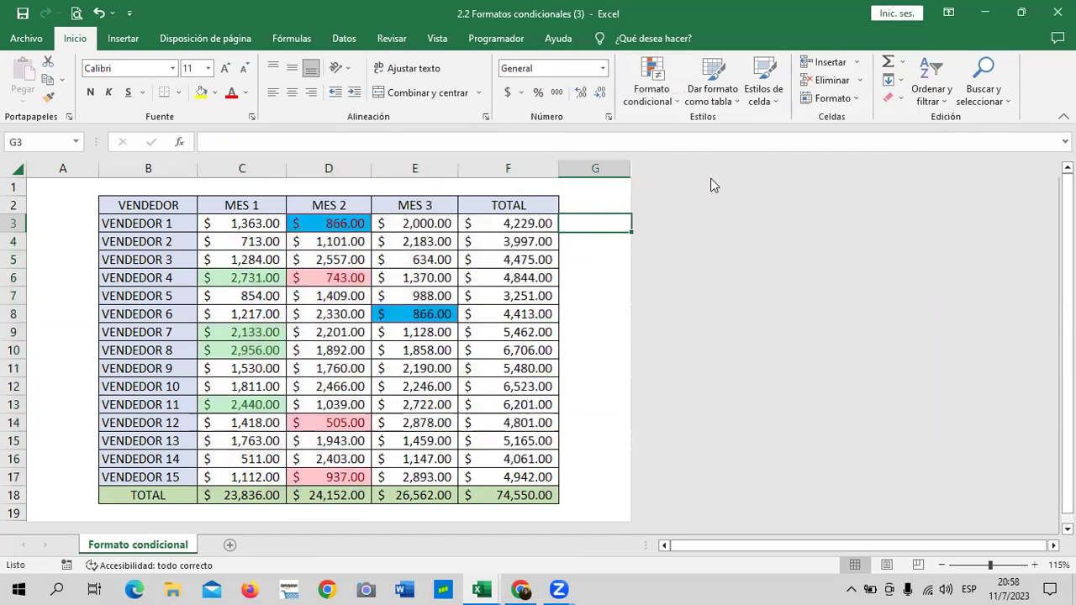
Change VENDEDOR 2's MES 3 value in E4 to 511, matching C16.
click(229, 461)
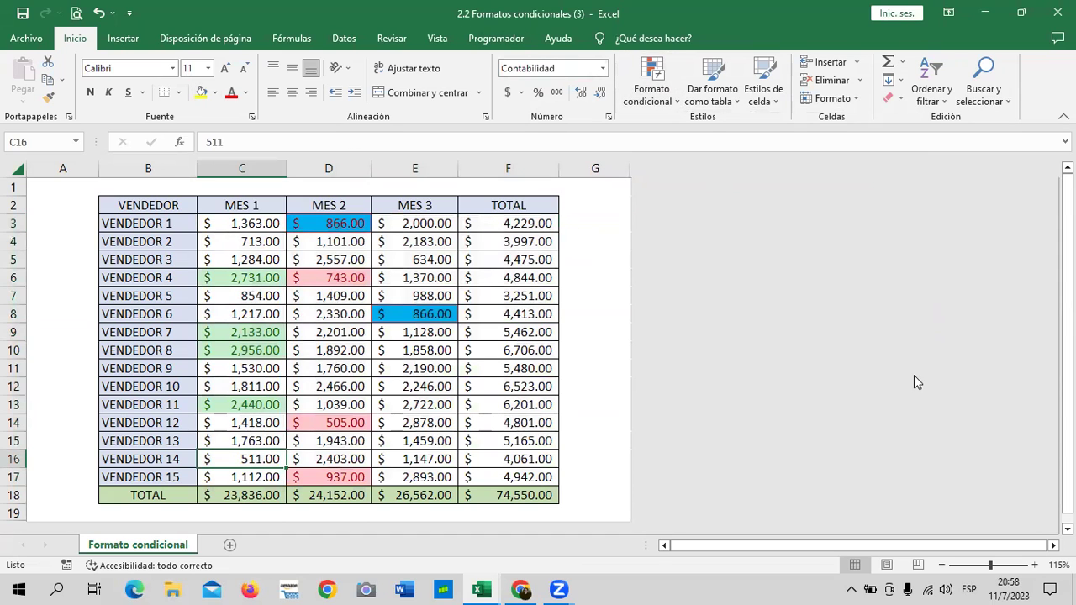
click(420, 244)
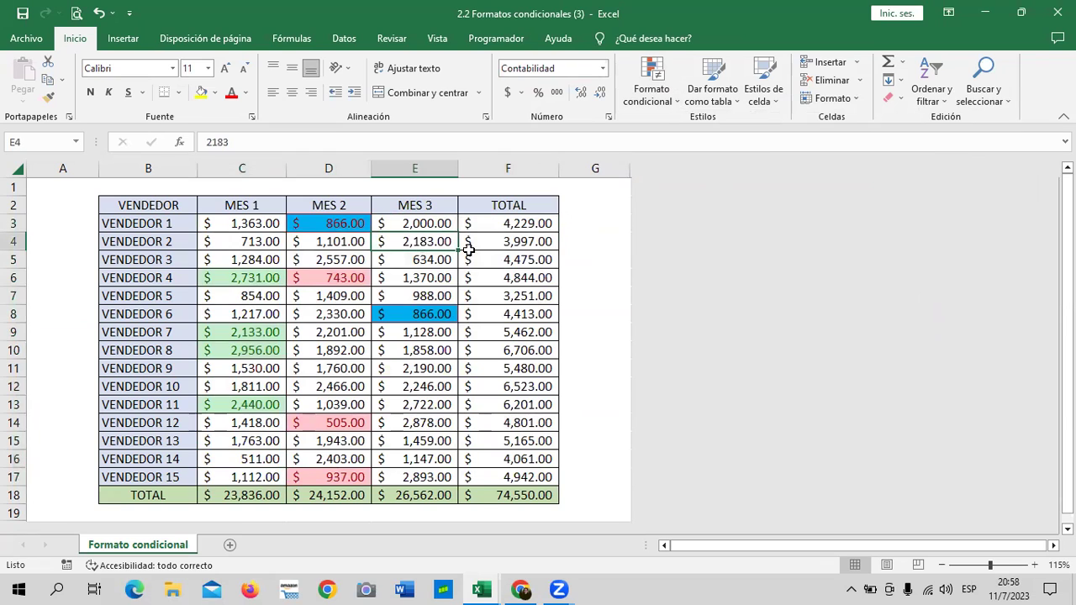
text(511)
key(Return)
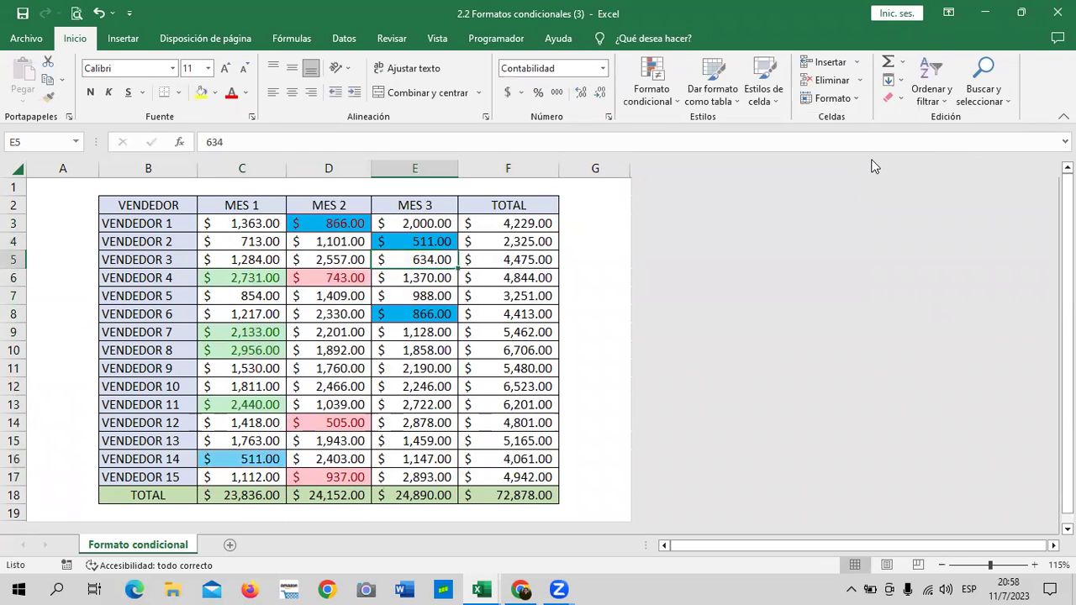